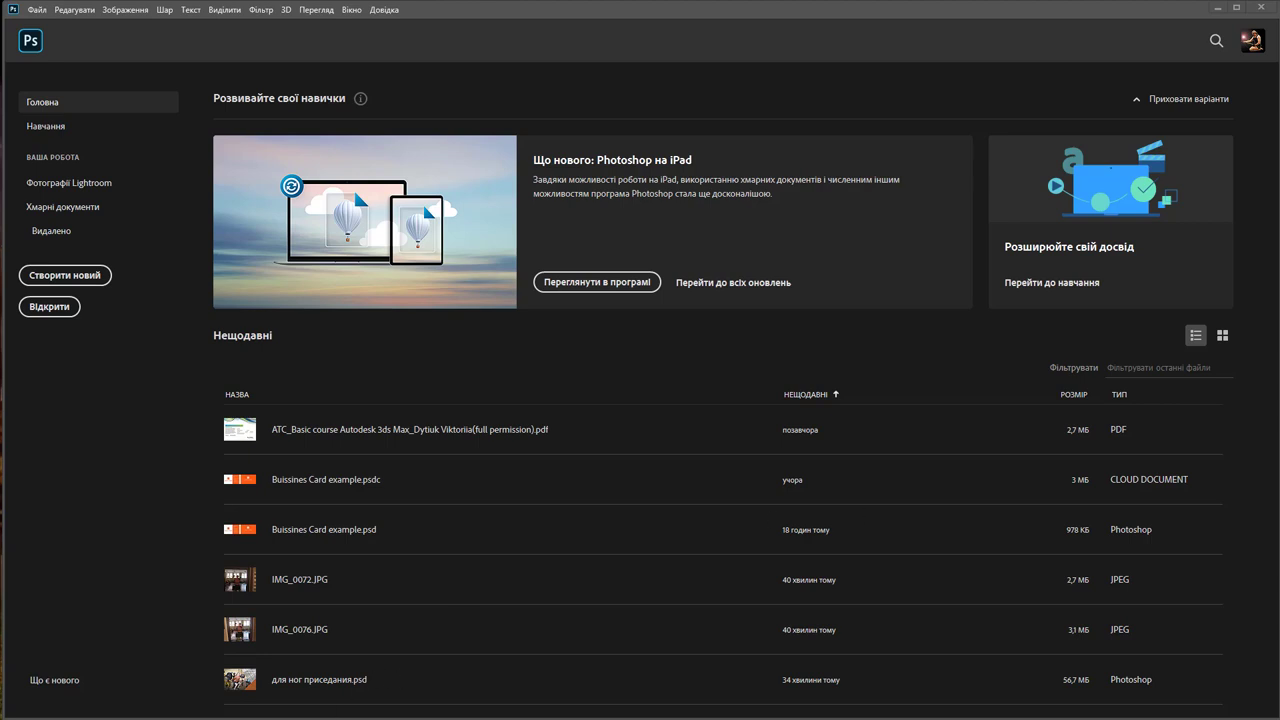
Switch to the browser showing Google Images results for 'визитка' business cards
key(alt+Tab)
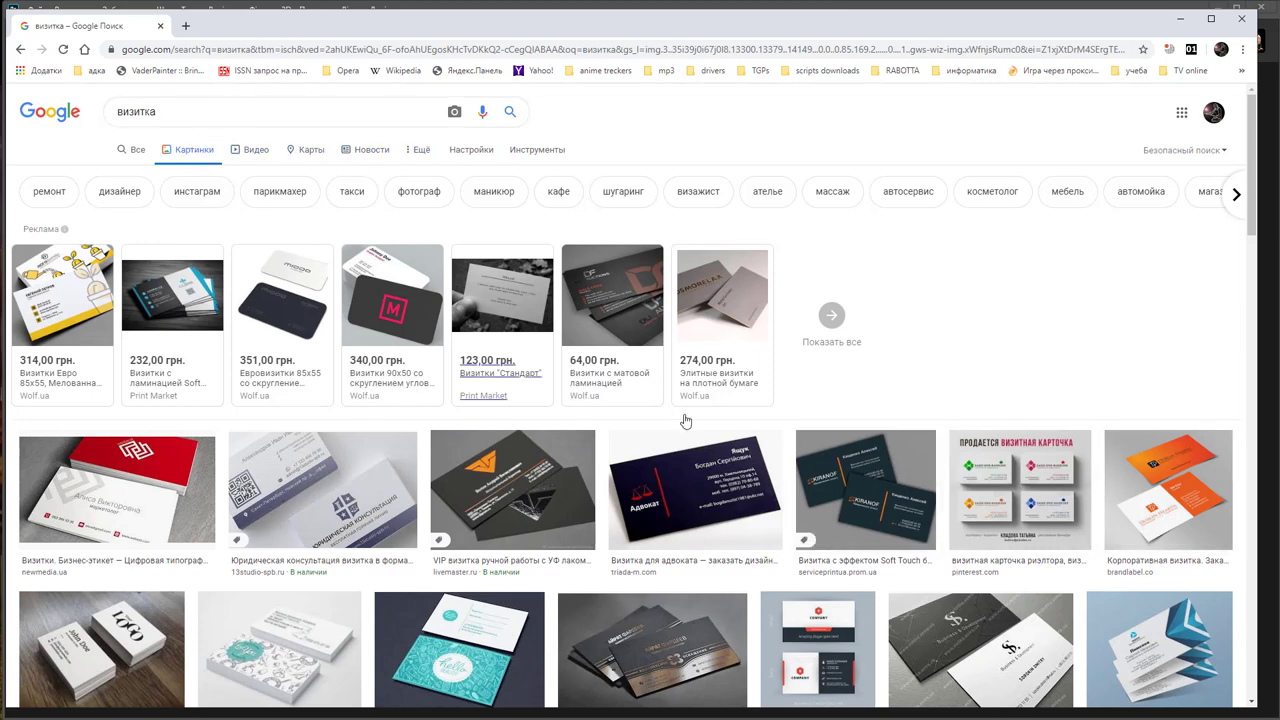
Copy the orange Dublin Hearth business card image to the clipboard and minimize the browser
click(1131, 469)
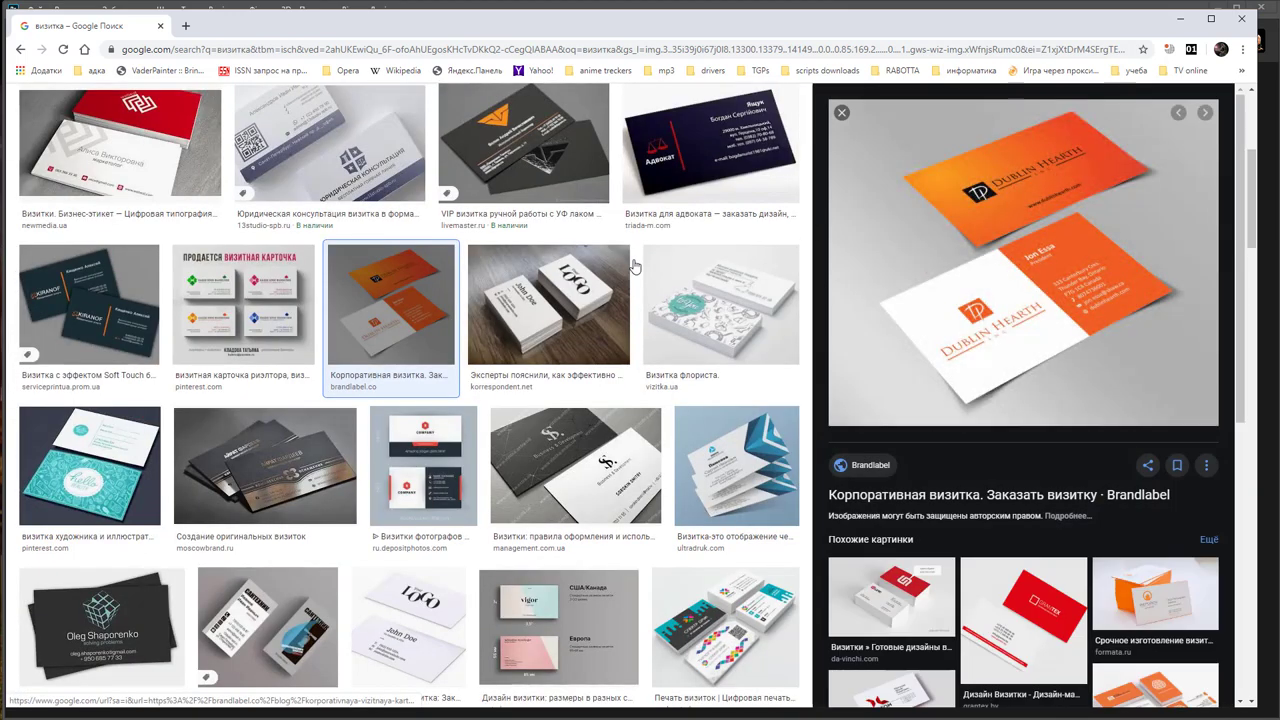
right_click(906, 180)
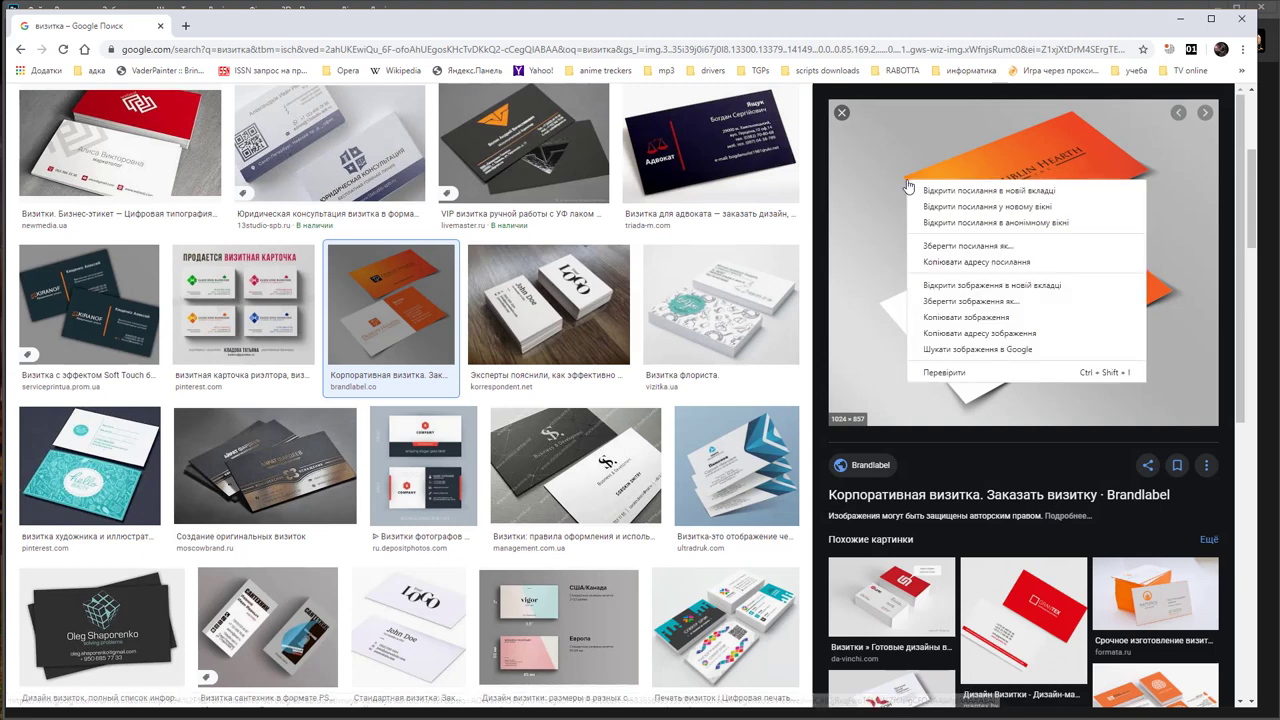
click(1003, 320)
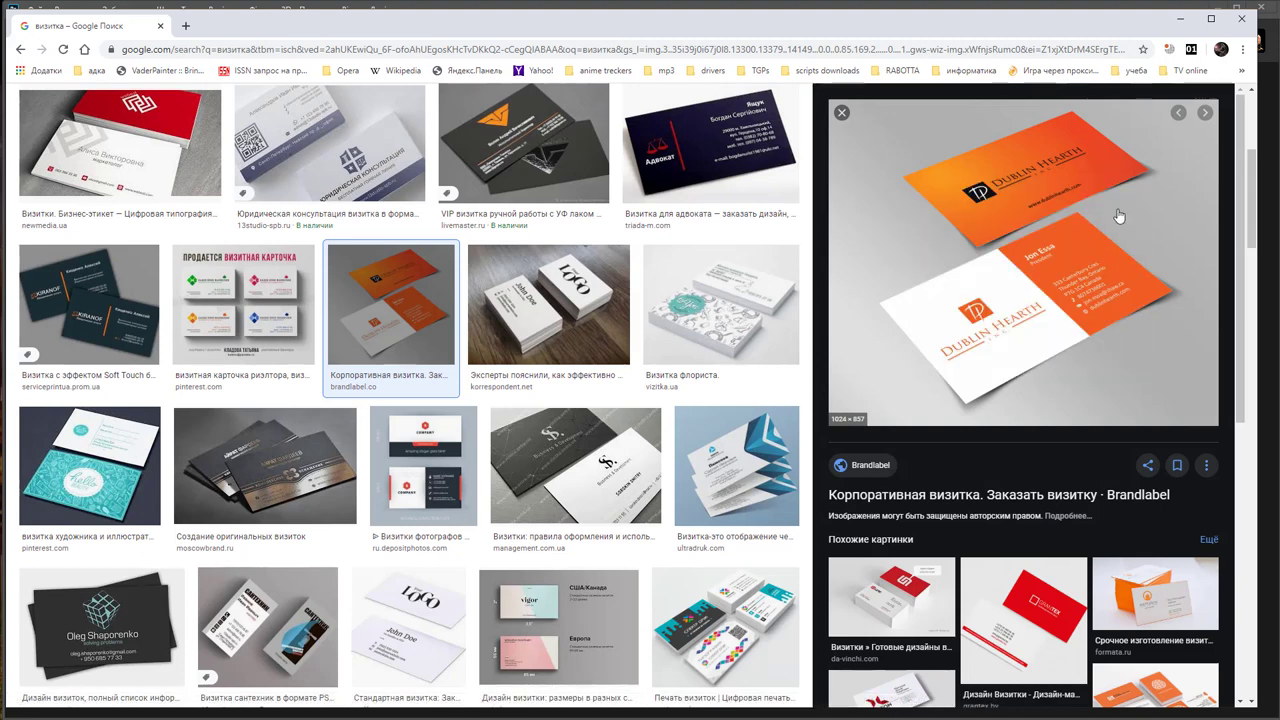
click(1181, 18)
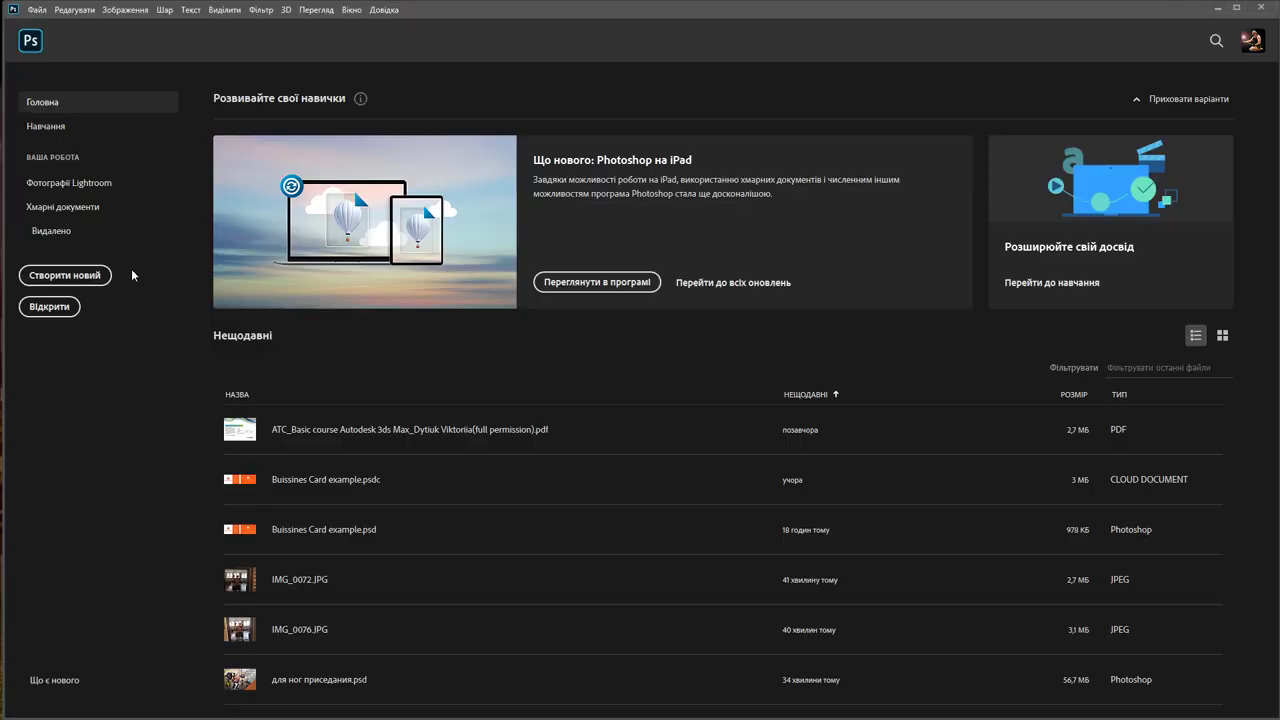
Create a 1024×857 px document from the clipboard preset and paste the card mockup as Layer 1
click(87, 278)
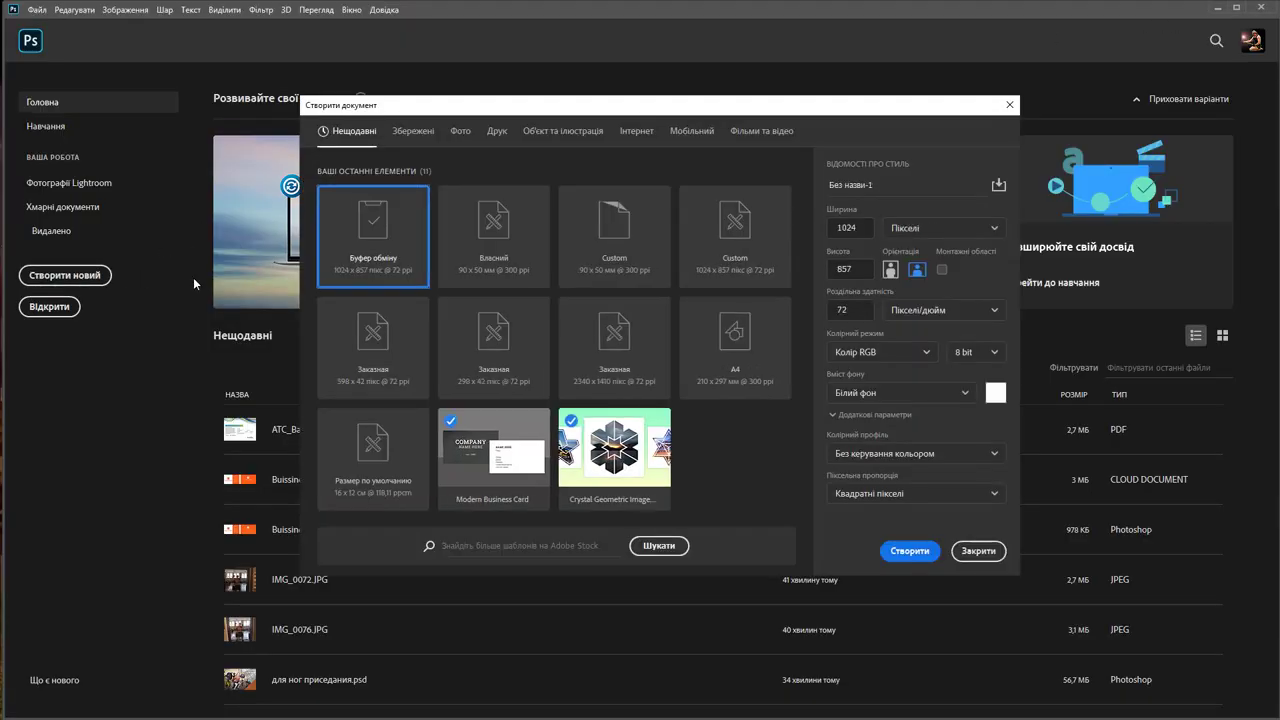
click(882, 549)
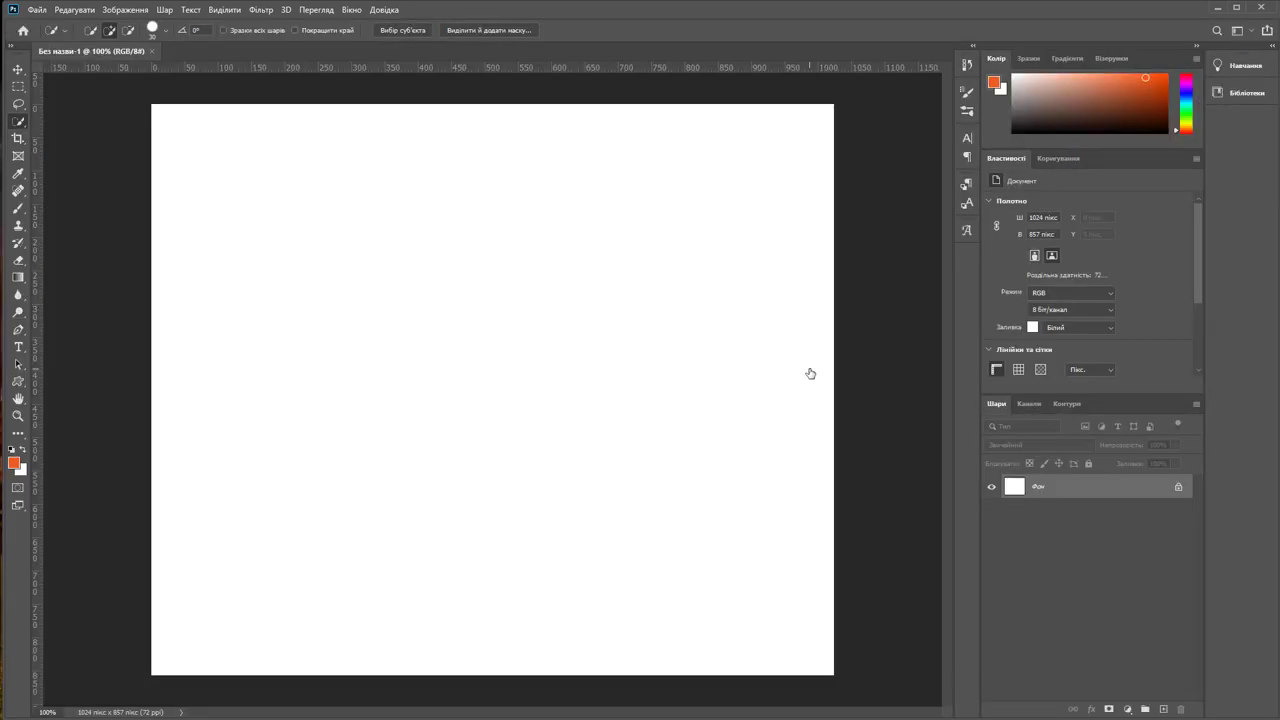
click(76, 10)
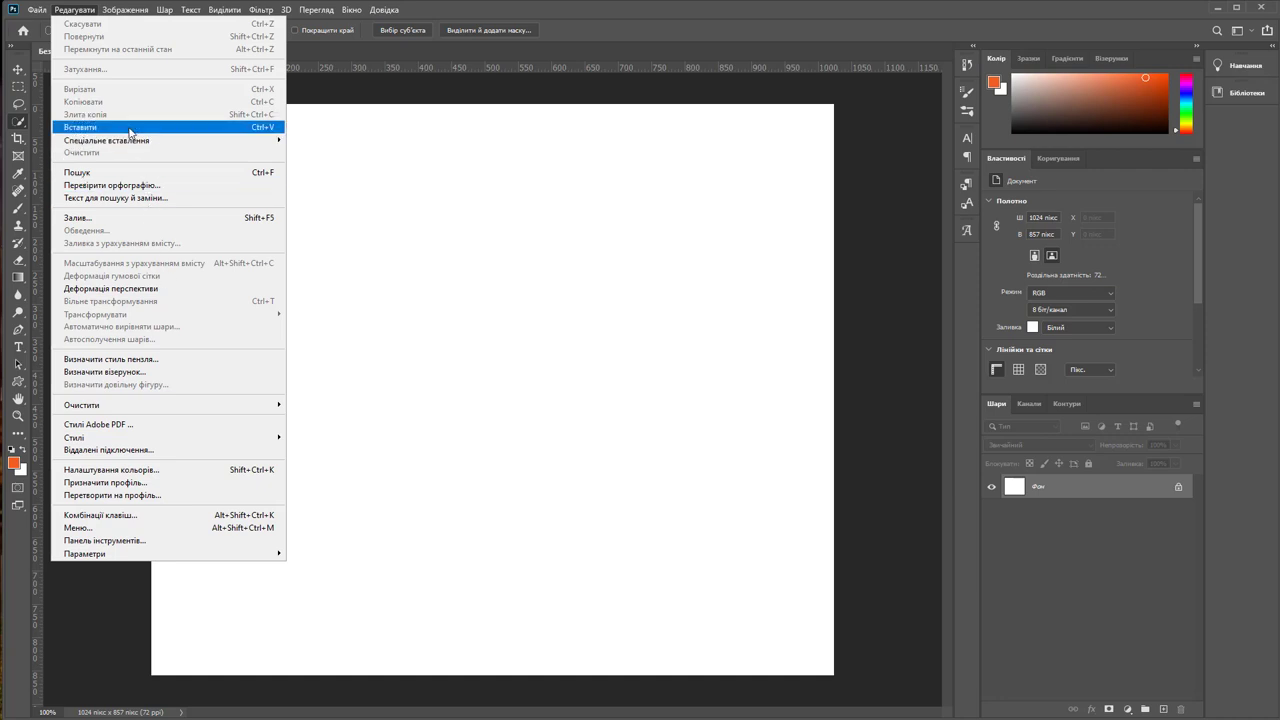
click(129, 128)
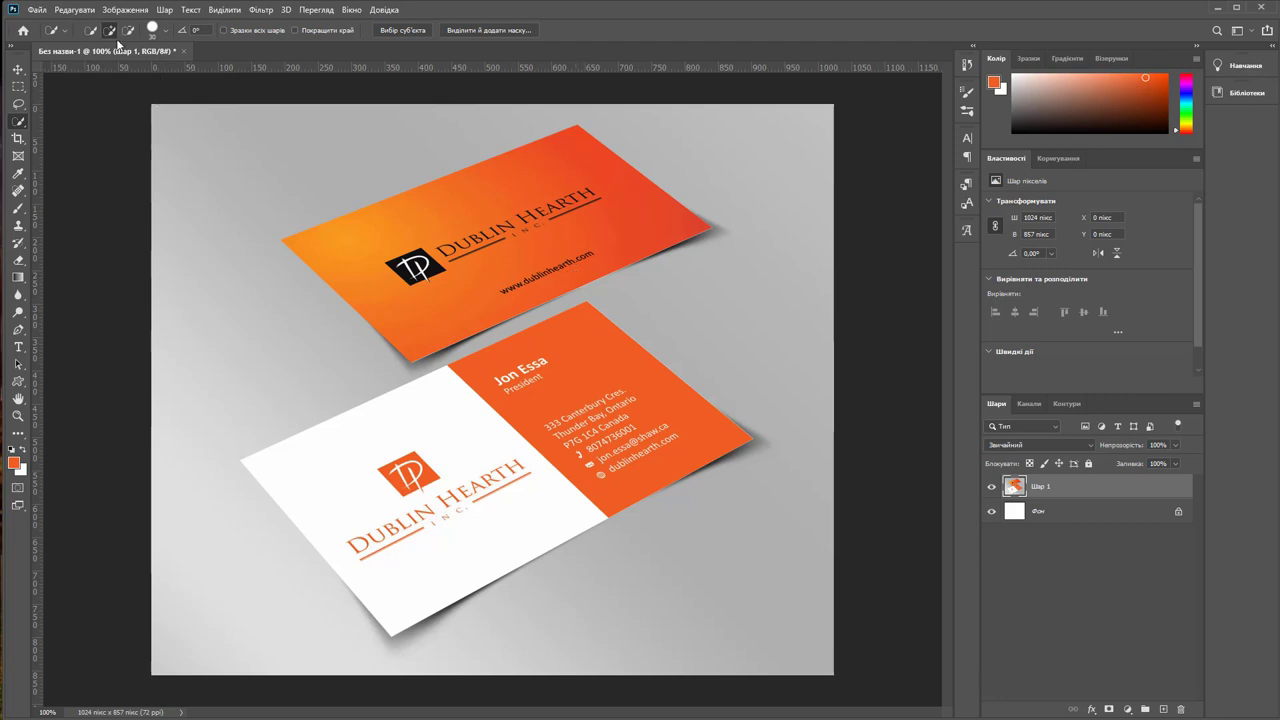
Create a 90 × 50 mm print document at 300 ppi in landscape orientation
click(37, 9)
click(50, 19)
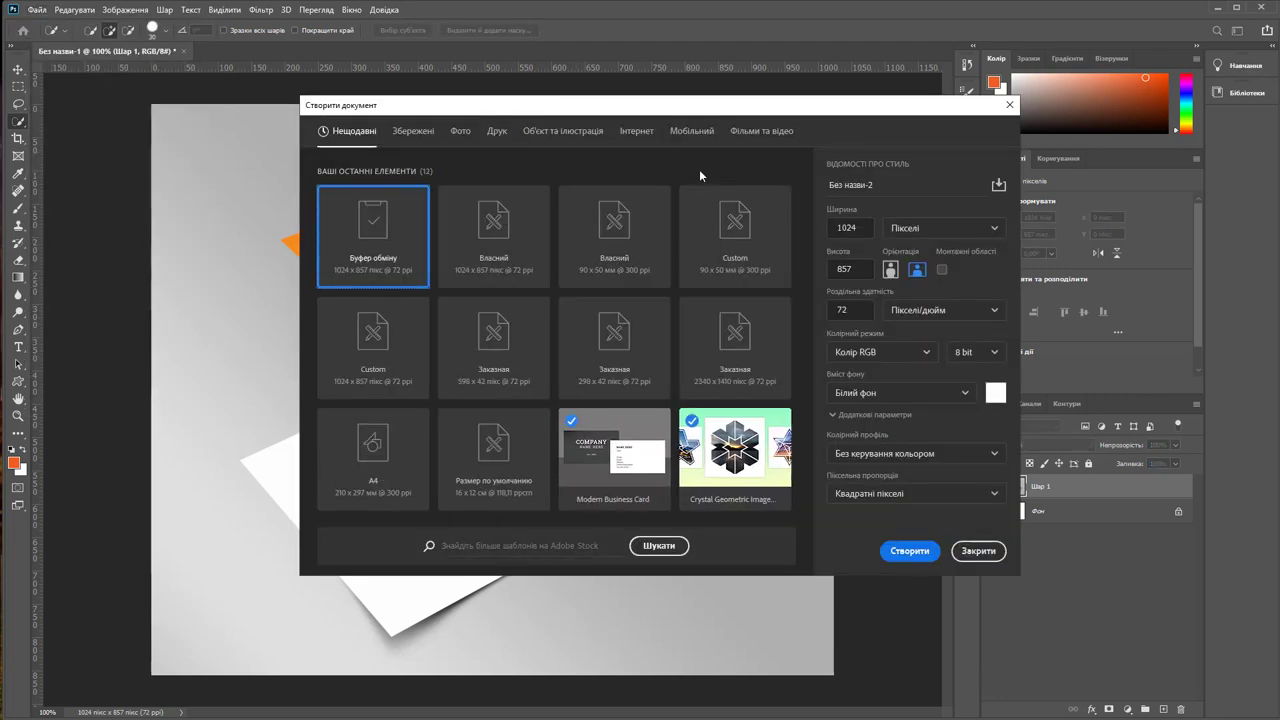
click(493, 135)
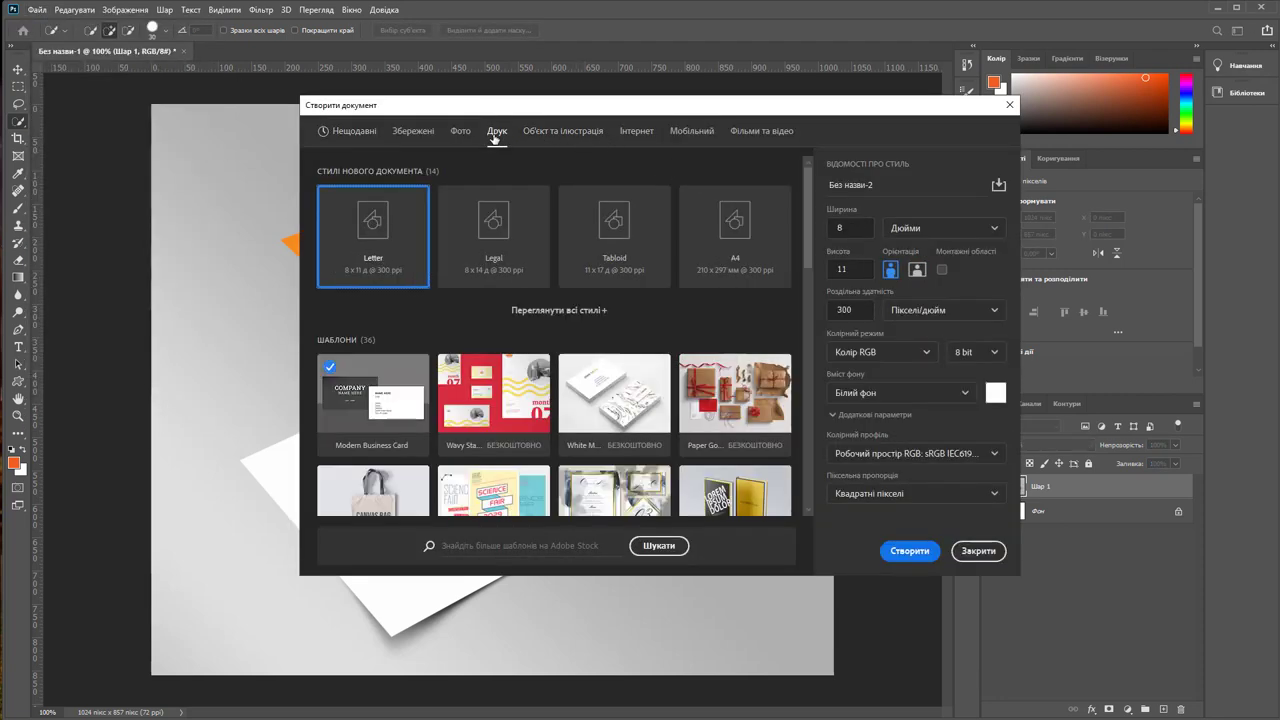
click(908, 232)
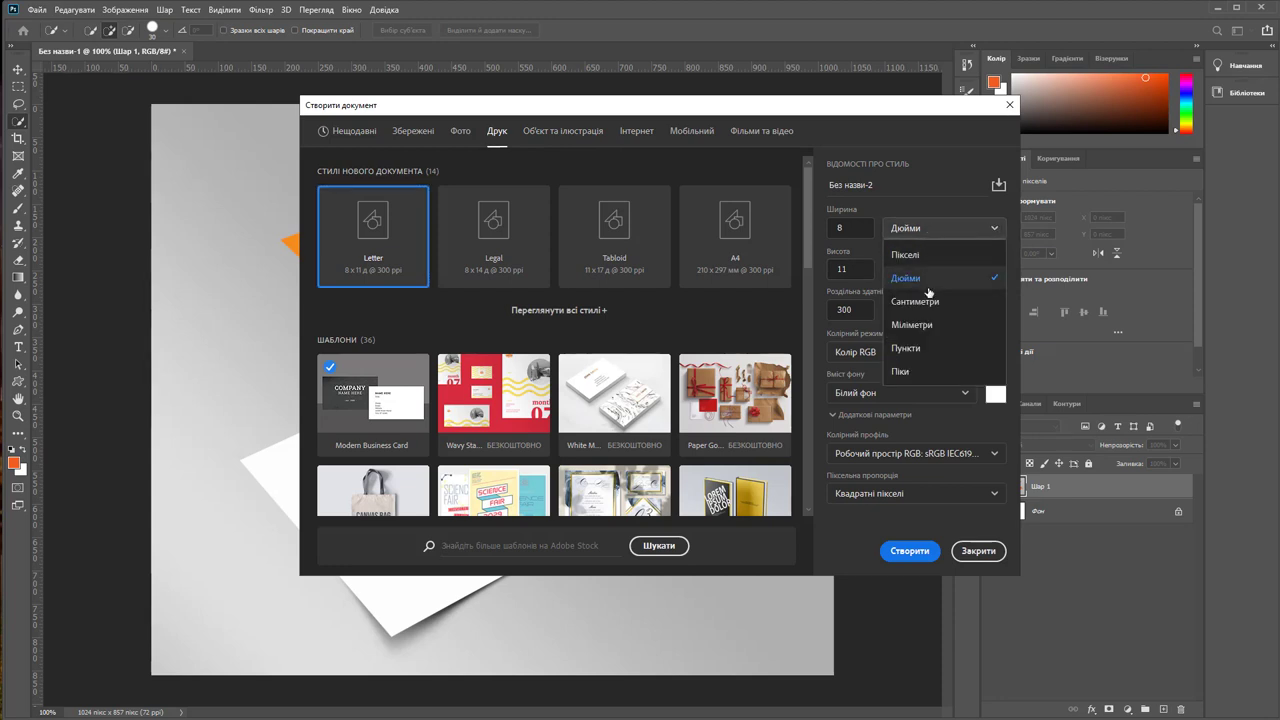
click(912, 324)
click(850, 228)
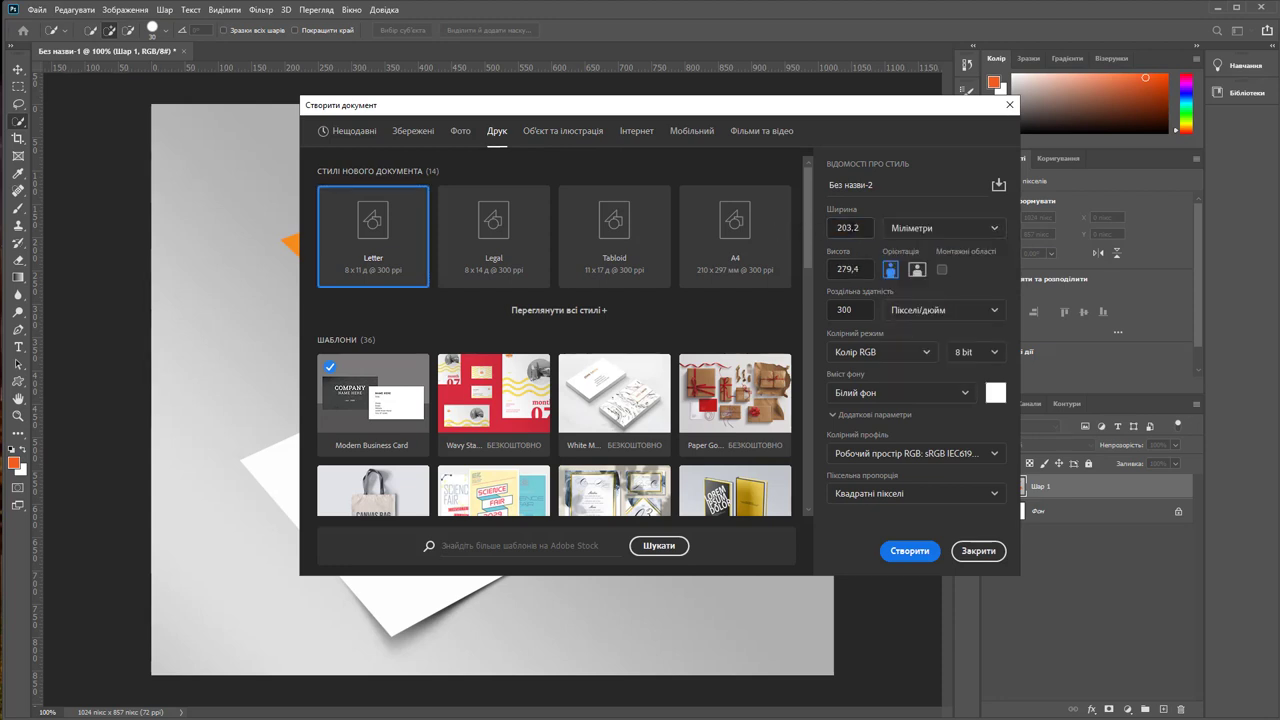
text(90)
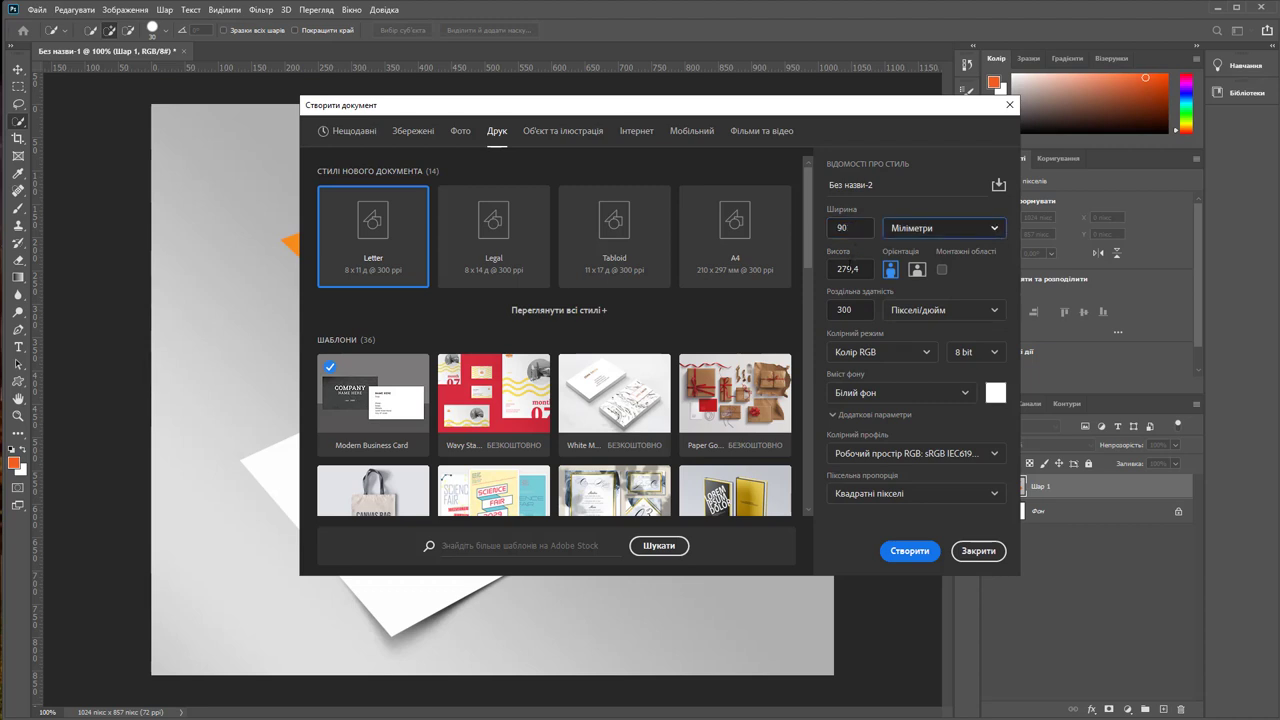
key(Tab)
text(50)
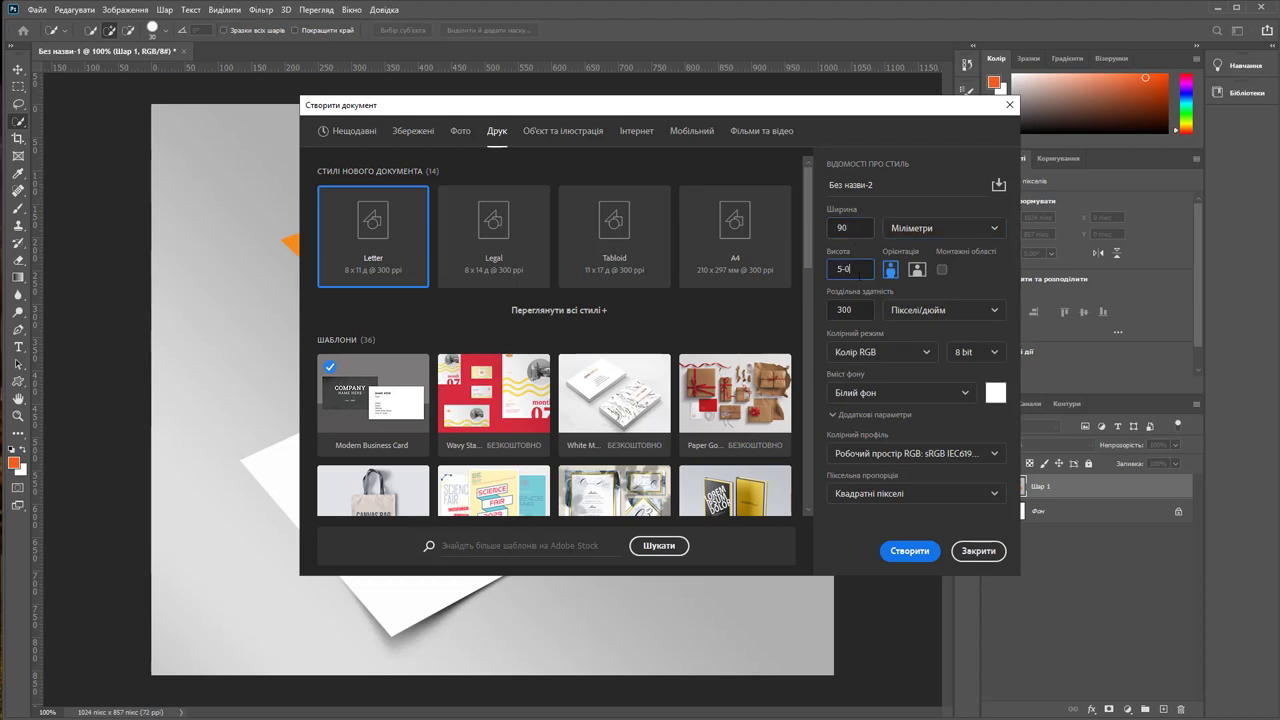
text(5)
click(858, 308)
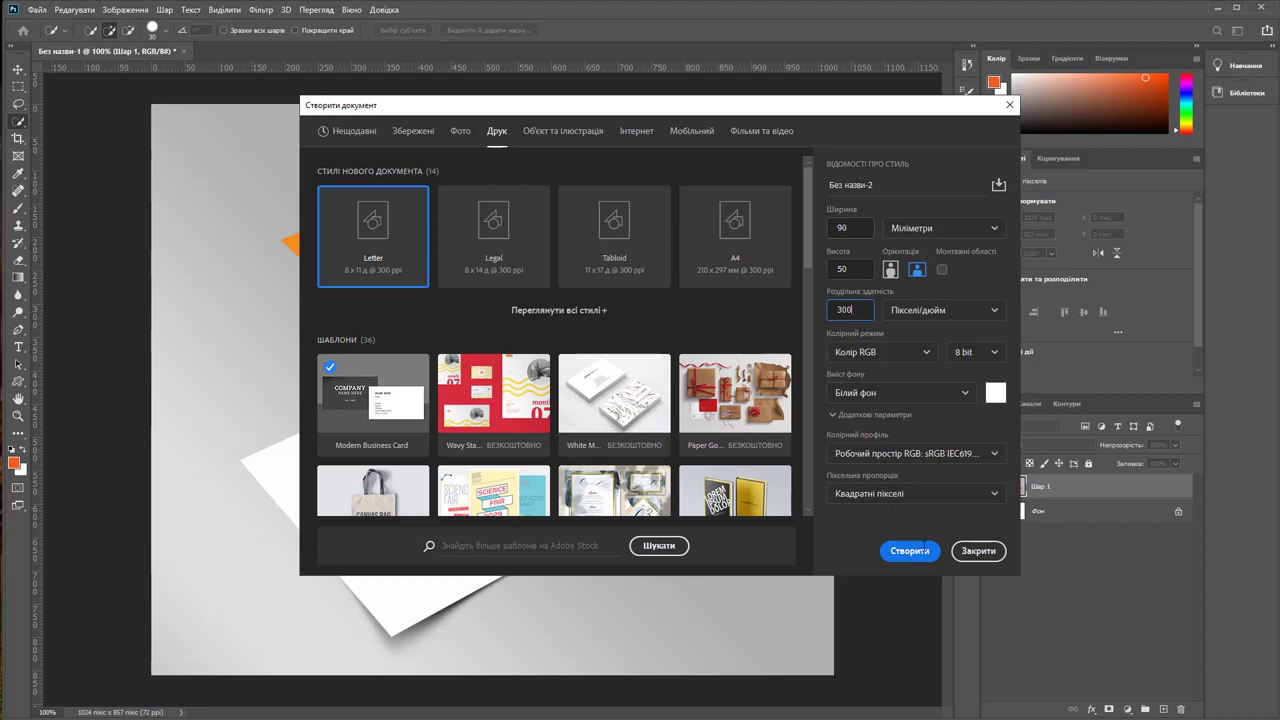
click(912, 550)
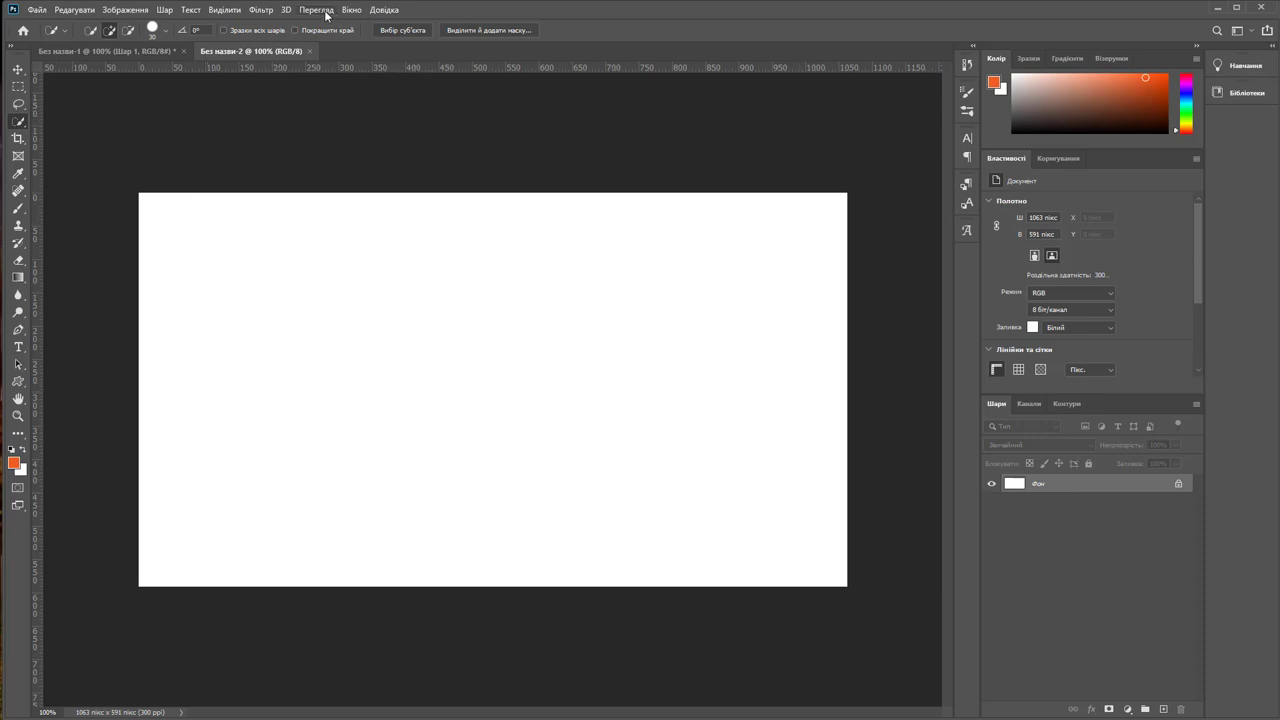
Show the rulers along the edges of the card canvas
click(350, 10)
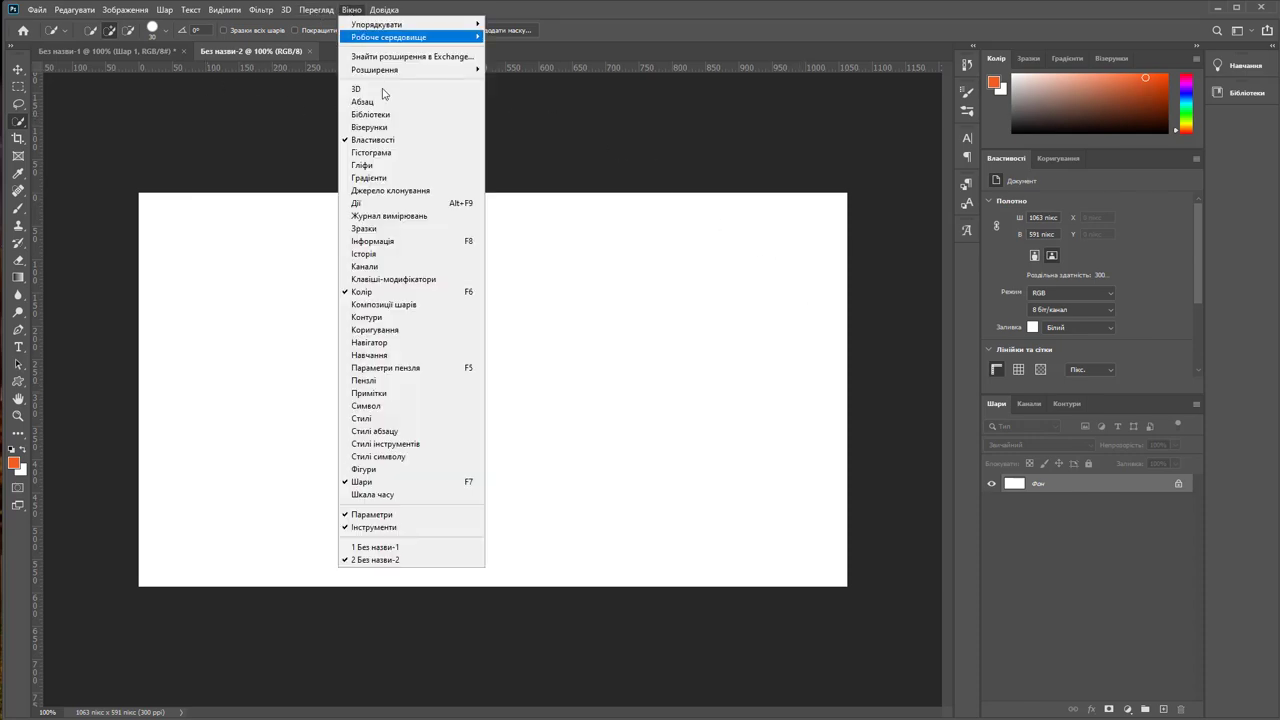
click(318, 9)
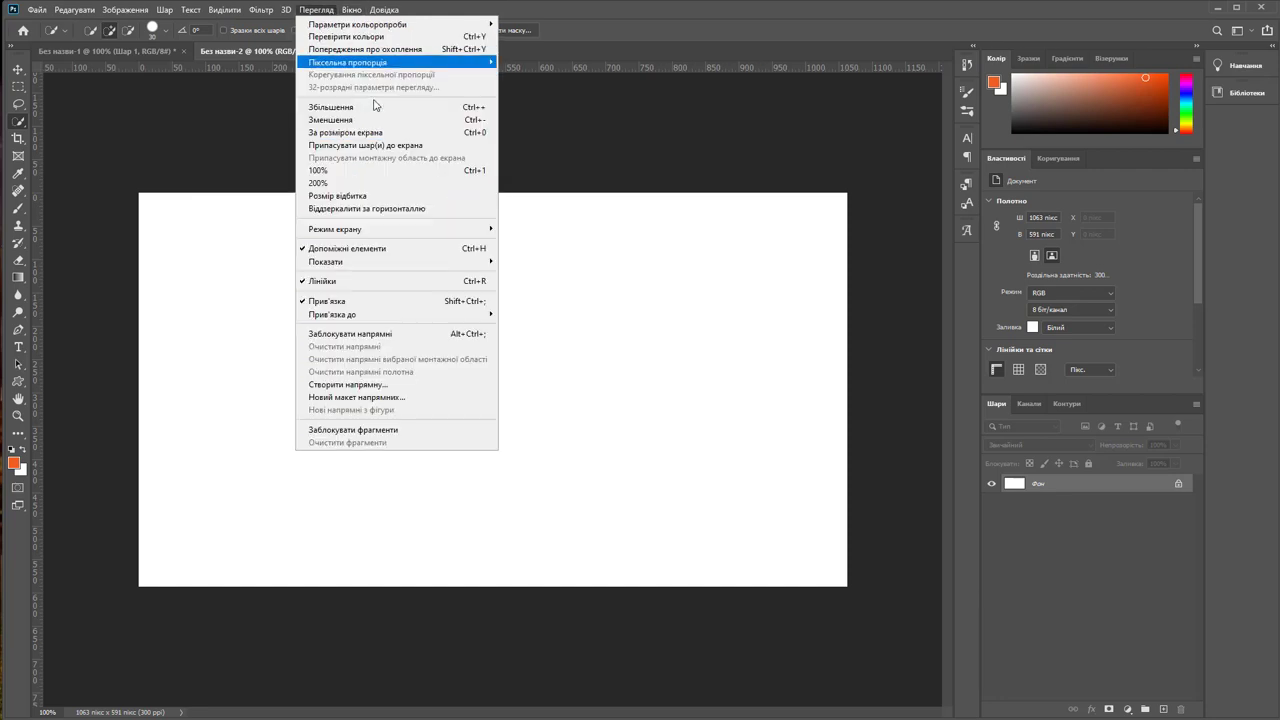
click(389, 287)
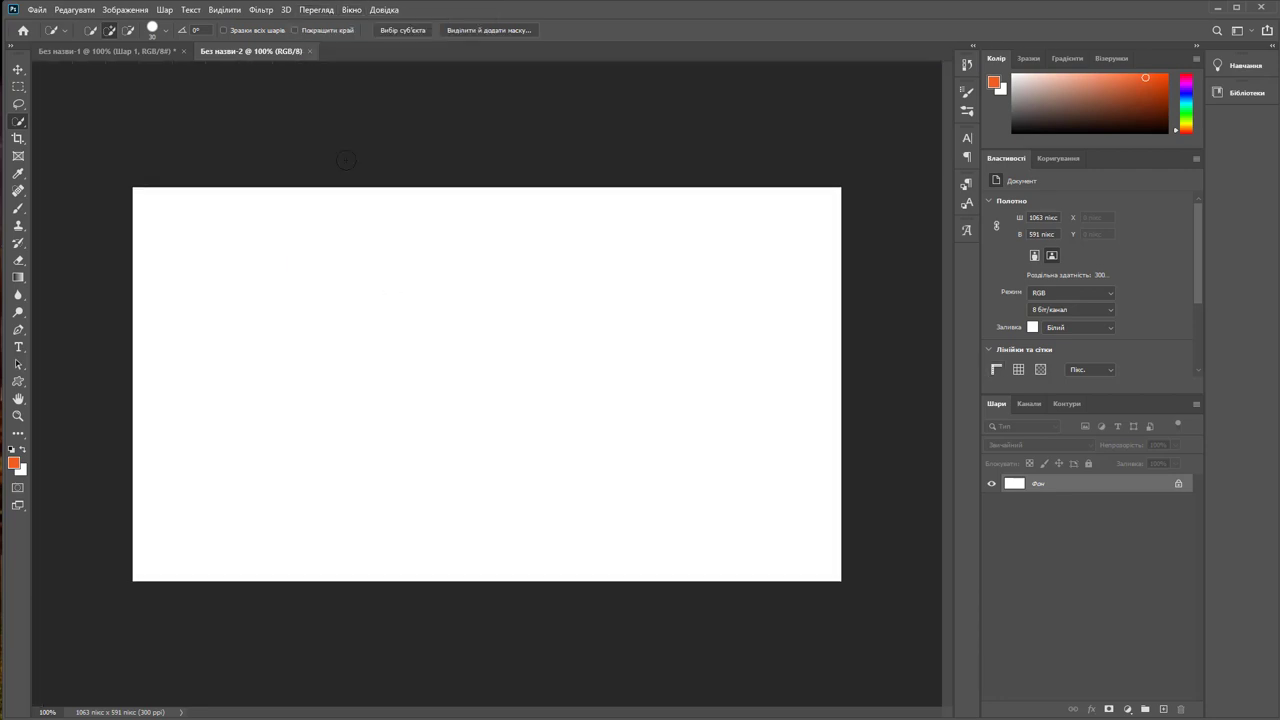
click(316, 9)
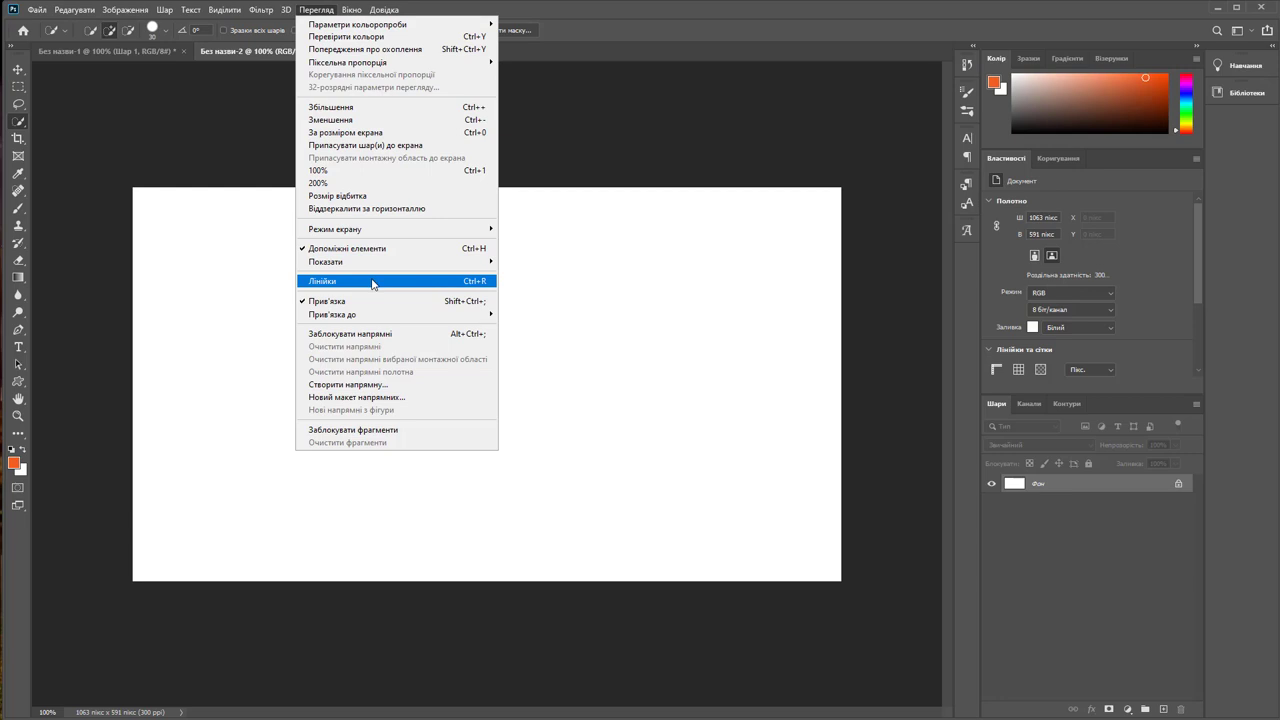
click(372, 283)
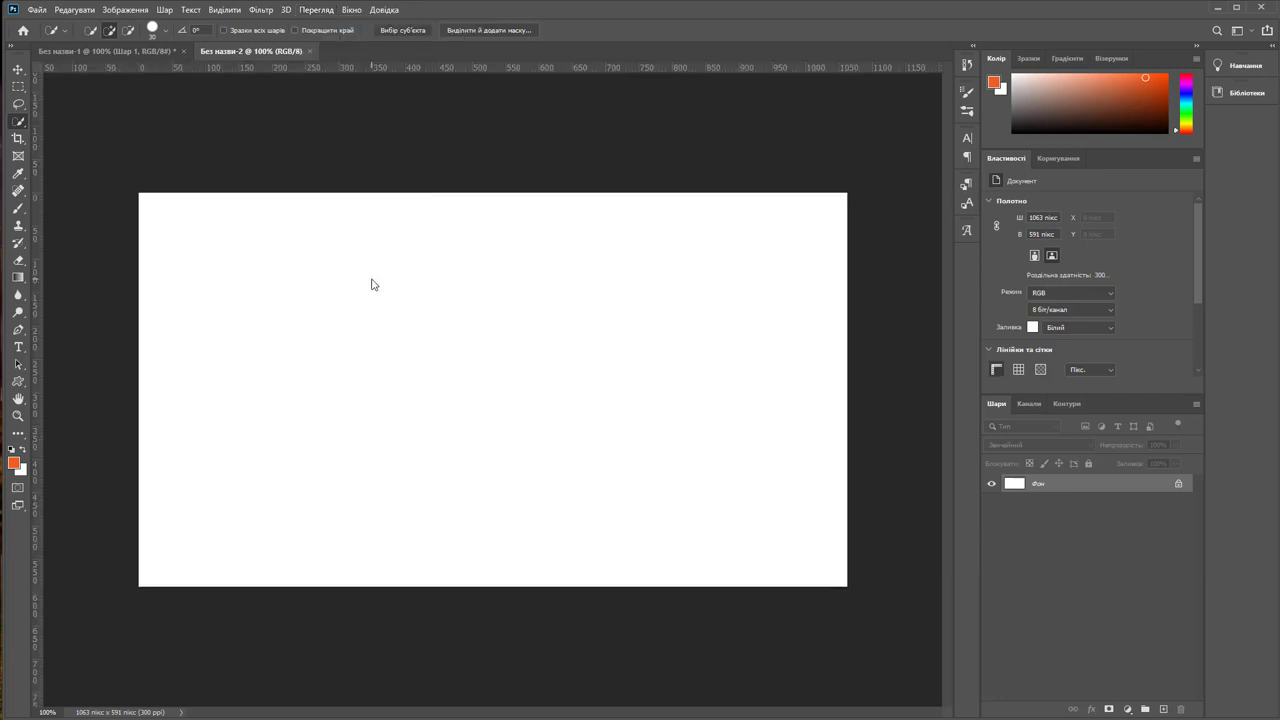
Change the ruler units from pixels to millimetres
right_click(456, 69)
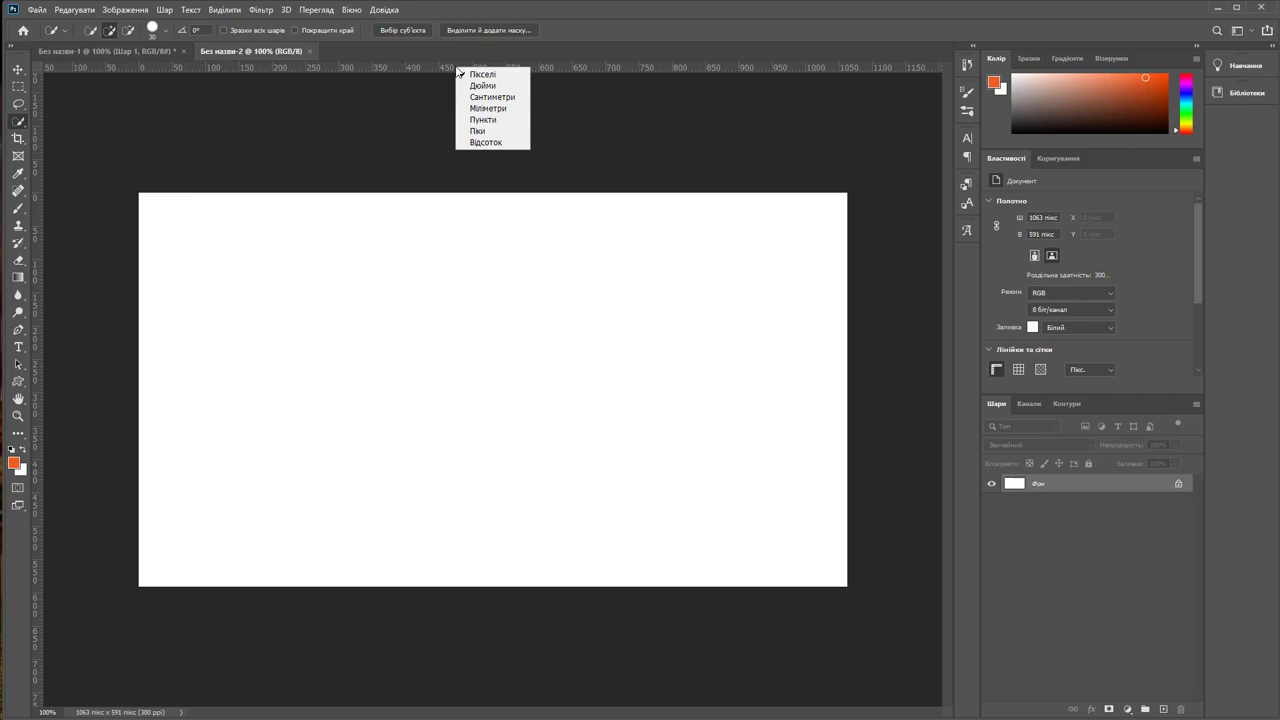
click(513, 111)
right_click(482, 73)
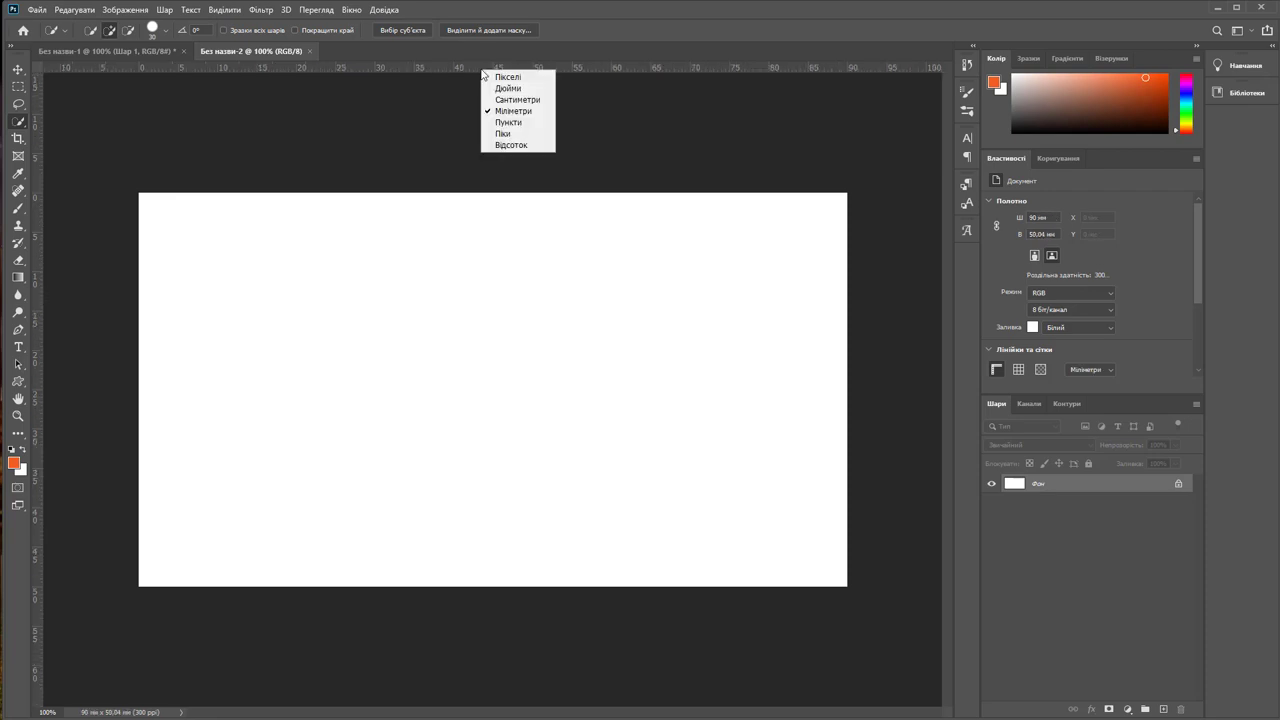
click(470, 68)
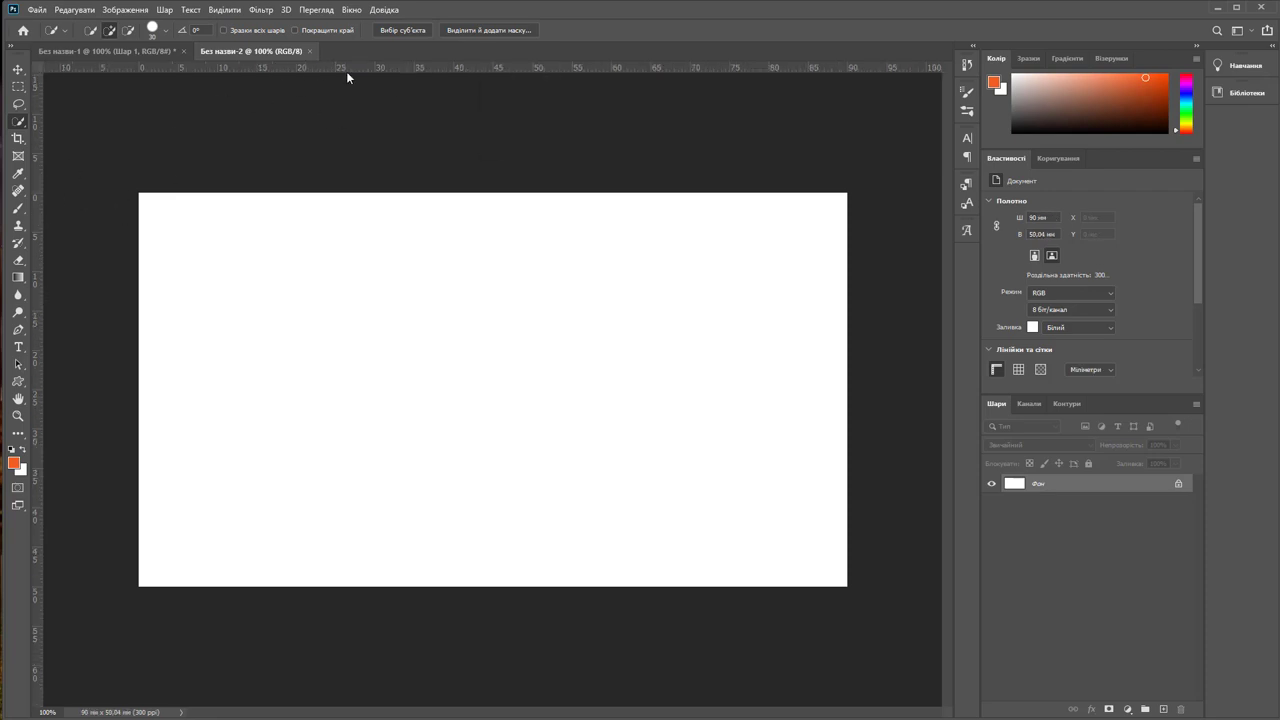
drag(352, 79, 350, 192)
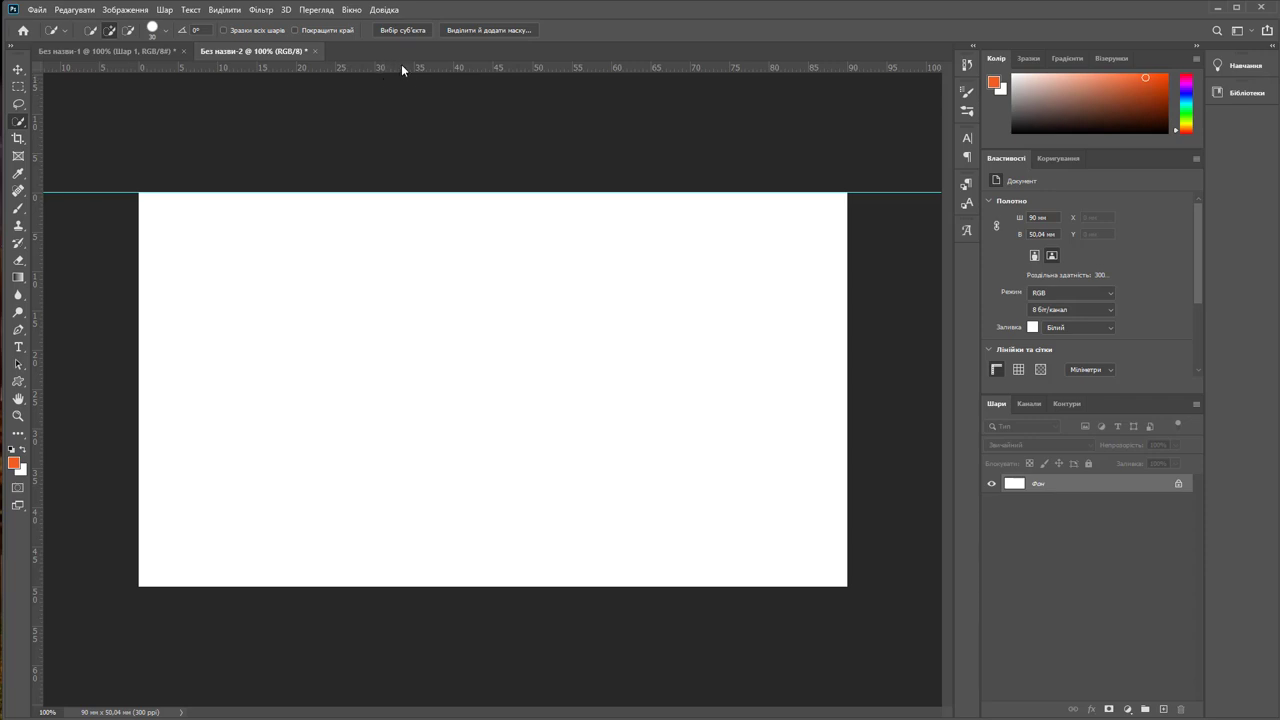
drag(403, 69, 417, 590)
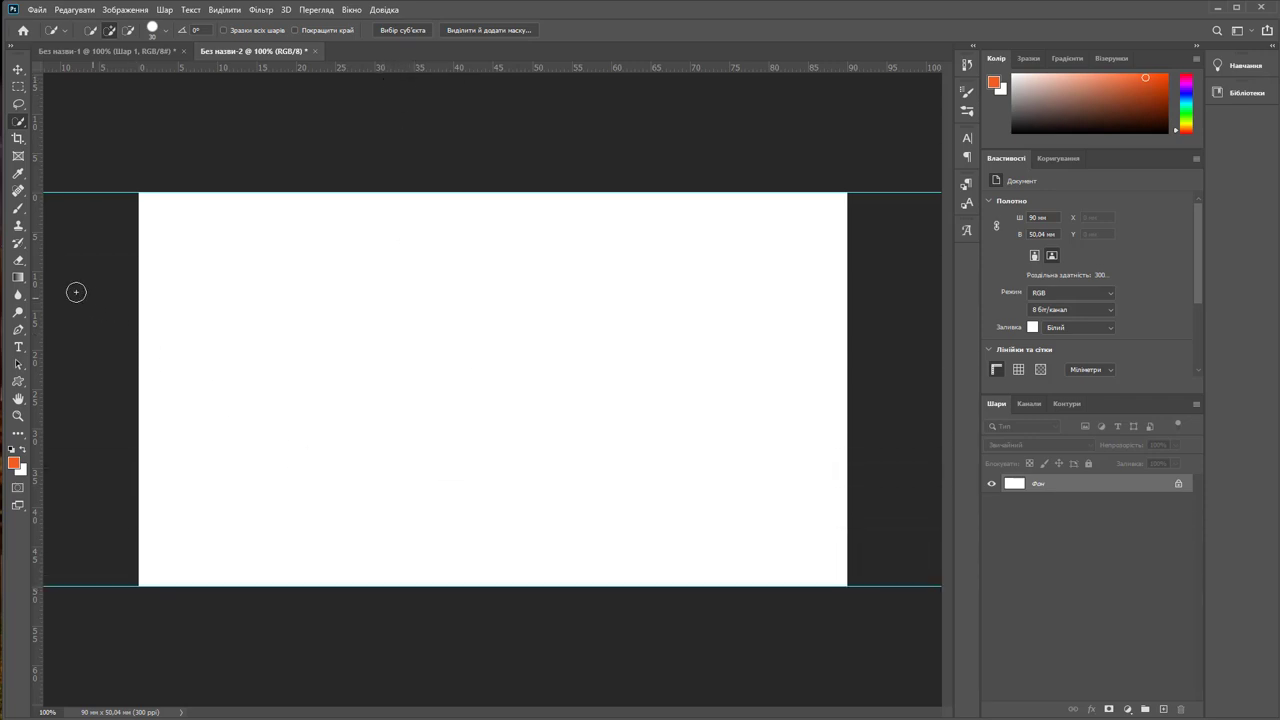
drag(42, 289, 138, 288)
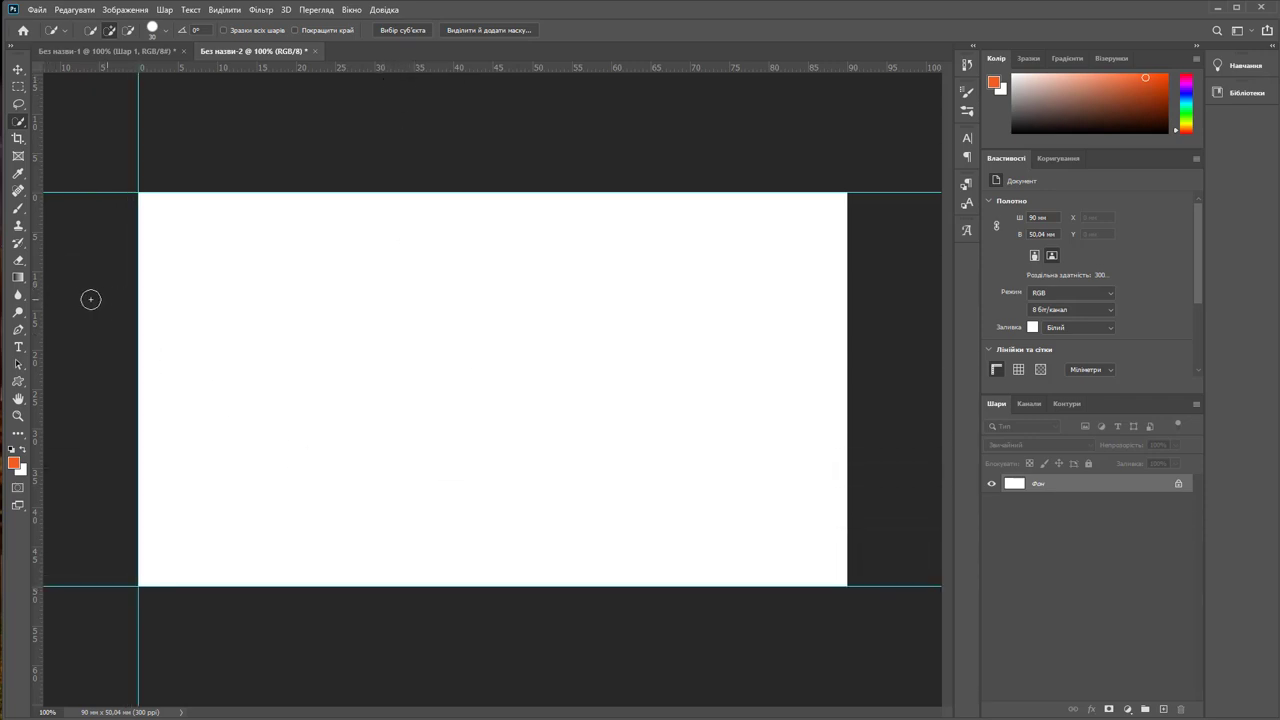
drag(43, 297, 847, 353)
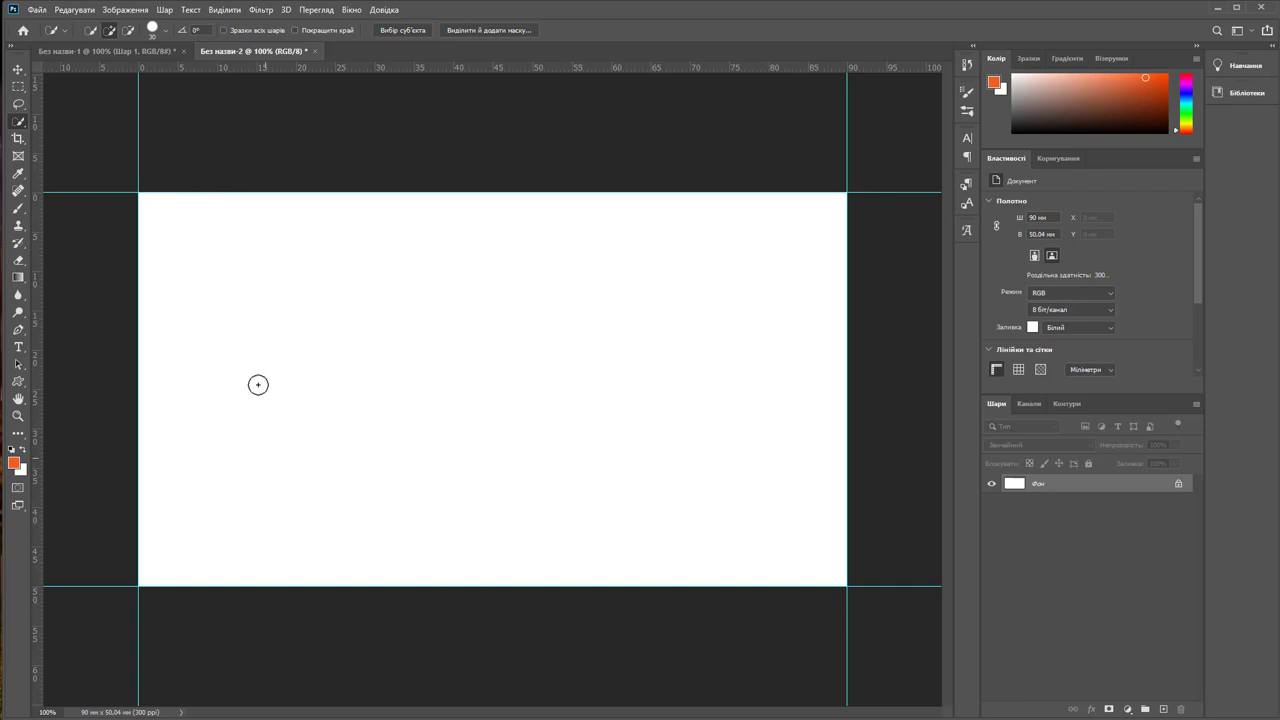
click(75, 10)
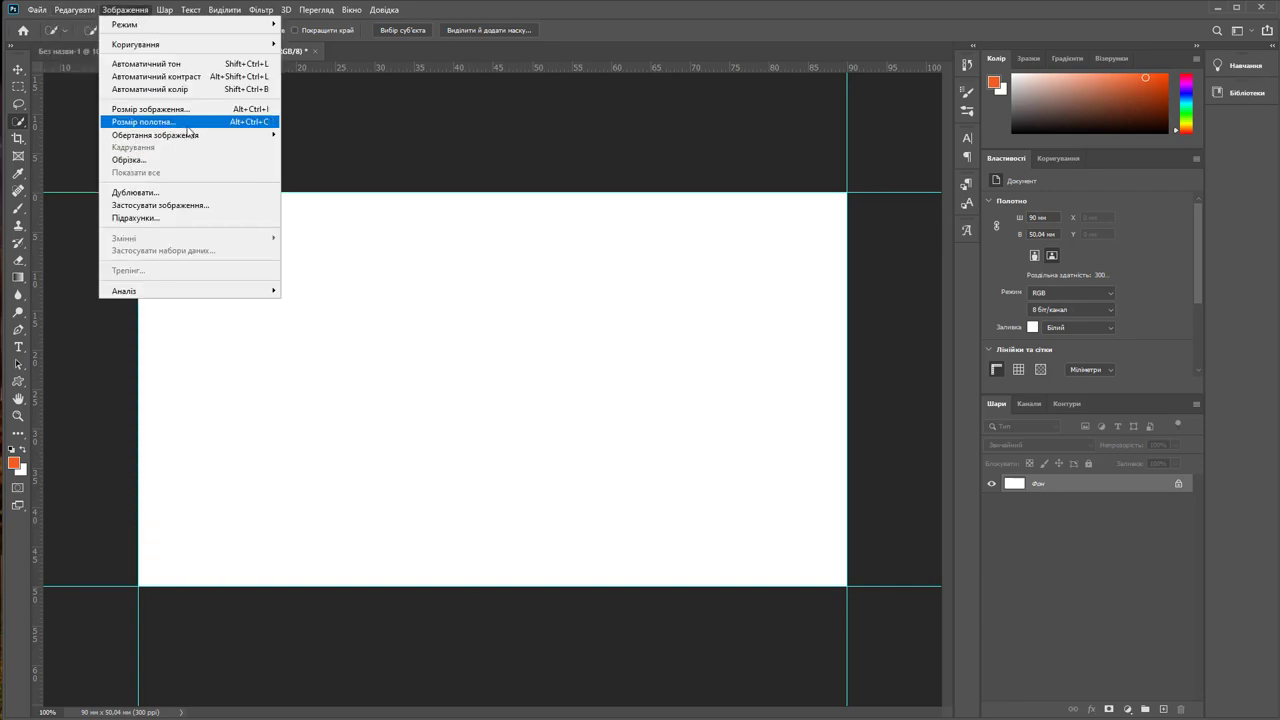
Add a relative 8 mm to canvas width and height, centre-anchored, making it 97.96 × 58 mm
click(188, 122)
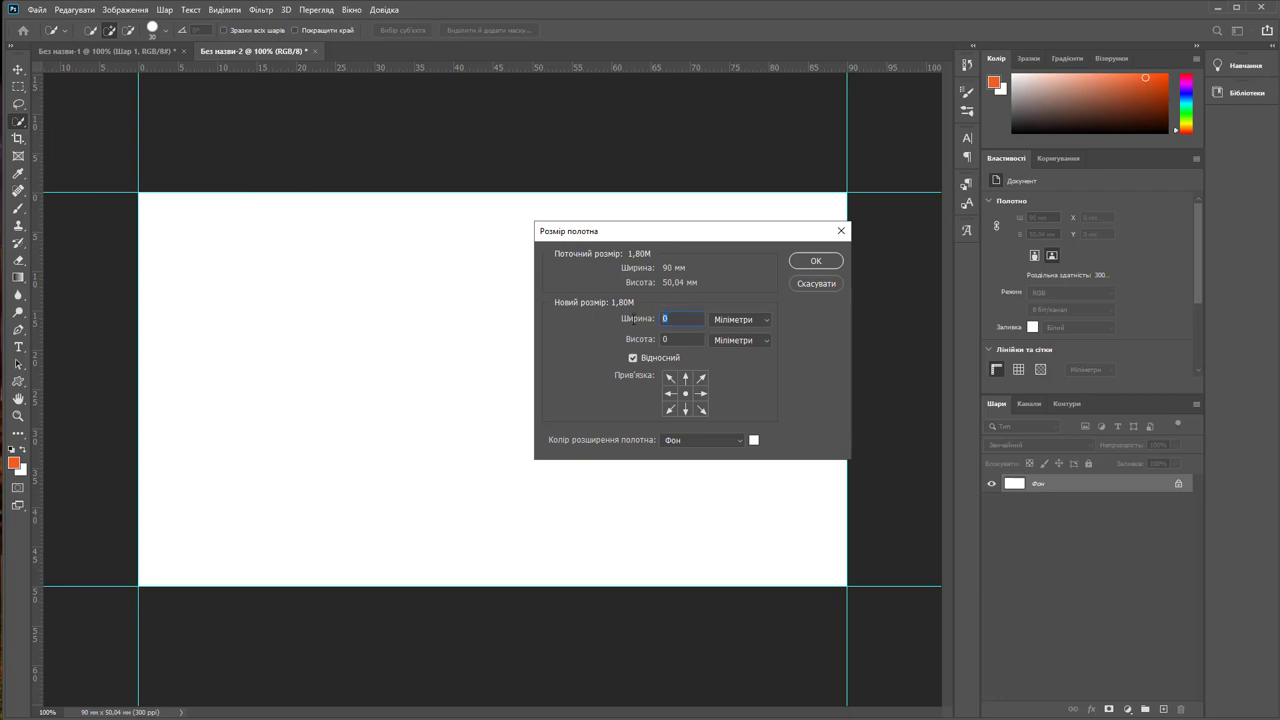
text(8)
key(Tab)
click(633, 358)
click(633, 358)
drag(691, 339, 651, 339)
text(8)
key(shift+Tab)
text(8)
click(699, 395)
click(690, 397)
click(818, 263)
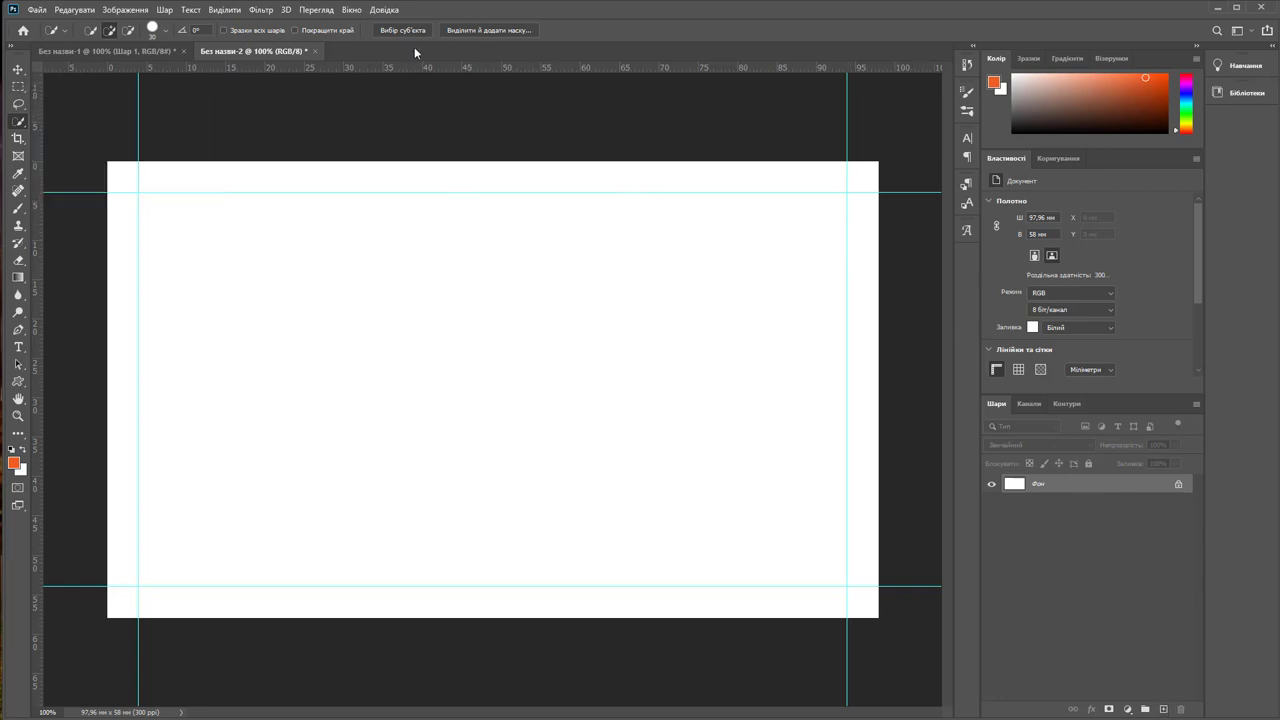
Add a new empty layer above the background
click(352, 10)
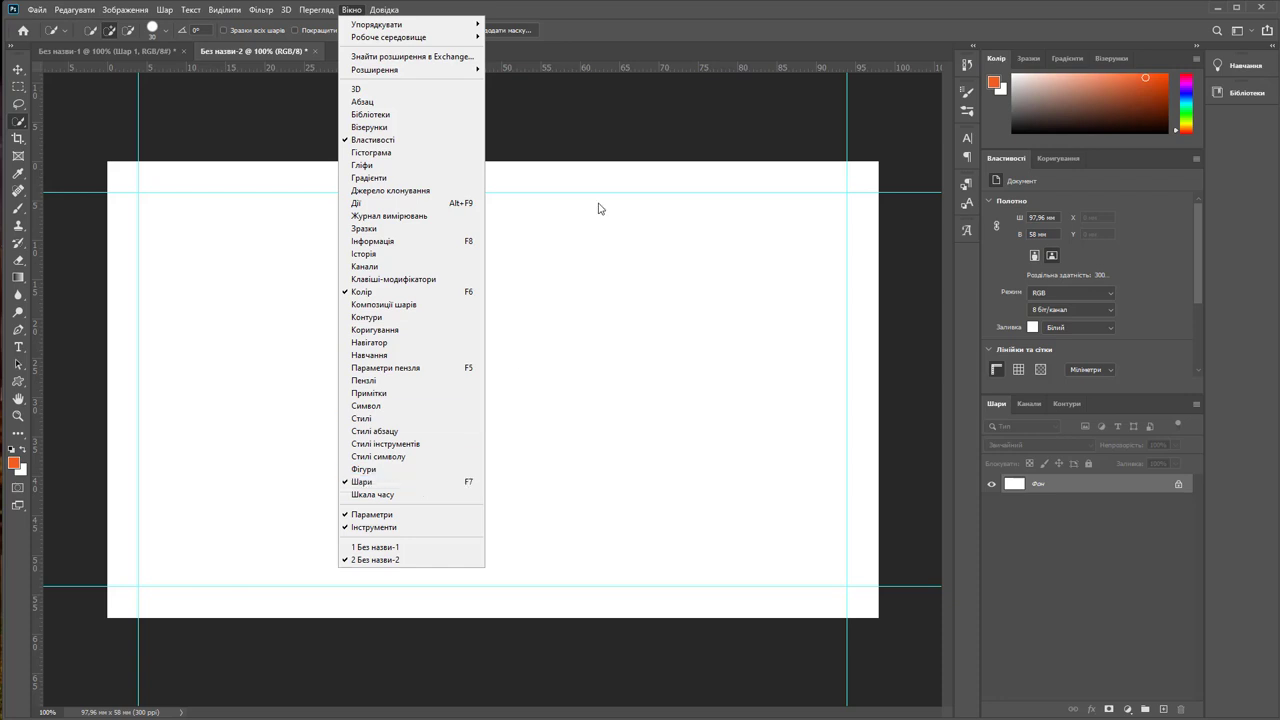
click(680, 44)
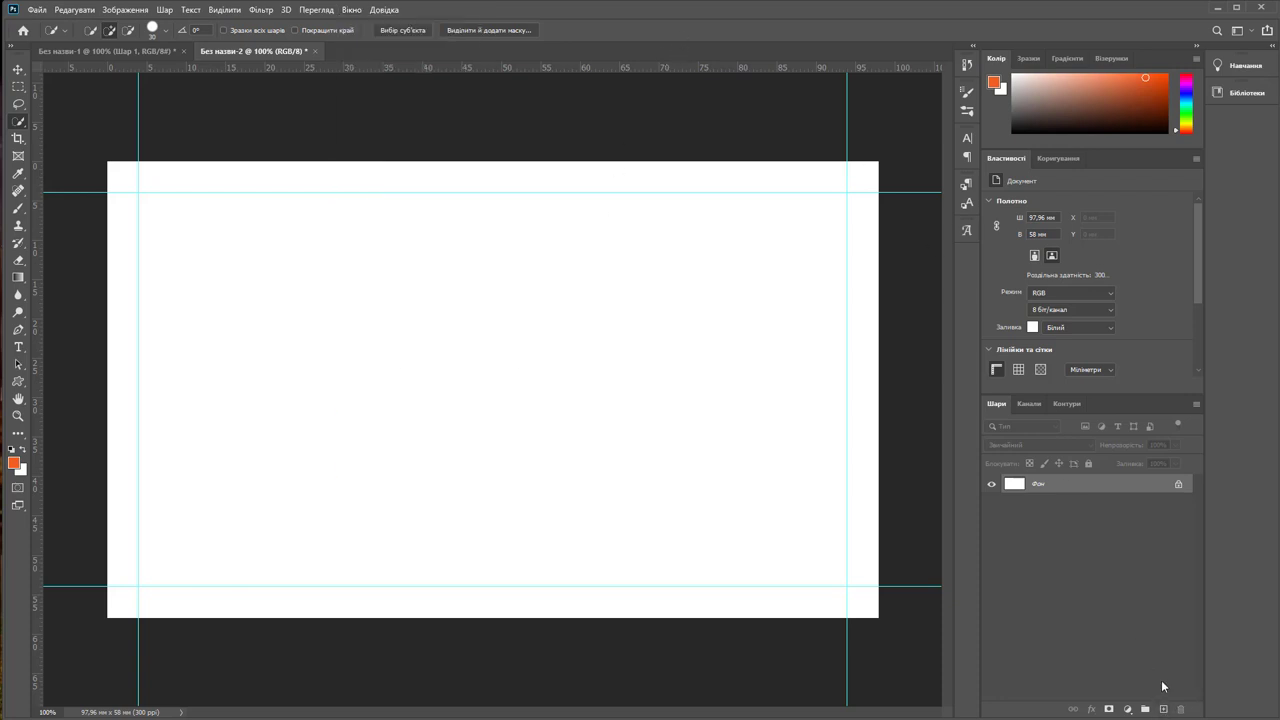
click(1163, 709)
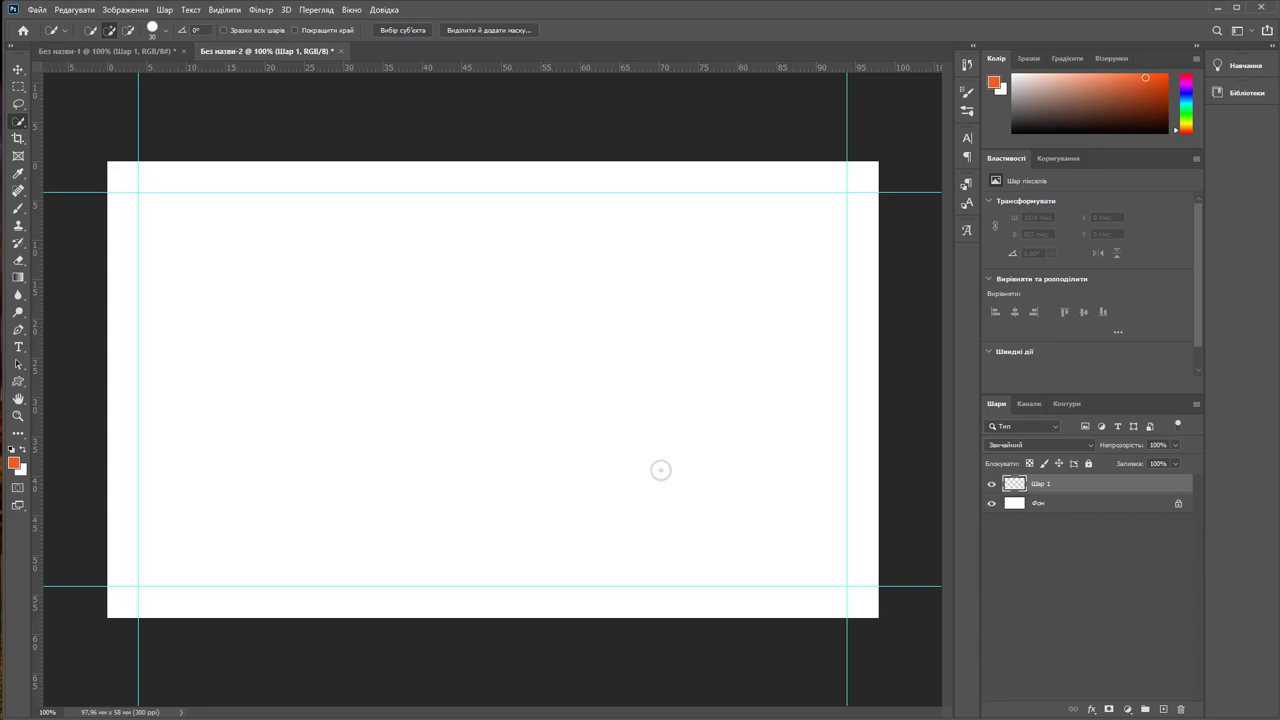
Draw a 40.72 × 58 mm rectangular selection over the card's right side
click(24, 87)
right_click(24, 87)
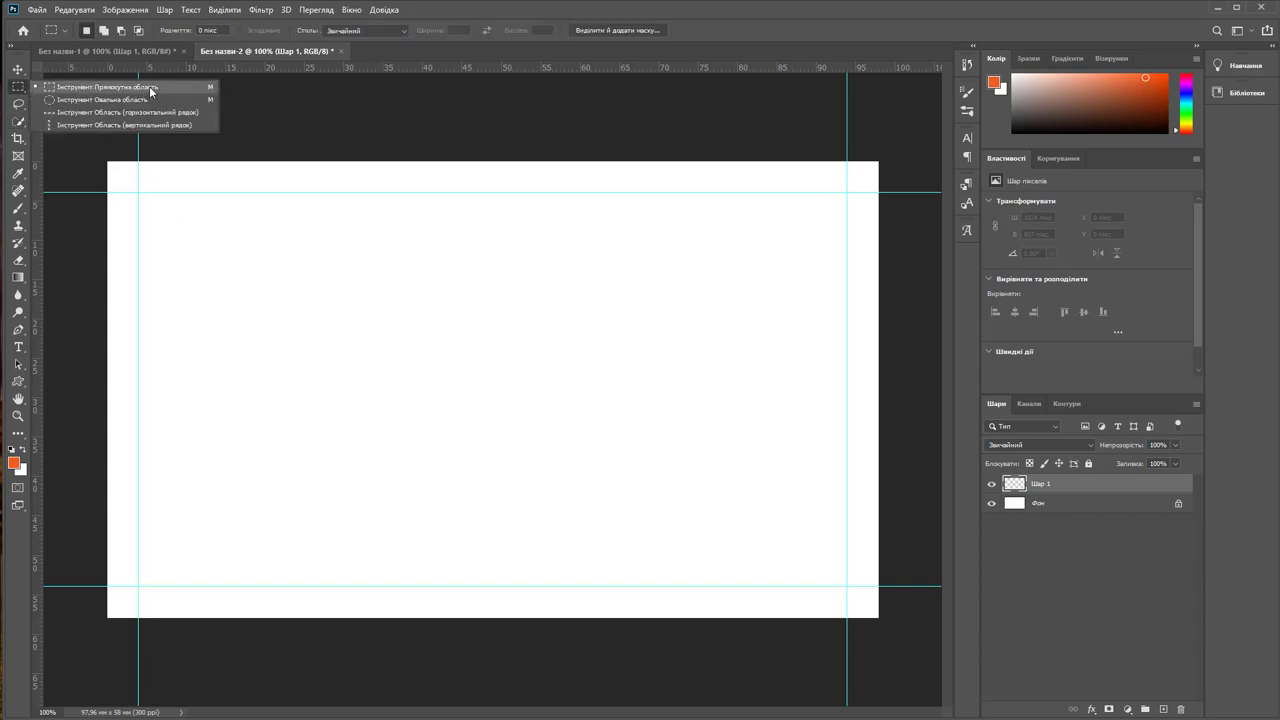
click(149, 86)
drag(883, 157, 558, 620)
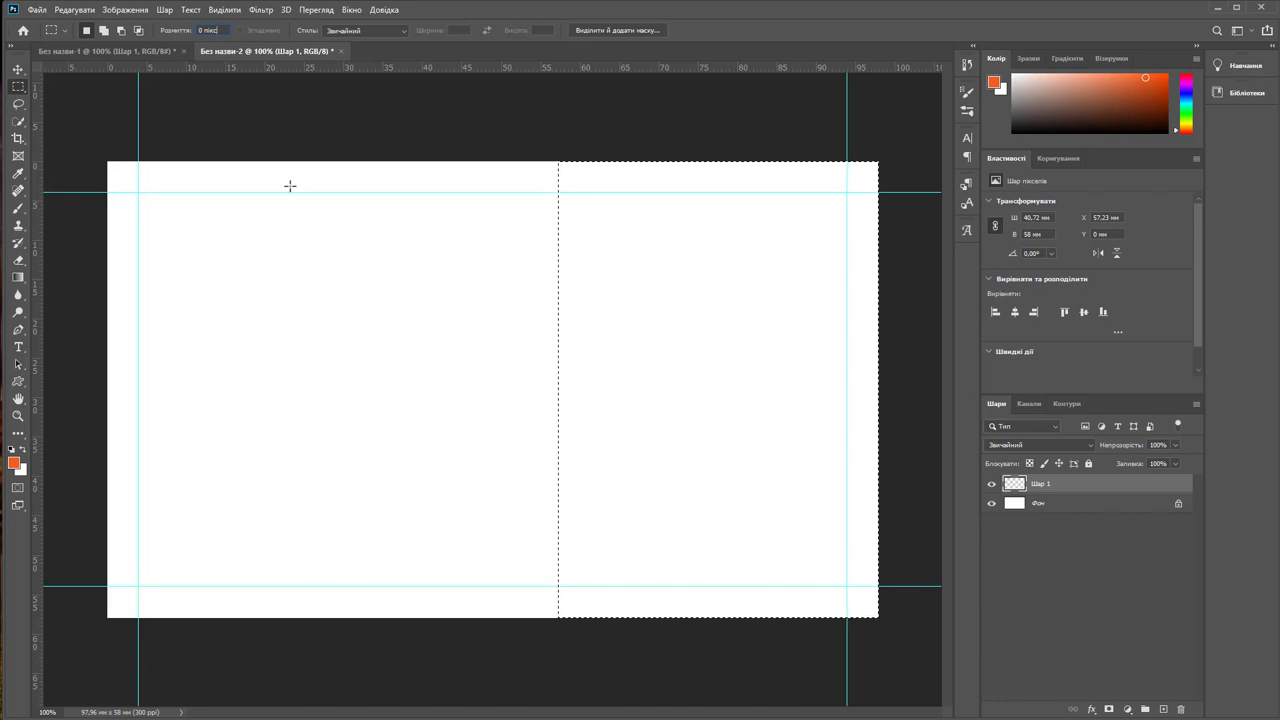
Sample the mockup's orange #ee5e22 as the foreground colour and return to the card document
click(152, 50)
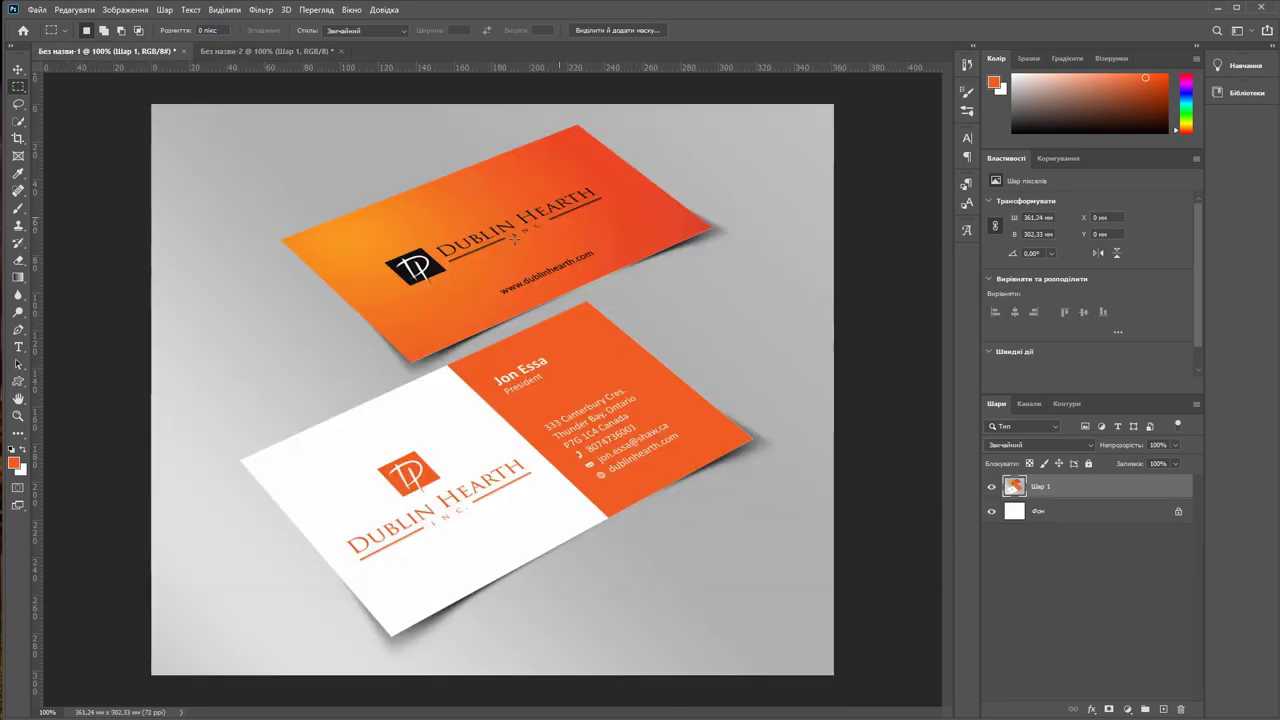
click(11, 450)
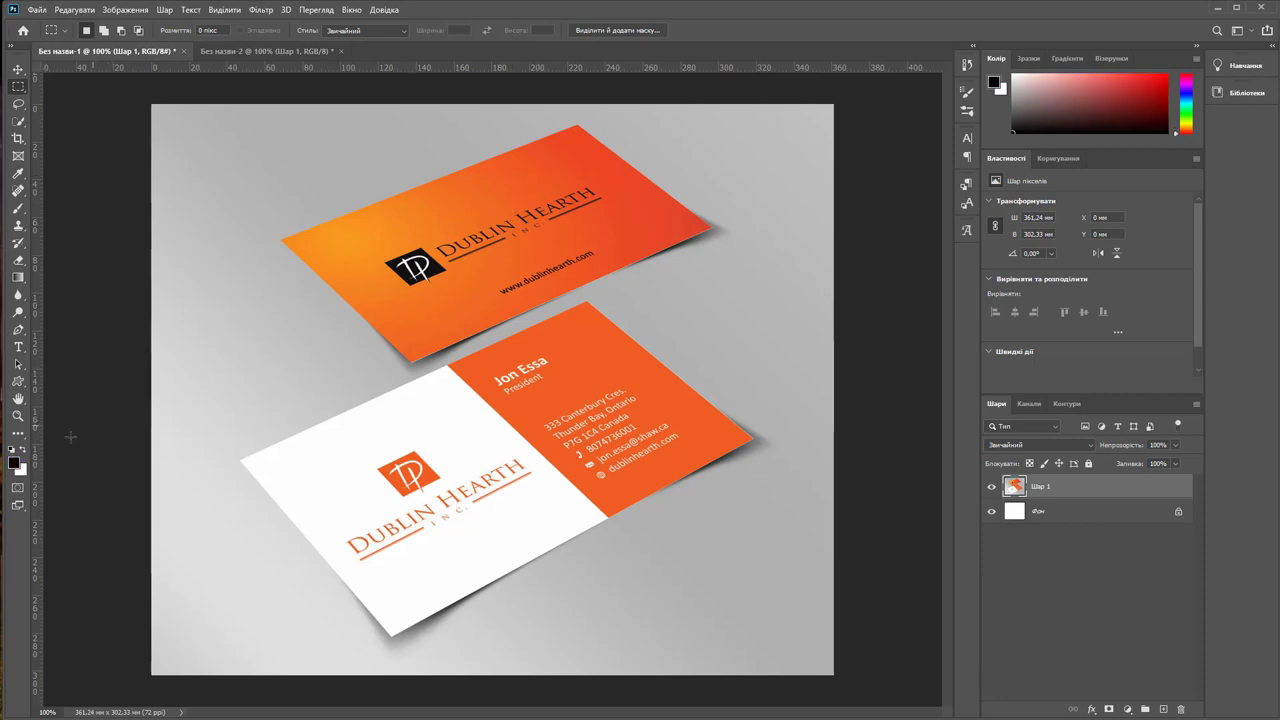
click(14, 464)
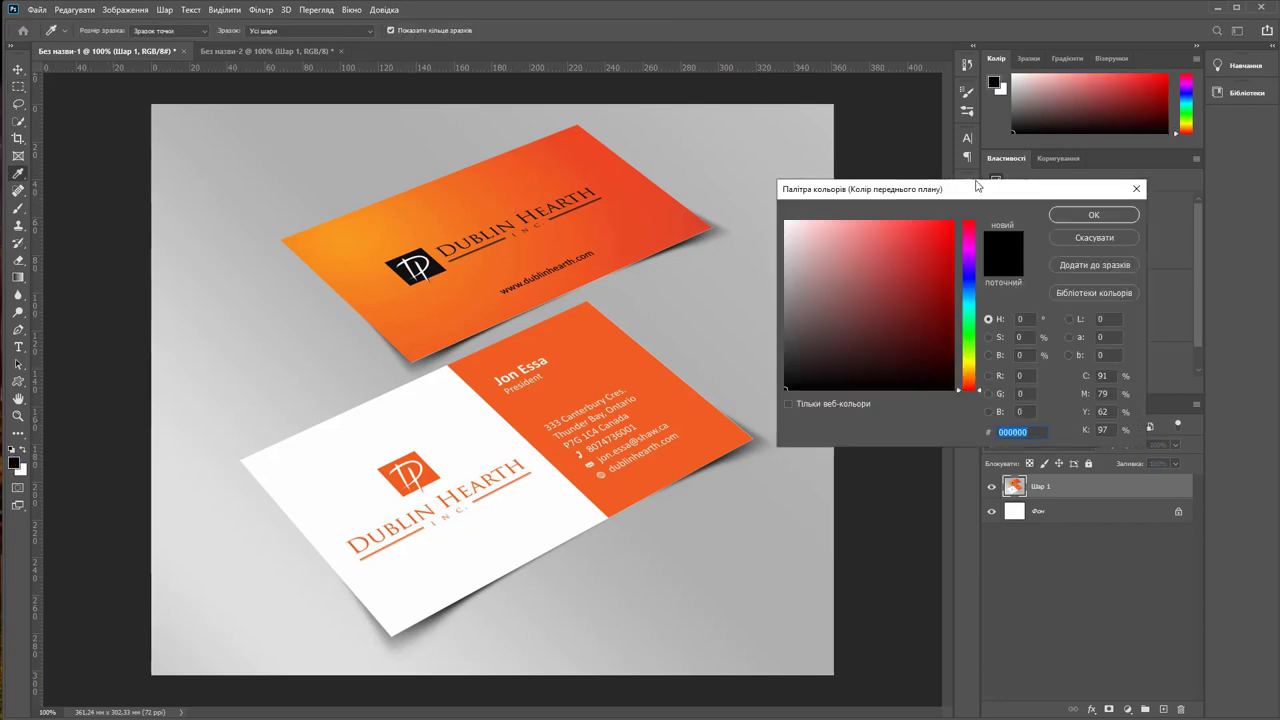
drag(934, 201, 819, 313)
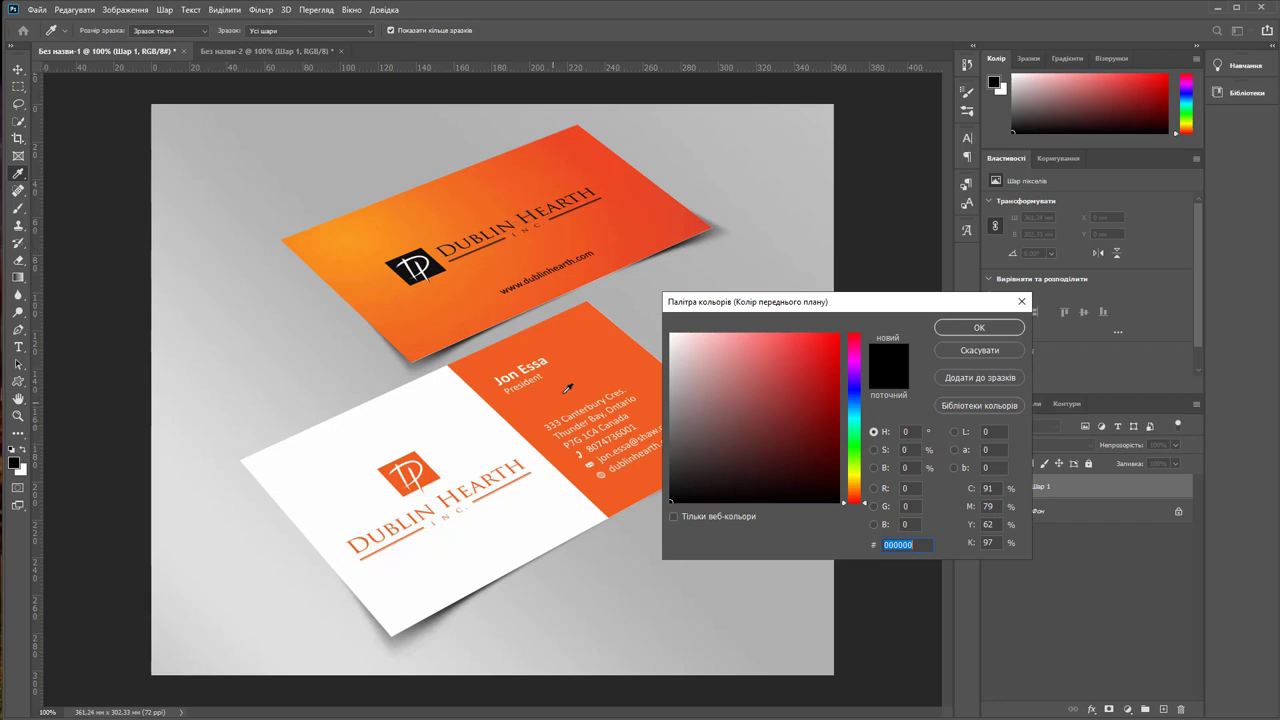
click(592, 342)
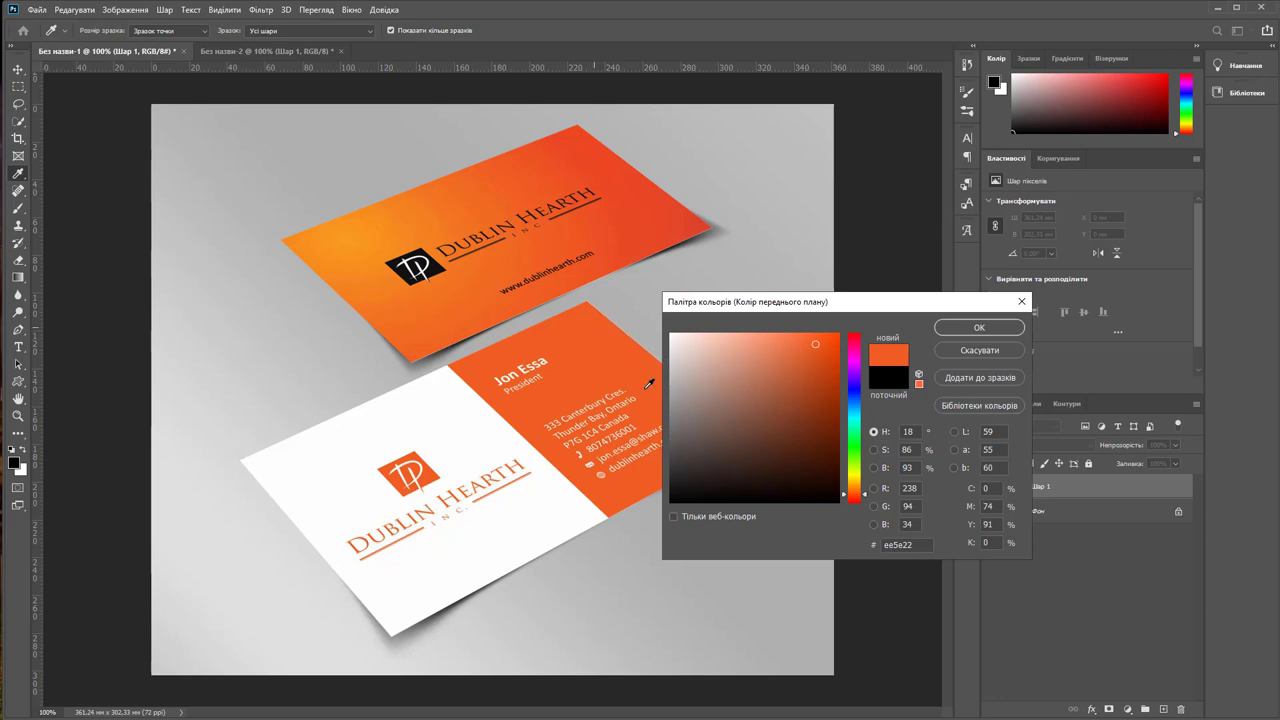
click(980, 328)
key(m)
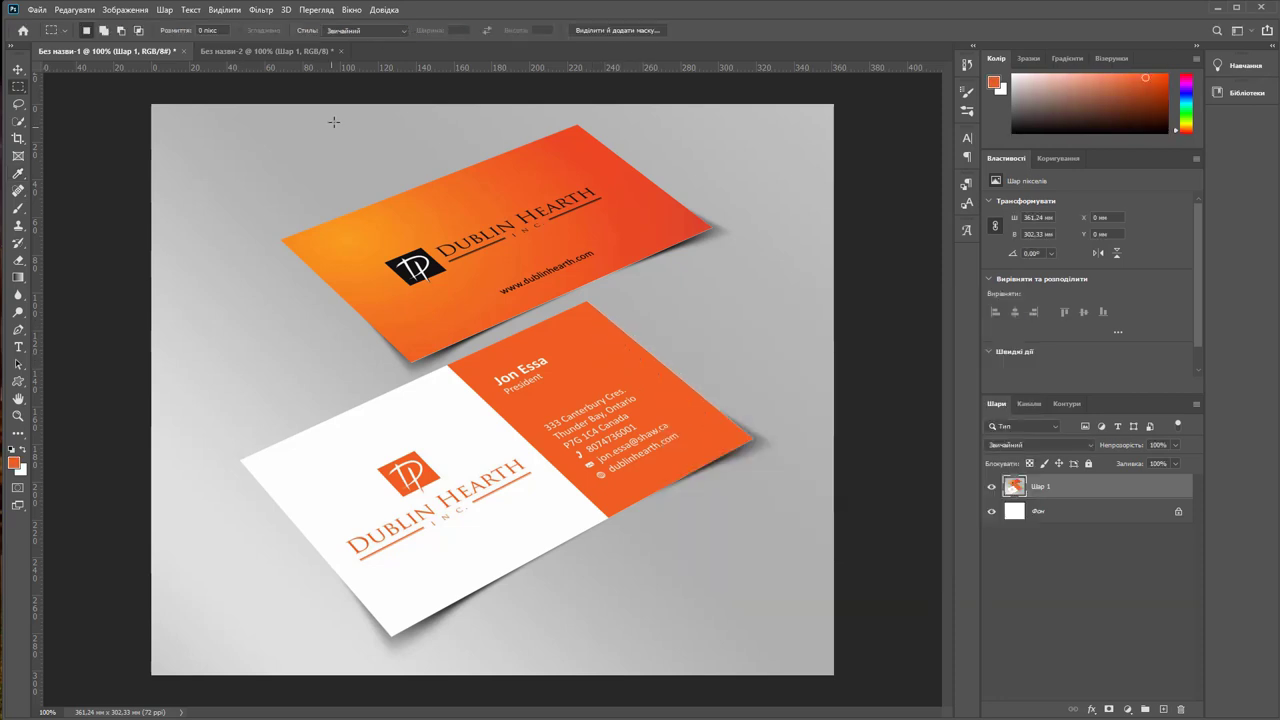
click(290, 52)
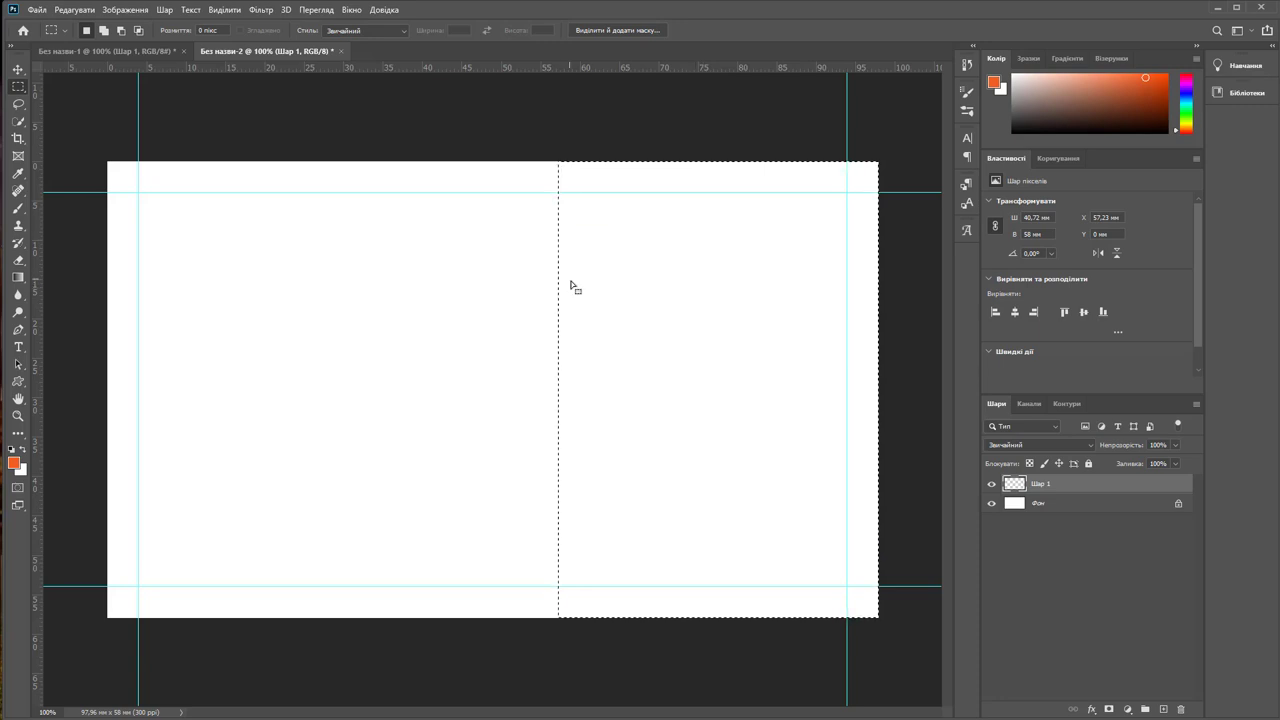
click(18, 278)
Fill the selected right part of the card with orange using the Paint Bucket
click(121, 290)
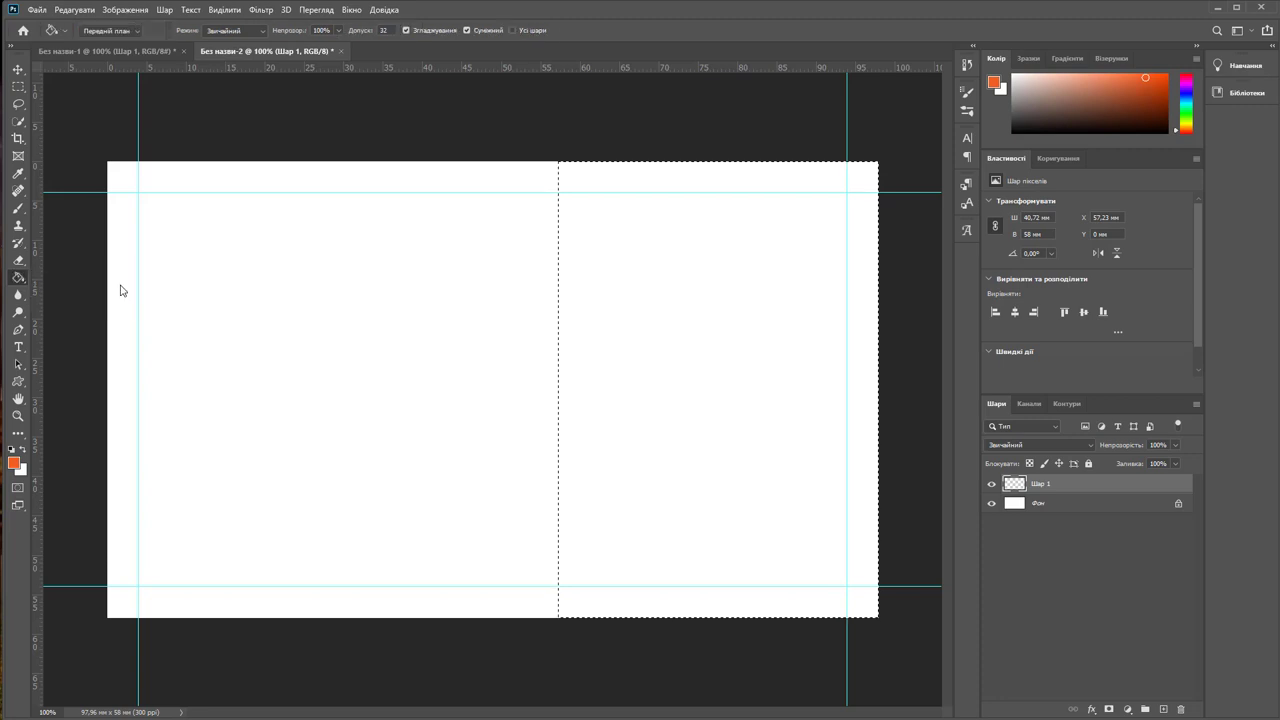
click(682, 306)
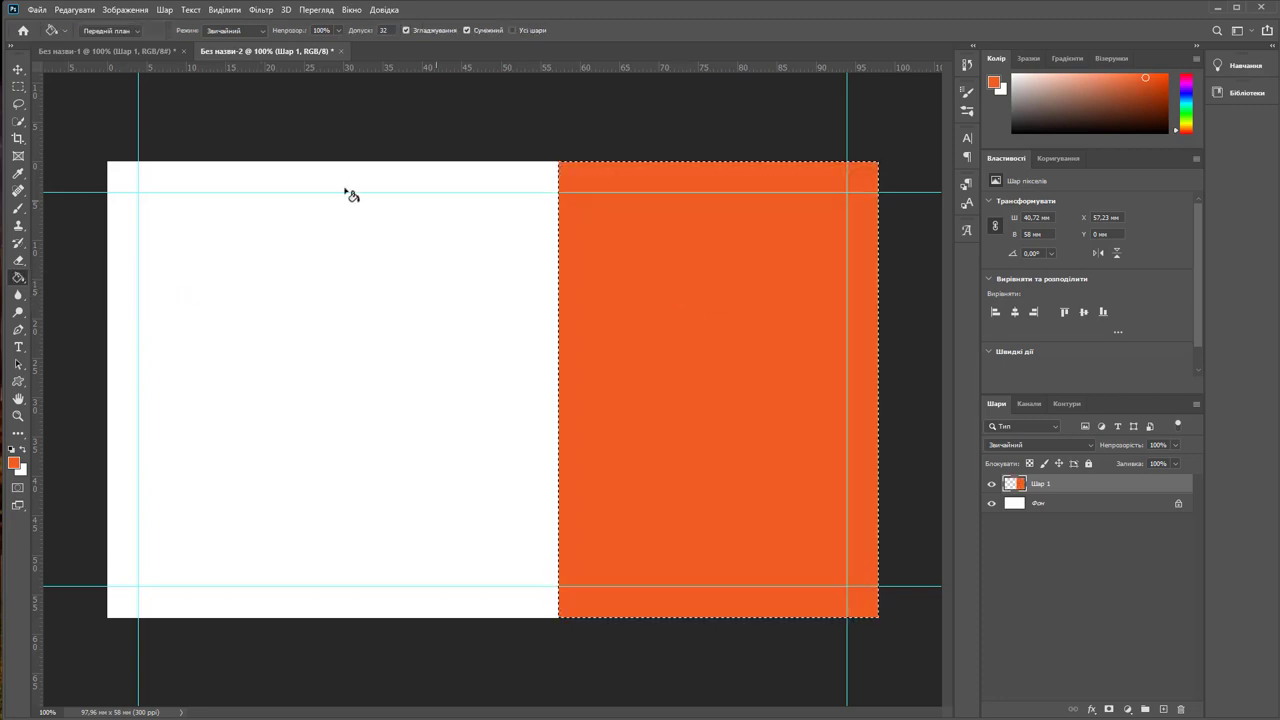
click(75, 12)
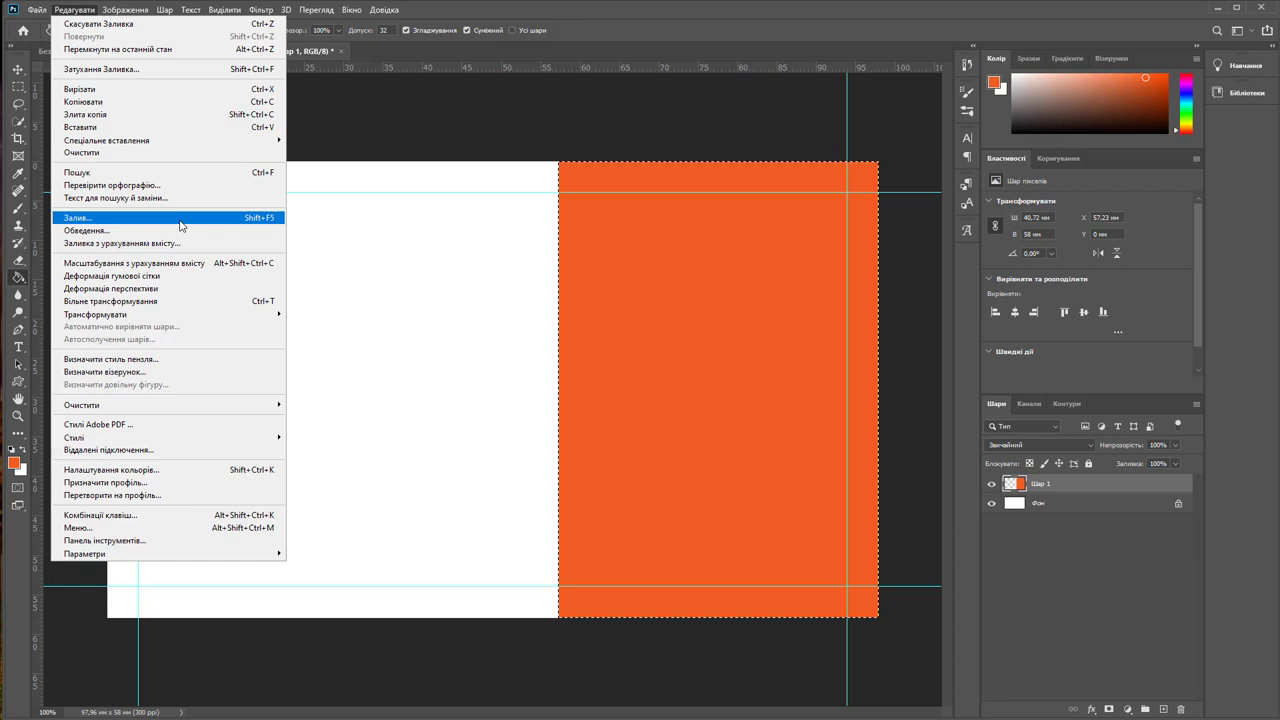
click(680, 26)
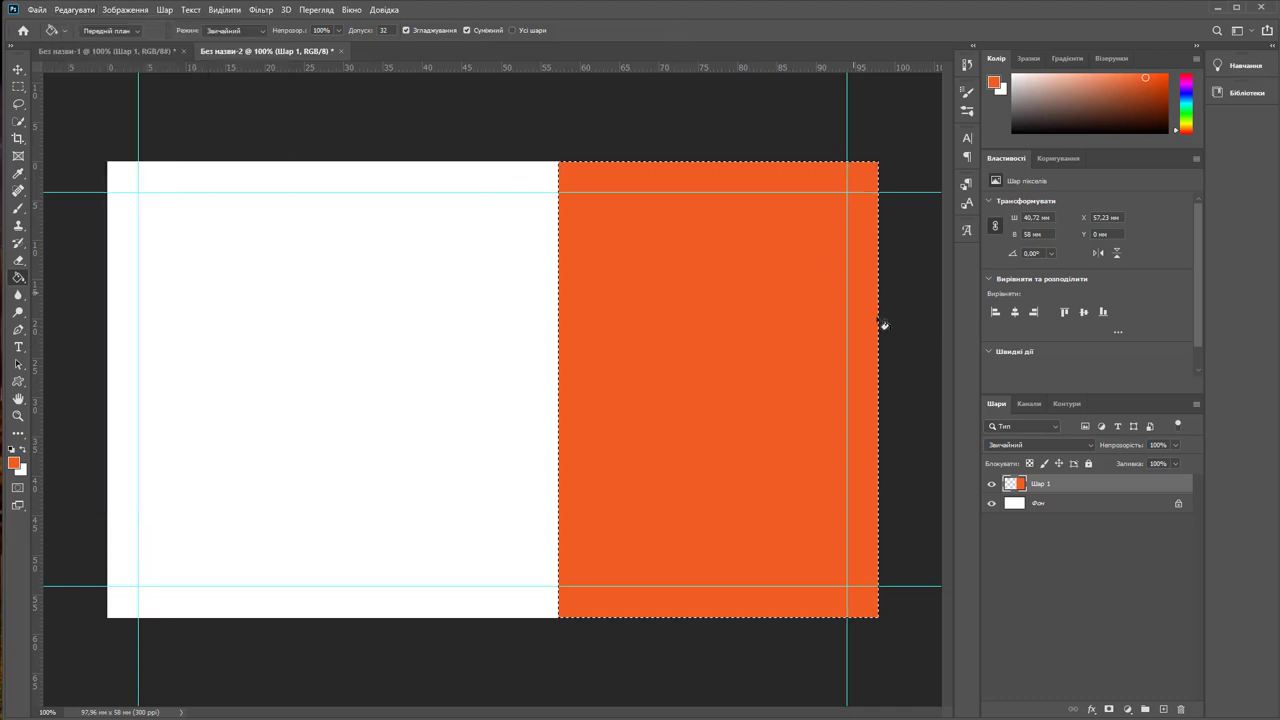
Rename the orange layer to 'фон зліва' and add a new empty layer above it
double_click(1040, 484)
text(Фон зліва)
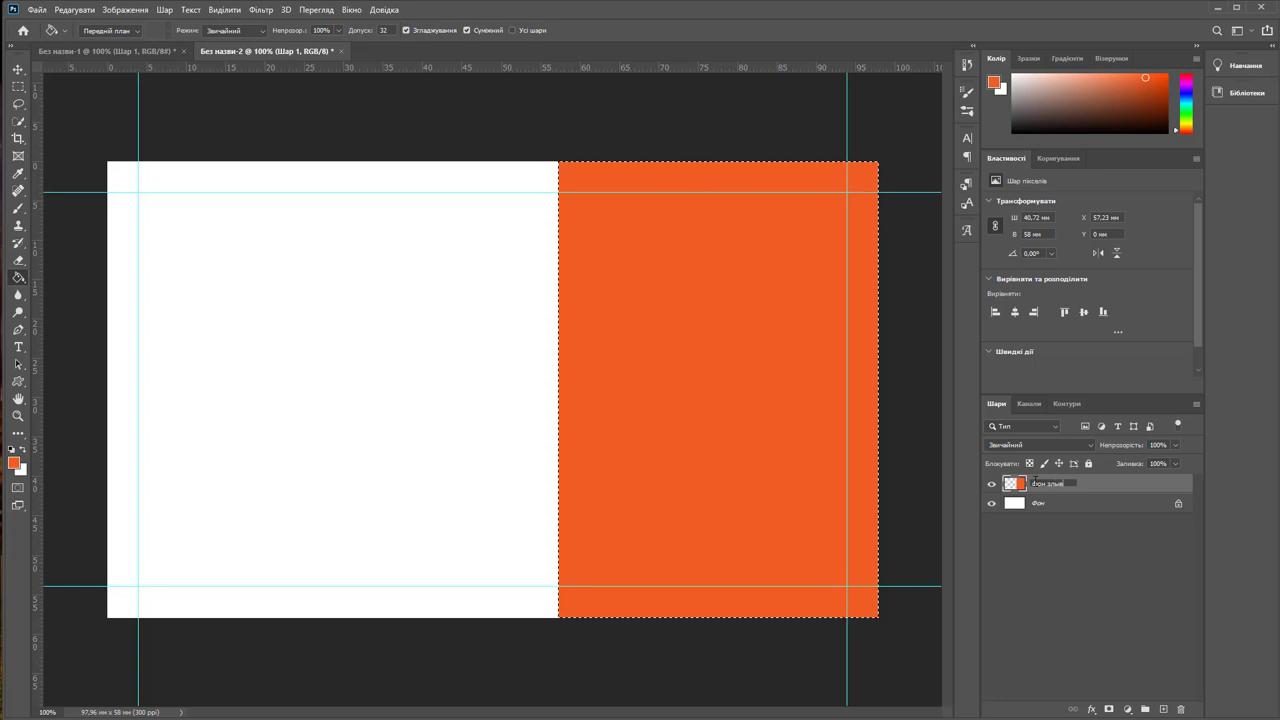
key(Return)
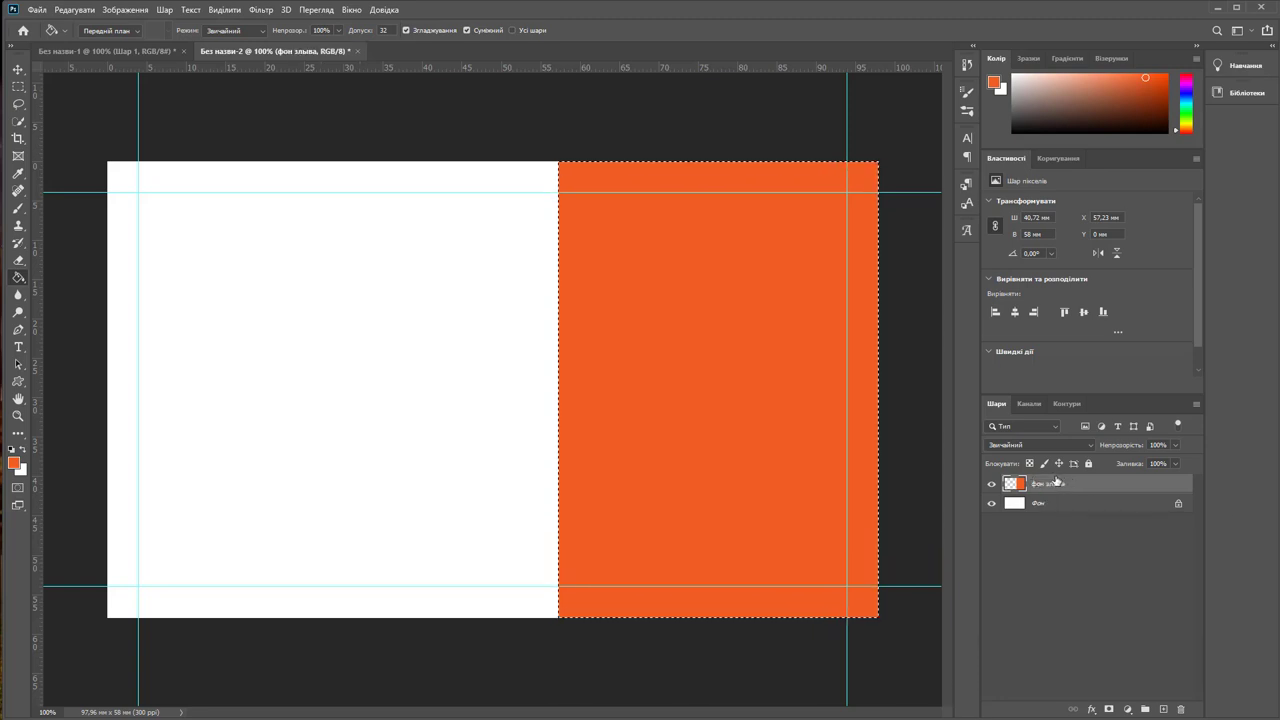
double_click(1056, 486)
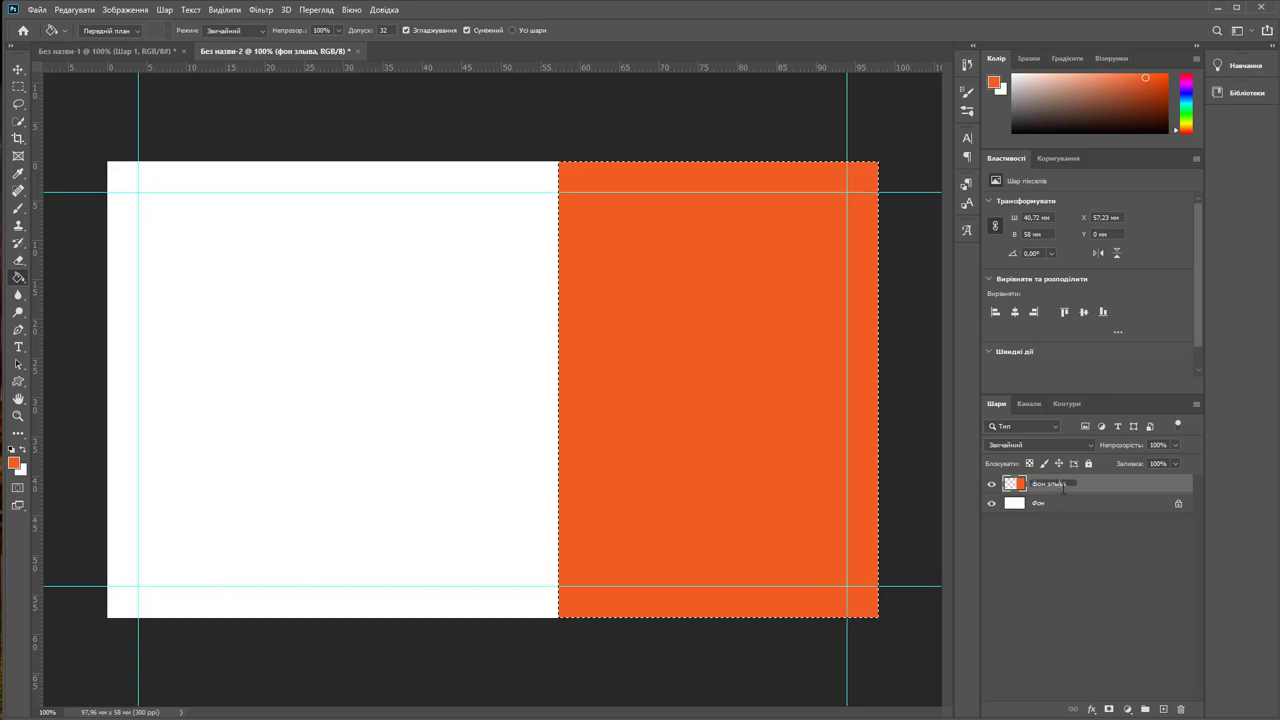
key(Return)
click(1163, 709)
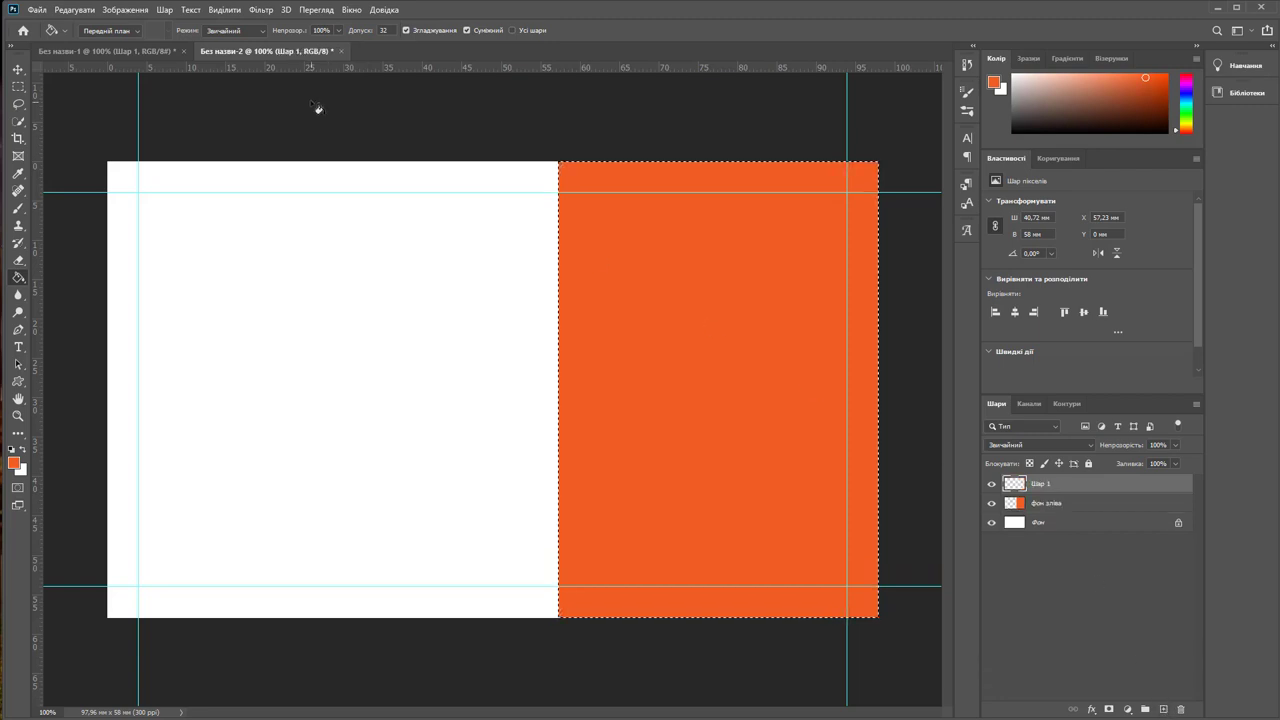
click(235, 11)
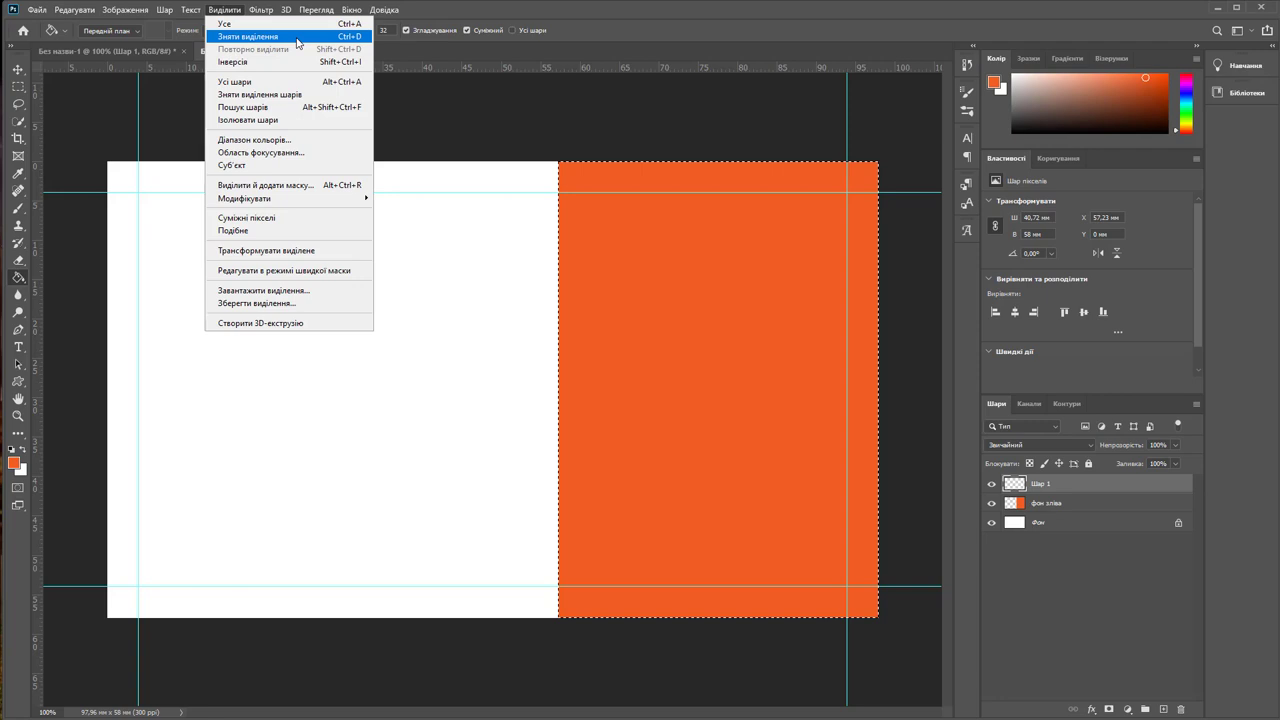
Deselect the orange area and select a small square on the card's white left half
click(297, 43)
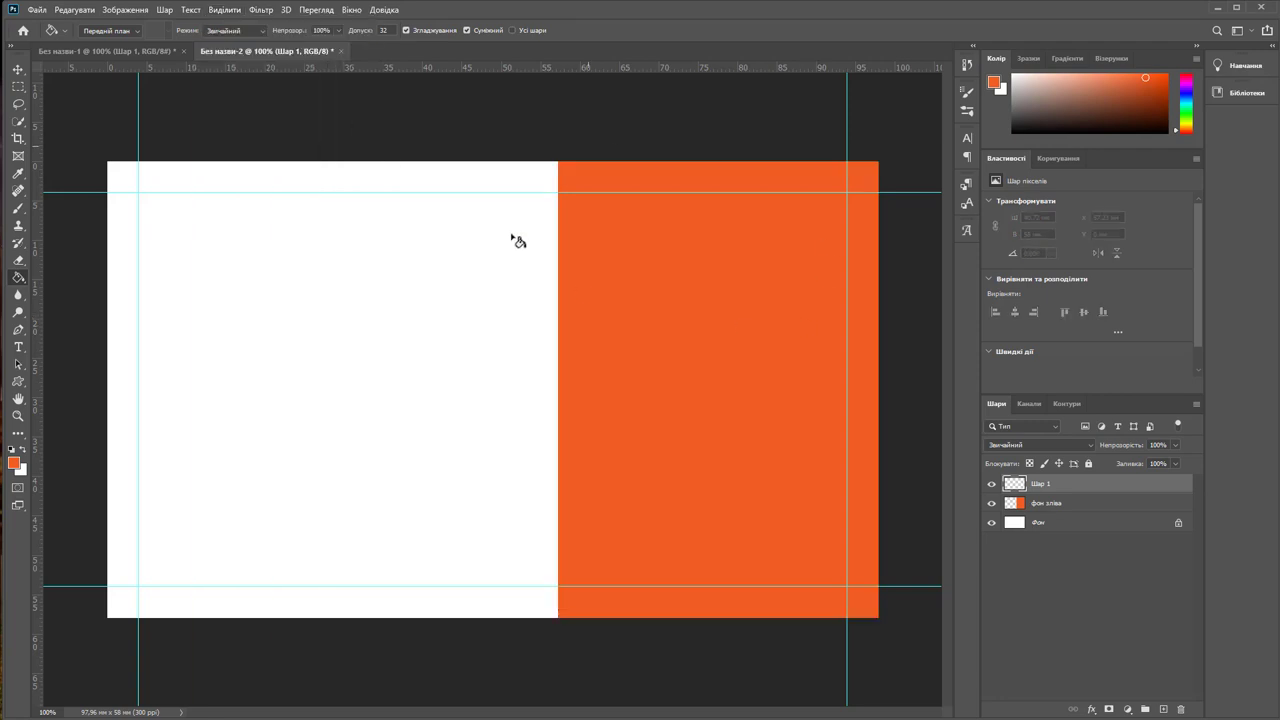
click(158, 52)
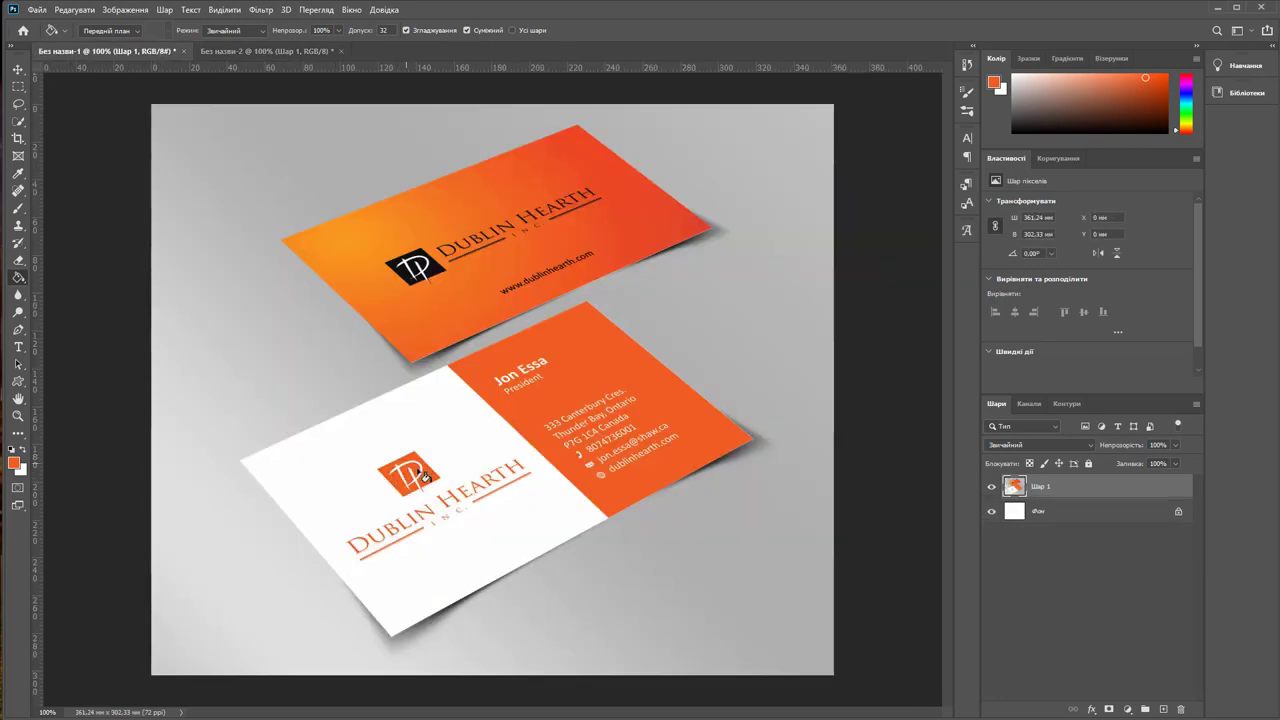
click(284, 52)
click(18, 87)
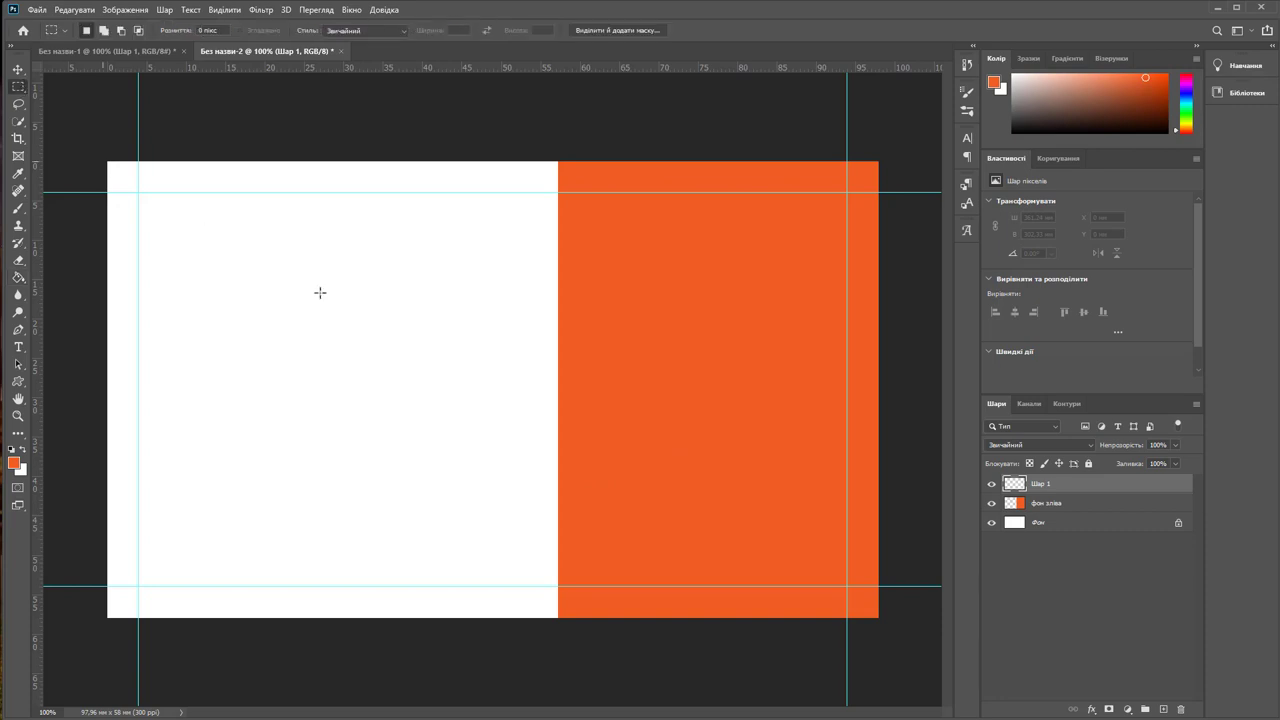
right_click(17, 92)
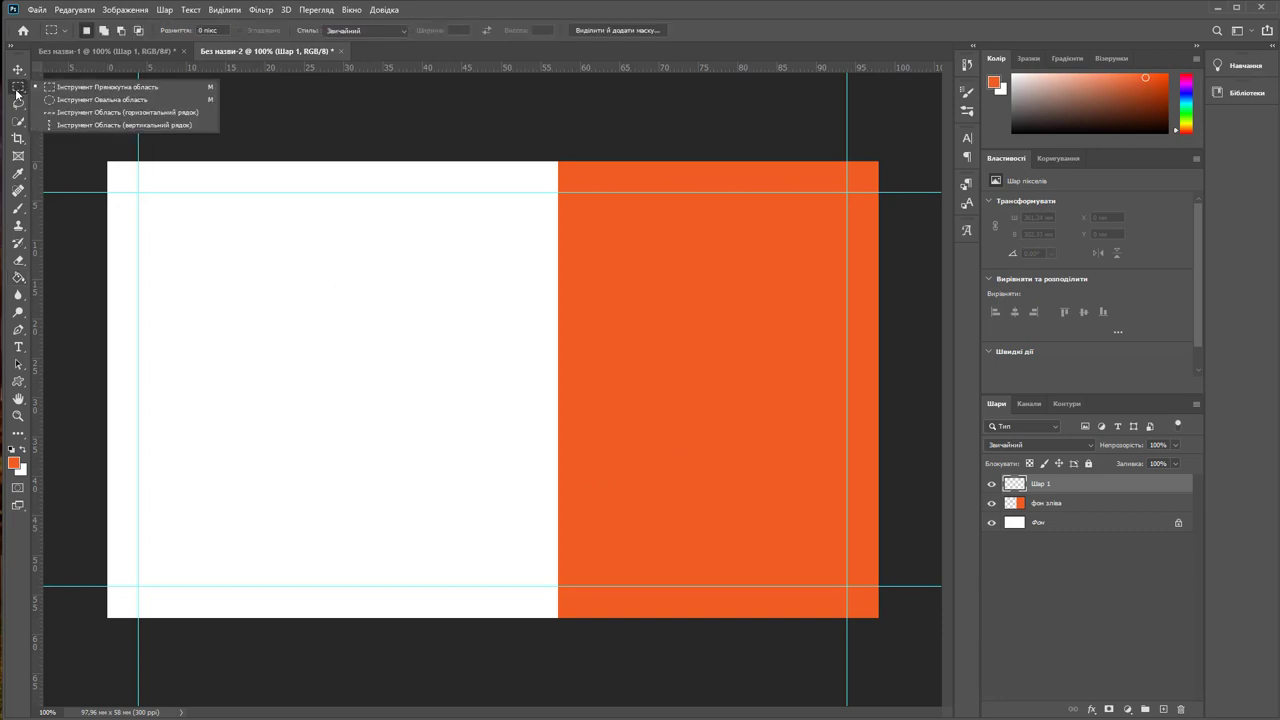
click(116, 88)
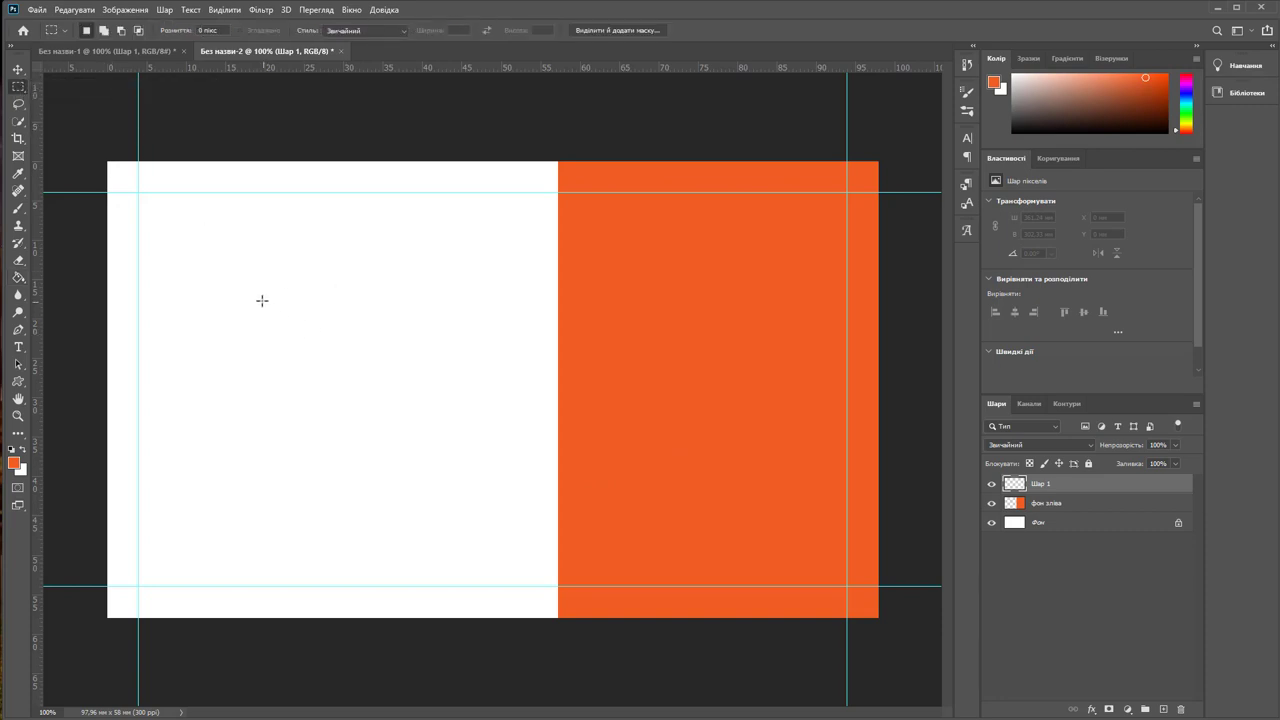
drag(256, 296, 356, 386)
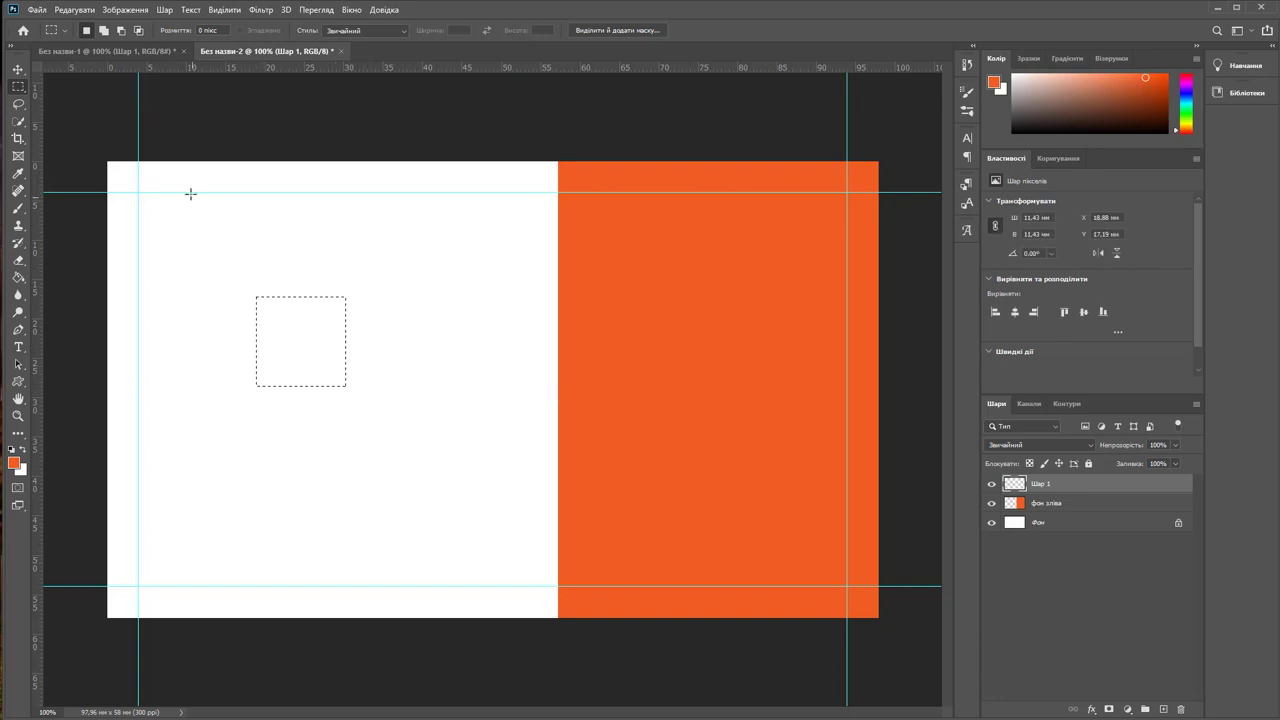
drag(290, 356, 332, 354)
Fill the square with the orange foreground colour and bring up the mockup document
key(shift+F5)
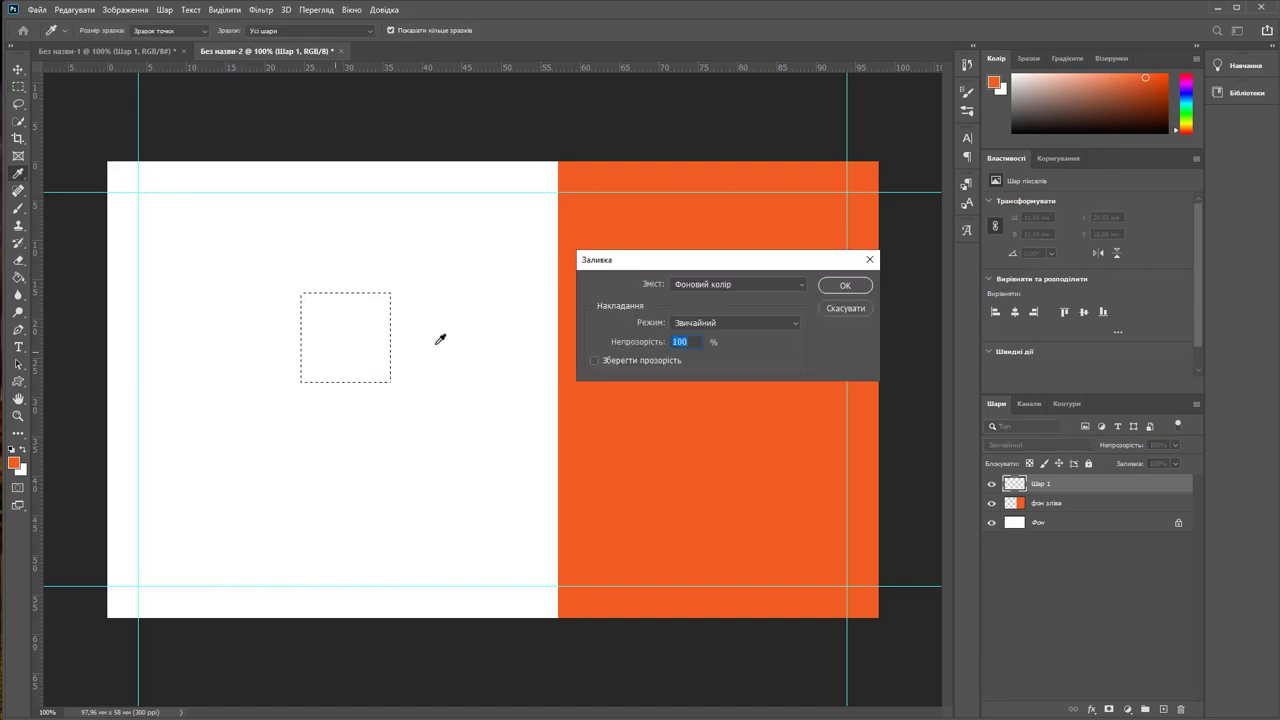
click(735, 285)
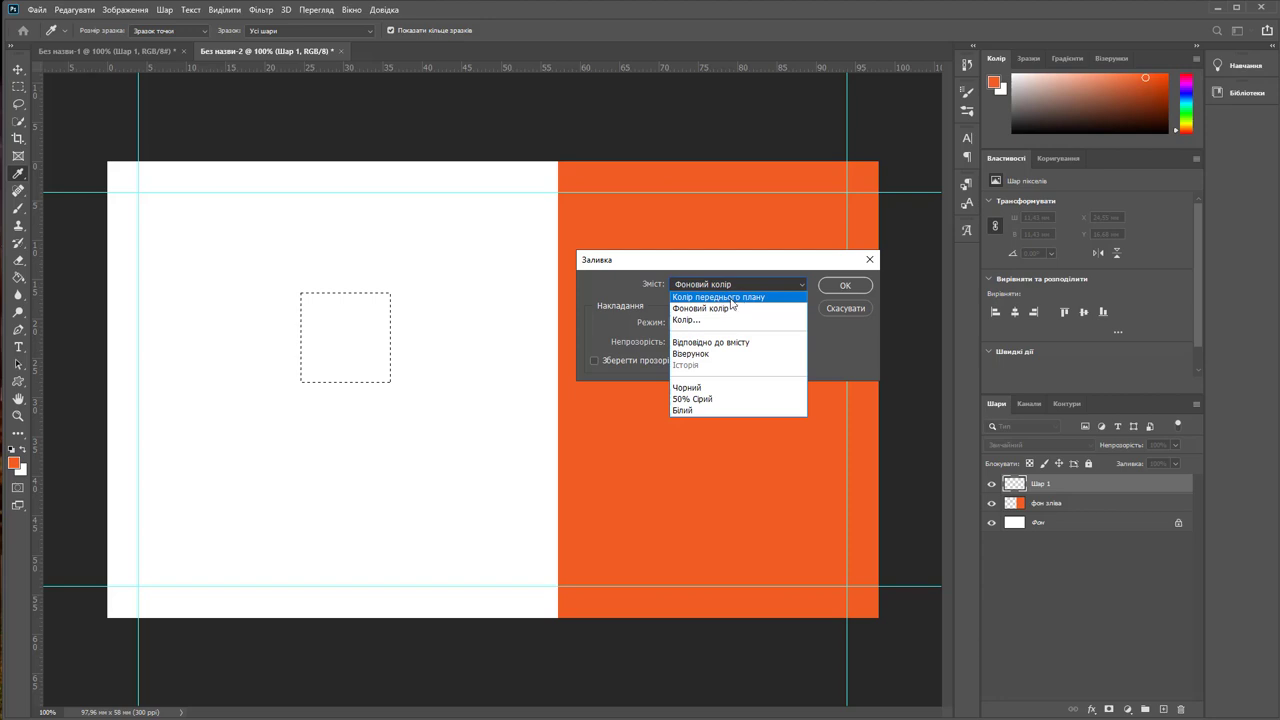
click(738, 298)
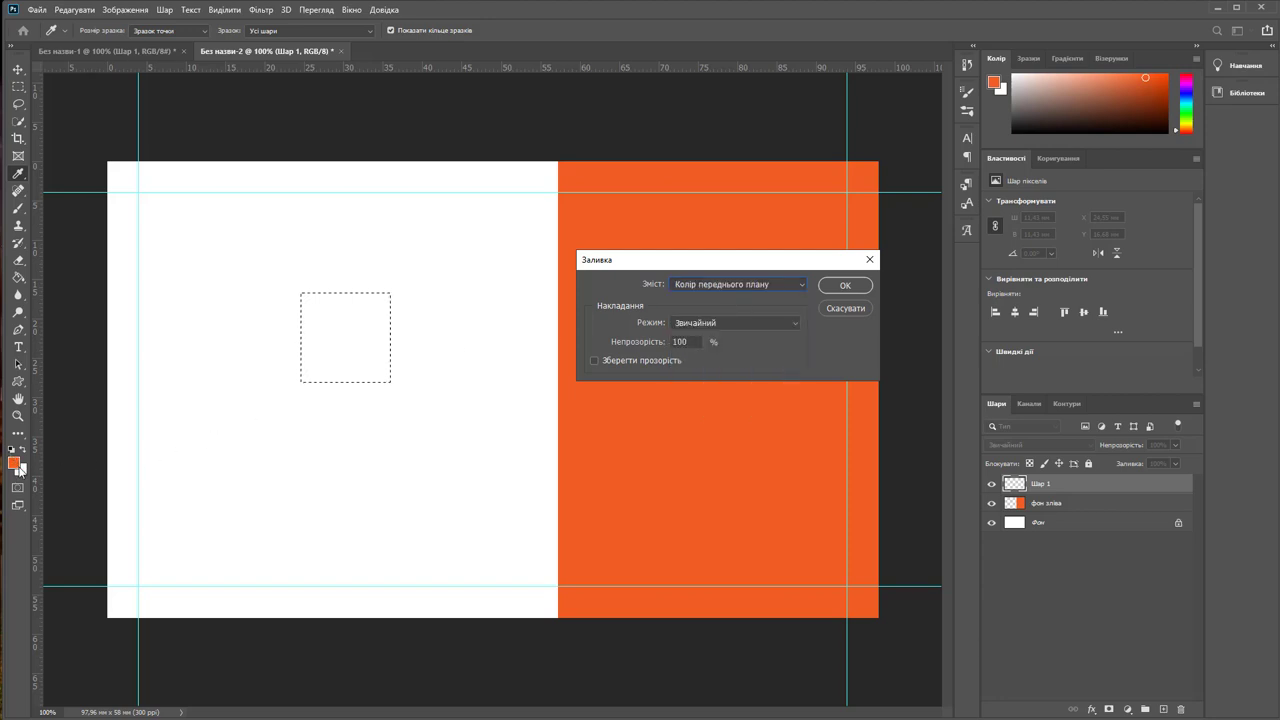
click(845, 285)
key(m)
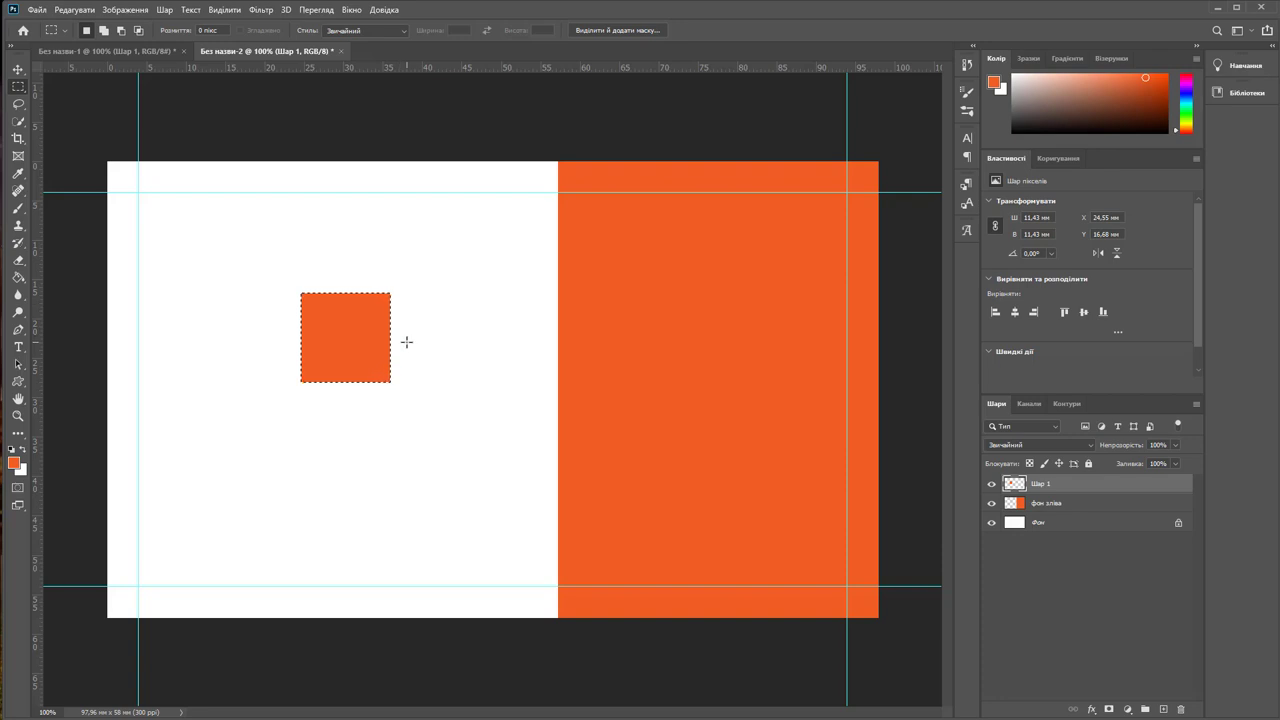
click(137, 51)
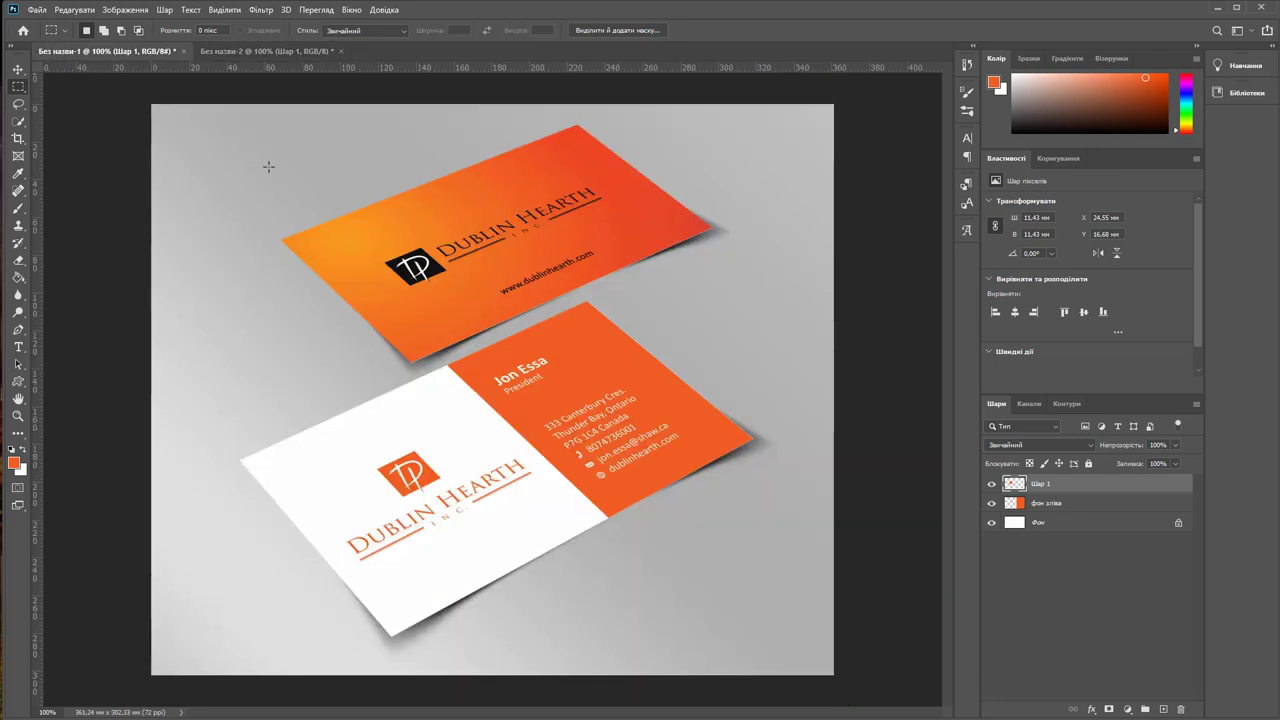
Back on the card, name the orange square's layer 'лого фон'
click(277, 52)
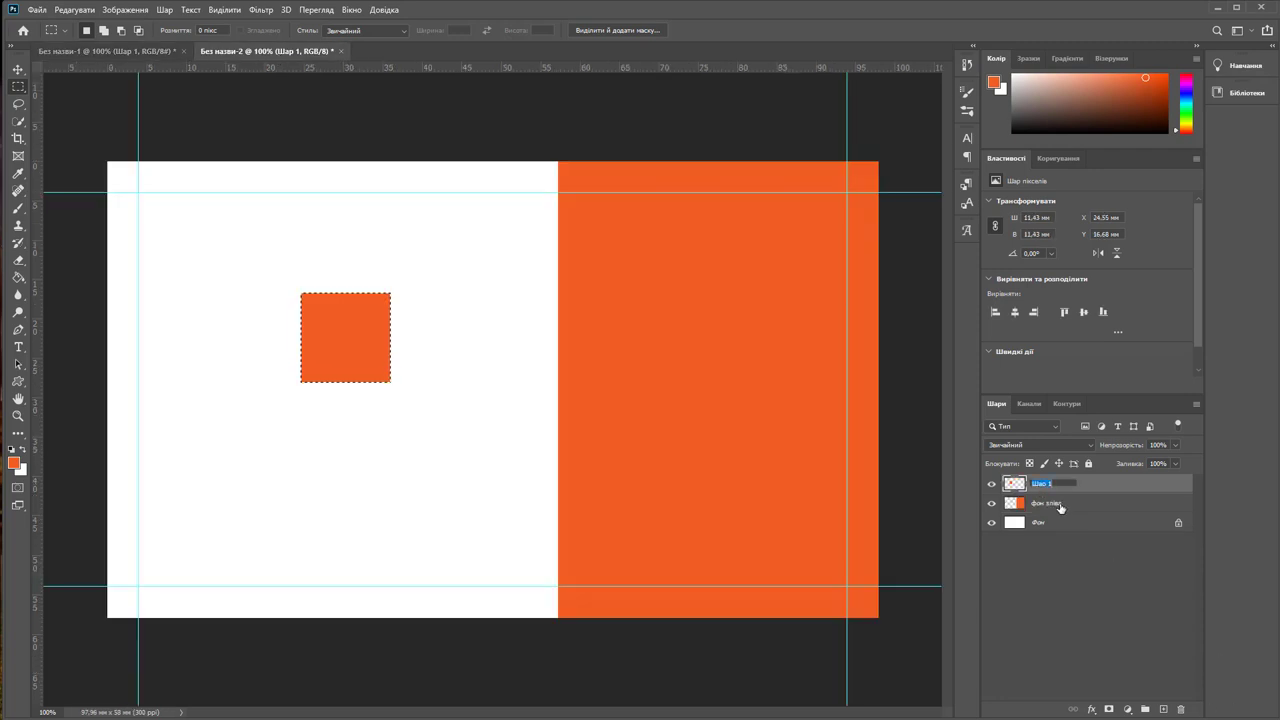
text(лого)
key(Return)
double_click(1060, 484)
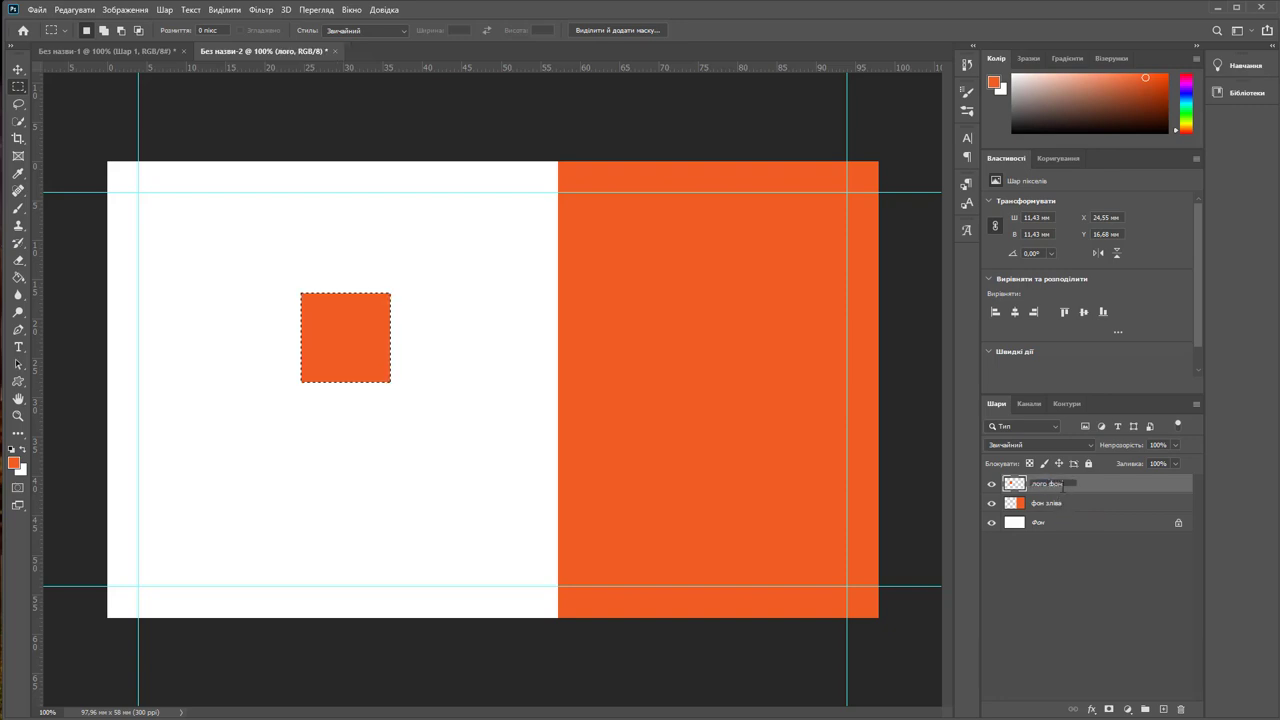
text(фон)
key(Return)
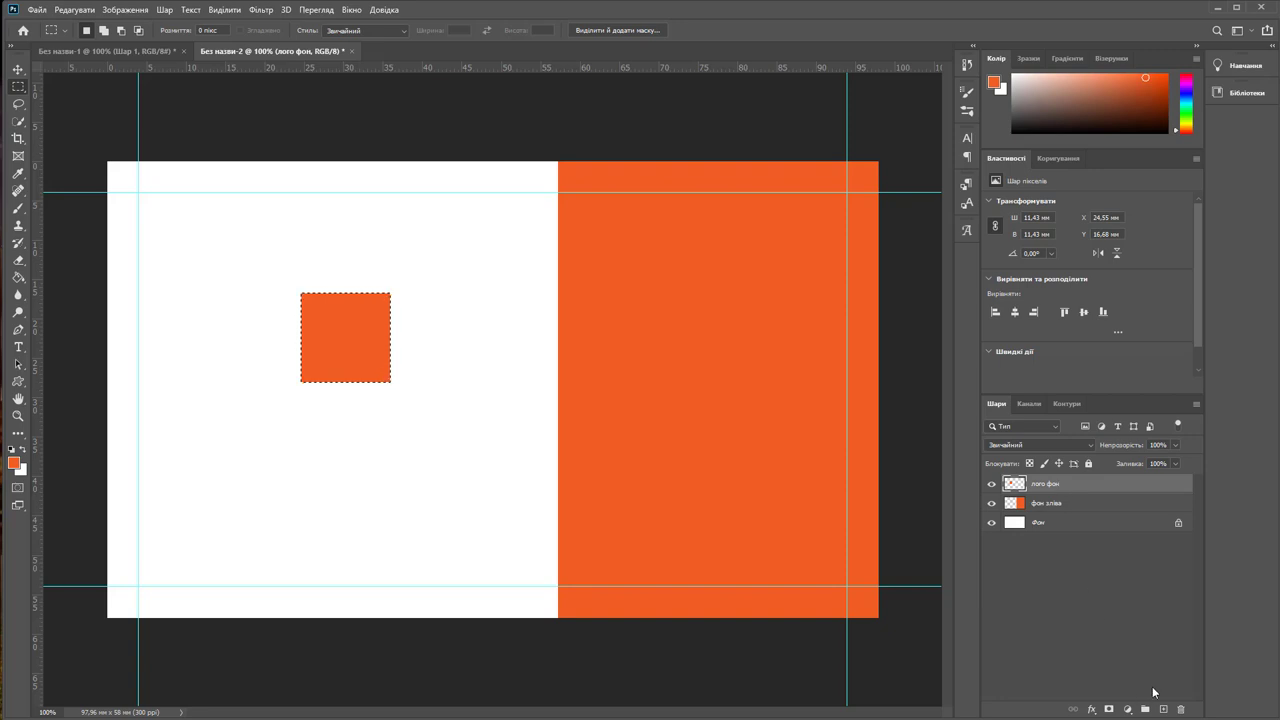
Deselect, add a new layer named 'текст лого', and make white the foreground colour
click(225, 10)
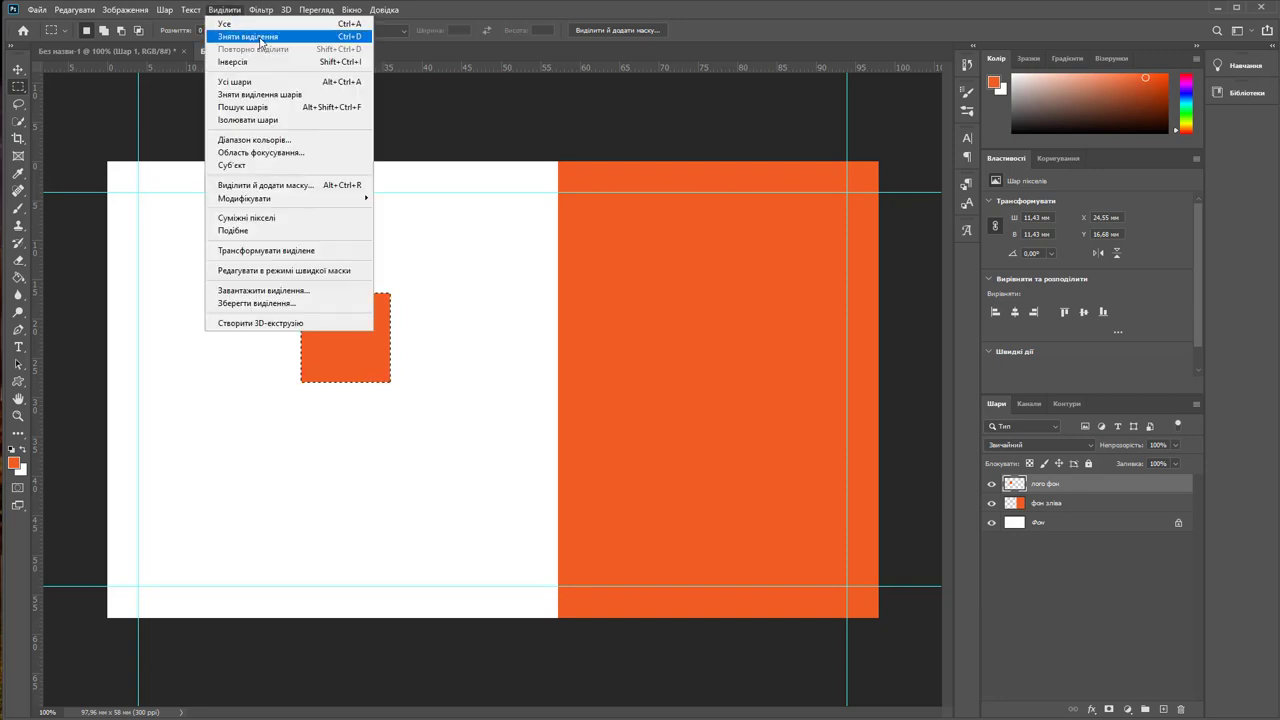
click(261, 37)
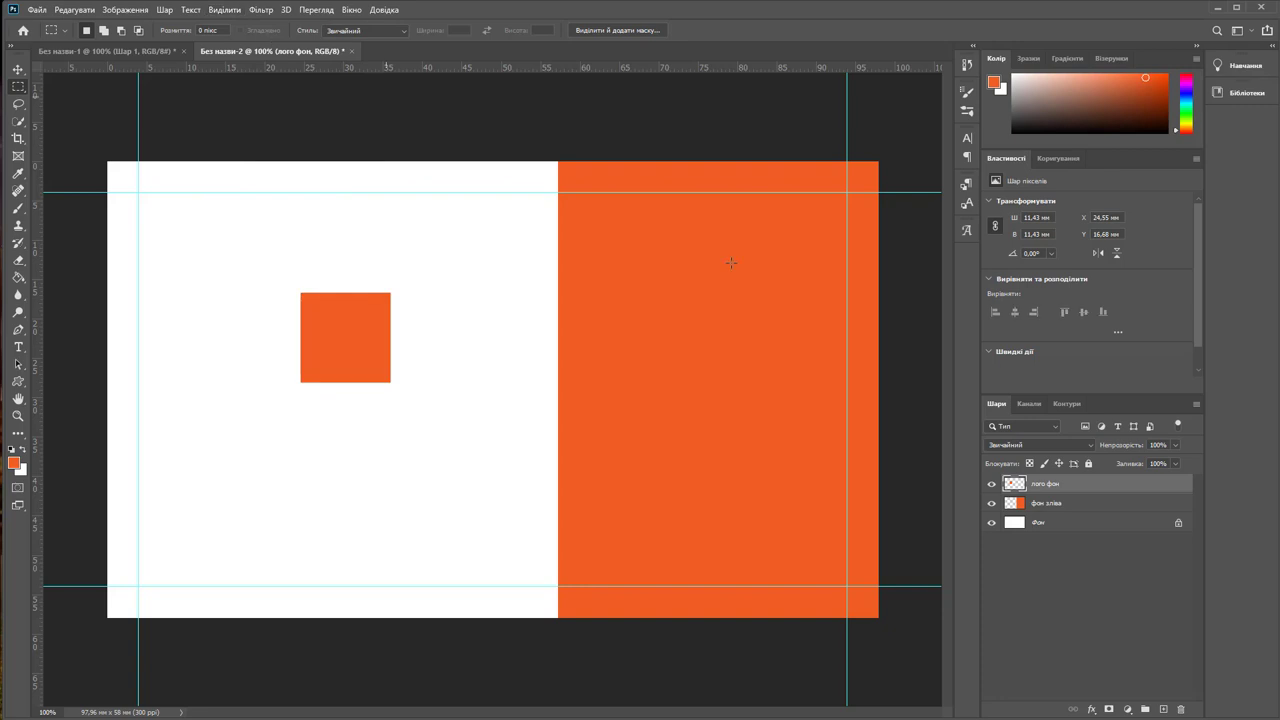
click(1163, 709)
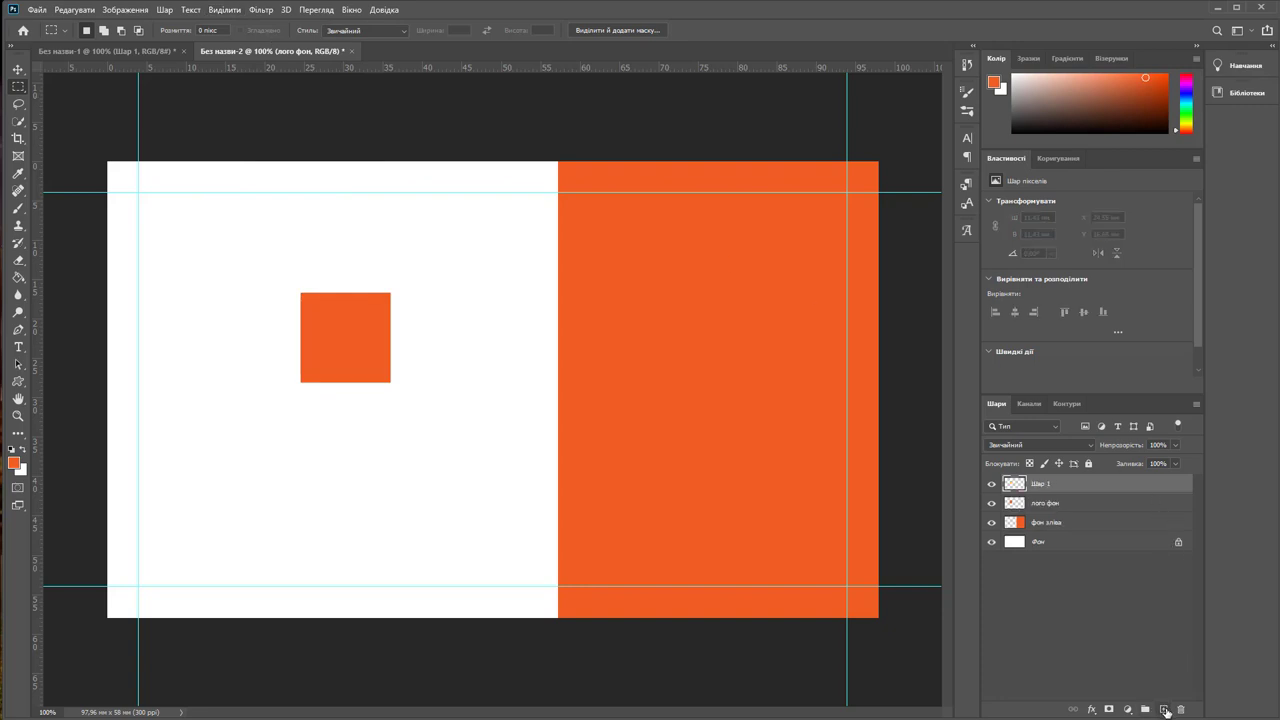
double_click(1040, 484)
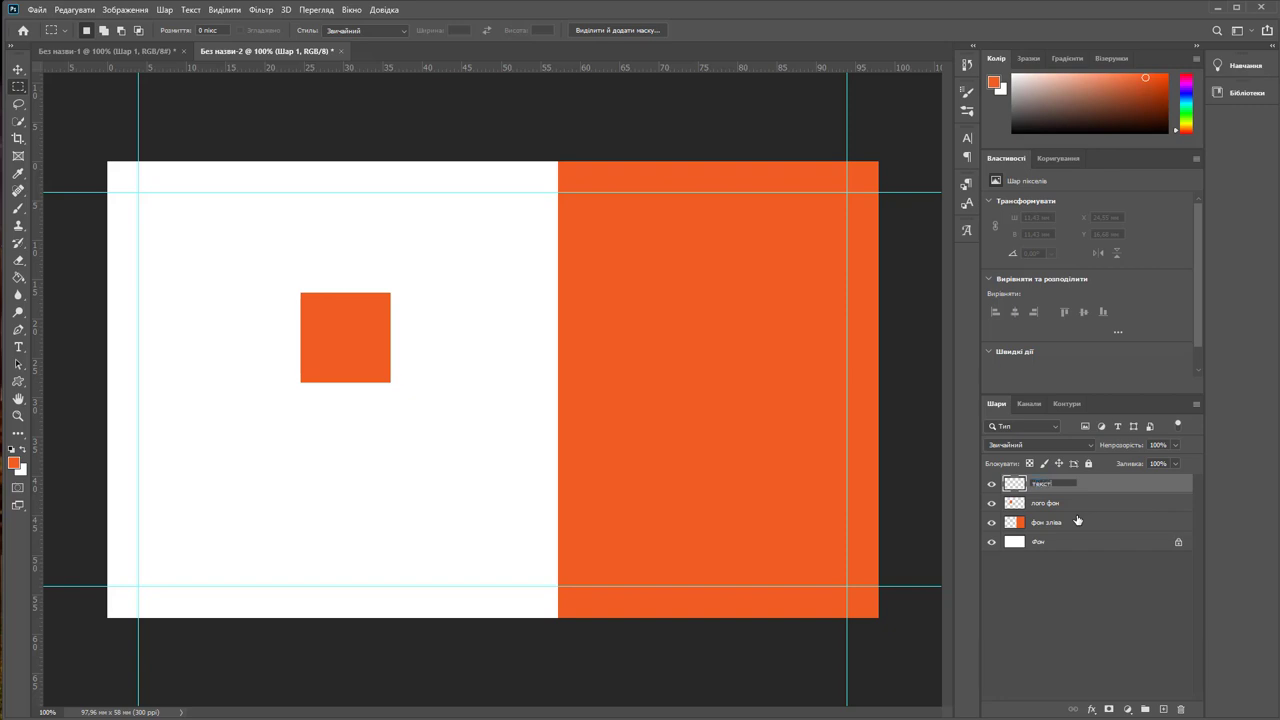
text(ог)
key(Return)
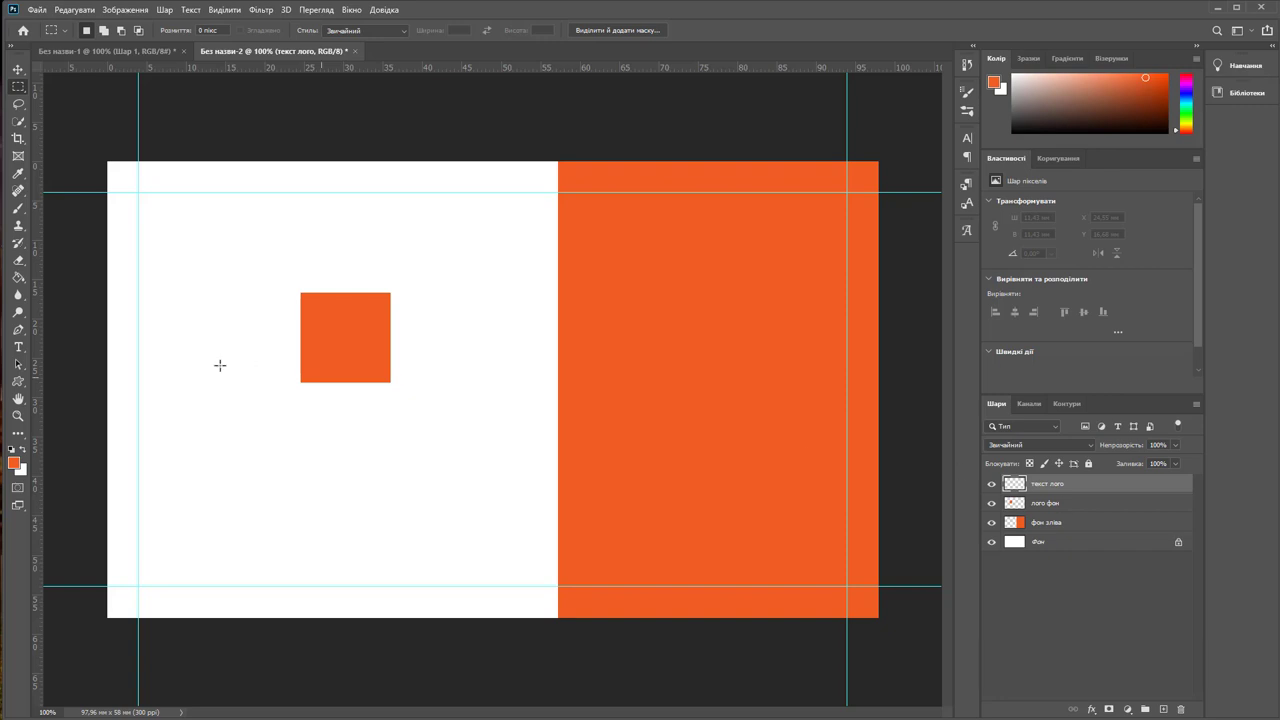
click(23, 450)
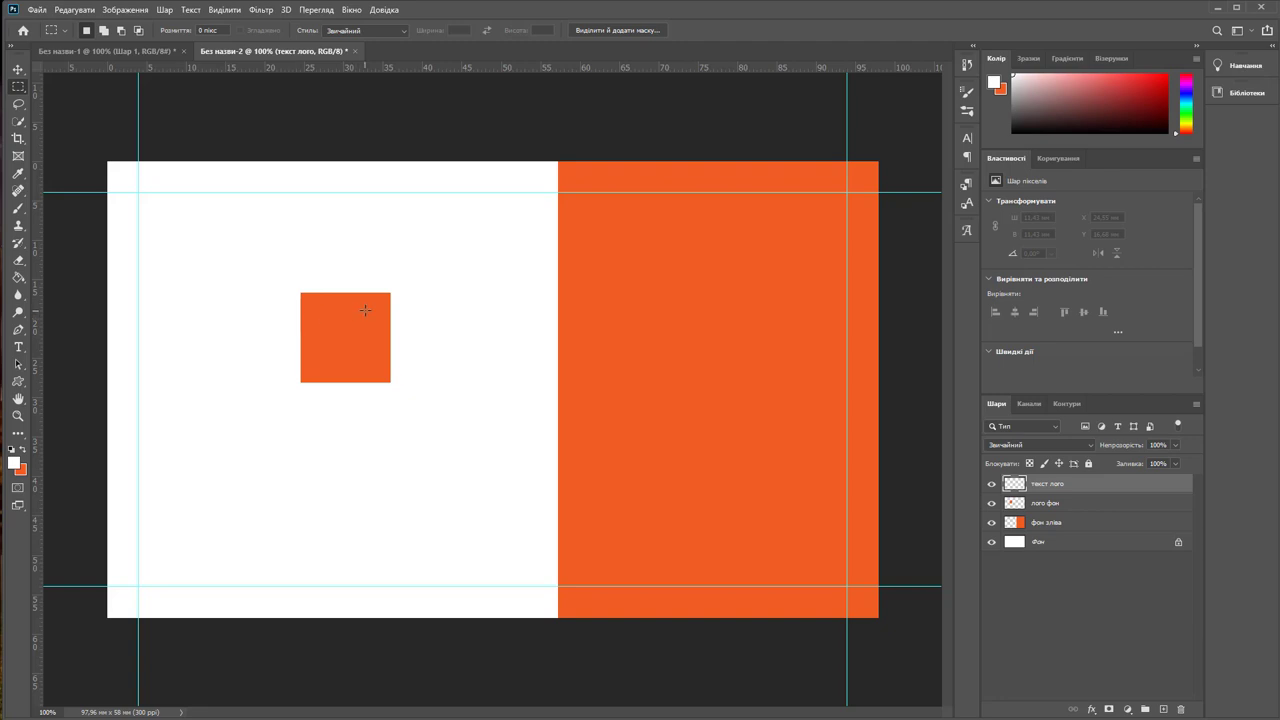
Zoom in and pick the Kyle foliage concept special-effects brush at 21 px
scroll(365, 310, up, 2)
scroll(320, 320, up, 1)
scroll(270, 322, up, 2)
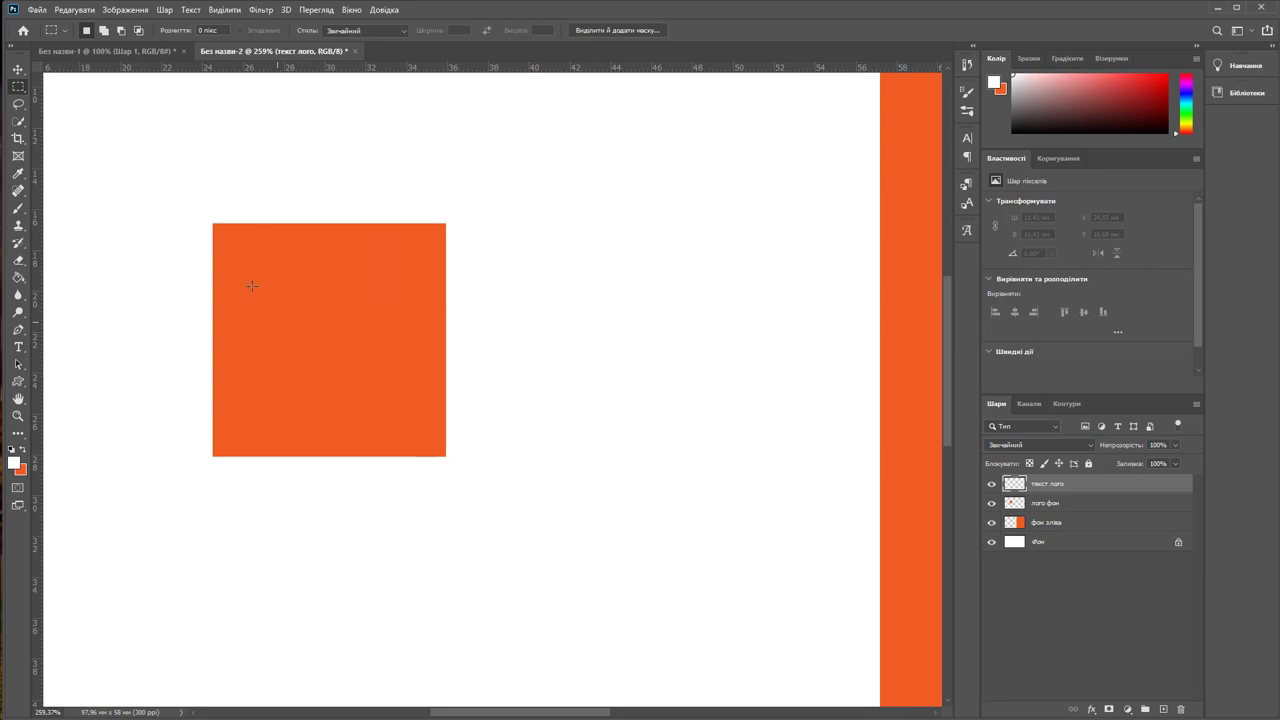
click(18, 210)
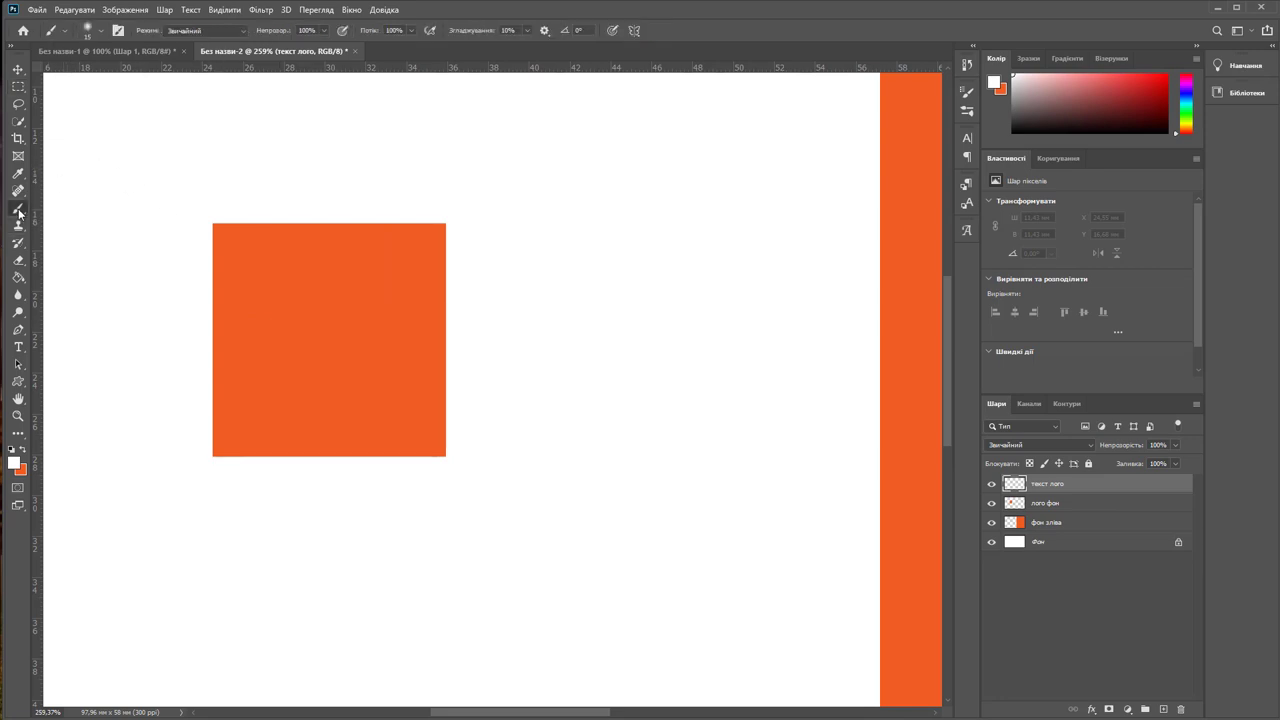
click(115, 213)
right_click(324, 279)
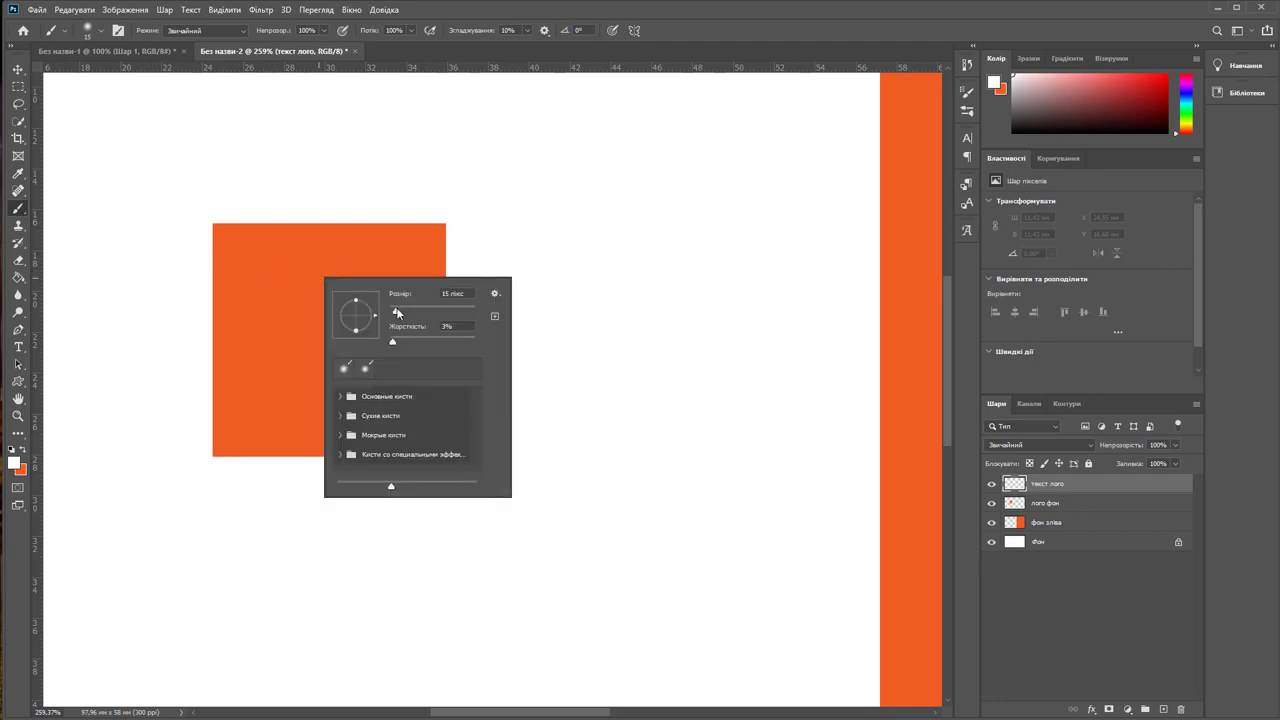
drag(395, 311, 393, 311)
drag(506, 493, 866, 662)
click(334, 455)
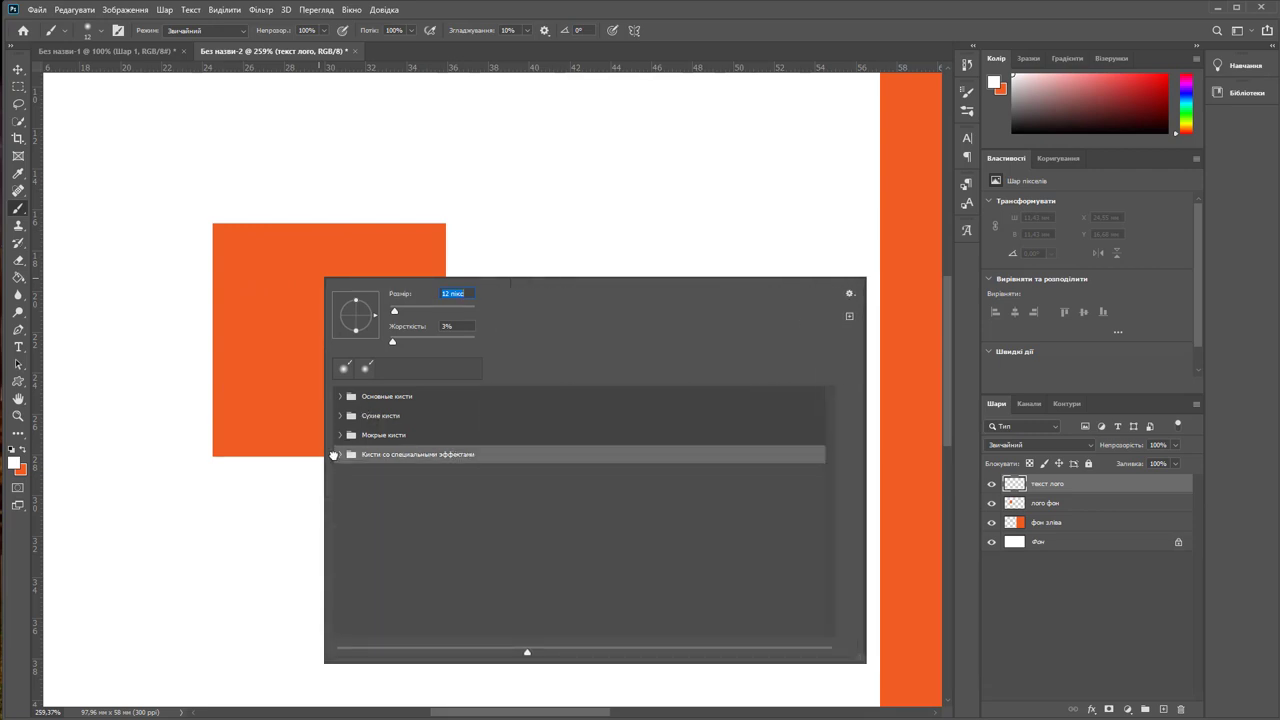
click(339, 455)
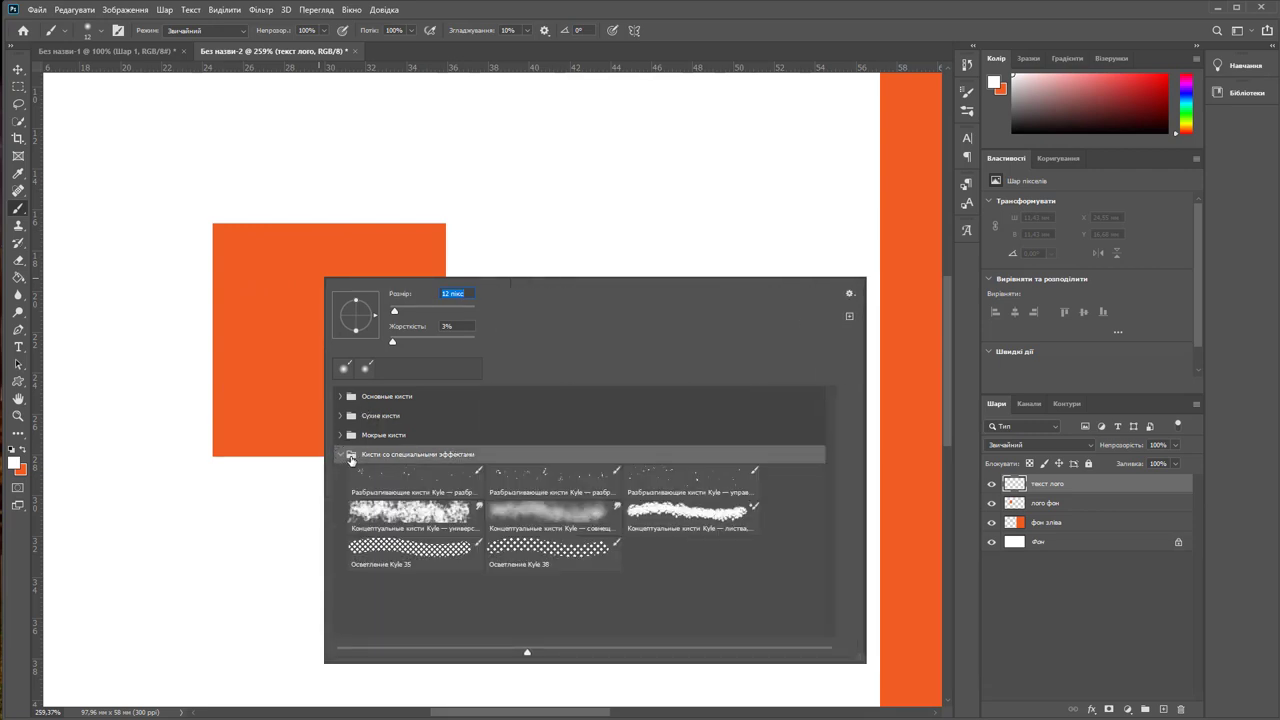
click(710, 515)
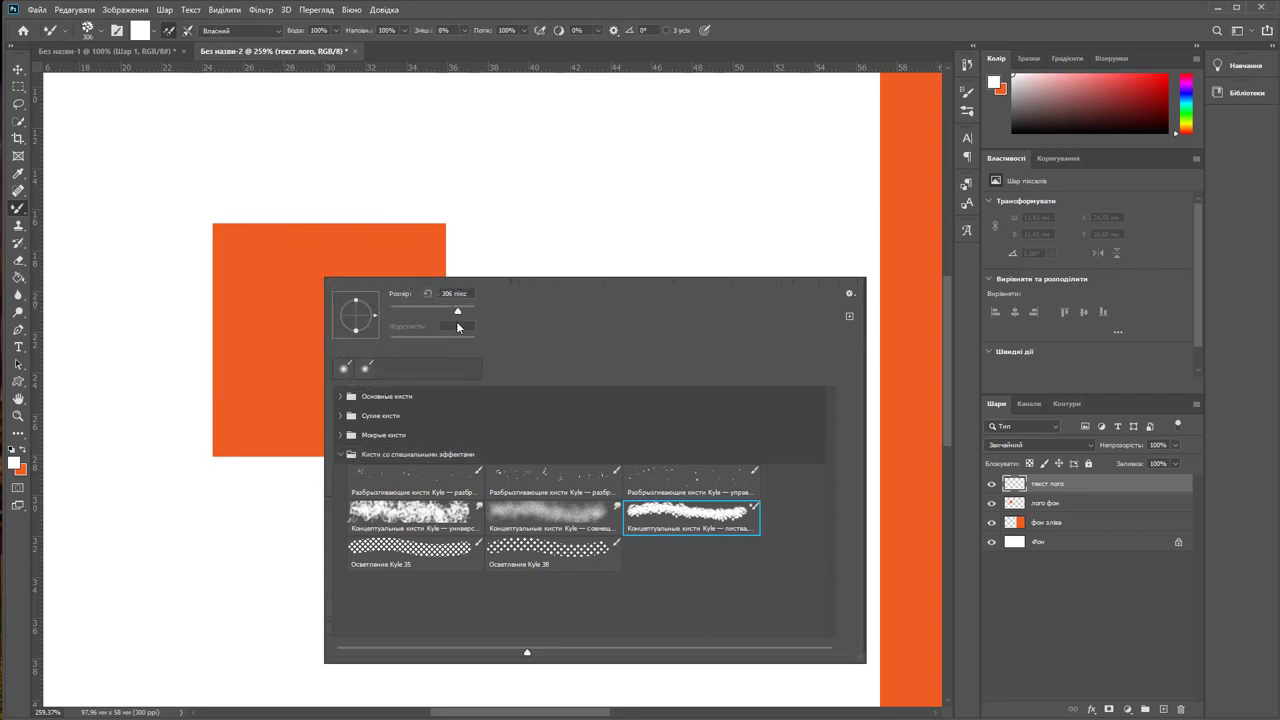
drag(458, 311, 409, 315)
drag(402, 314, 399, 314)
click(499, 4)
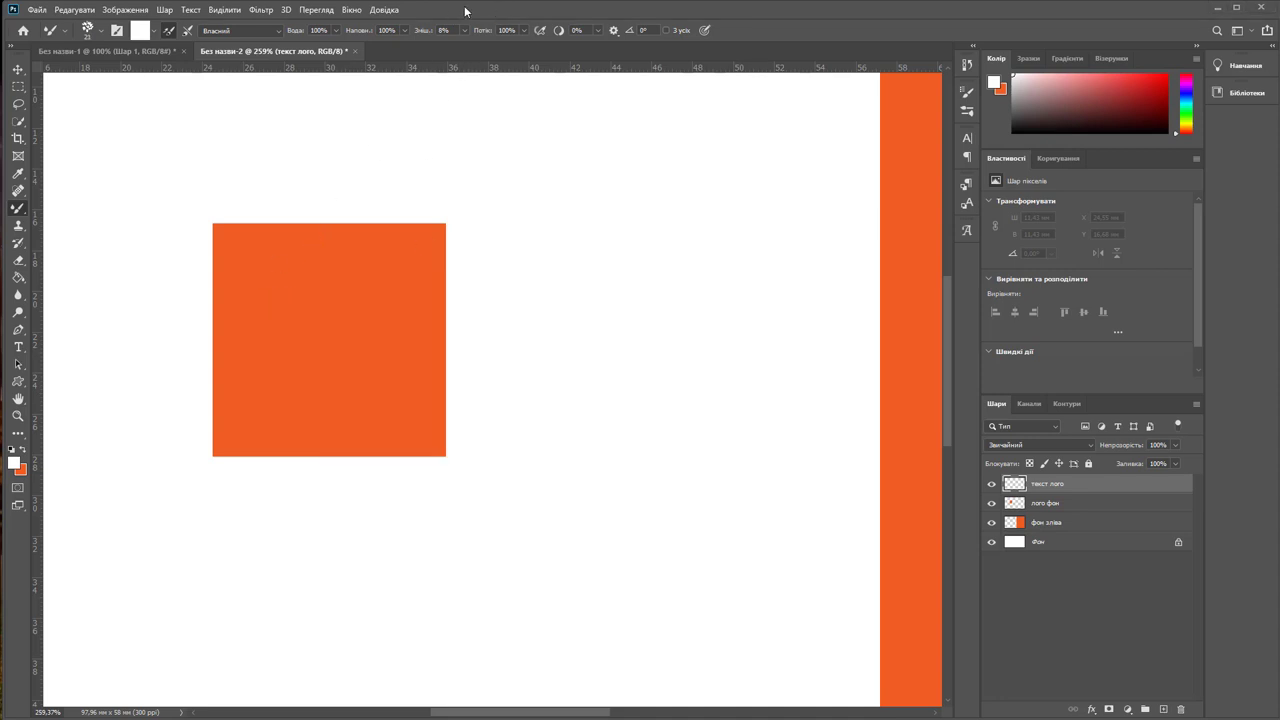
Test a white dab on the orange square and undo the vertical stroke
click(272, 280)
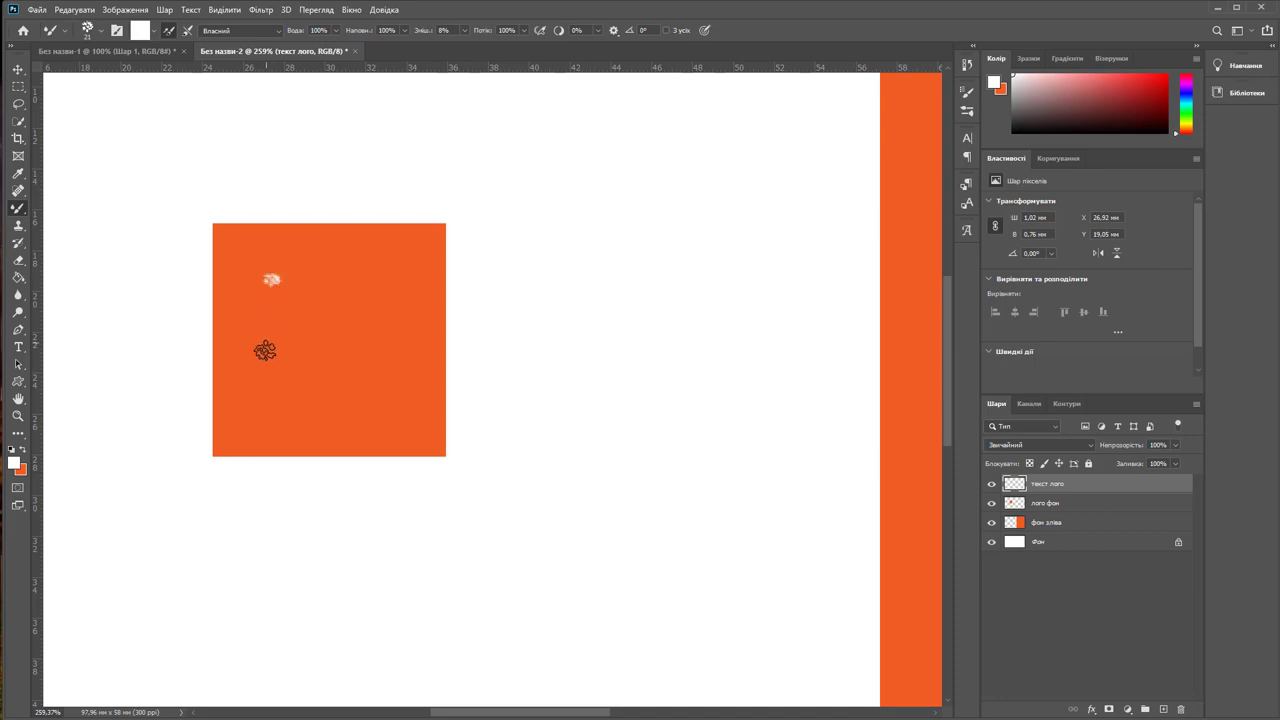
drag(263, 399, 259, 417)
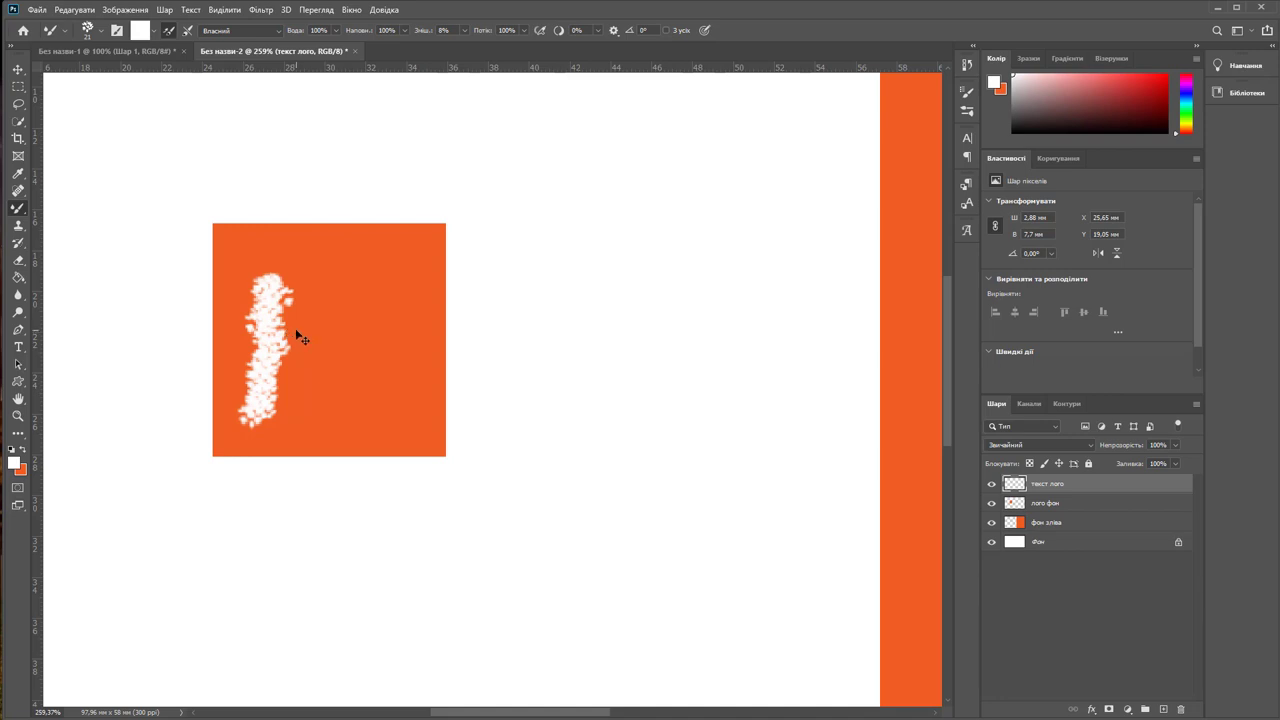
key(ctrl+z)
Switch to the Kyle Ultimate pastel dry brush and shrink it to 10 px
right_click(317, 283)
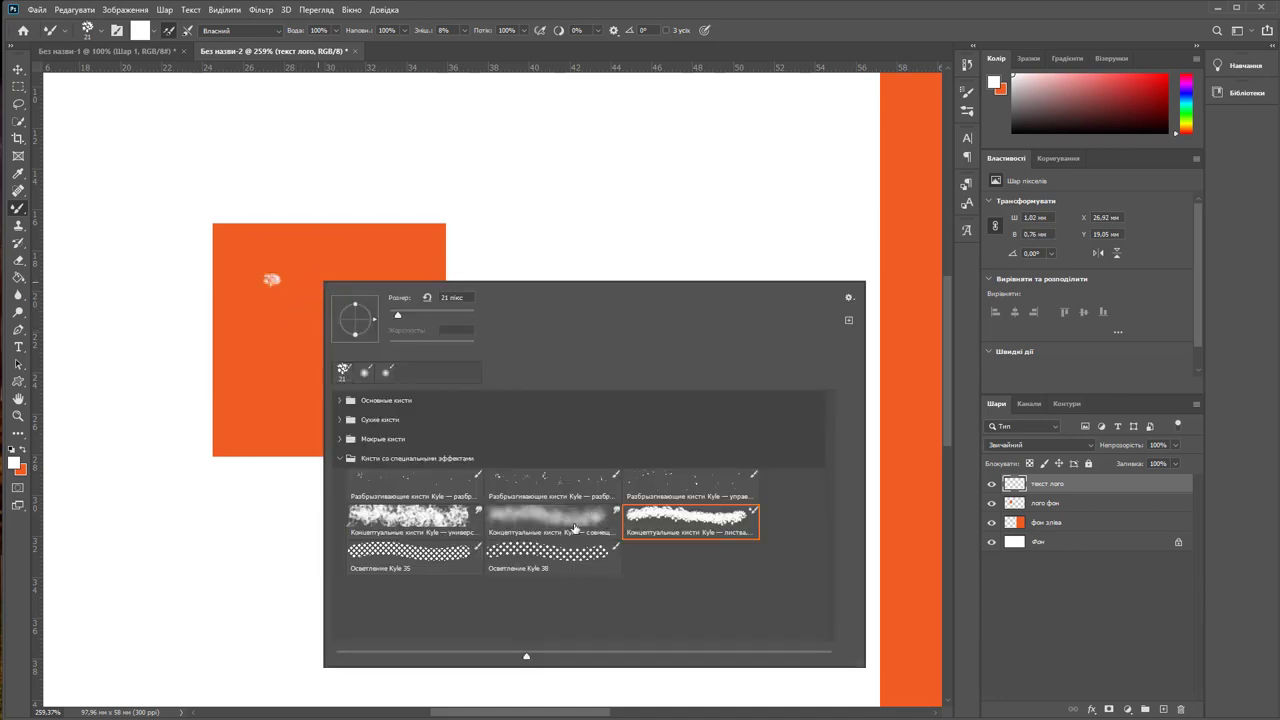
click(340, 439)
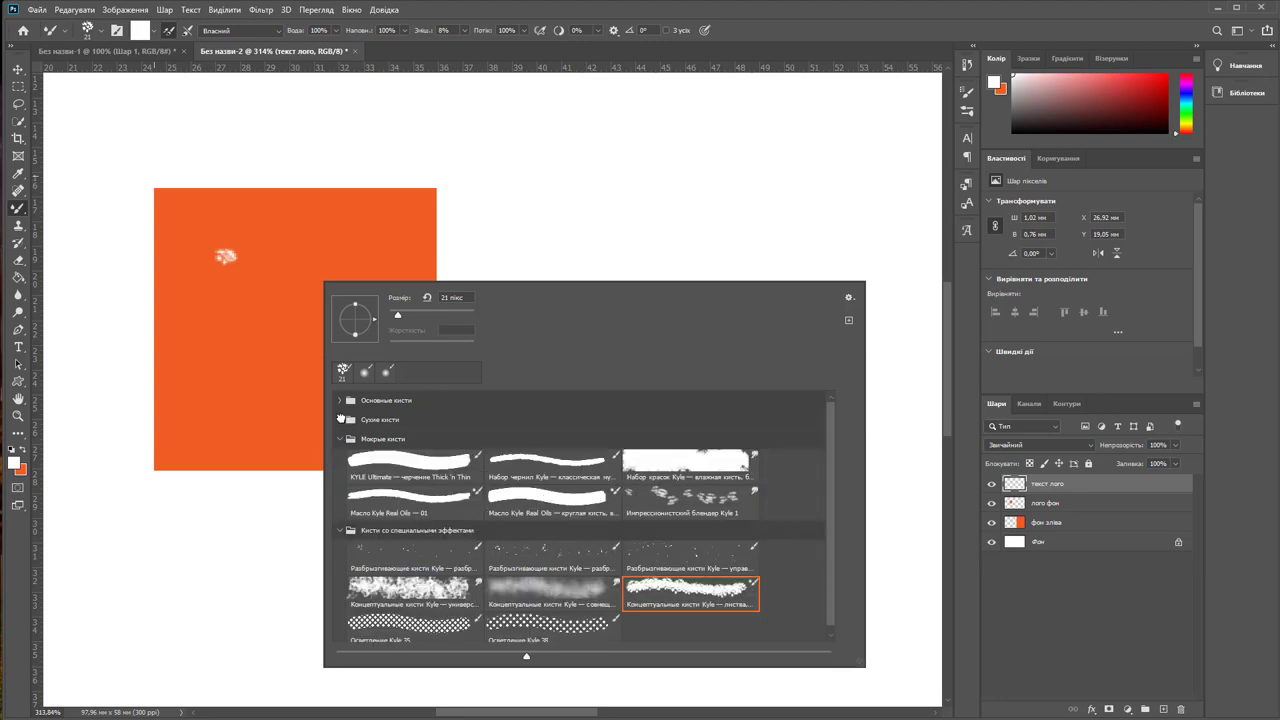
click(340, 419)
click(557, 487)
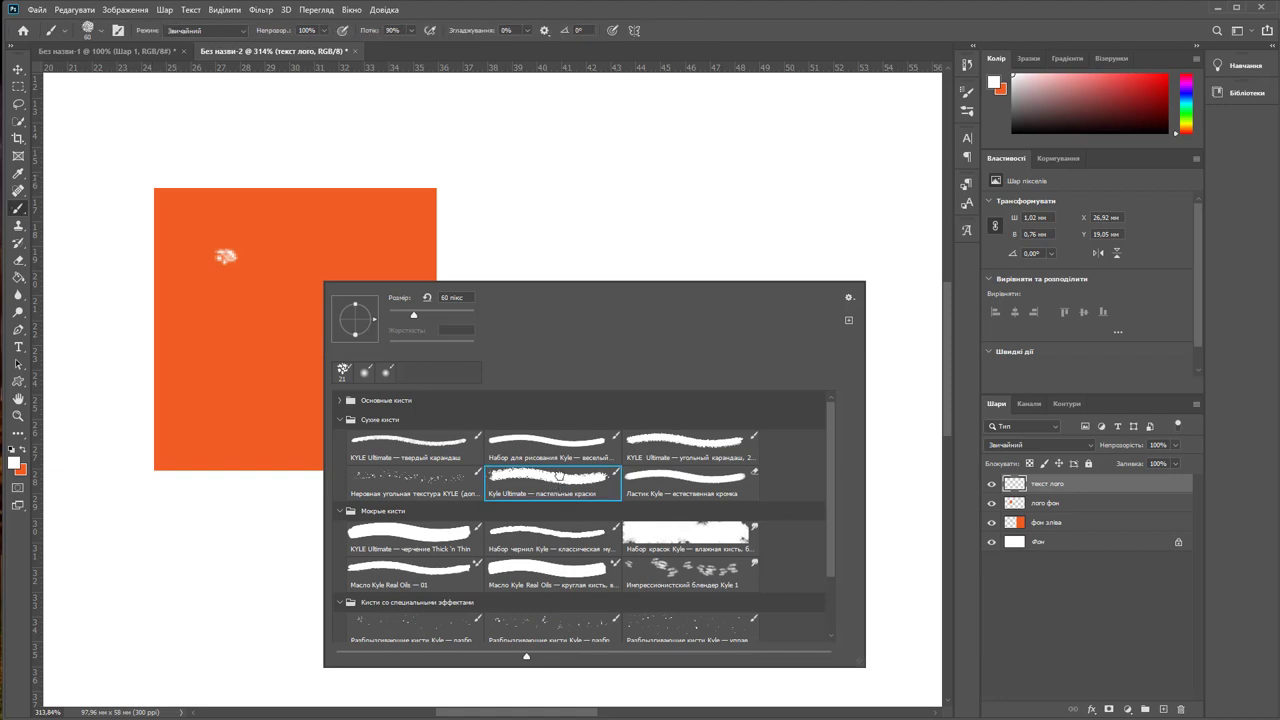
key(Escape)
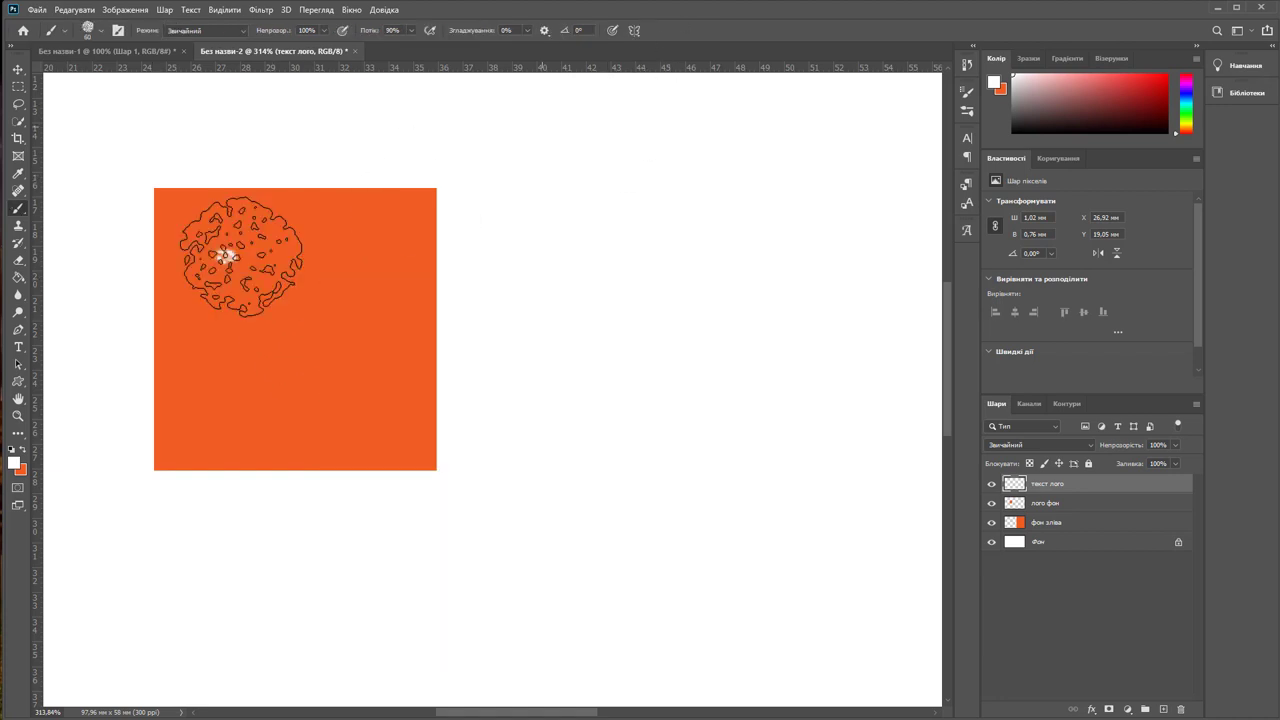
key(bracketleft)
key(bracketleft)
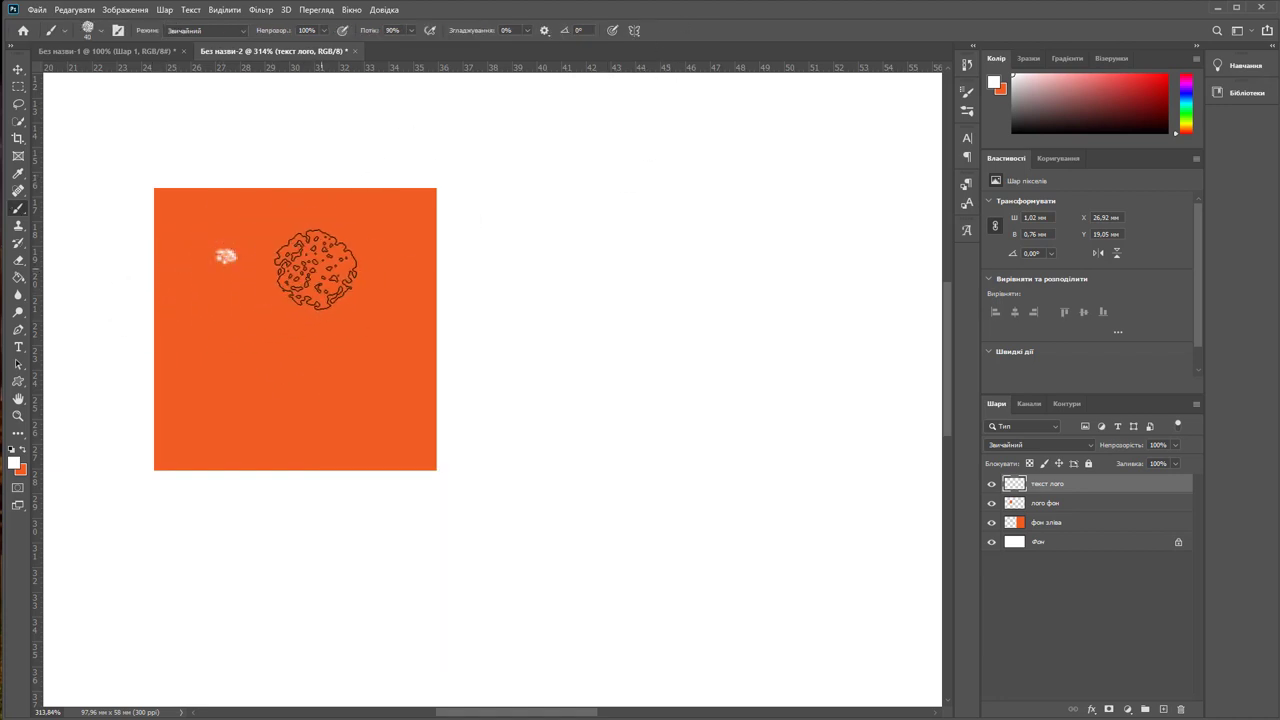
key(bracketleft)
key(bracketleft)
key(bracketleft)
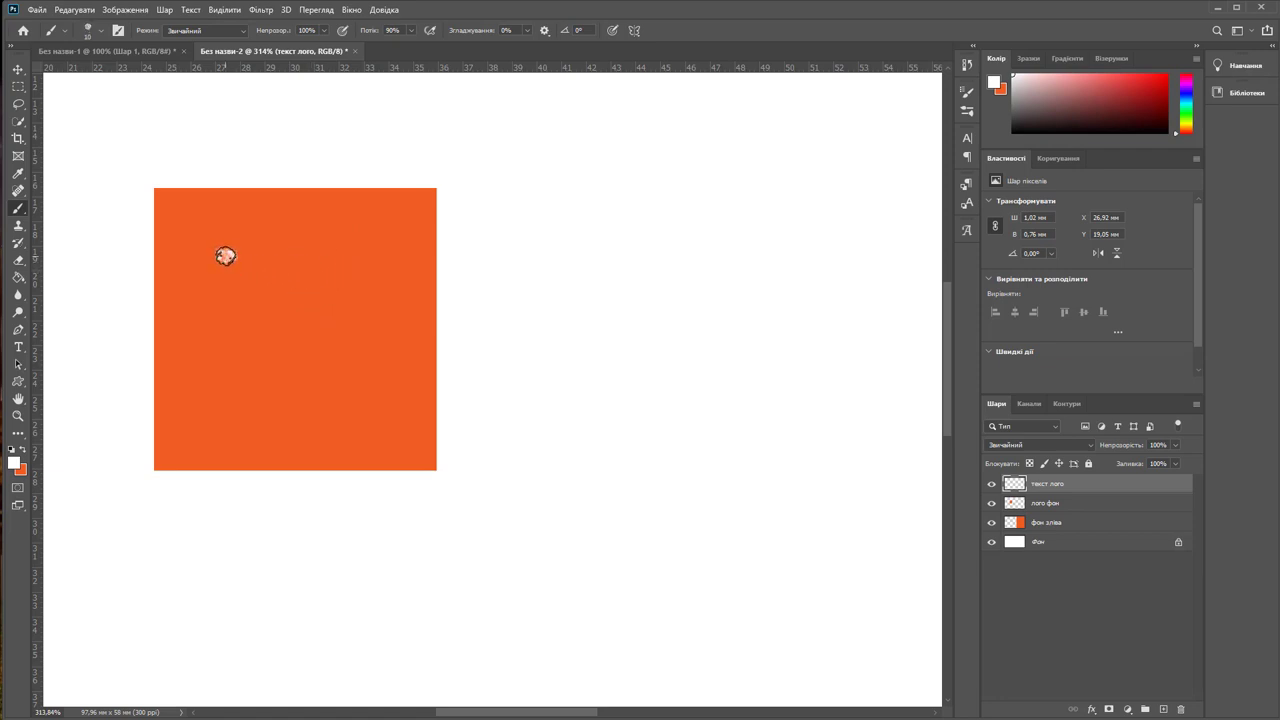
key(ctrl+a)
Erase the stray white mark on the orange logo square
click(18, 259)
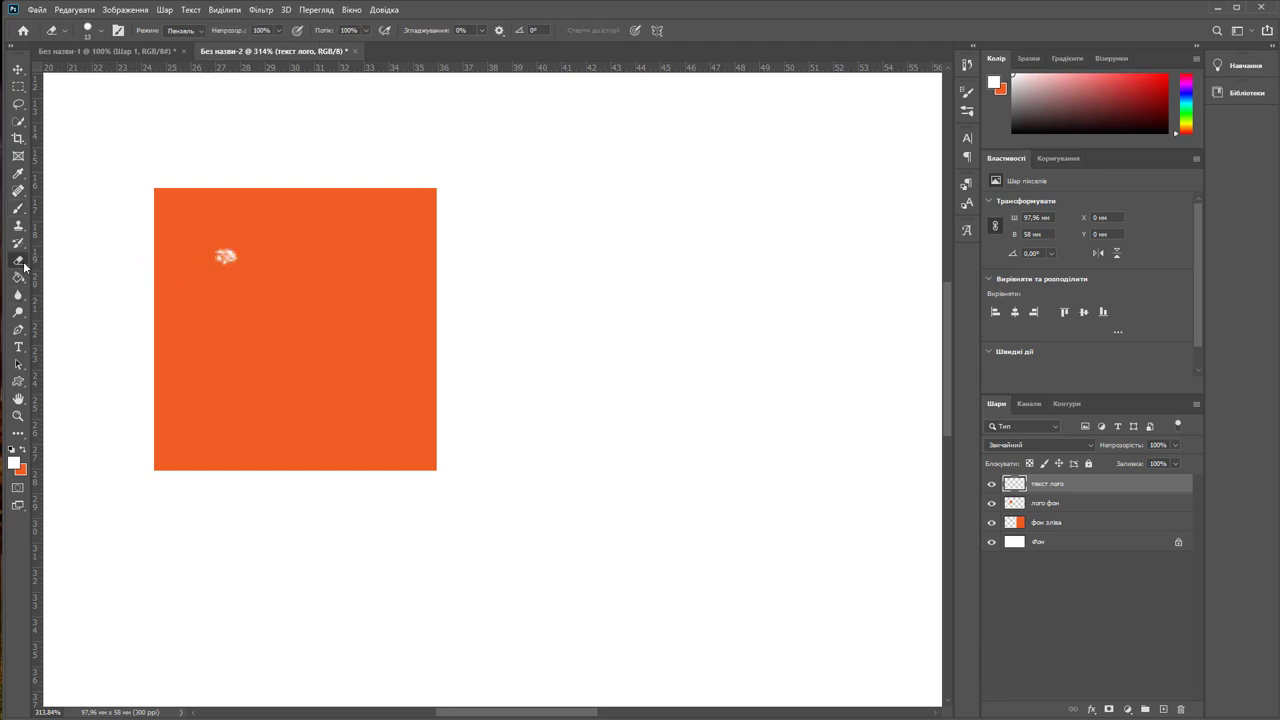
drag(212, 256, 239, 268)
right_click(20, 266)
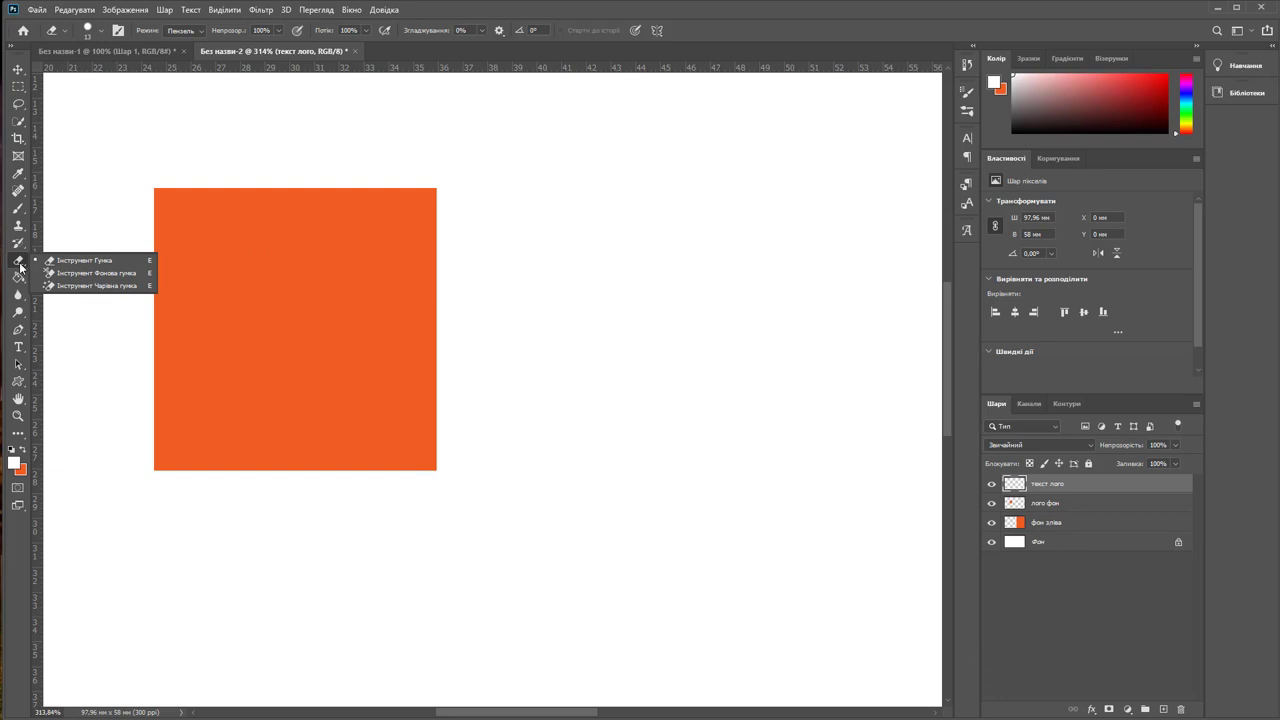
click(17, 210)
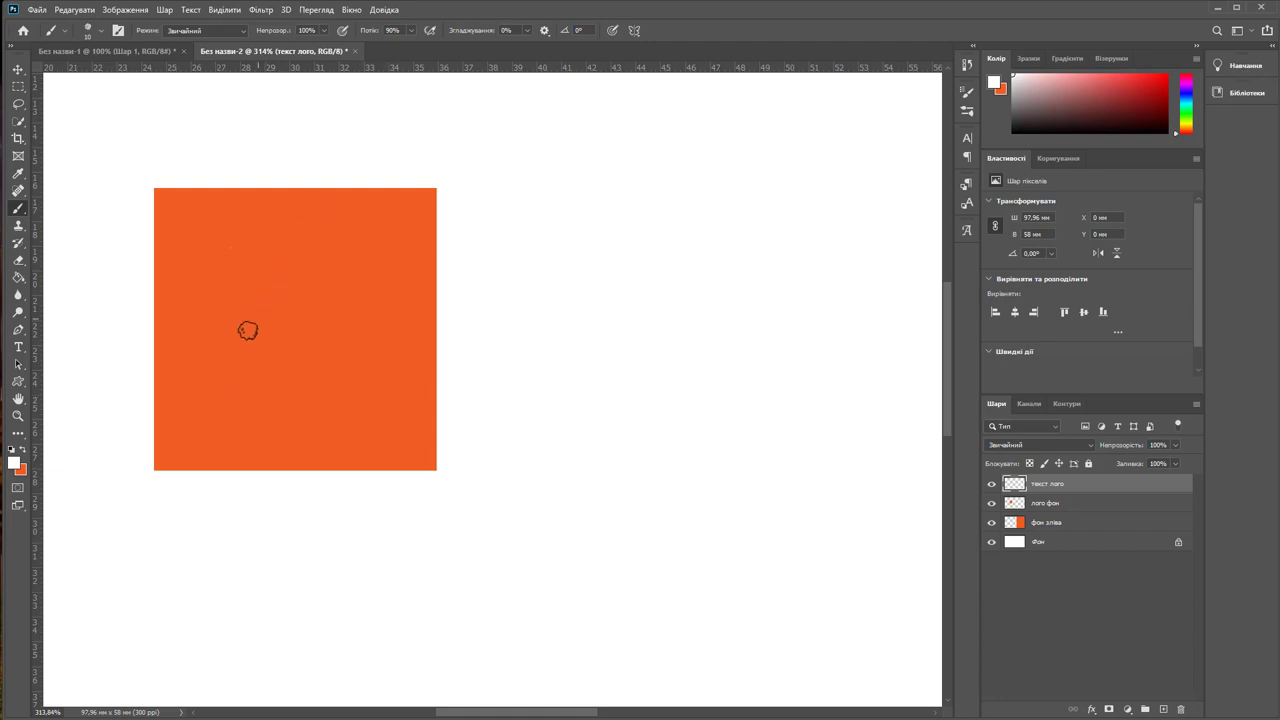
Brush white letters D, u and T on the square, checking the reference design
shift+click(218, 399)
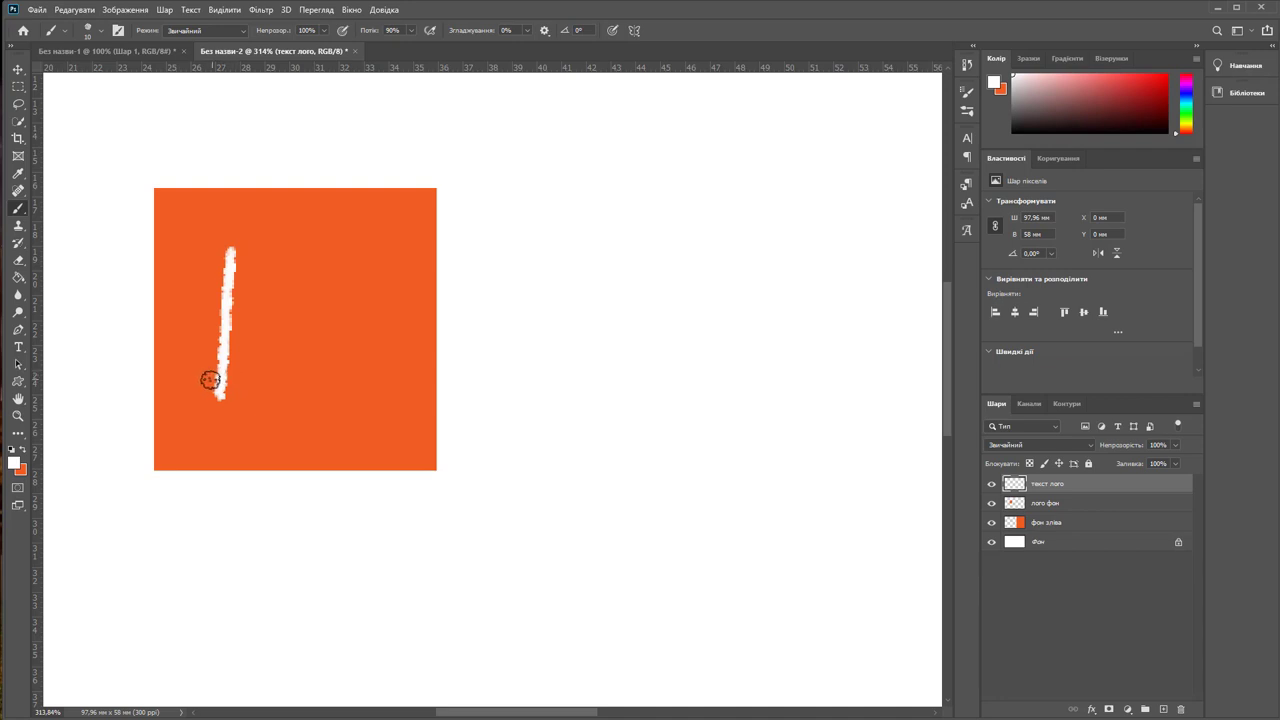
mouse_move(198, 383)
mouse_down()
mouse_move(250, 272)
mouse_move(184, 264)
mouse_up()
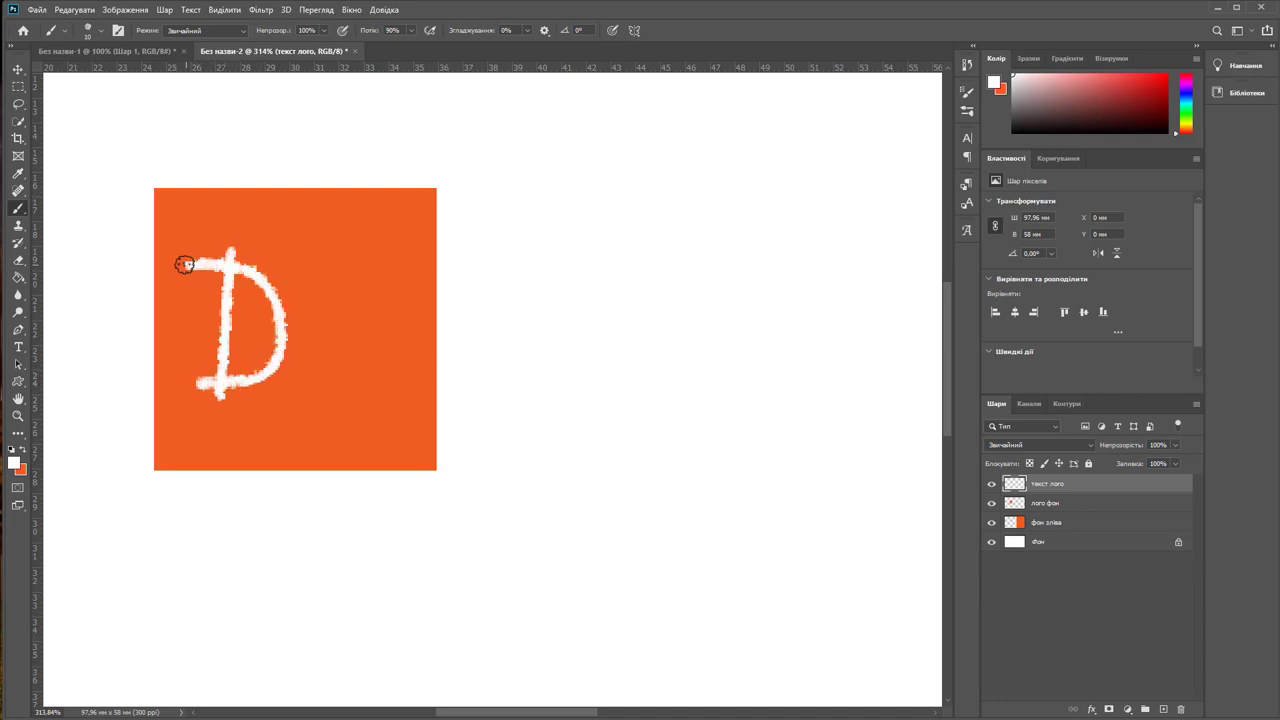
mouse_move(295, 325)
mouse_down()
mouse_move(297, 380)
mouse_move(320, 371)
mouse_move(340, 328)
mouse_move(333, 372)
mouse_move(349, 397)
mouse_up()
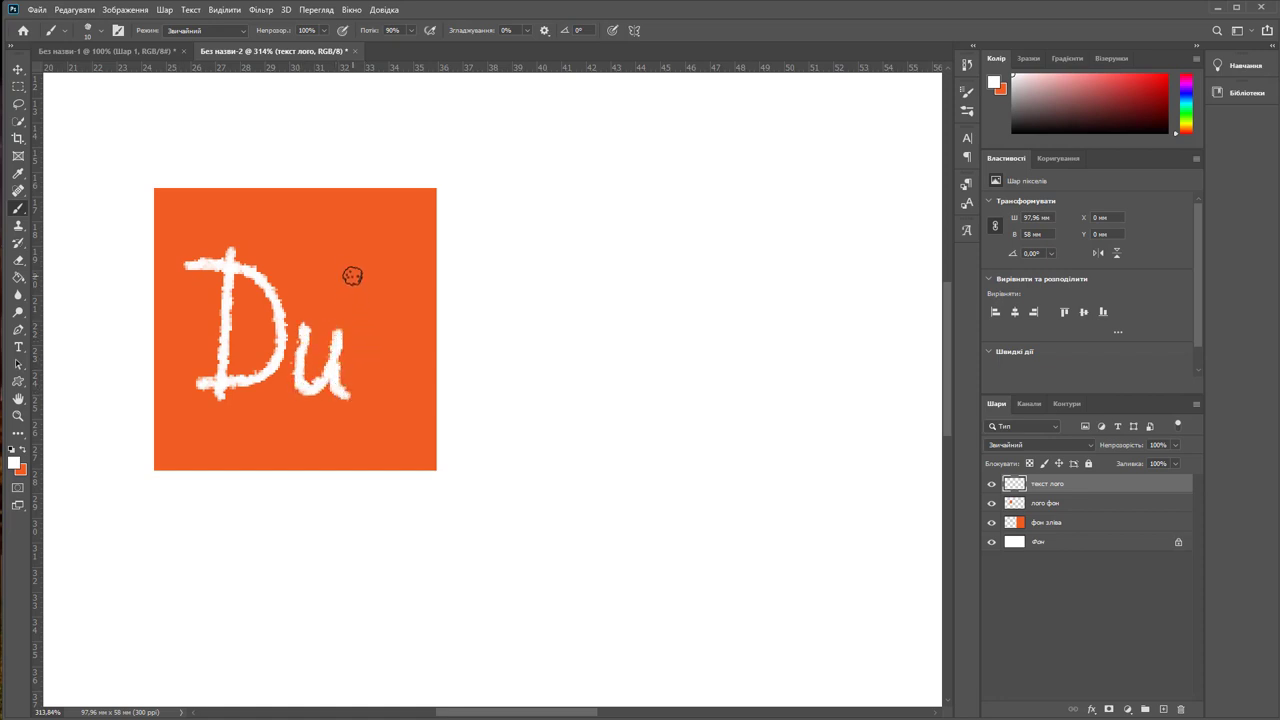
mouse_move(352, 276)
mouse_down()
mouse_move(420, 263)
mouse_move(411, 279)
mouse_move(384, 273)
mouse_move(391, 413)
mouse_up()
mouse_move(219, 390)
mouse_down()
mouse_move(217, 406)
mouse_move(229, 240)
mouse_move(222, 372)
mouse_move(223, 360)
mouse_up()
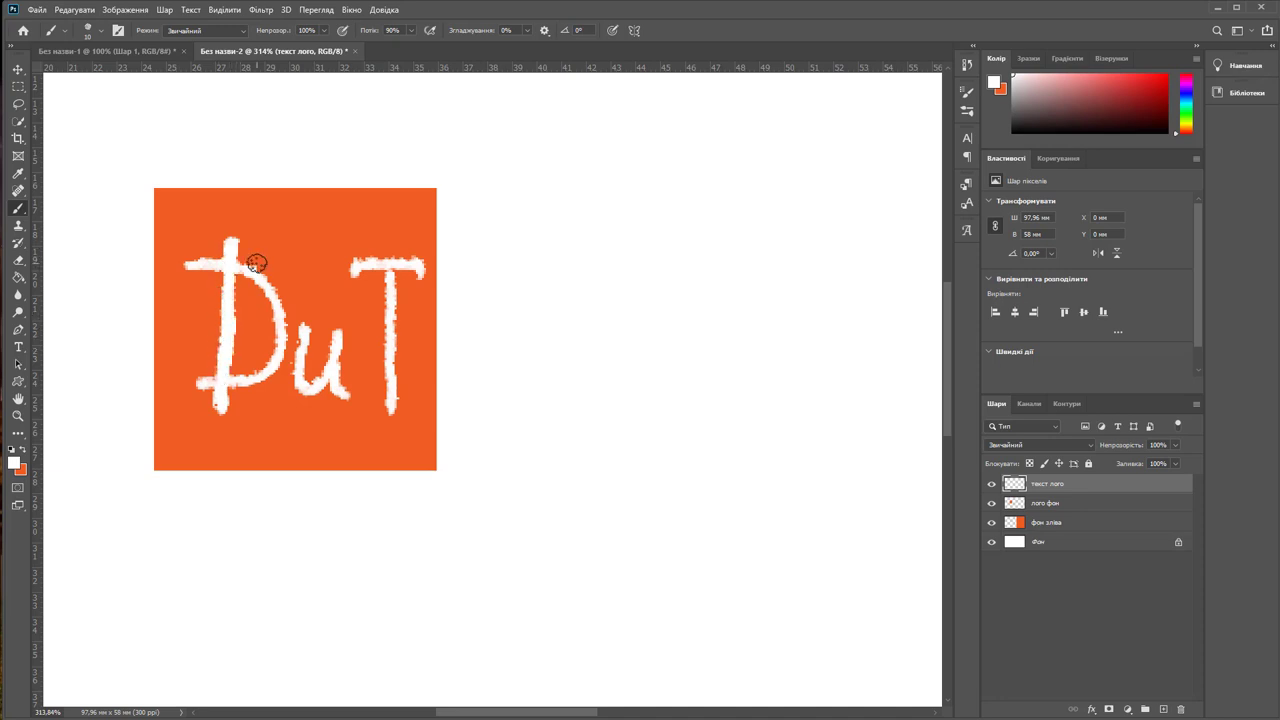
click(138, 51)
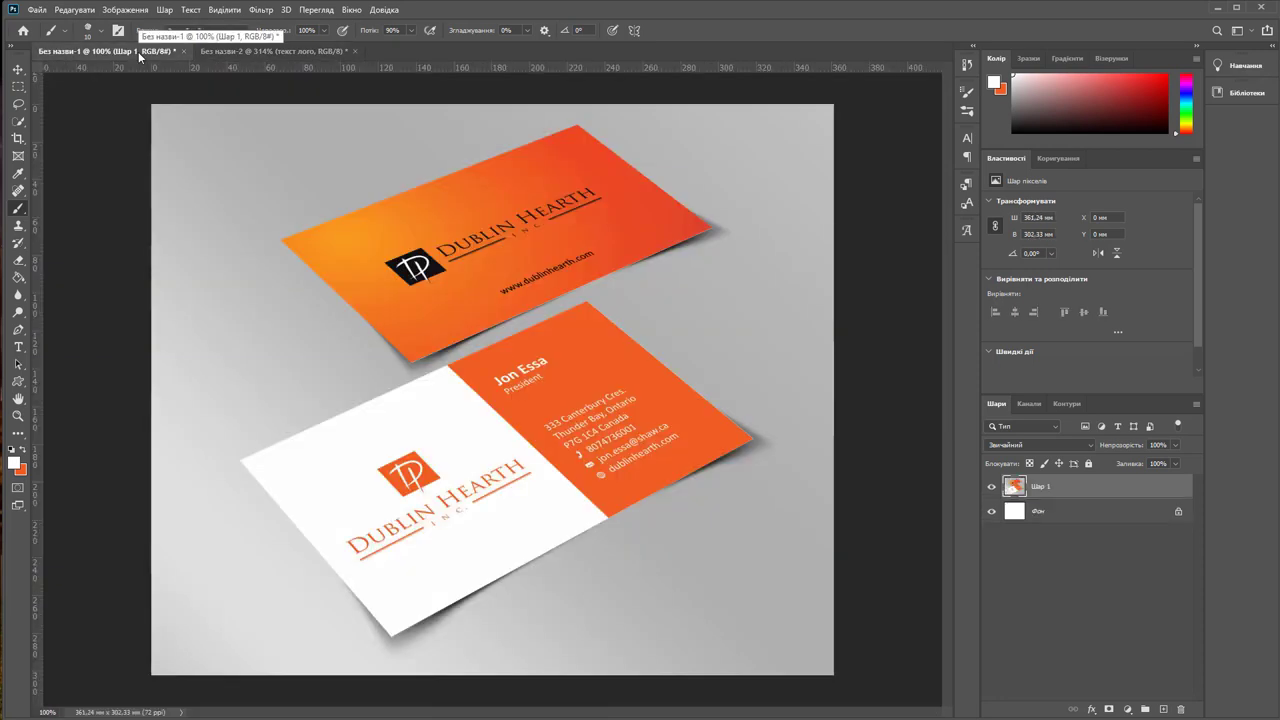
click(246, 51)
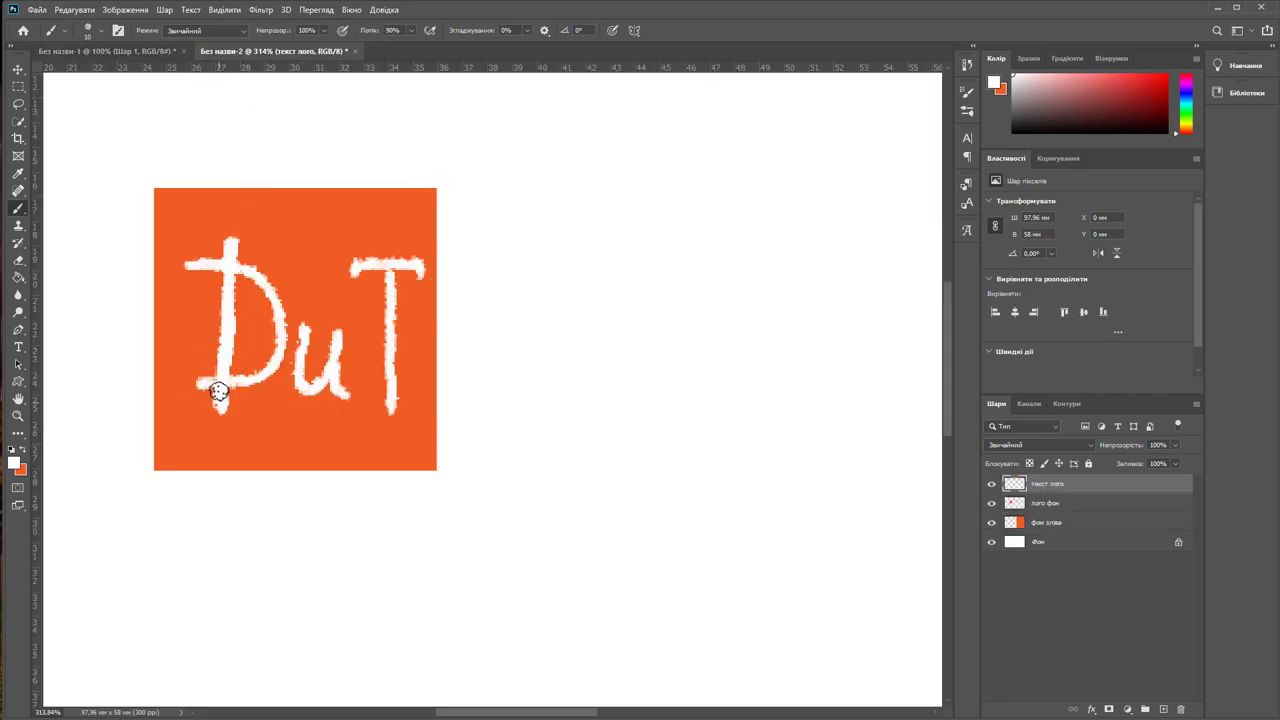
mouse_move(218, 392)
mouse_down()
mouse_move(209, 420)
mouse_move(222, 386)
mouse_move(191, 373)
mouse_move(223, 375)
mouse_up()
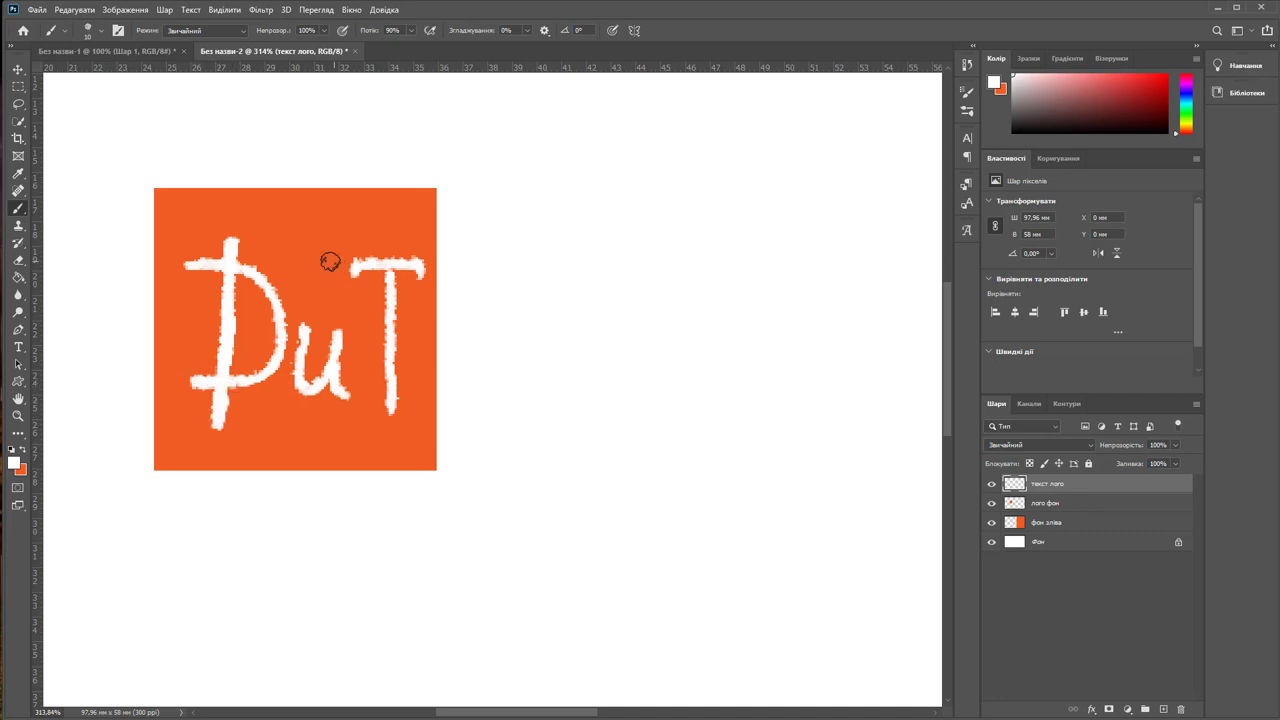
Start a 10 pt text line below the logo after checking the reference card
scroll(330, 262, down, 2)
scroll(330, 262, down, 2)
scroll(330, 262, down, 2)
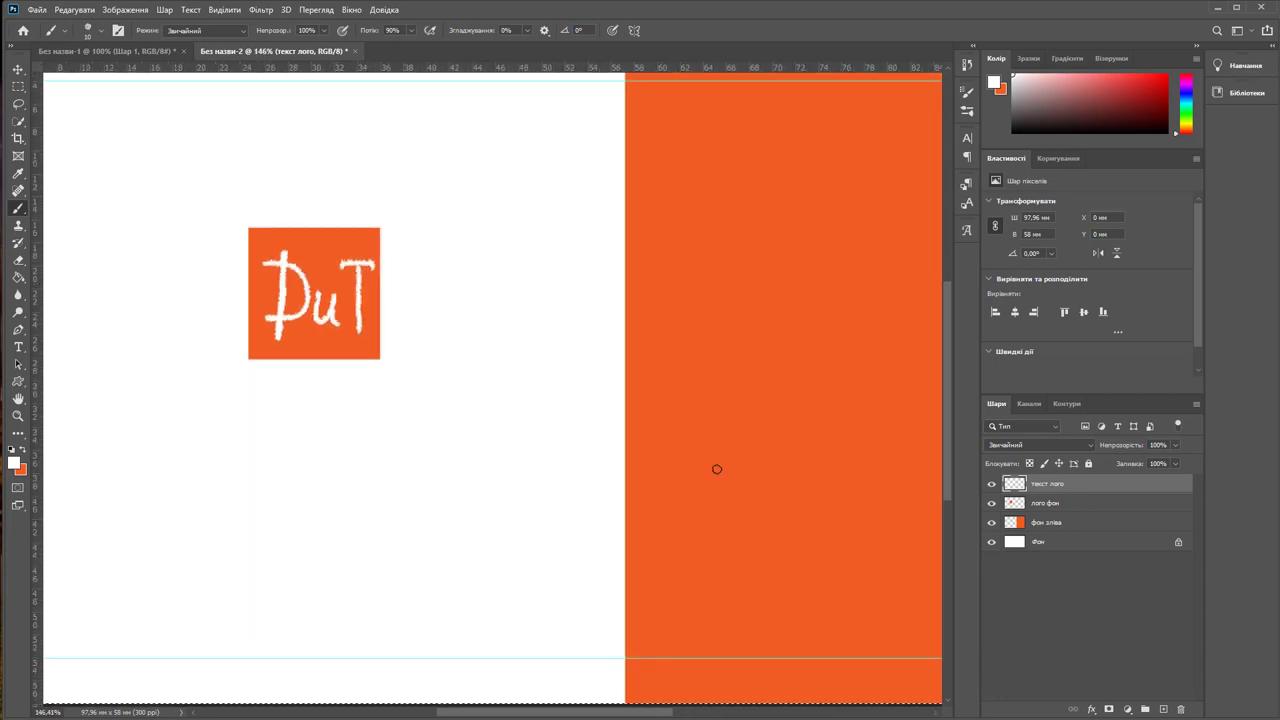
click(14, 72)
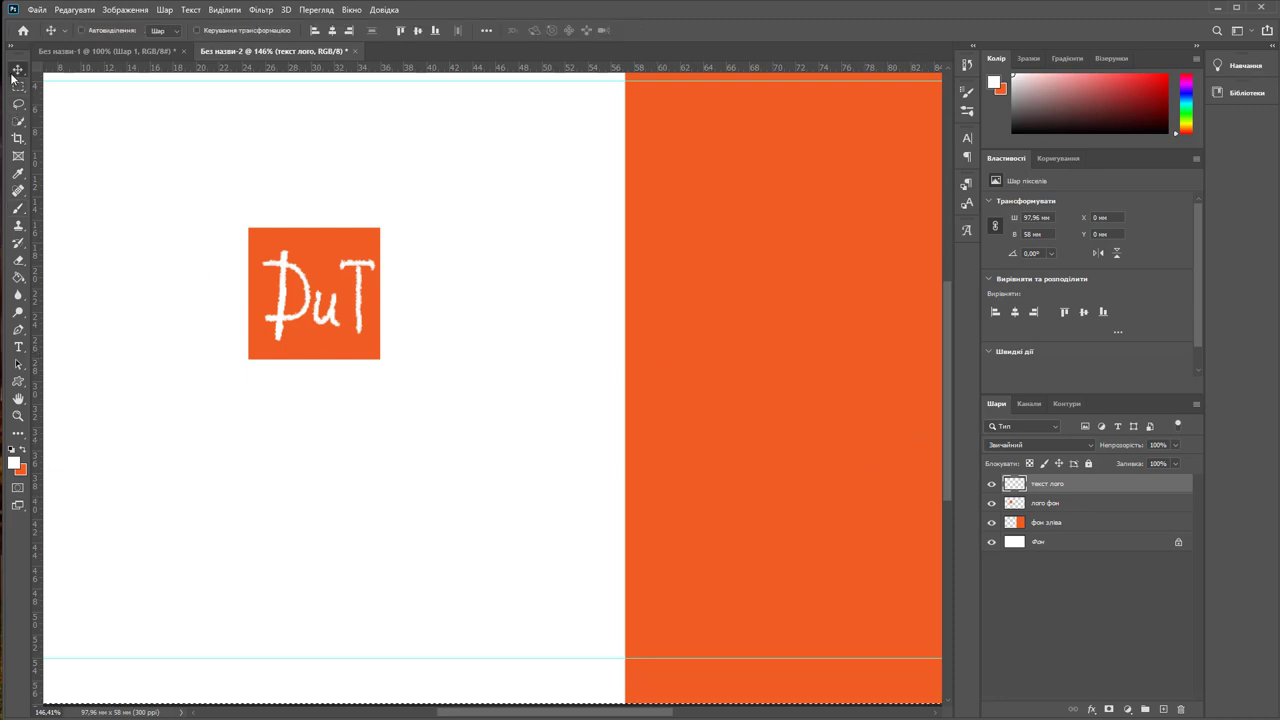
click(84, 52)
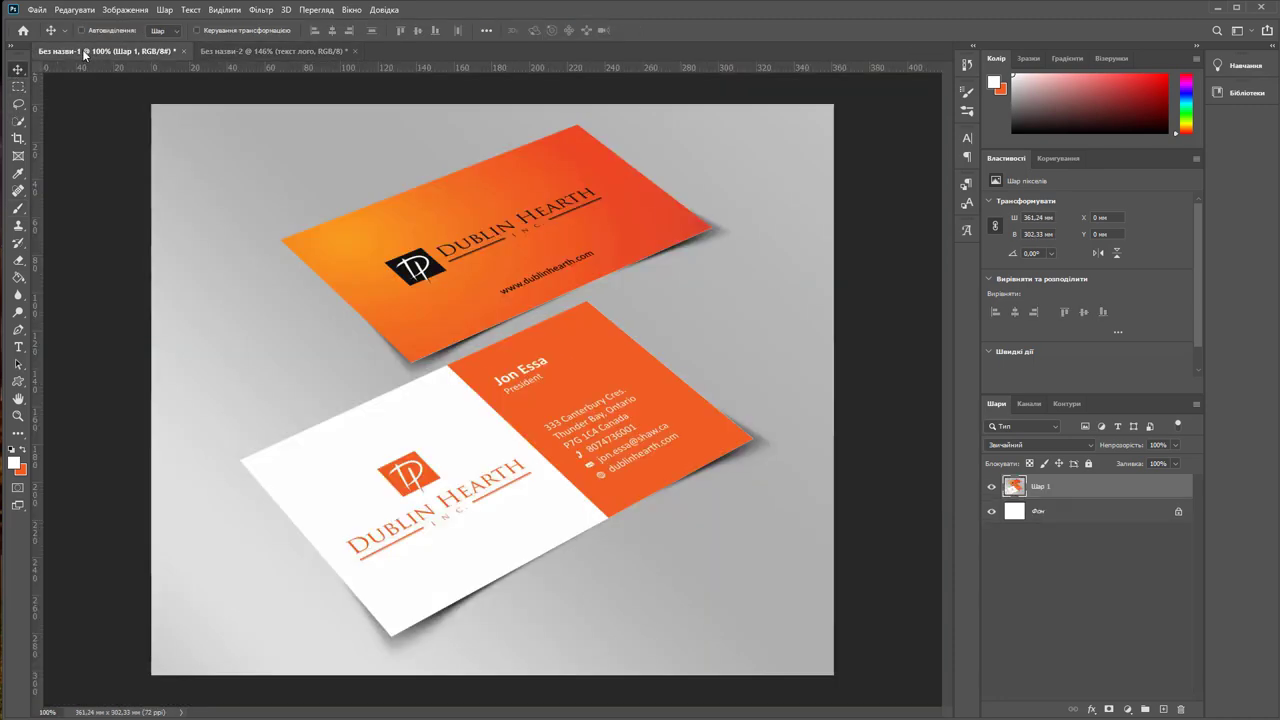
click(287, 52)
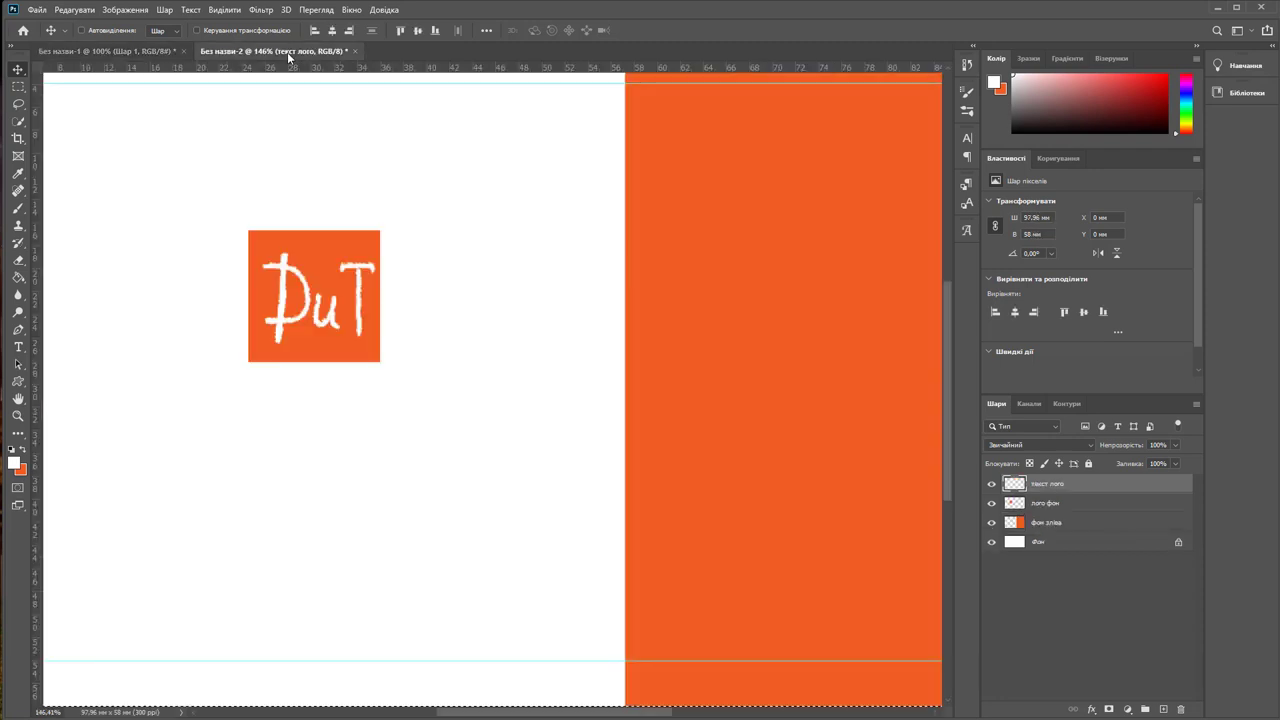
click(19, 352)
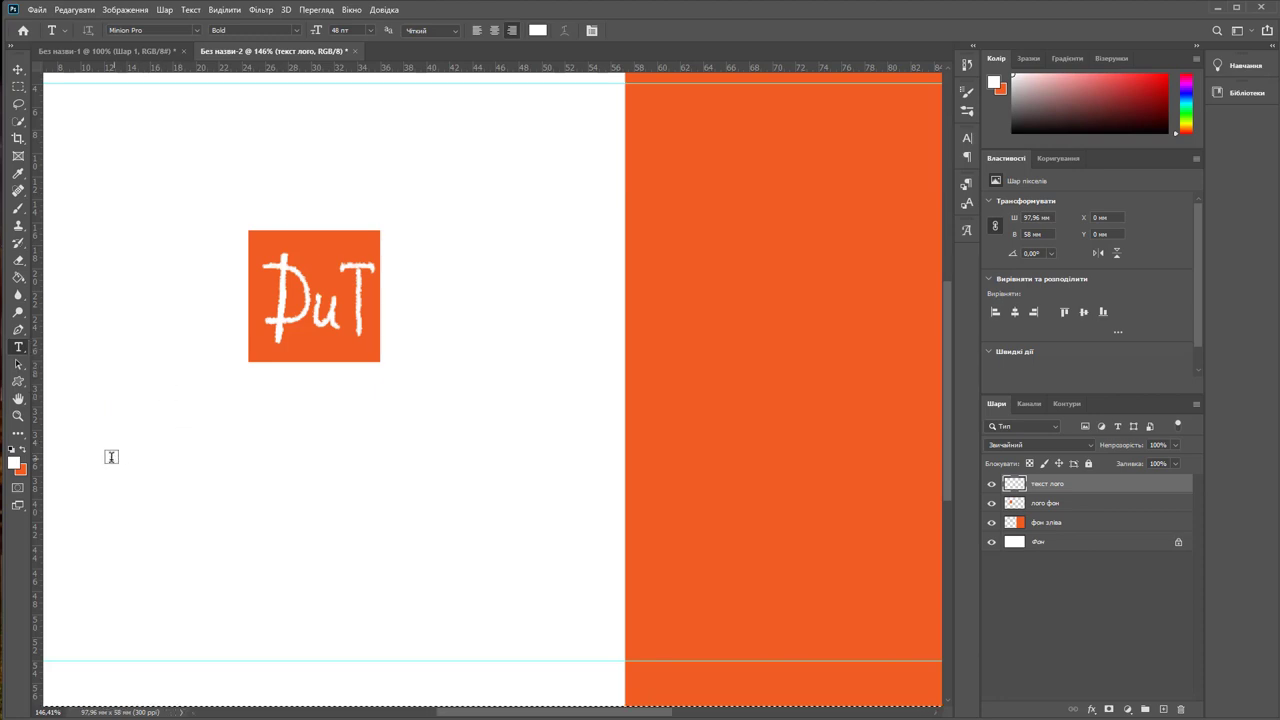
drag(180, 423, 343, 397)
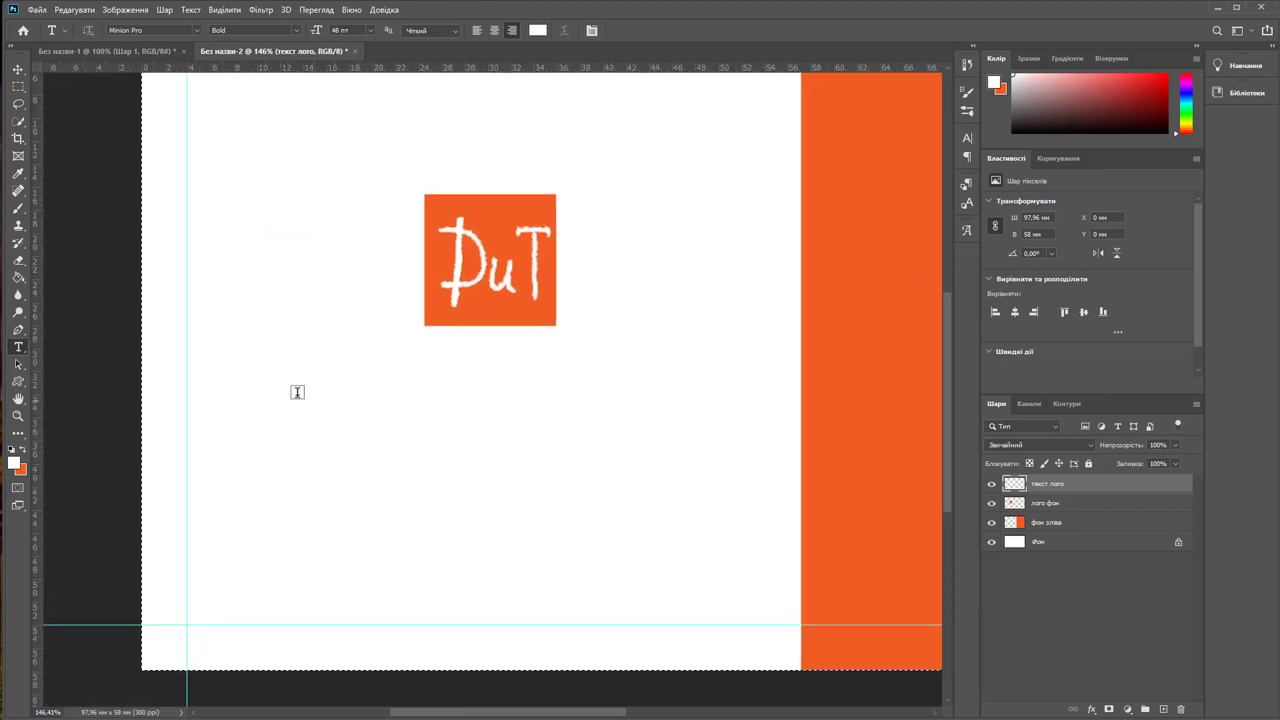
click(336, 452)
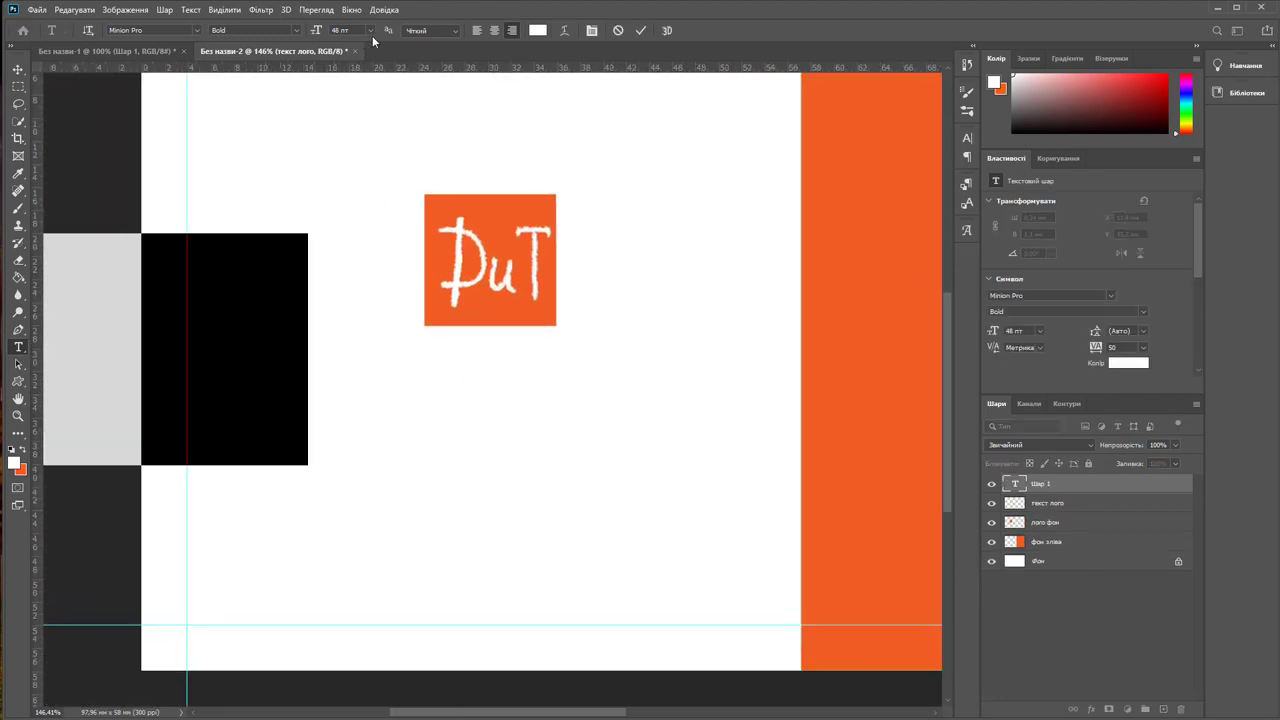
click(370, 31)
click(356, 90)
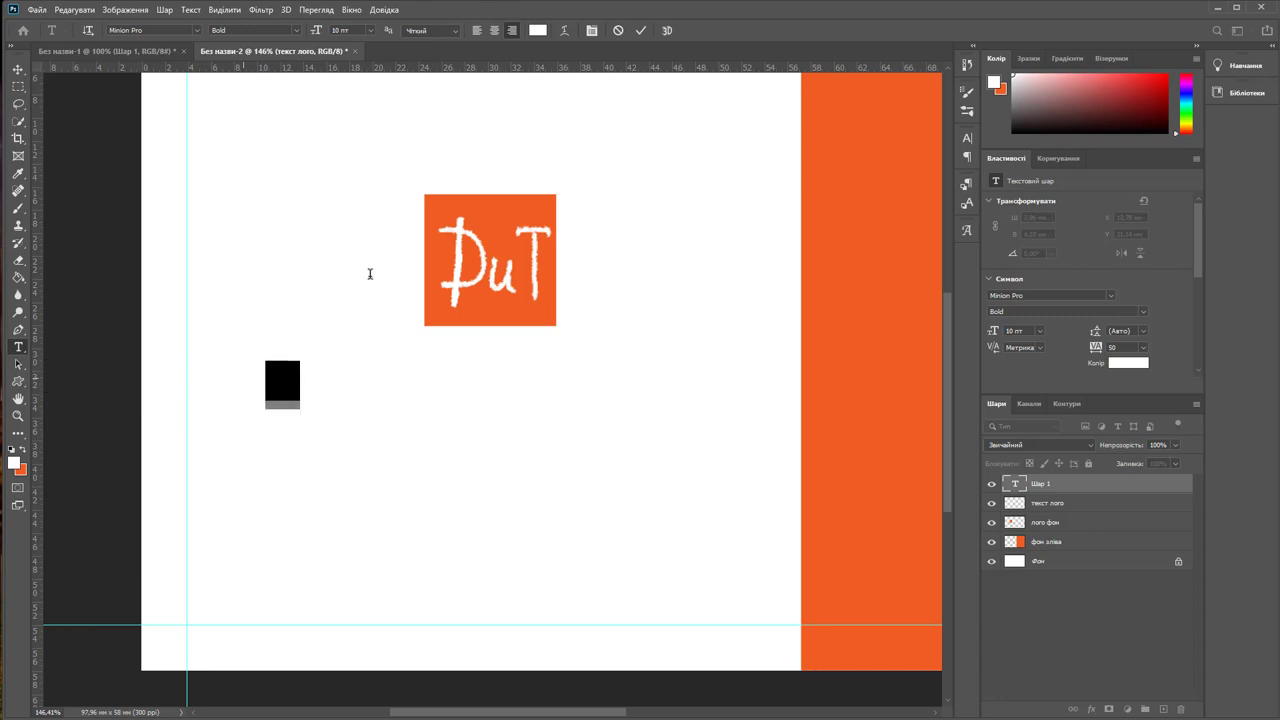
Sample the card's orange, type 'DNIPRO UNIVERSITY OF TECHNOLOGY', and move it under the logo
click(539, 30)
click(877, 198)
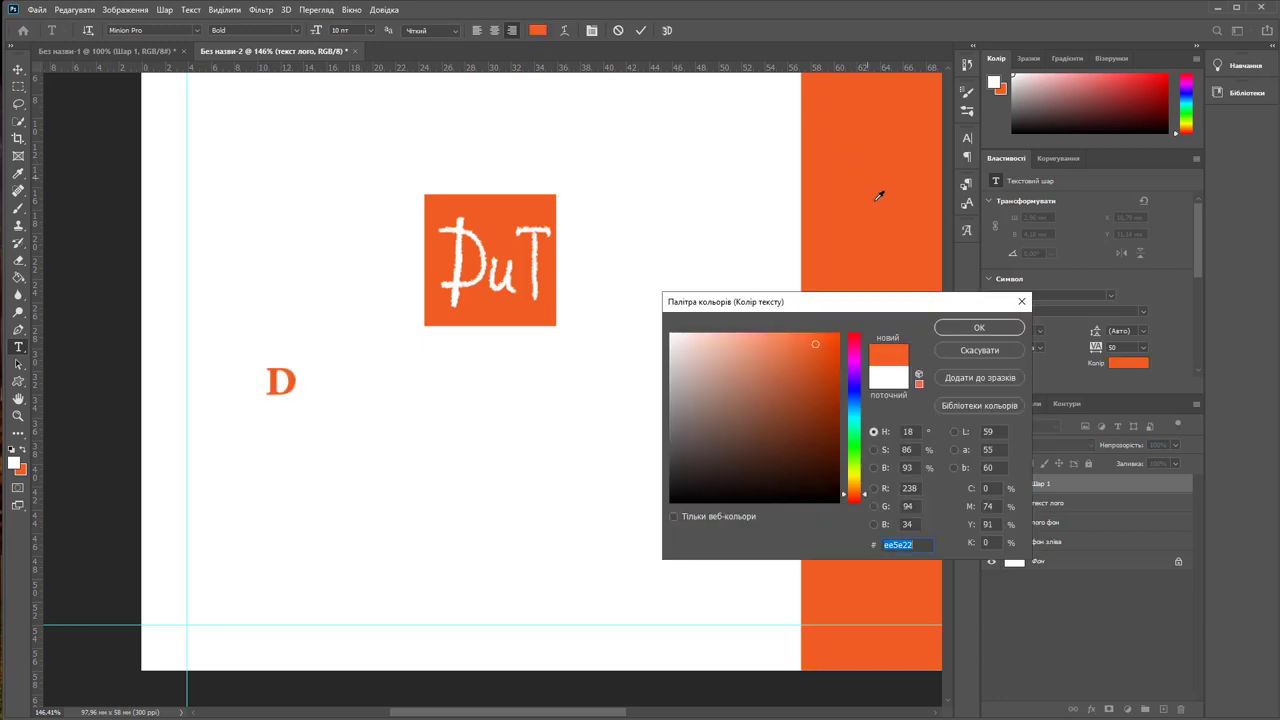
click(954, 326)
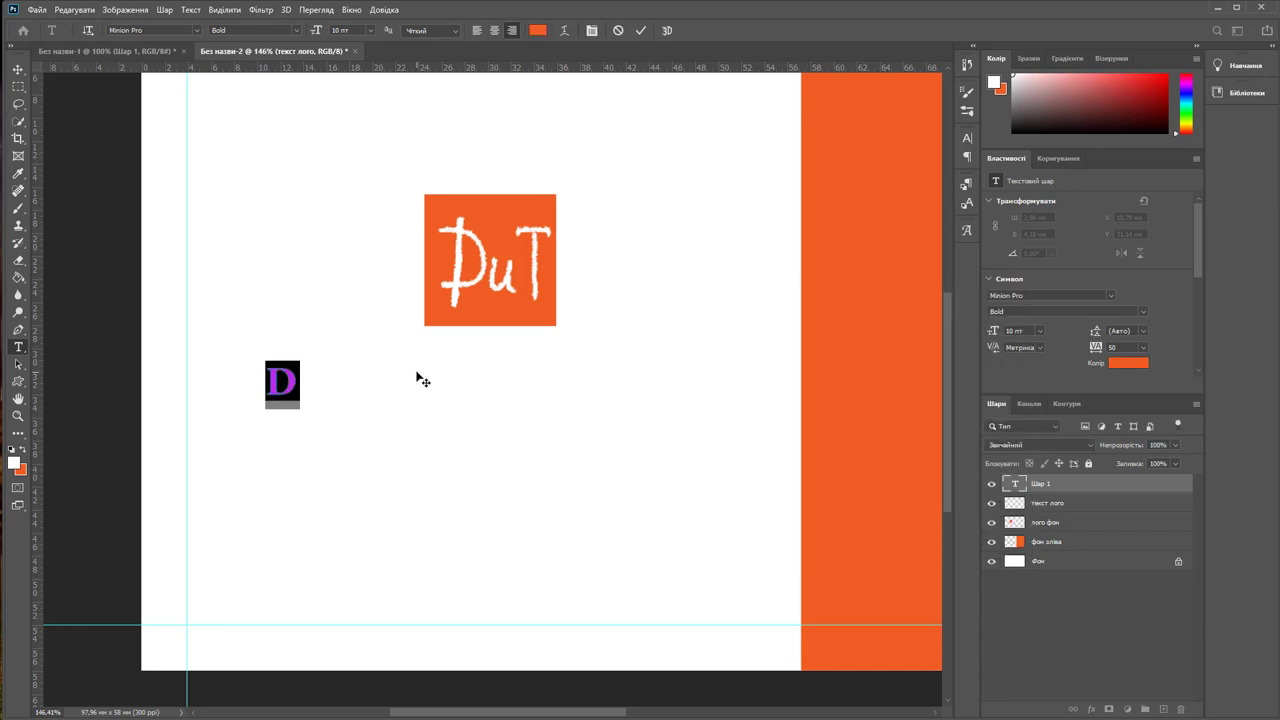
text(NIPRO )
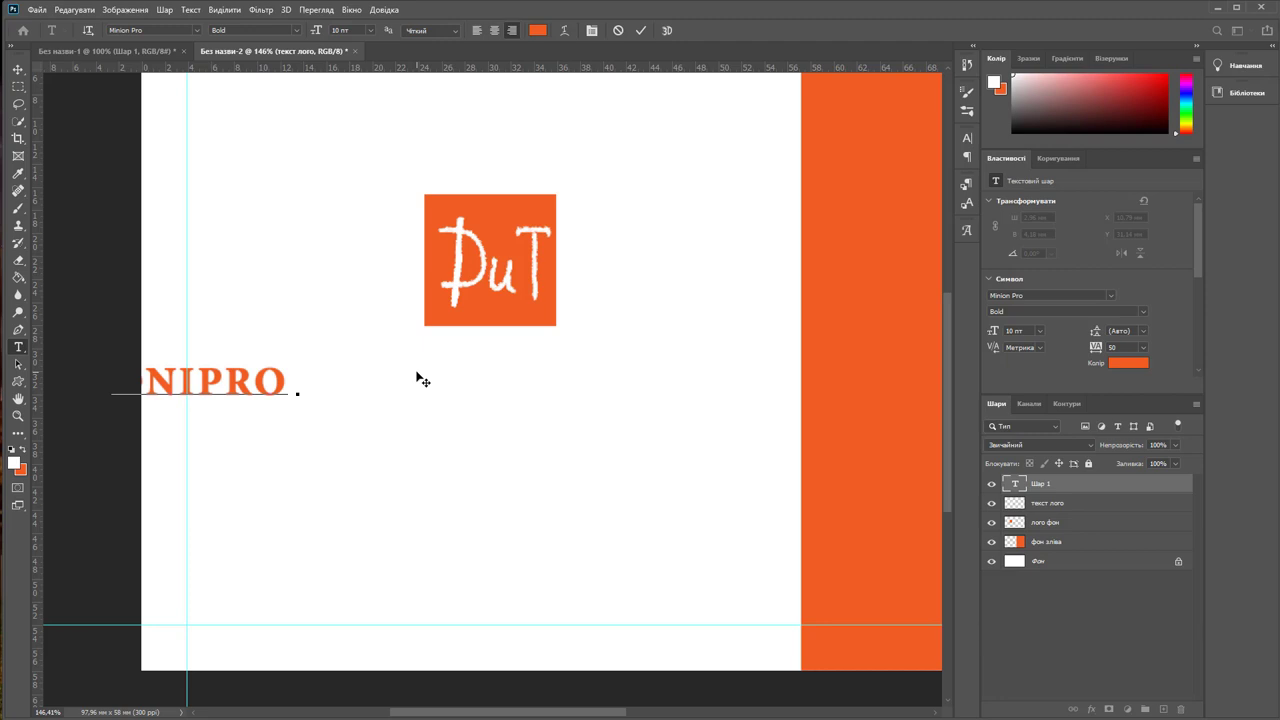
text(UN)
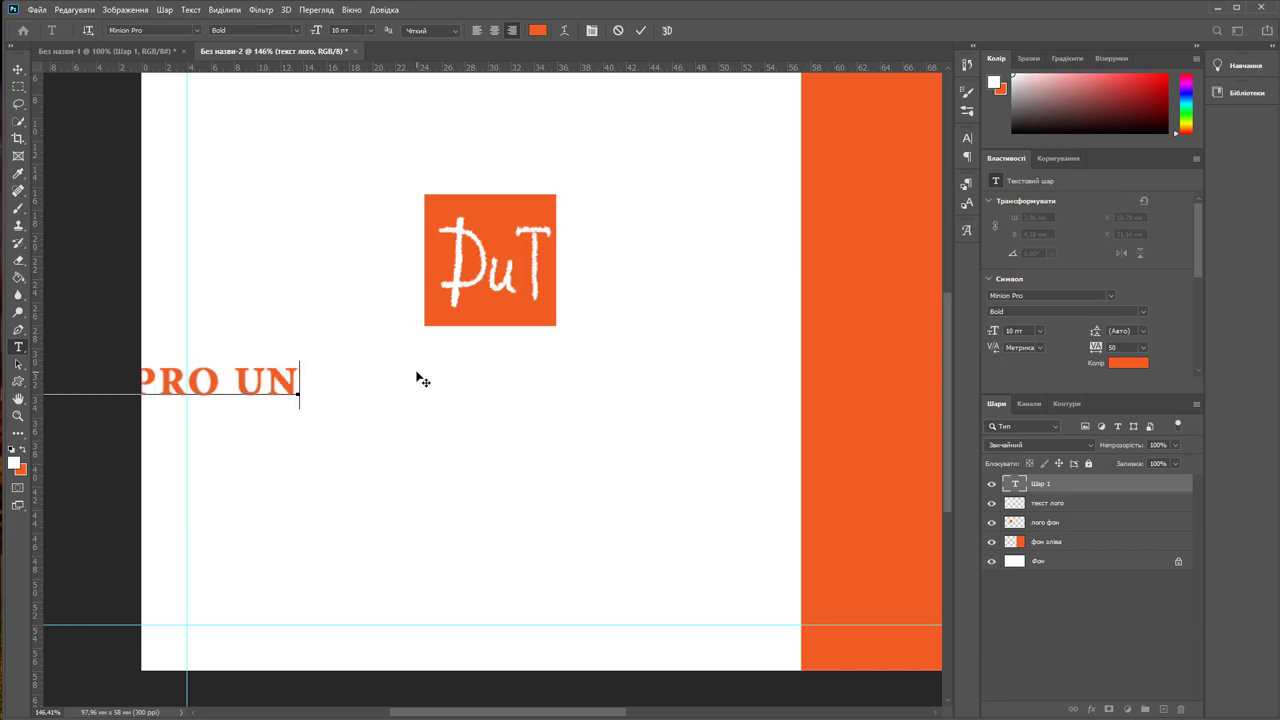
text(IVERSITY )
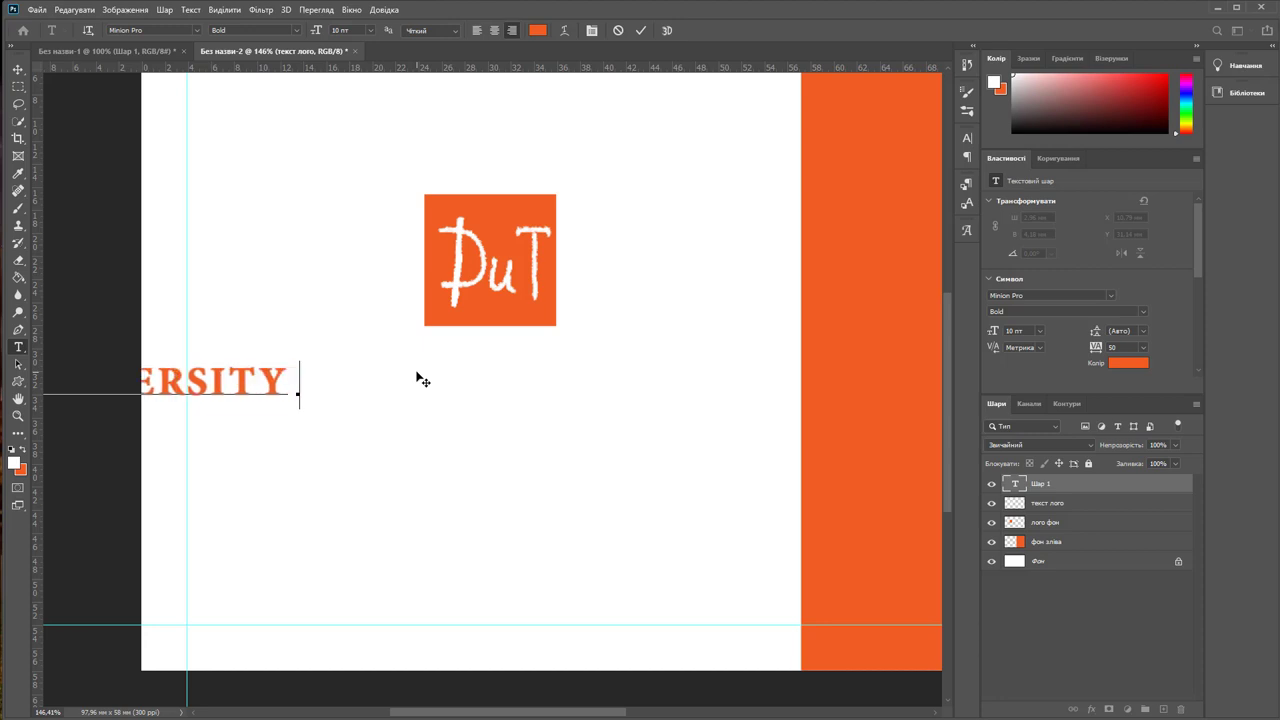
text(OF TE)
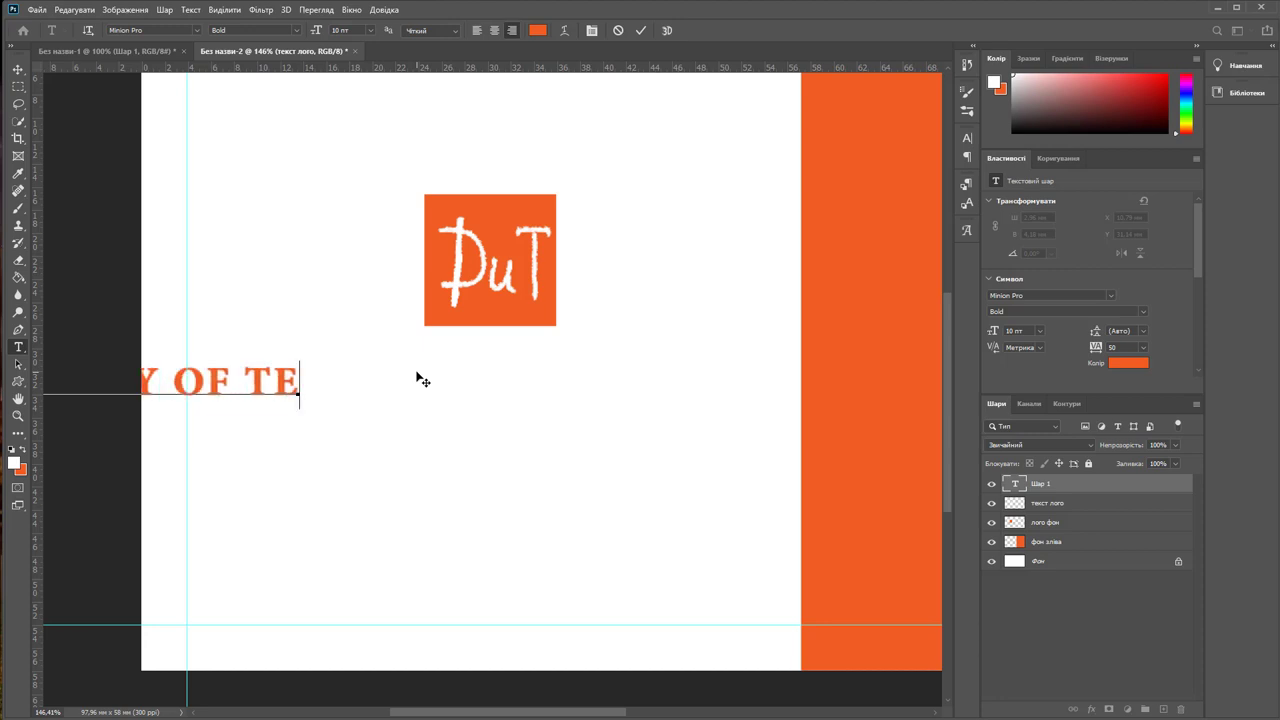
text(CHN)
text(OLOG)
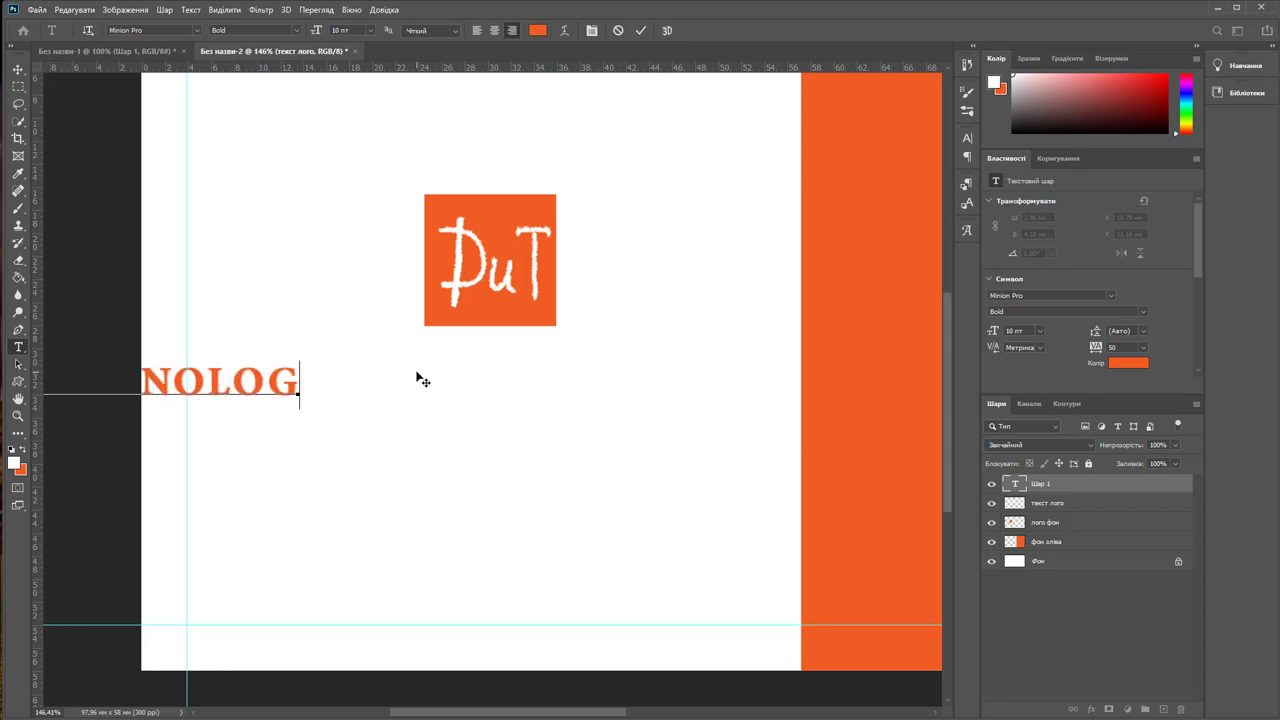
text(Y)
key(ctrl+Return)
key(v)
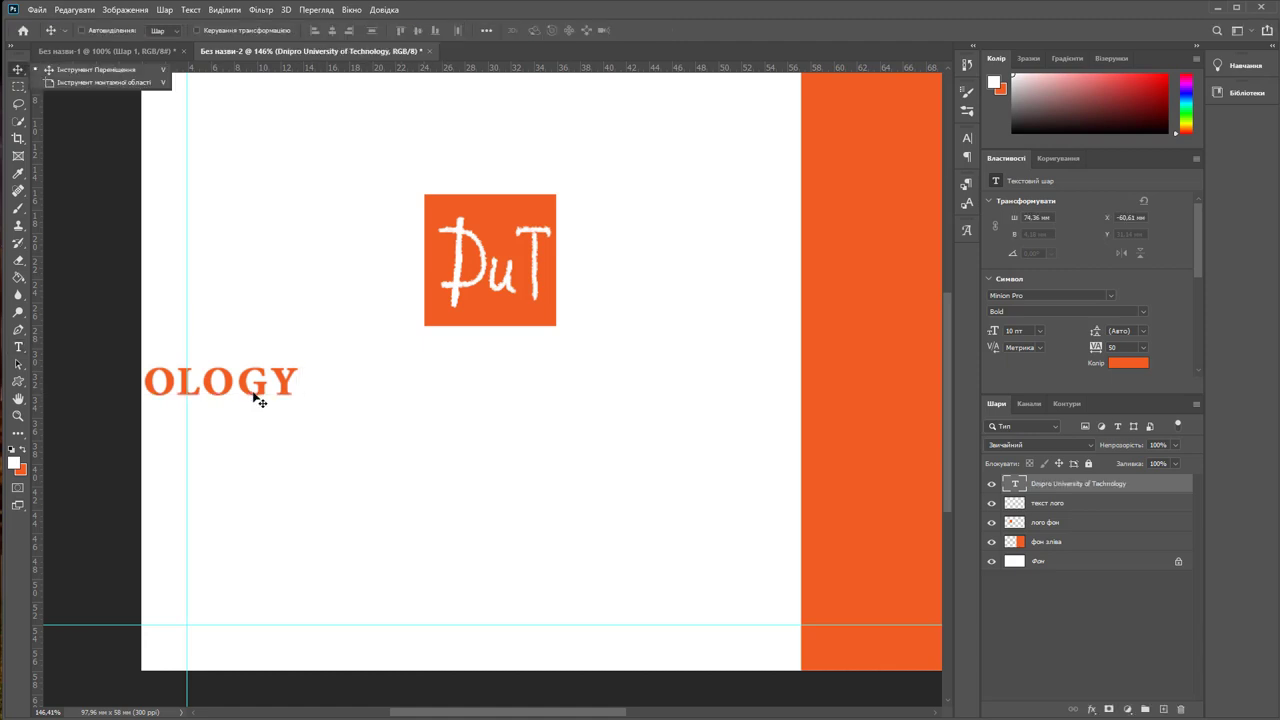
drag(257, 393, 798, 425)
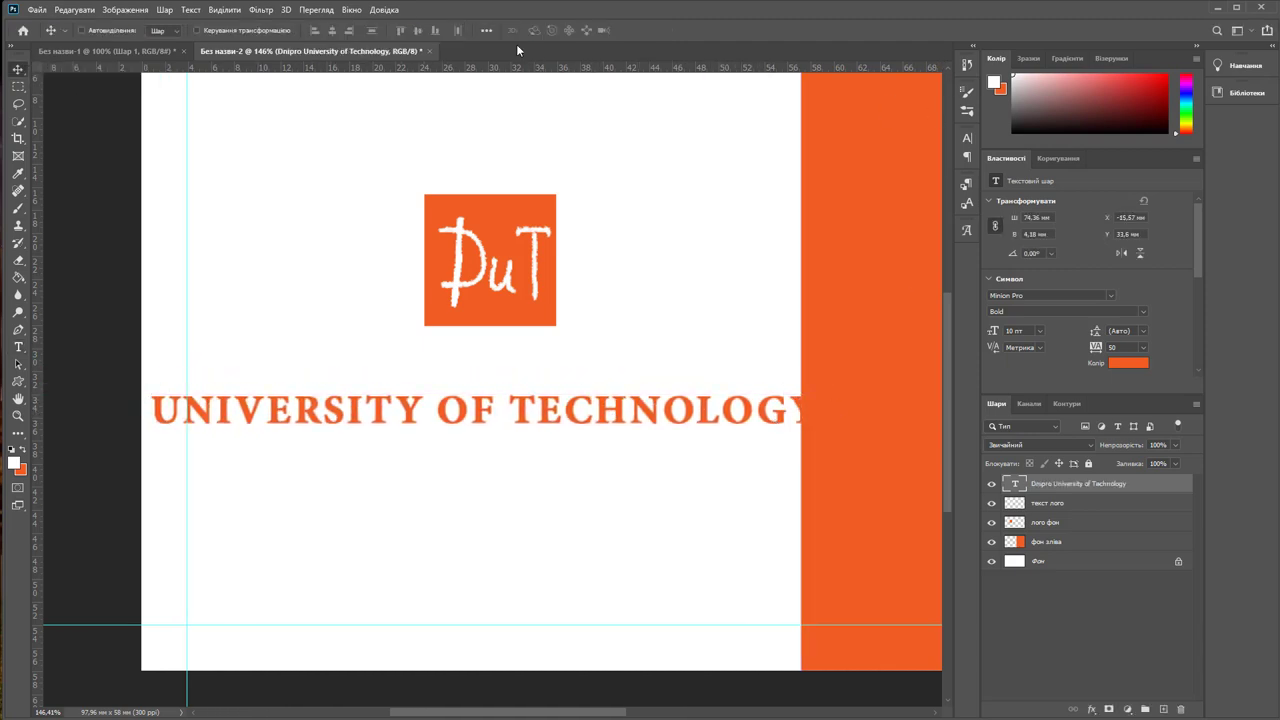
In the Character panel, try Poor Richard at 8 pt in mixed case, repositioning the name
click(352, 10)
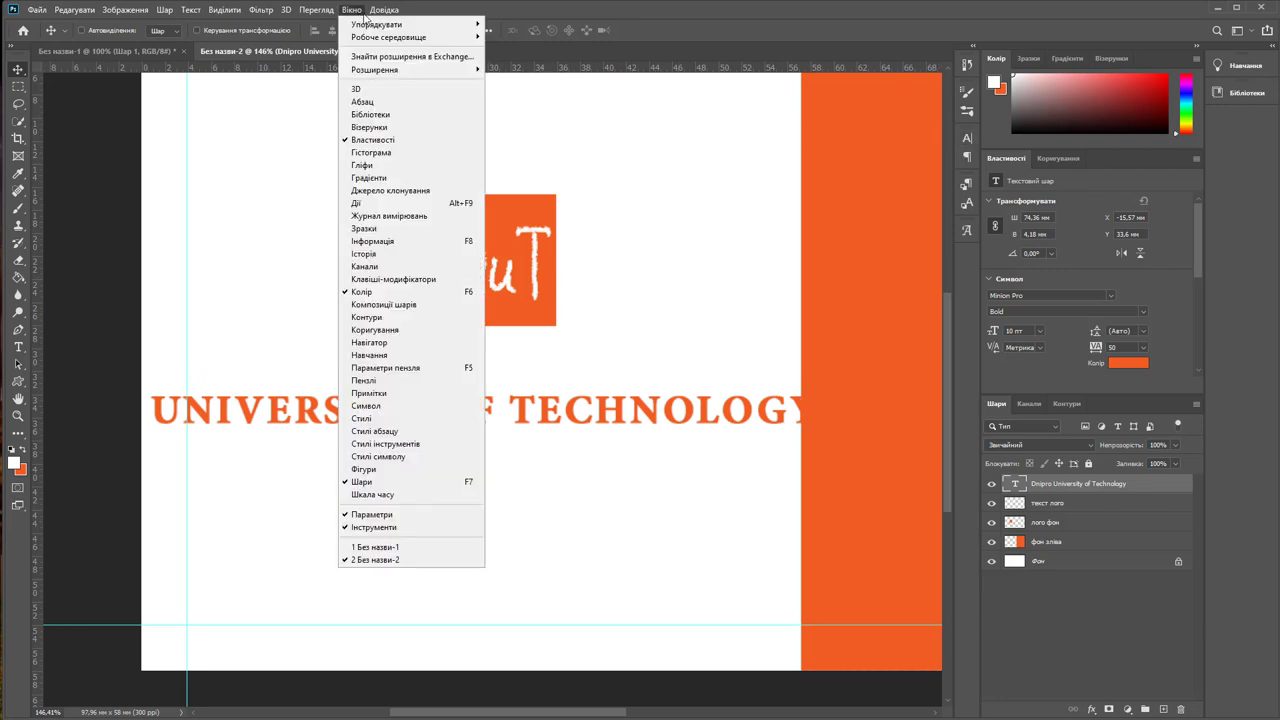
click(422, 406)
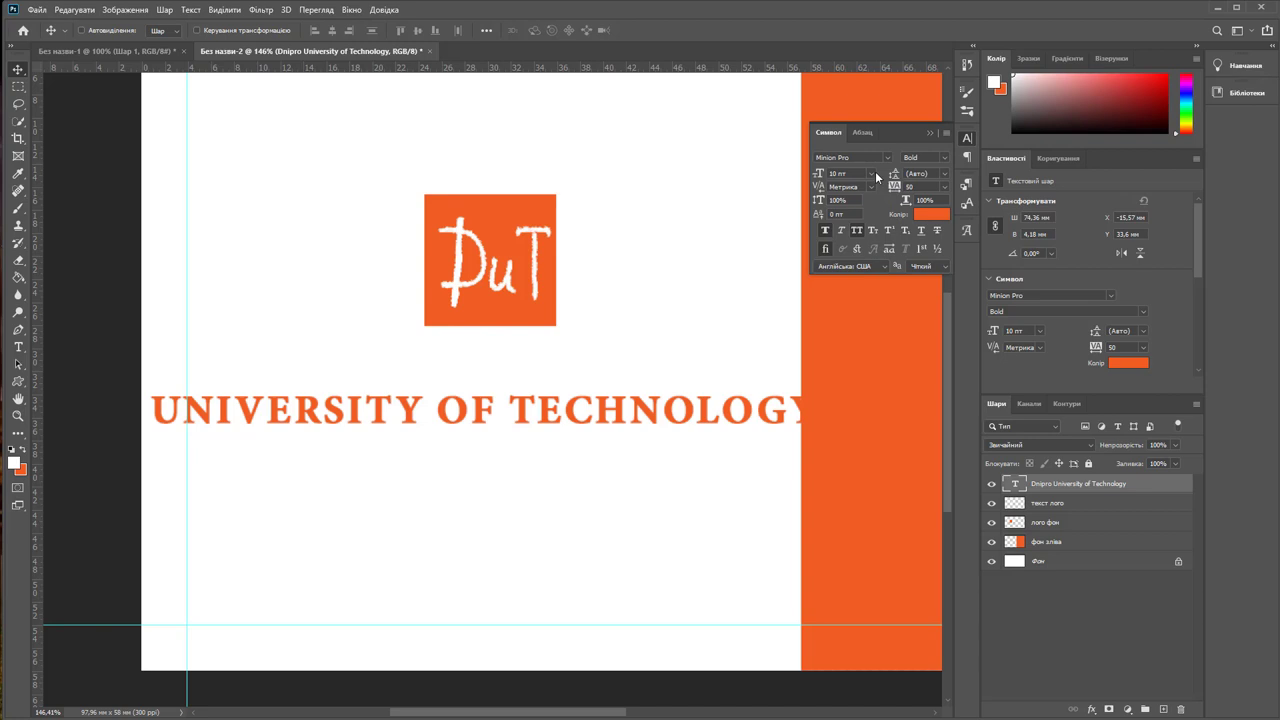
click(887, 159)
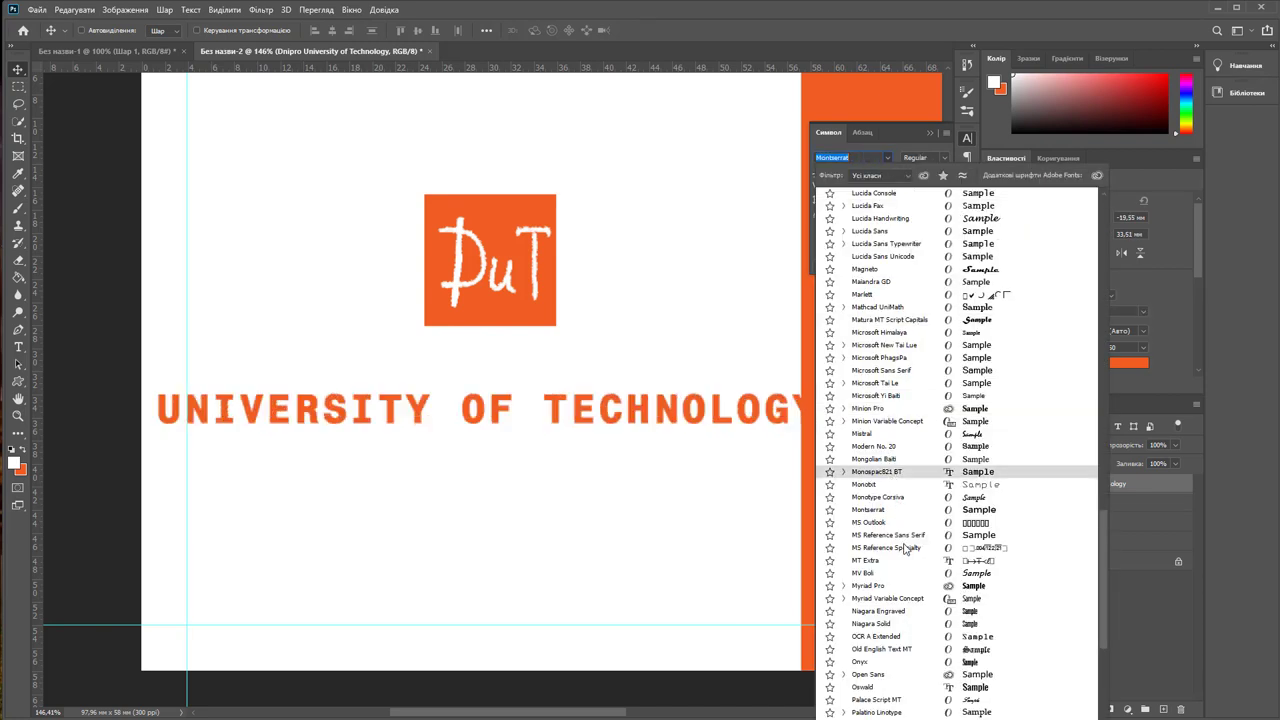
key(Down)
key(Down)
key(Down)
key(Down)
key(Down)
key(Down)
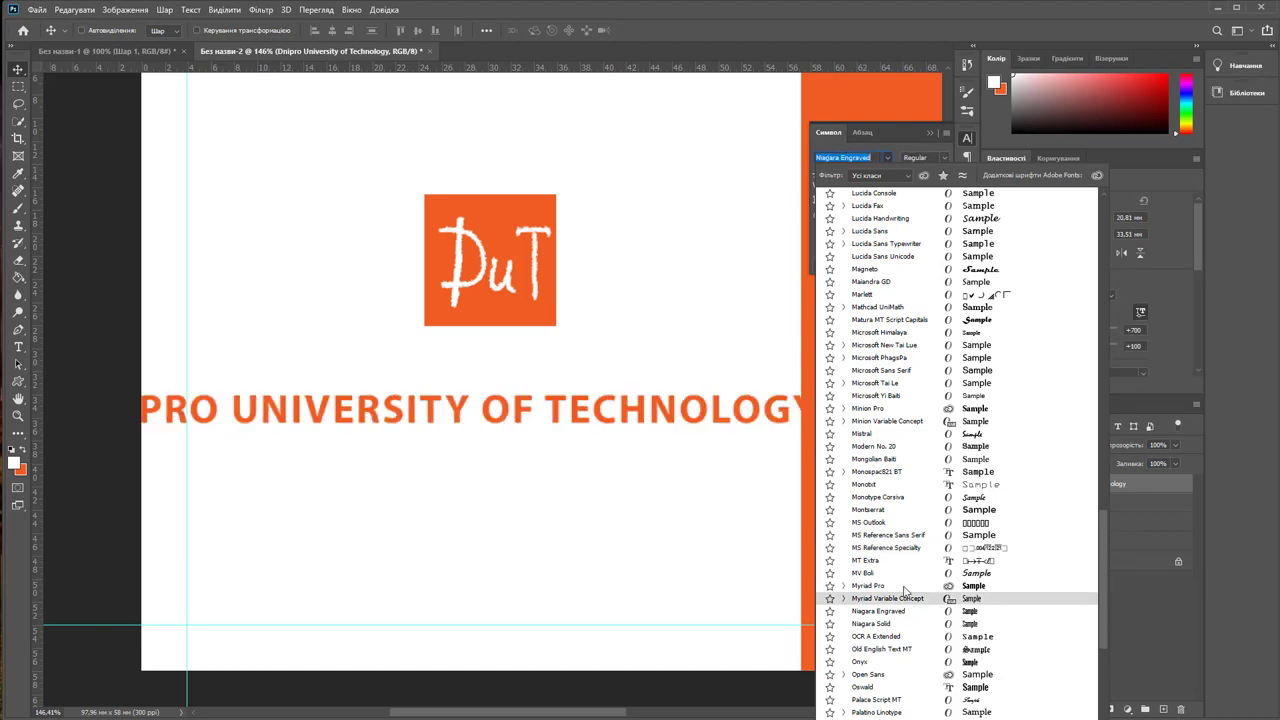
key(Down)
key(Down)
key(Down)
key(Down)
key(Down)
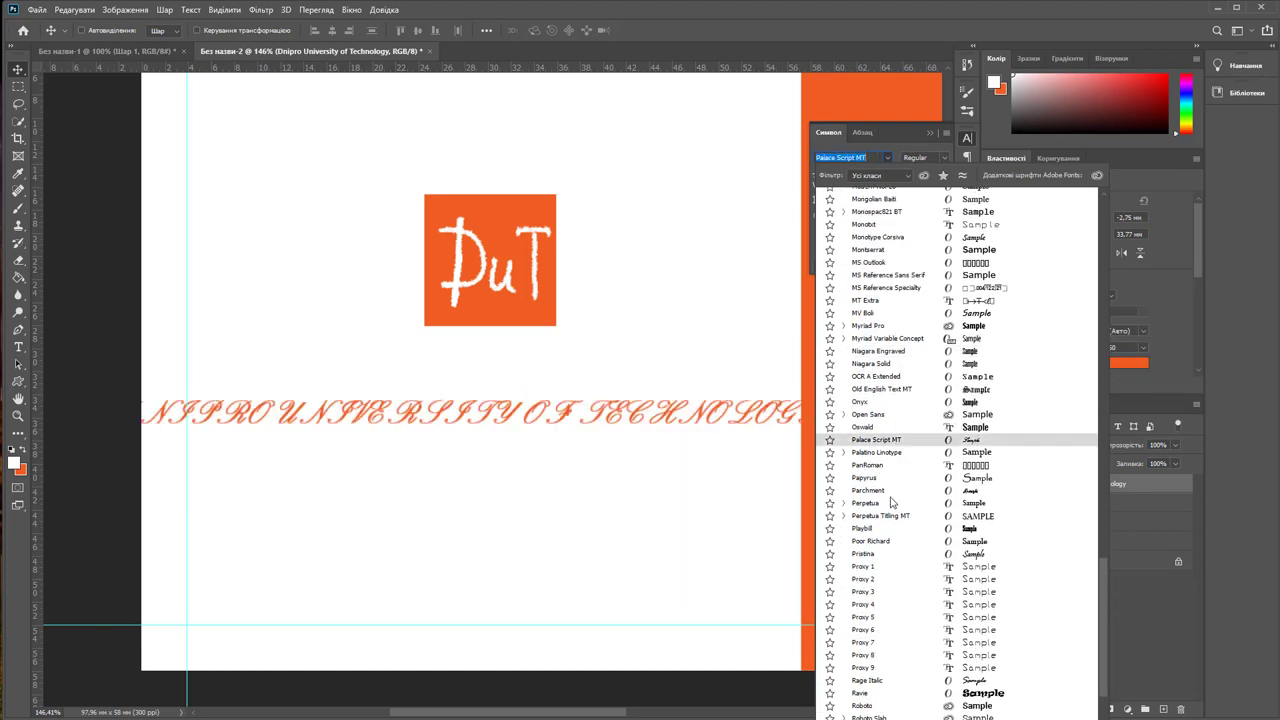
key(Down)
key(Down)
key(Down)
key(Down)
key(Down)
key(Down)
key(Down)
key(Down)
key(Down)
key(Down)
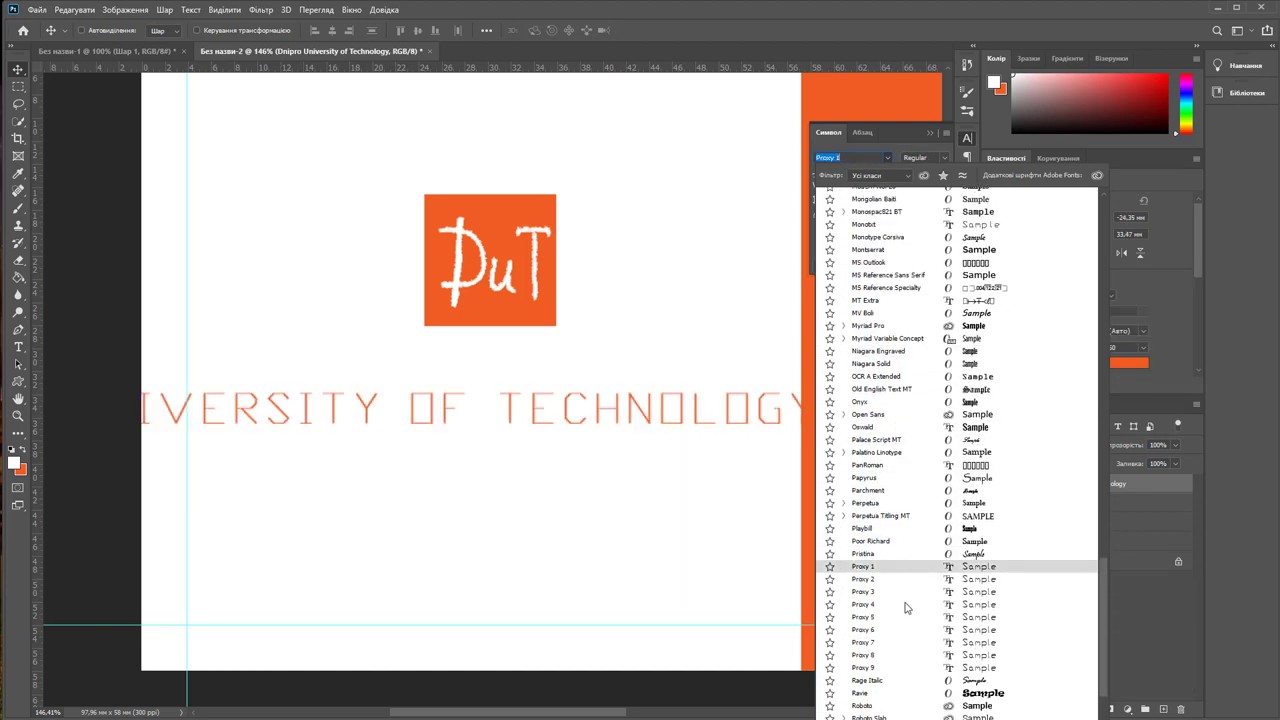
key(Down)
key(Down)
key(Down)
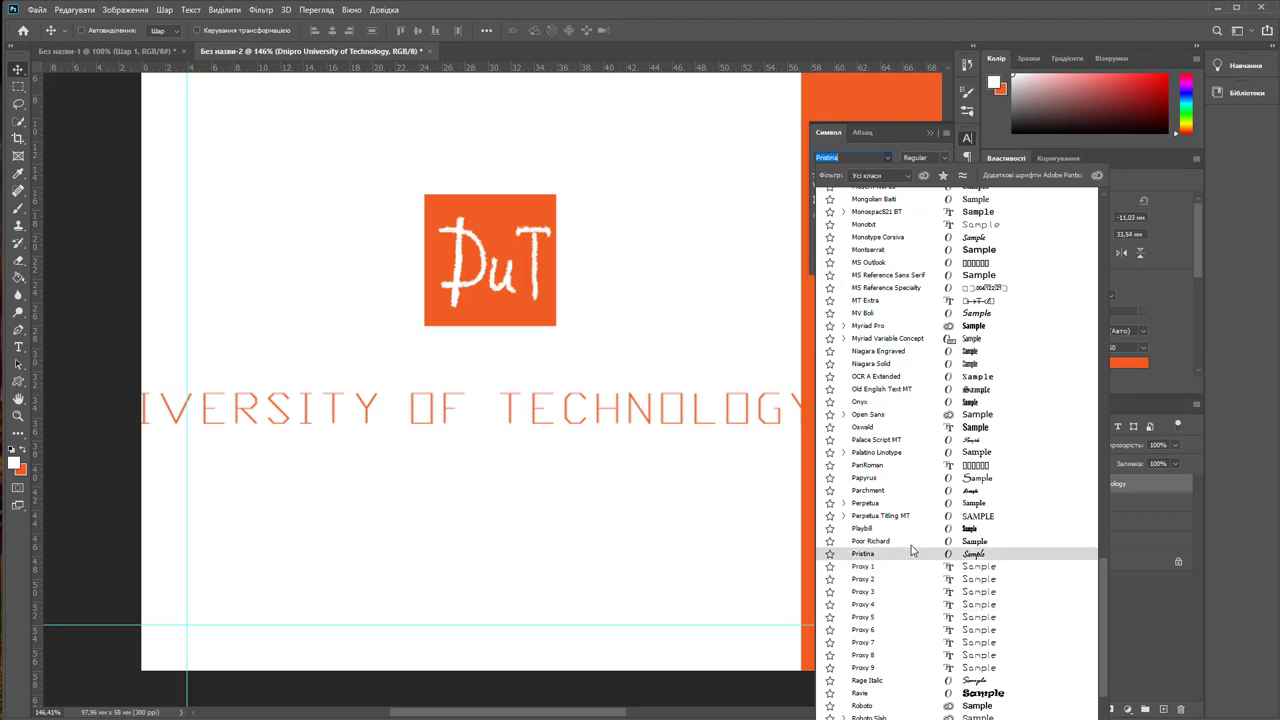
click(911, 541)
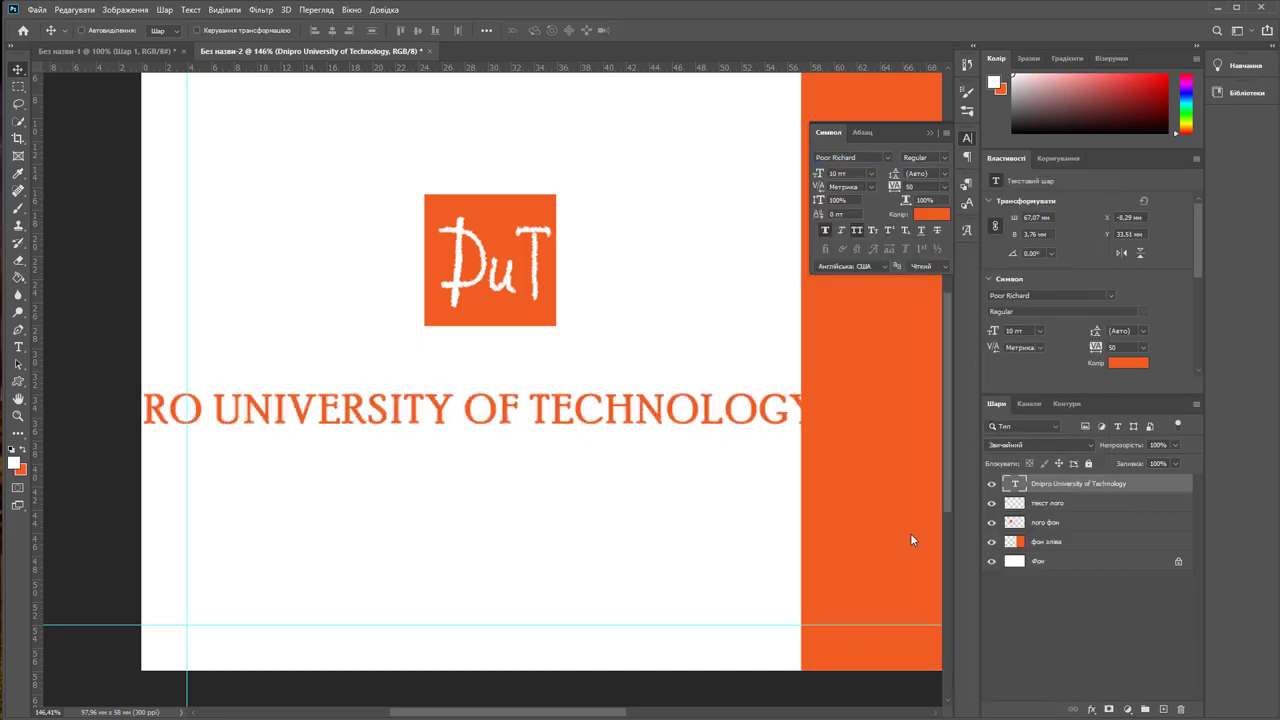
click(870, 177)
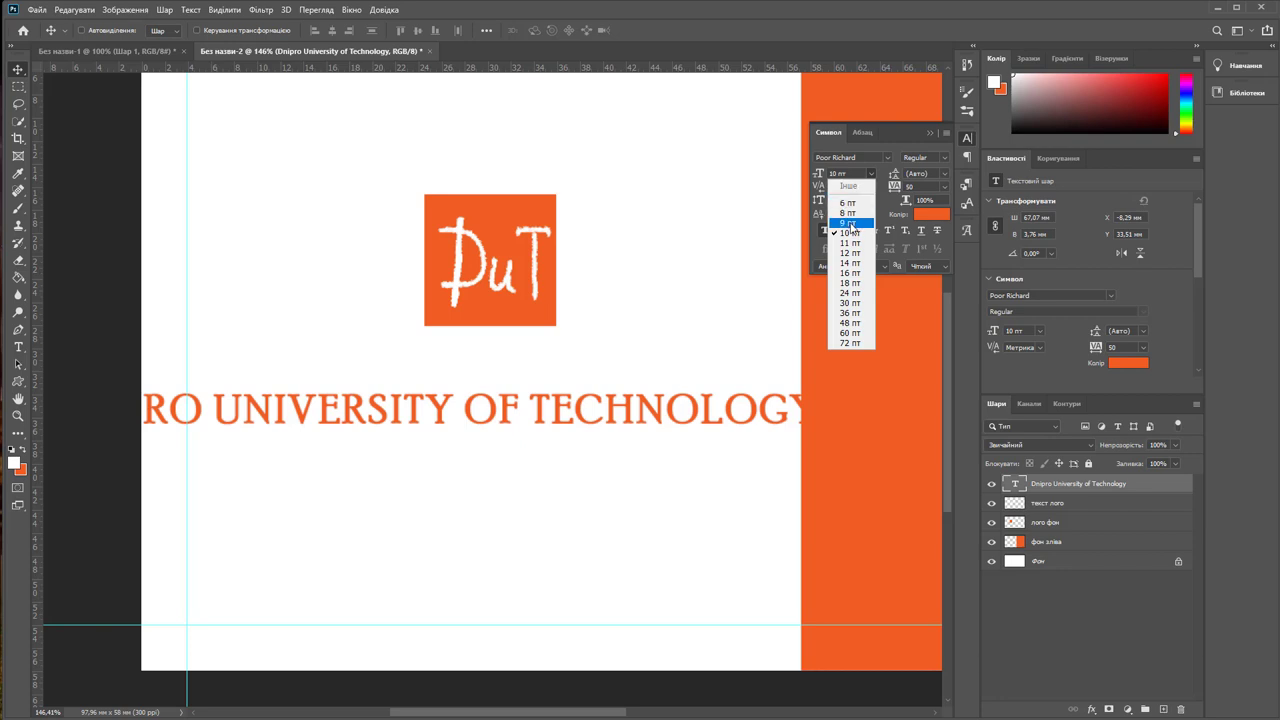
click(848, 213)
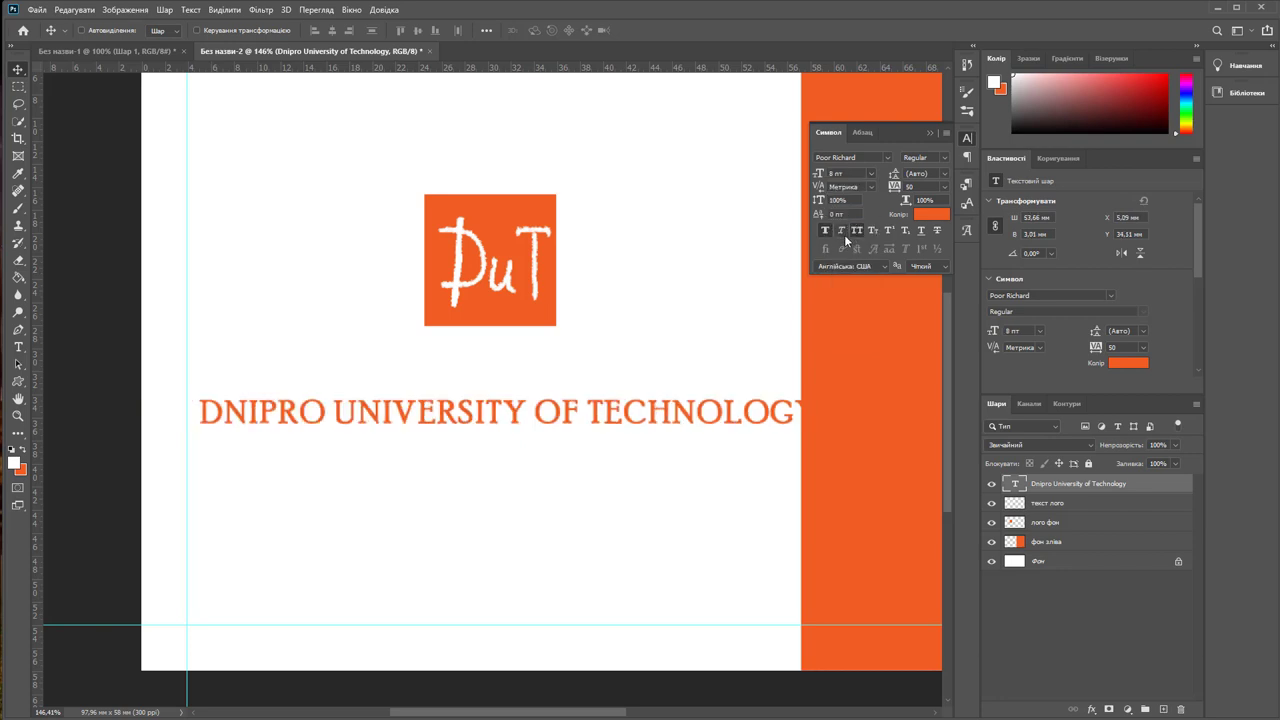
click(857, 233)
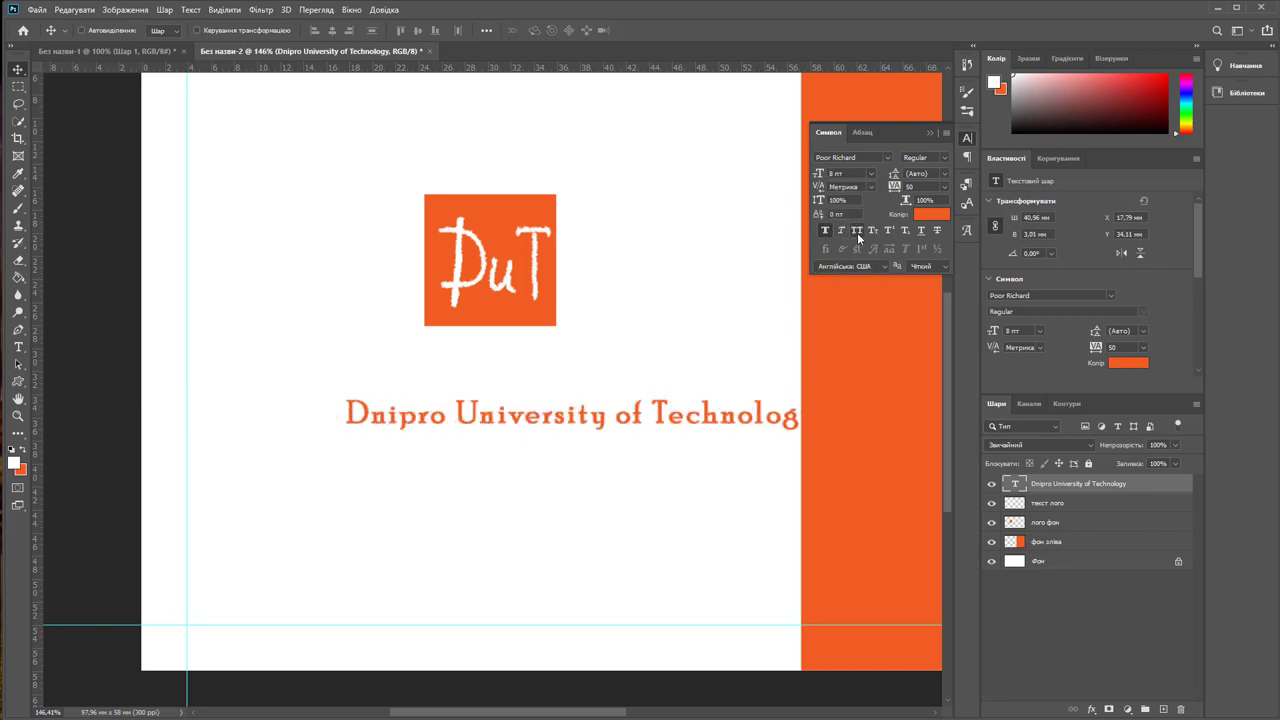
drag(632, 424, 581, 381)
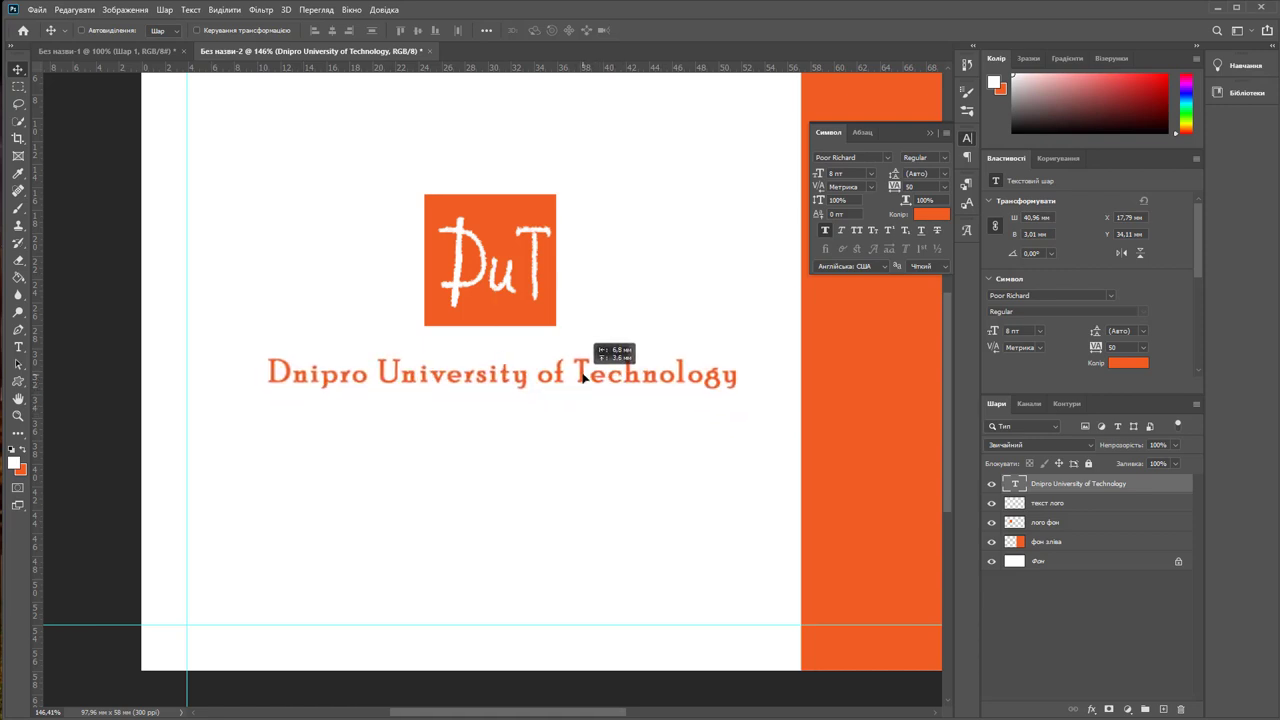
drag(581, 381, 584, 378)
Set the university name to Bebas Neue 10 pt, centred under the logo
click(869, 179)
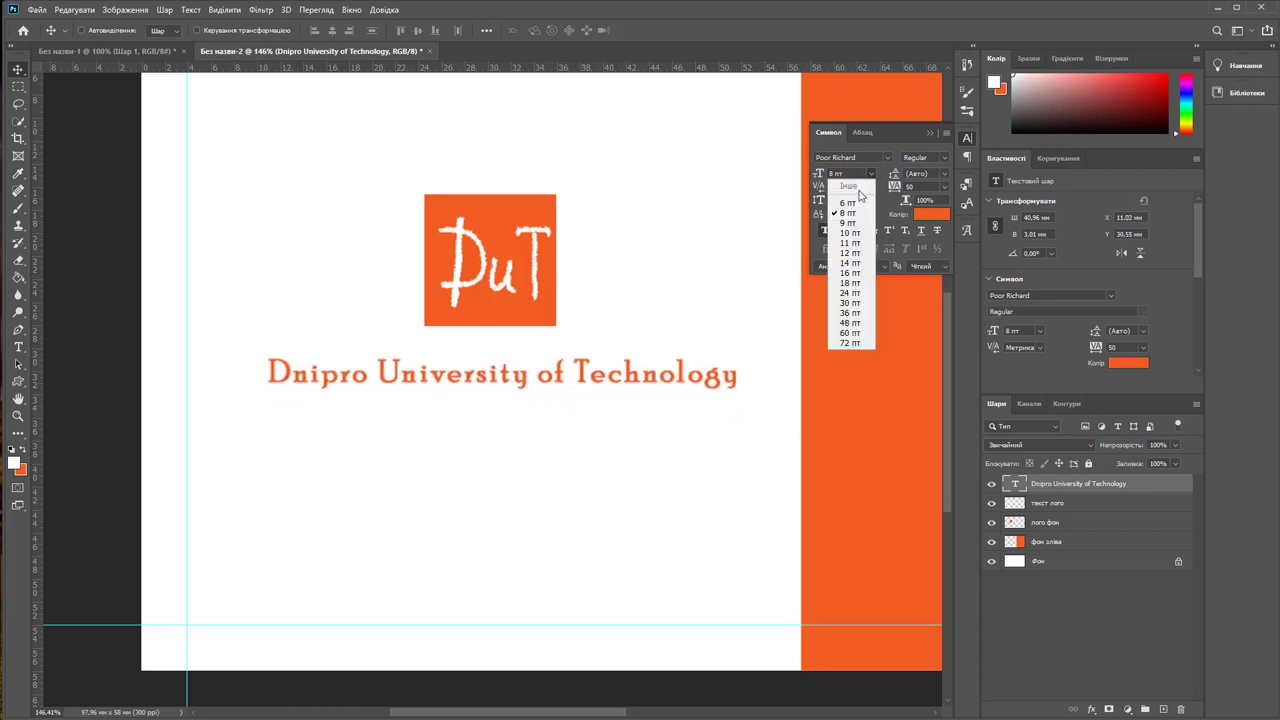
click(848, 236)
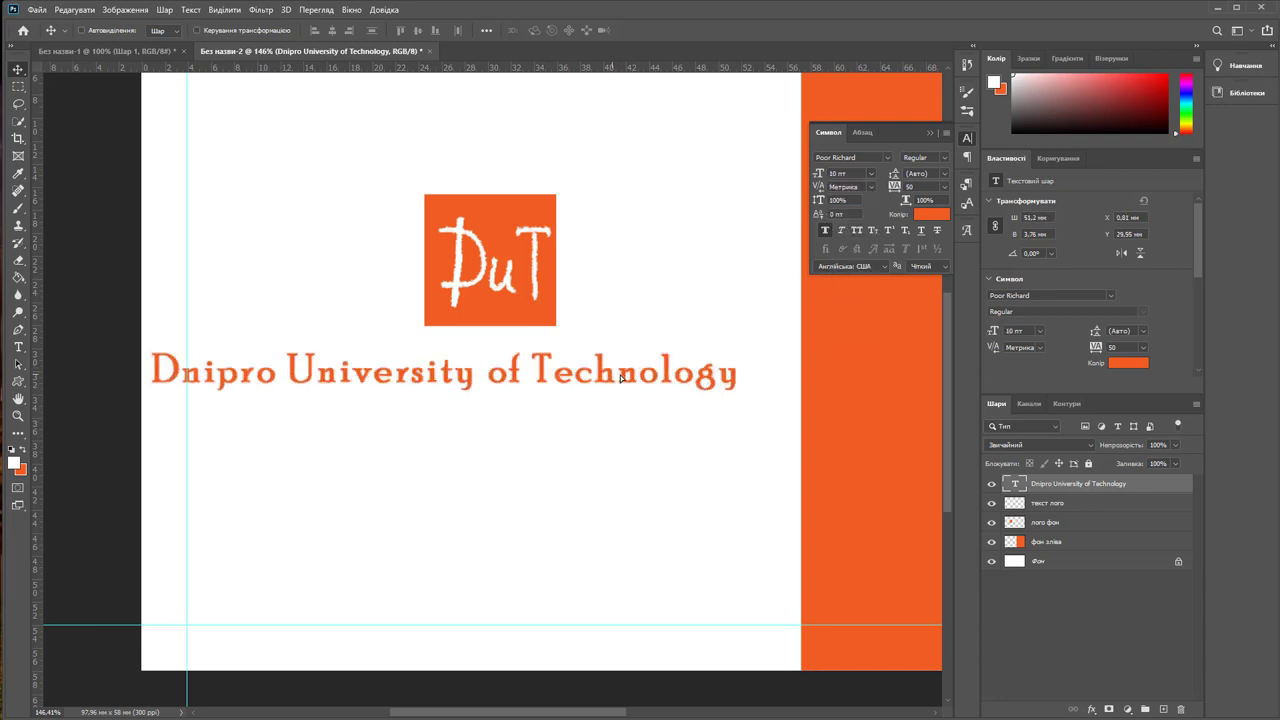
drag(620, 377, 659, 382)
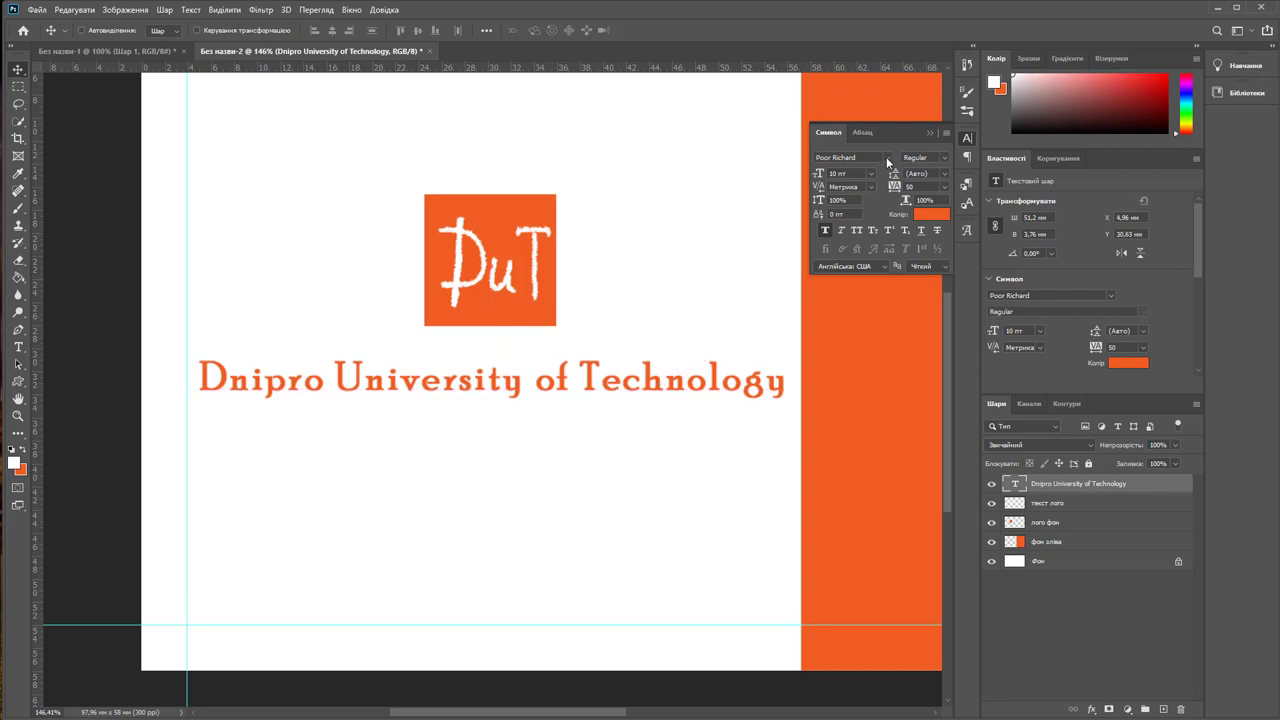
click(887, 158)
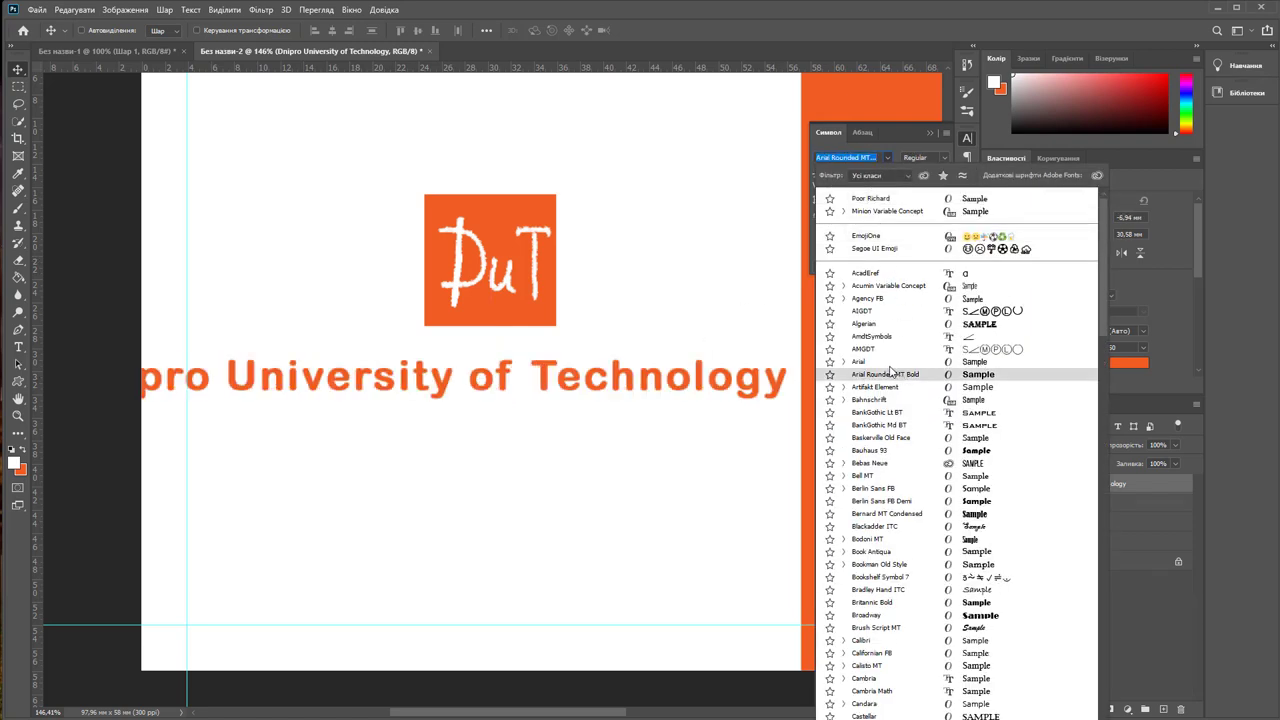
scroll(891, 370, down, 2)
scroll(885, 372, down, 1)
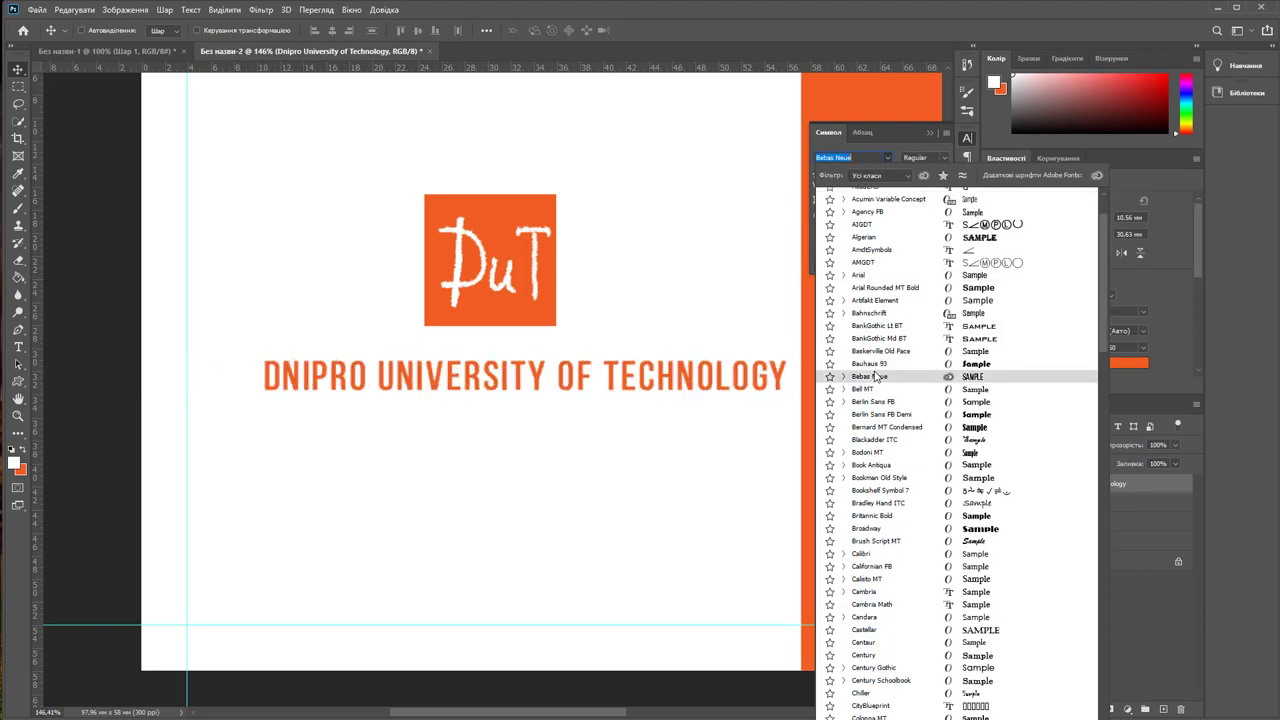
click(876, 376)
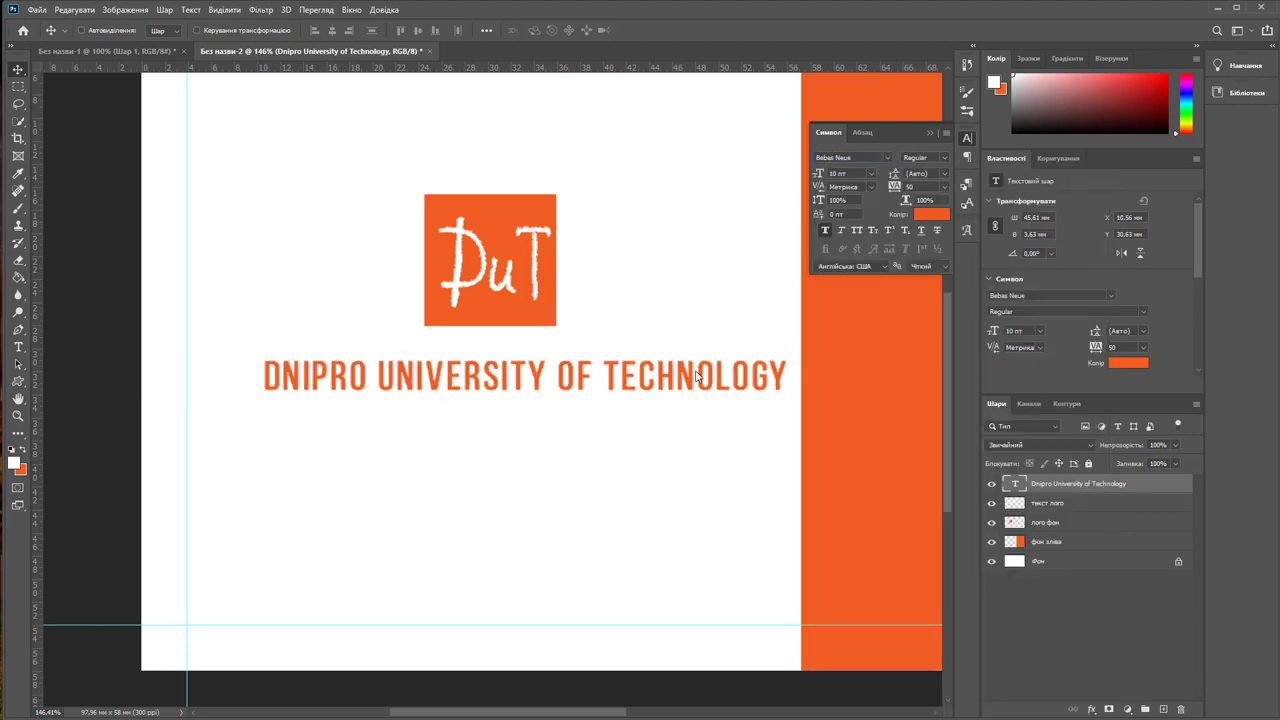
drag(673, 383, 653, 382)
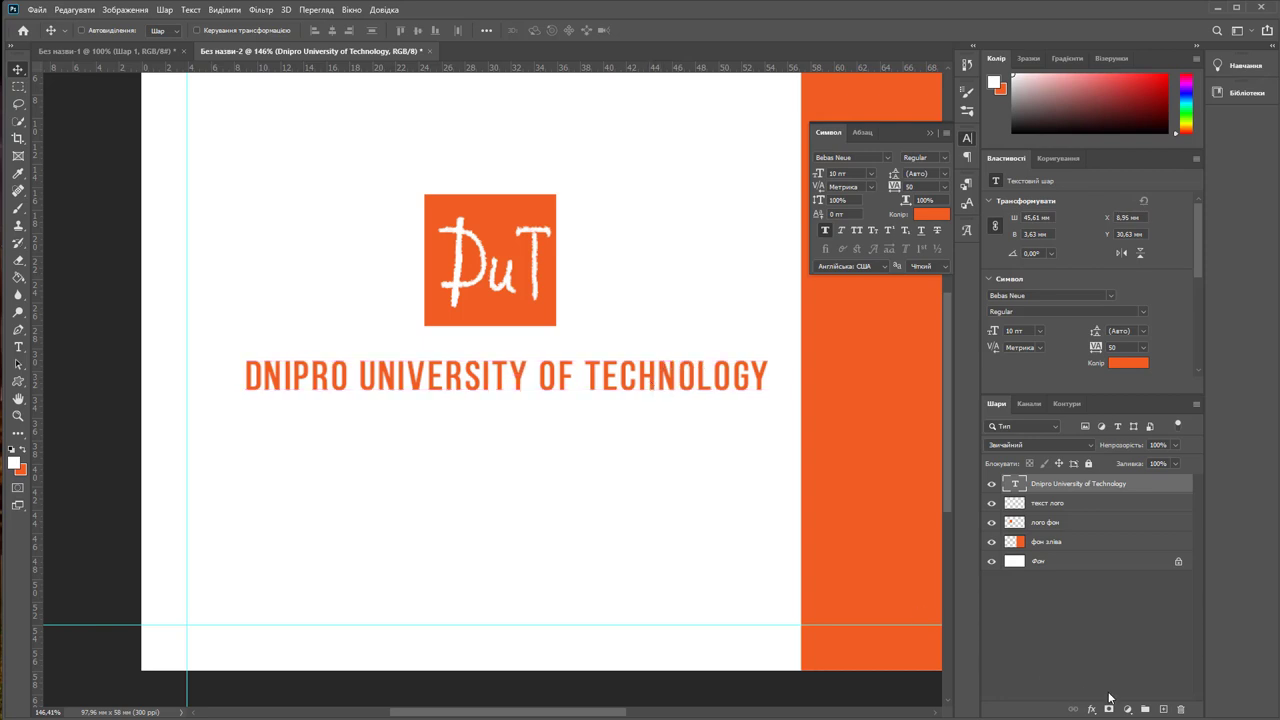
Add a new layer named 'лінія' and ready an orange brush
click(1163, 709)
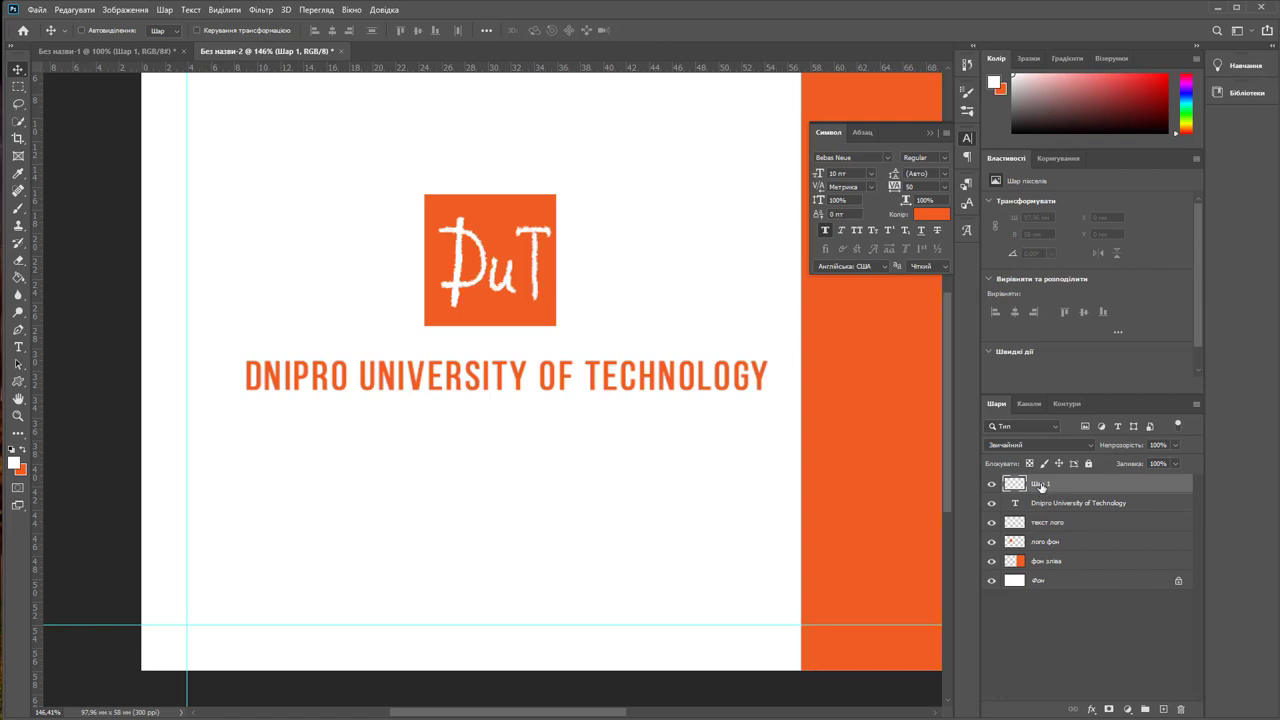
double_click(1040, 484)
text(лінія)
key(Return)
key(b)
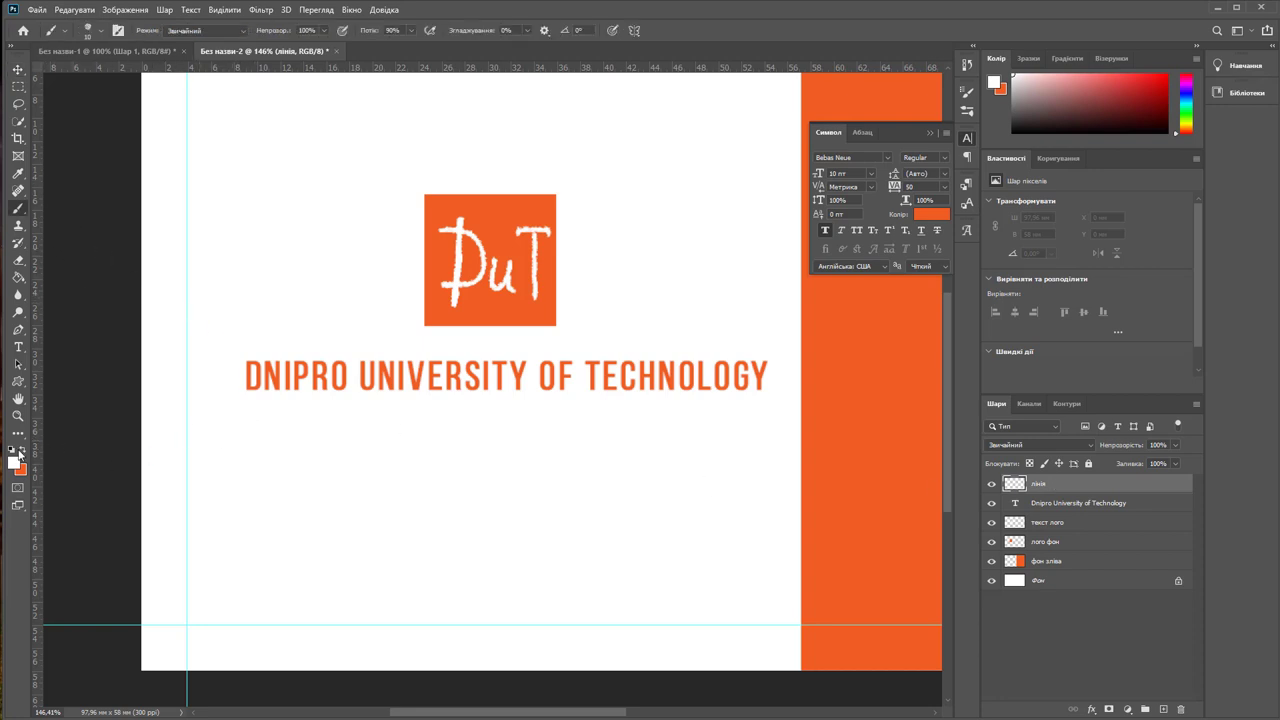
click(23, 450)
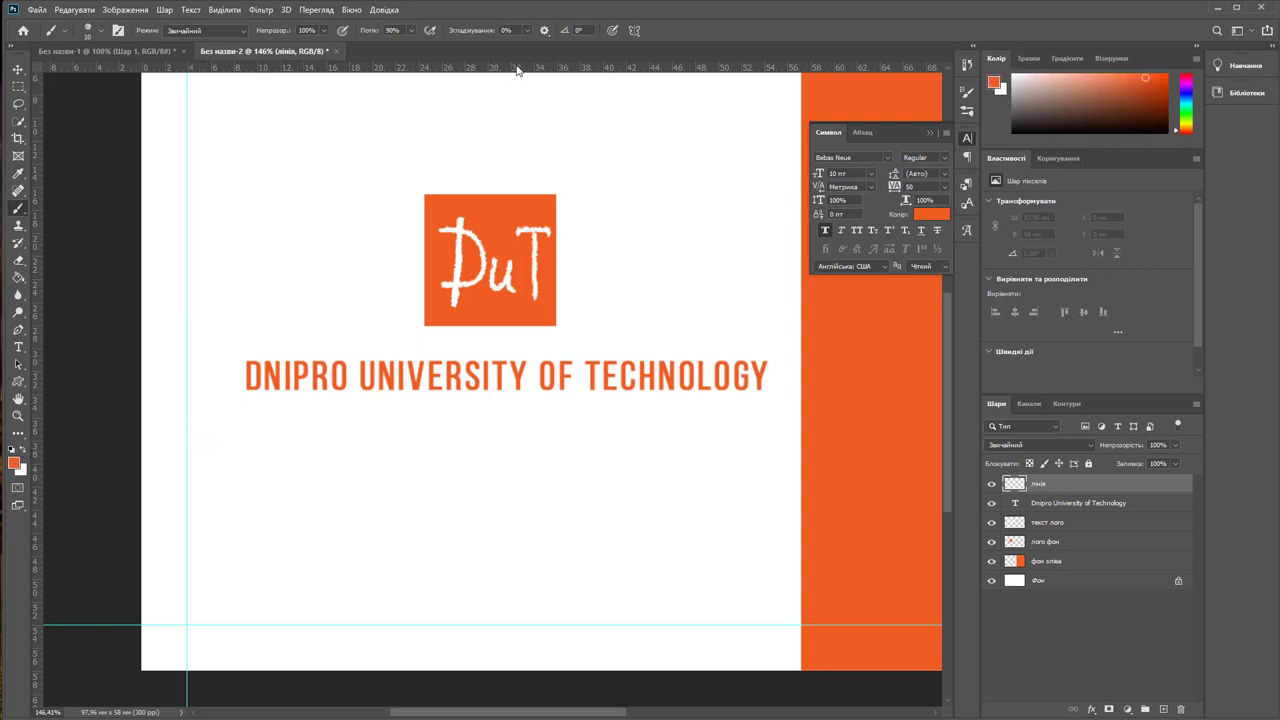
Paint a straight orange line along a guide under the name, then remove the guides
mouse_move(516, 68)
mouse_down()
mouse_move(489, 454)
mouse_move(490, 438)
mouse_up()
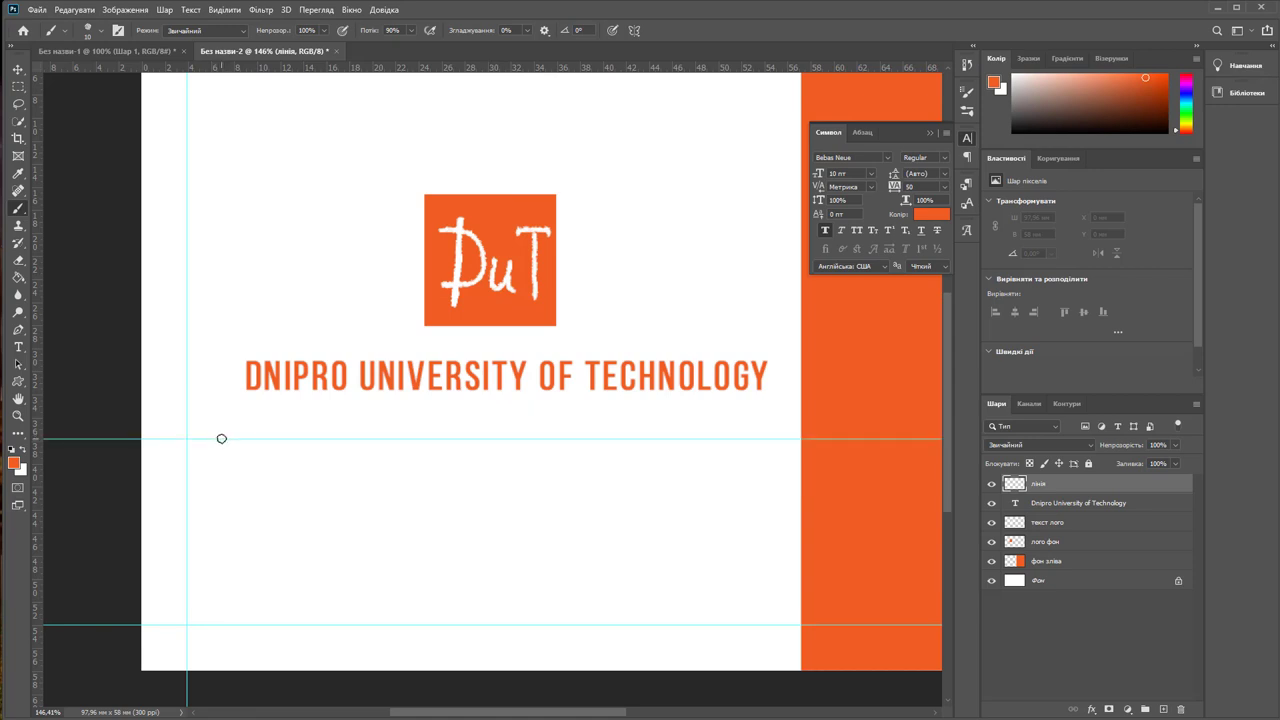
click(221, 438)
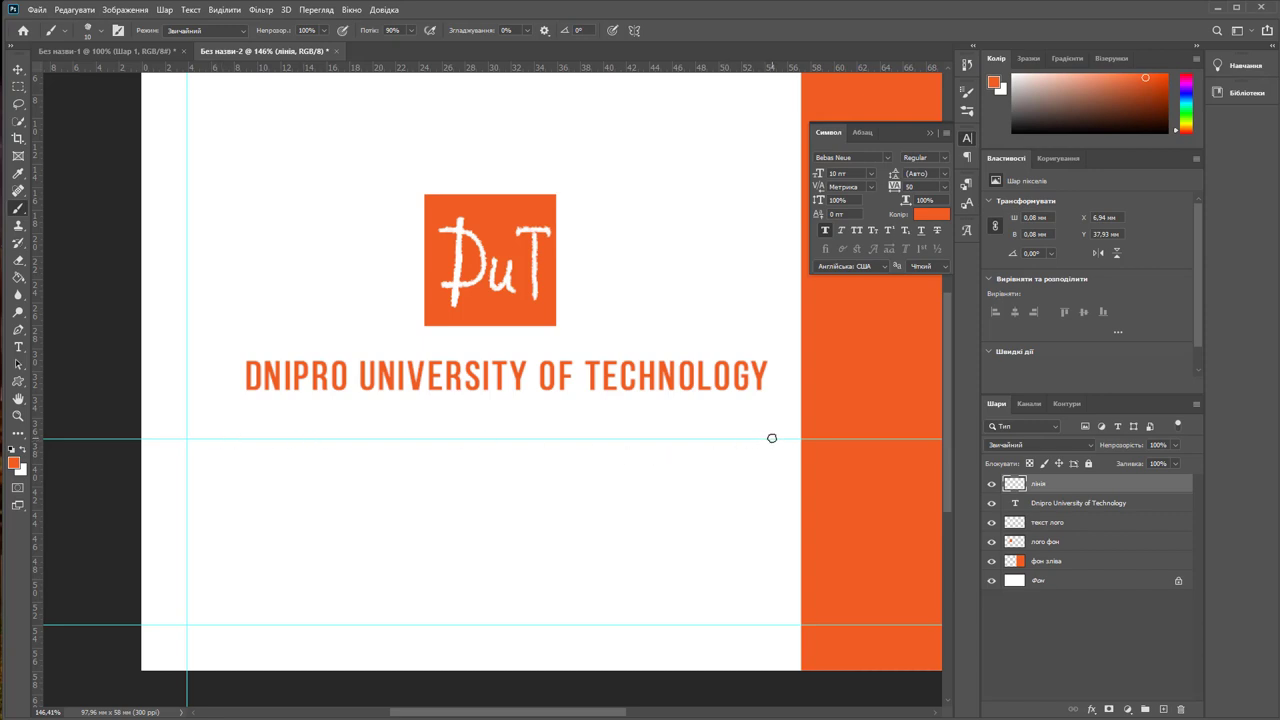
shift+click(772, 438)
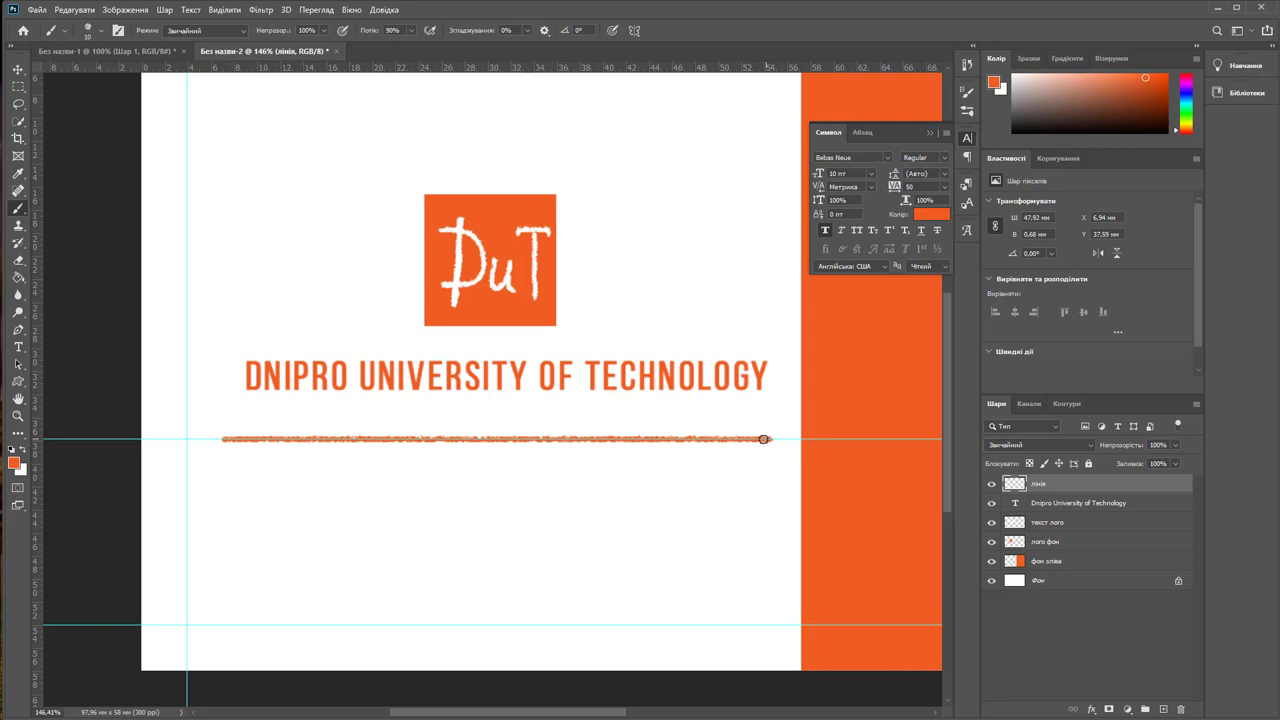
click(18, 69)
drag(414, 443, 440, 72)
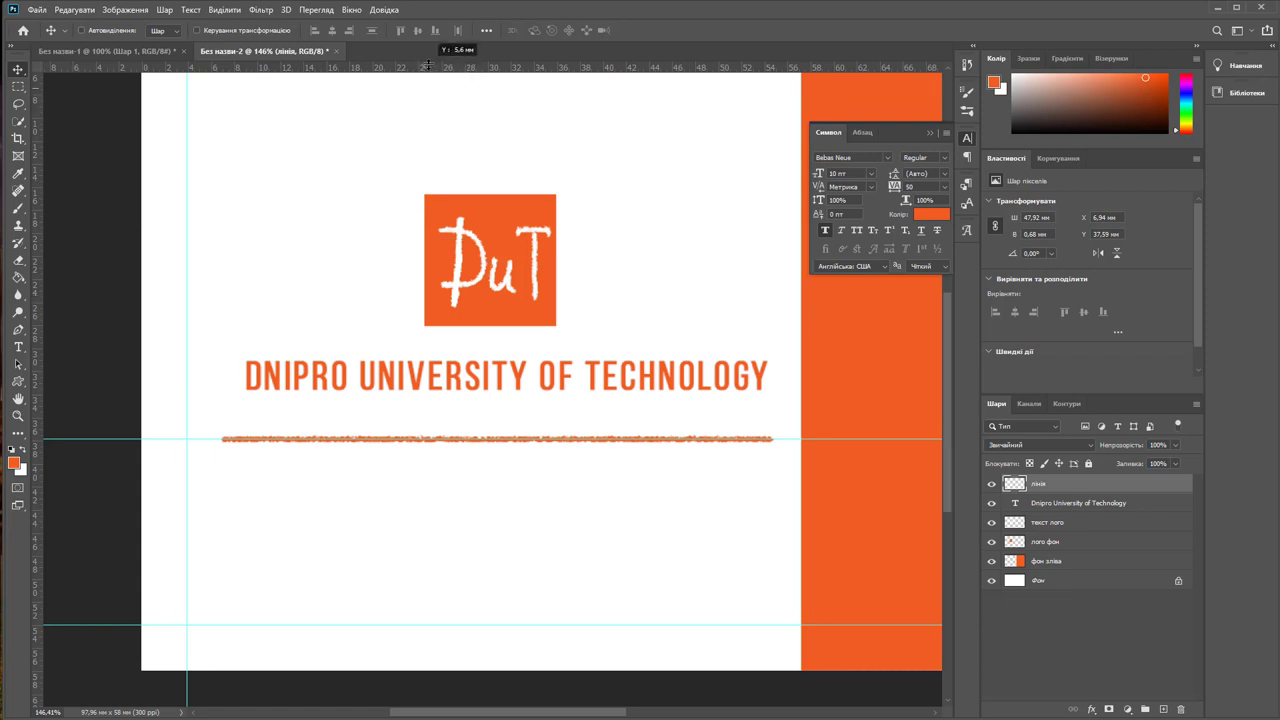
drag(440, 438, 440, 72)
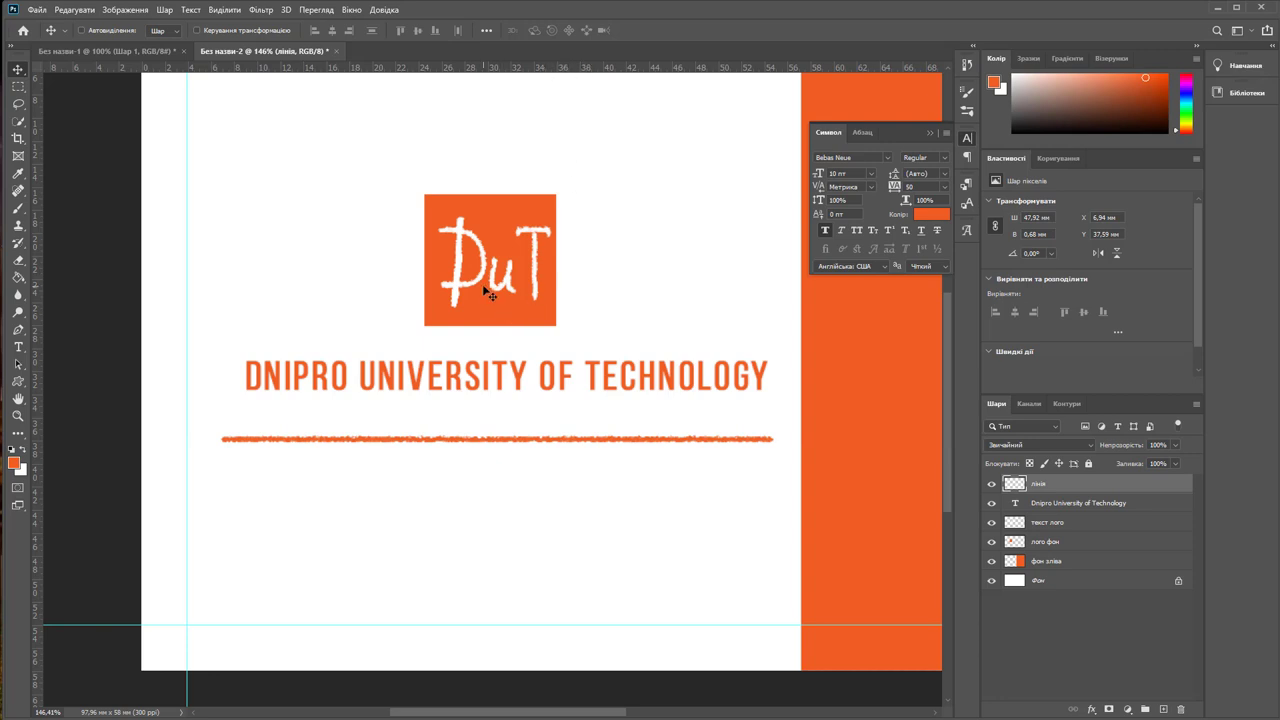
Compare with the reference mockup and select the university name text layer
click(155, 52)
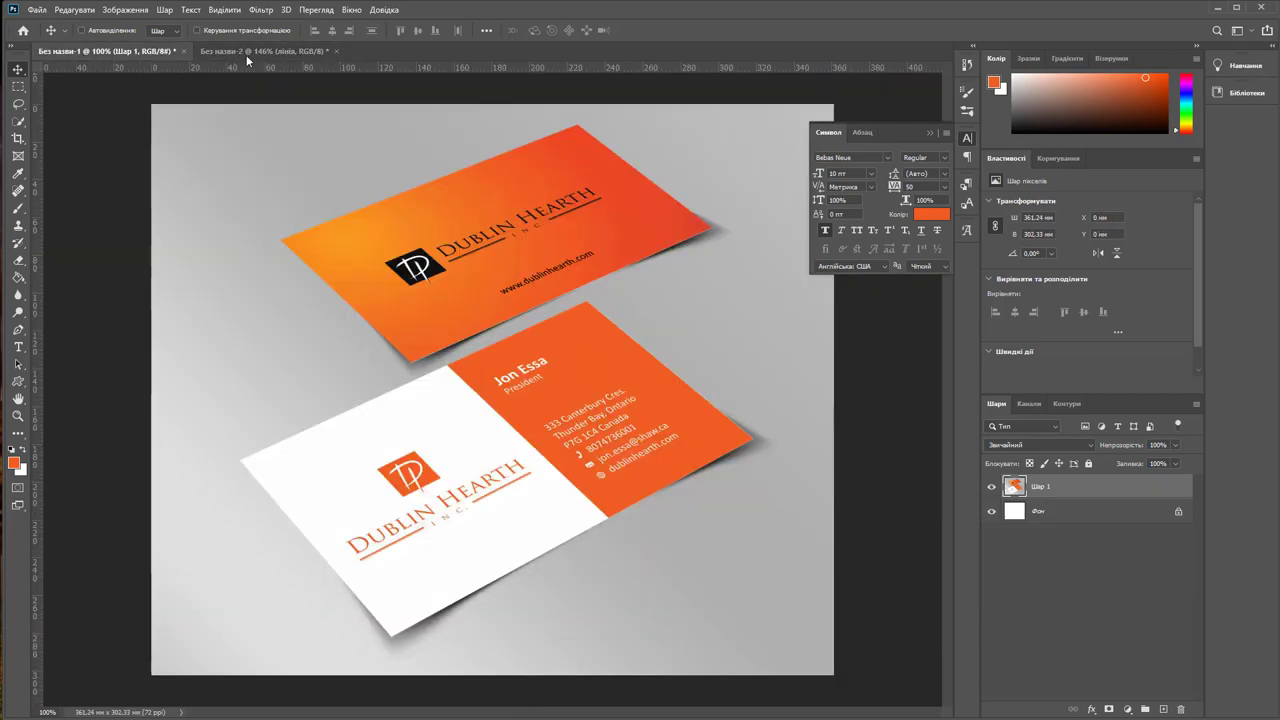
click(288, 54)
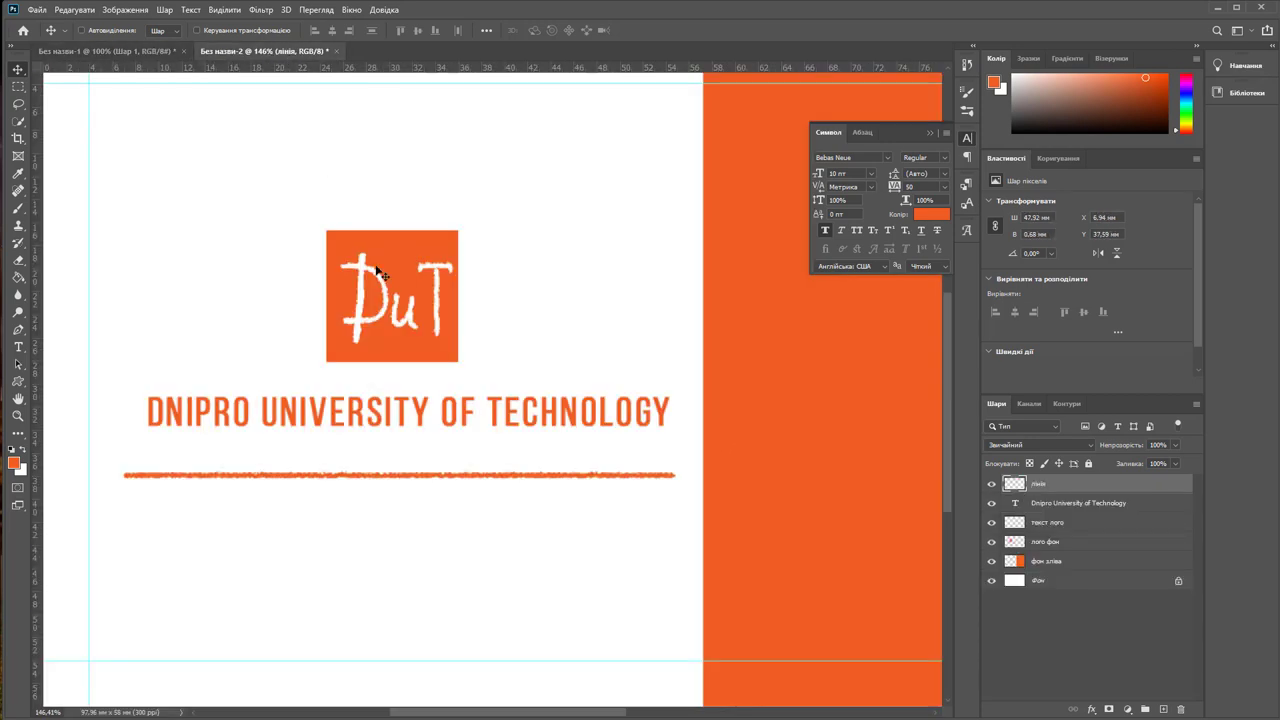
right_click(388, 417)
click(400, 421)
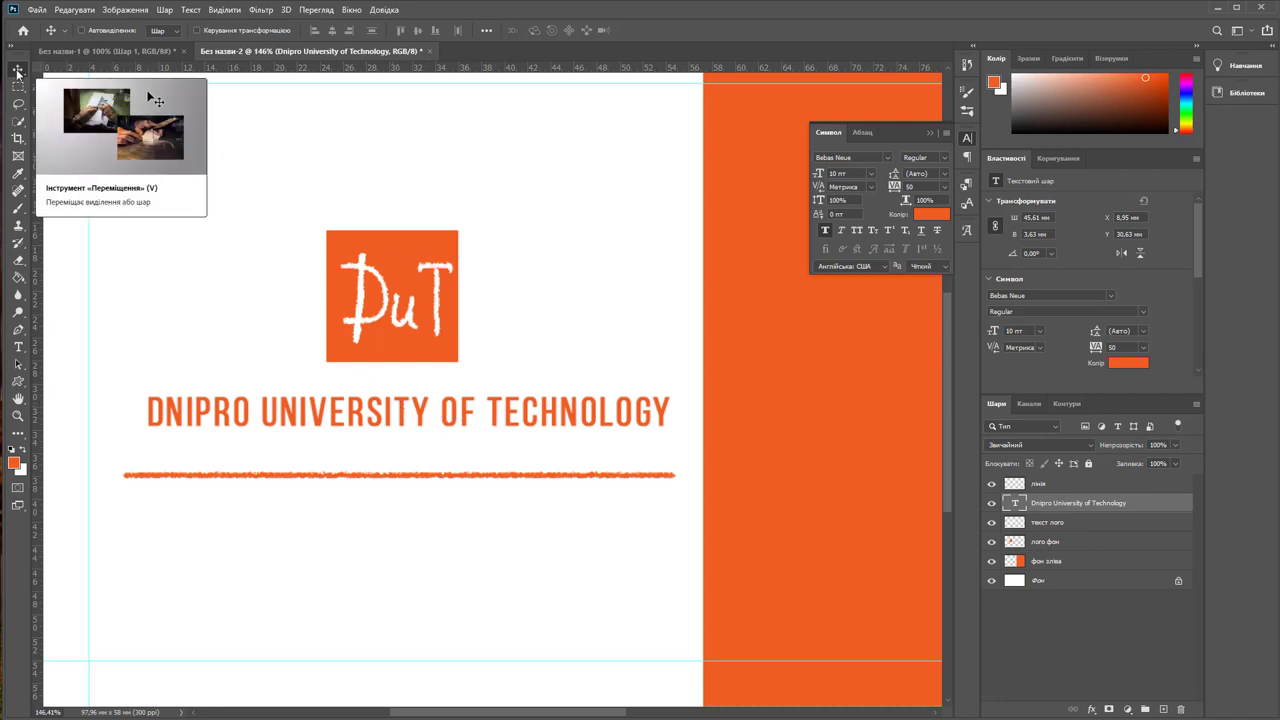
Copy the university name below the line, retype it as 'EDU.', and centre it on the line
drag(423, 412, 420, 529)
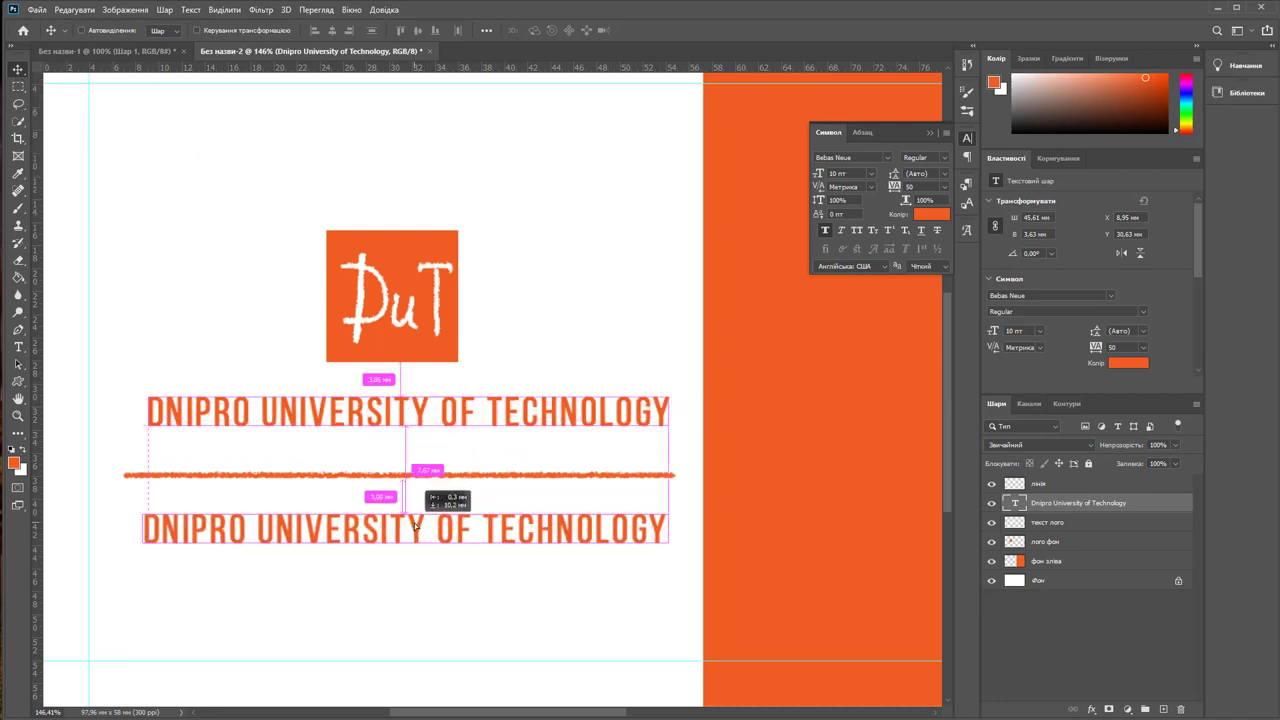
double_click(460, 535)
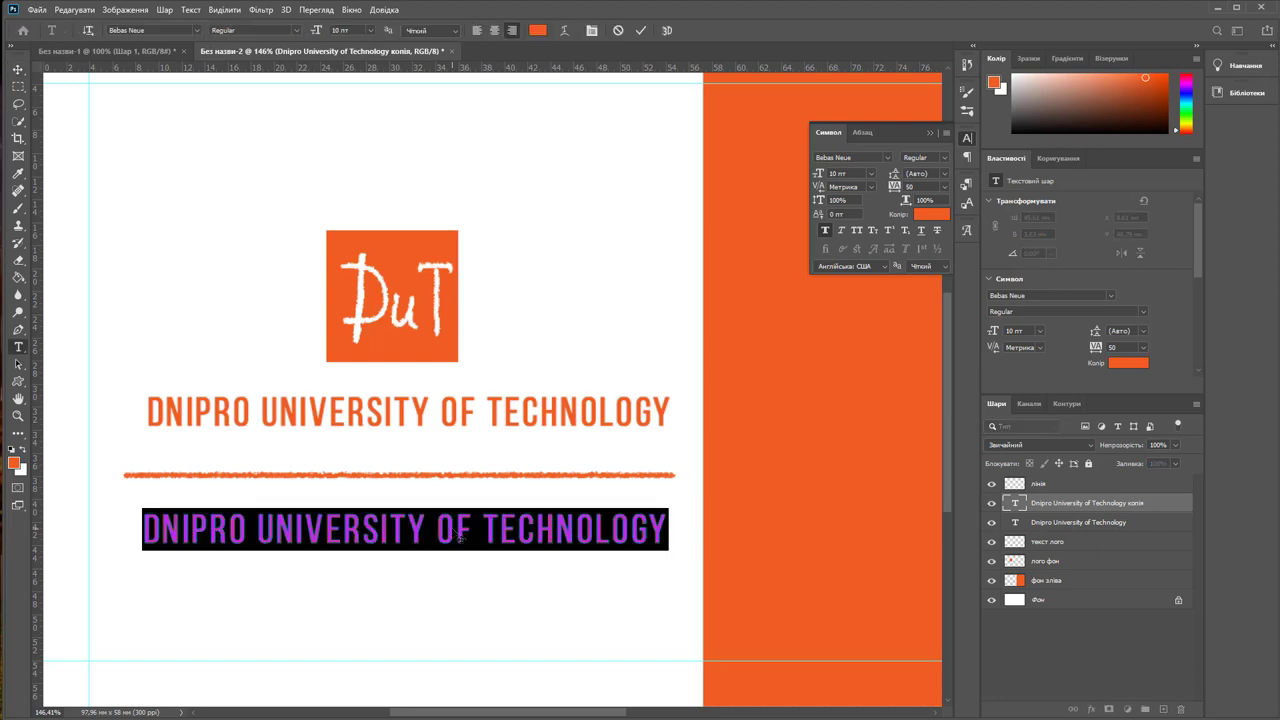
text(у)
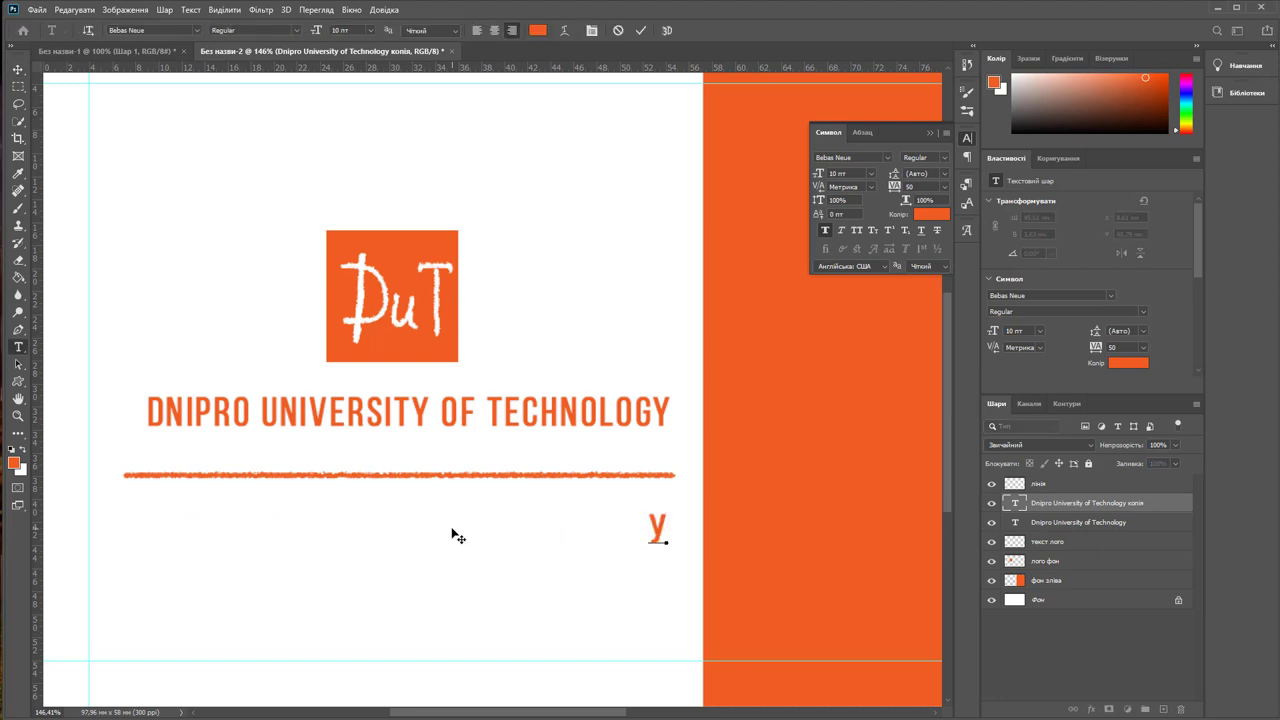
key(BackSpace)
text(EDU)
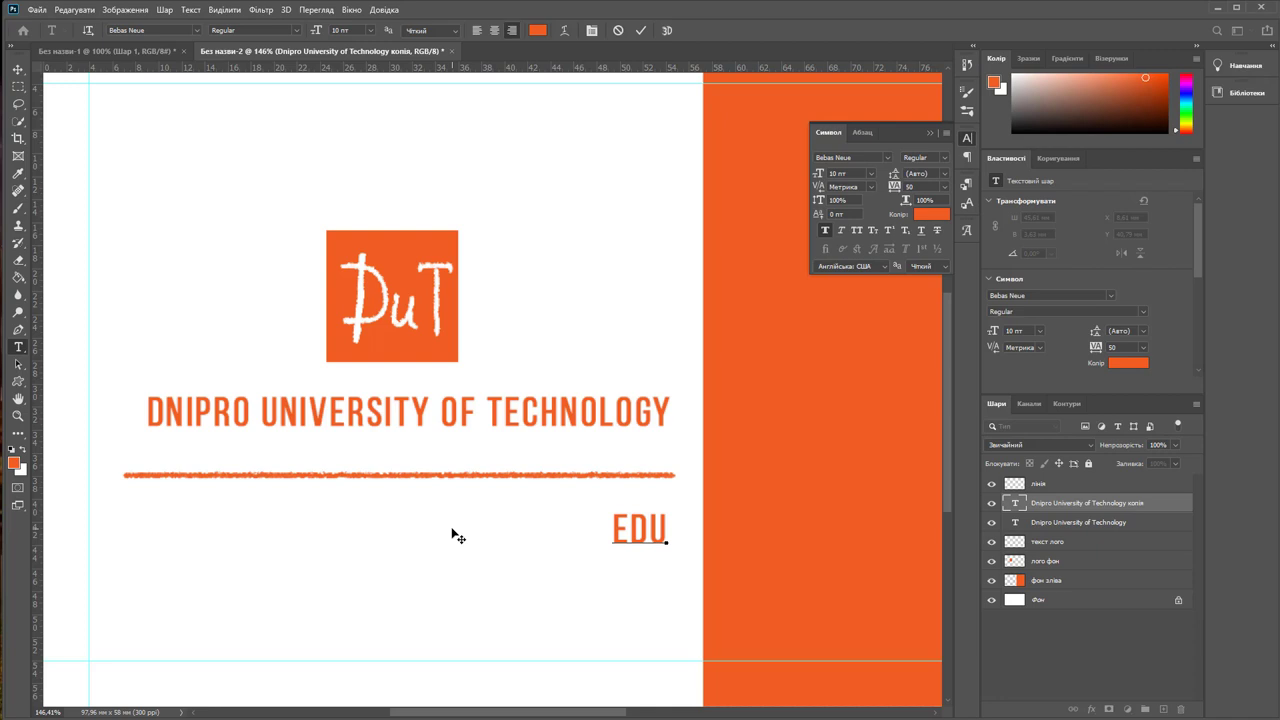
text(.)
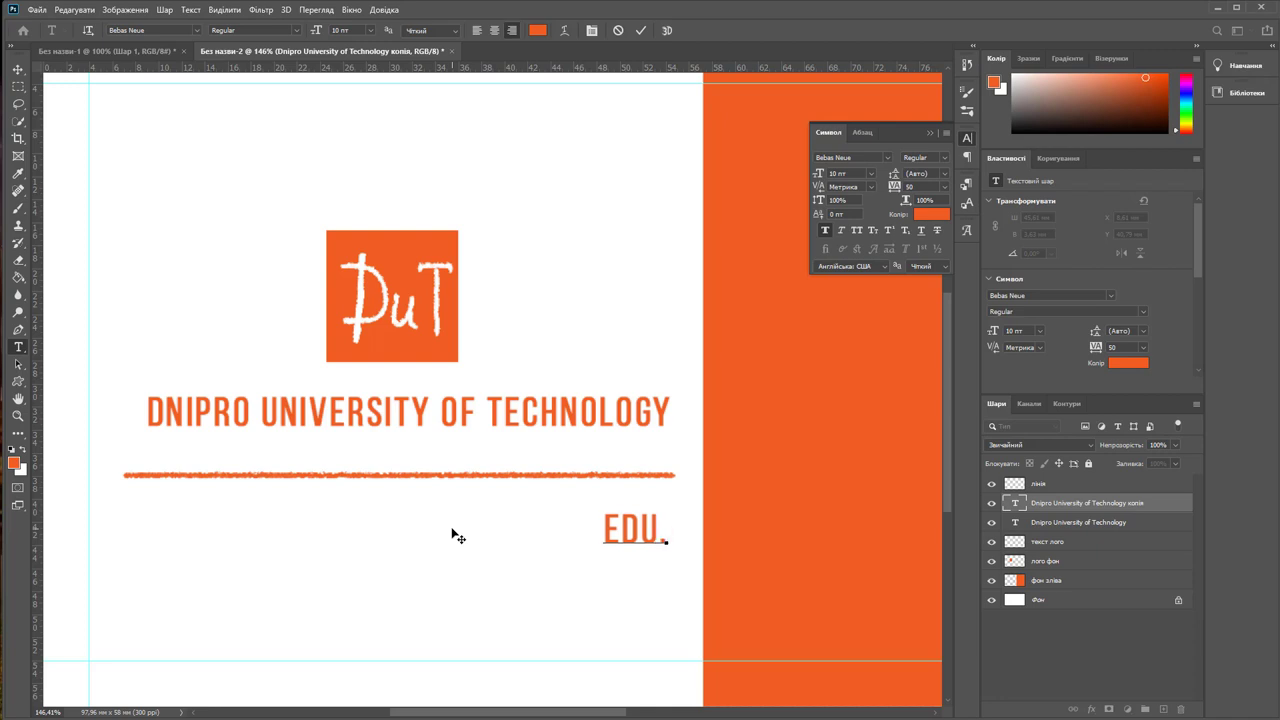
click(18, 69)
mouse_move(645, 532)
mouse_down()
mouse_move(527, 517)
mouse_move(409, 478)
mouse_up()
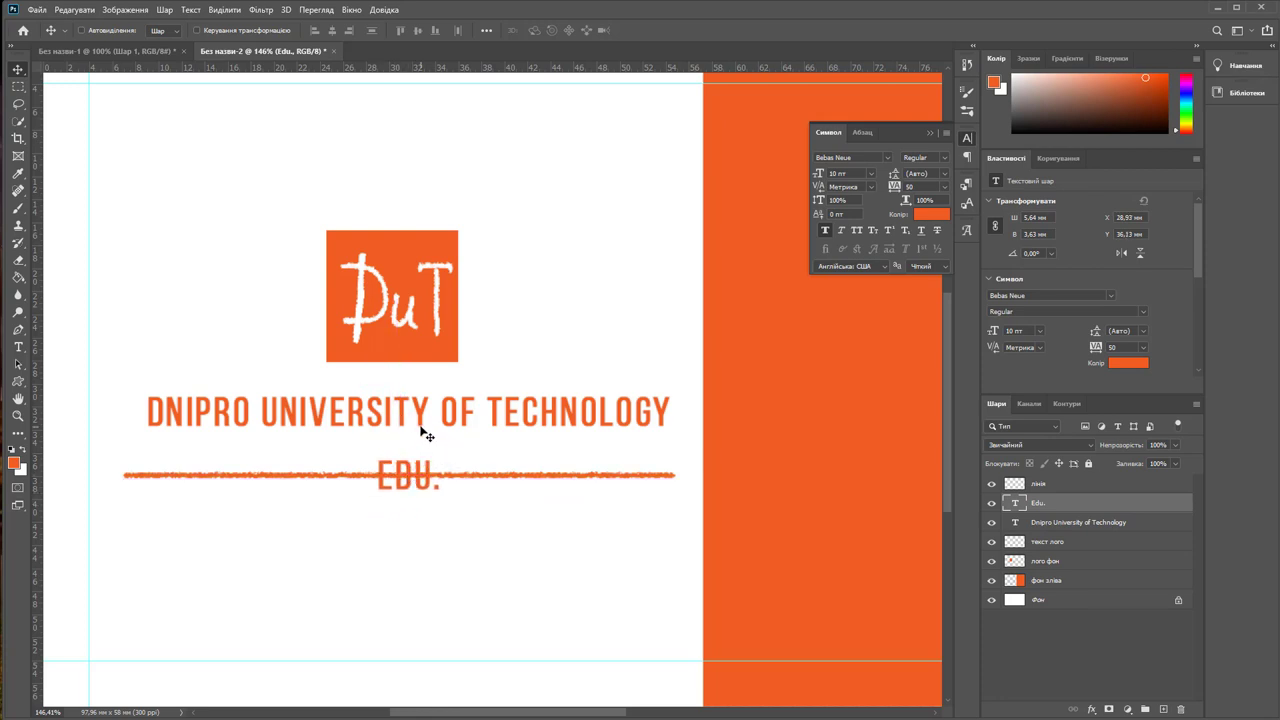
Delete a rectangle of the 'лінія' layer around 'EDU.', deselect, and zoom out to the card
click(1083, 487)
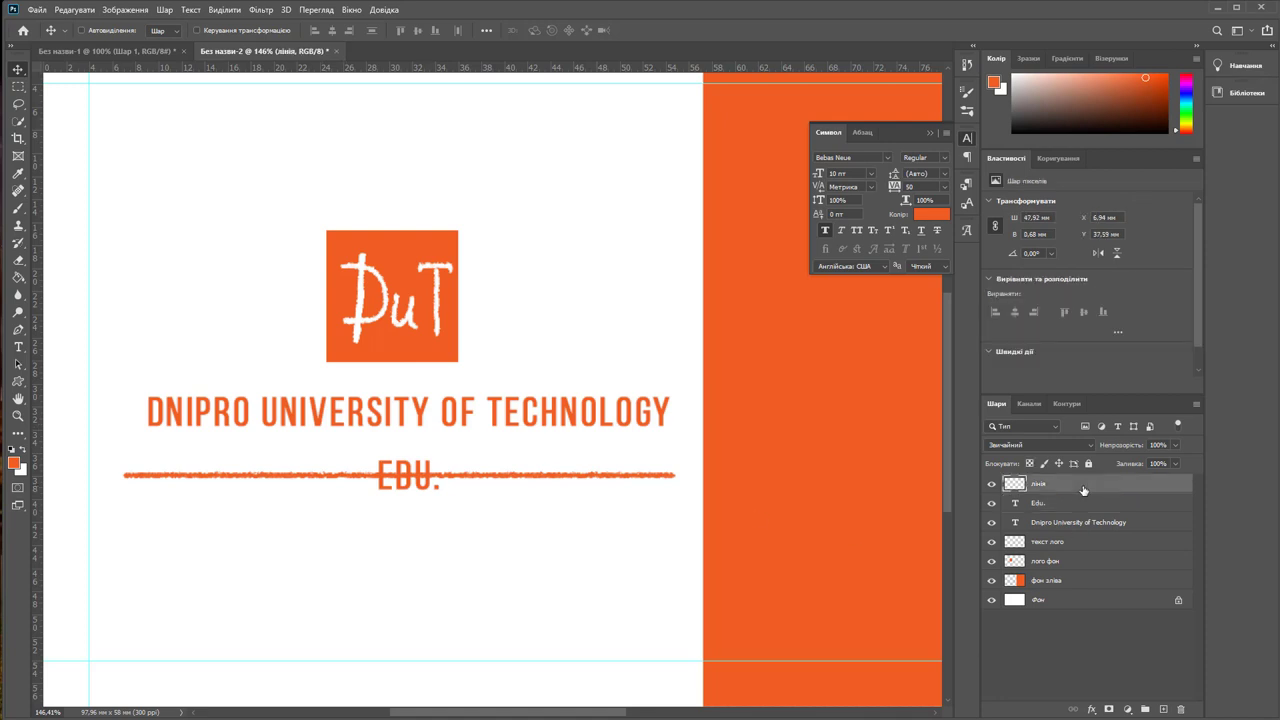
click(22, 87)
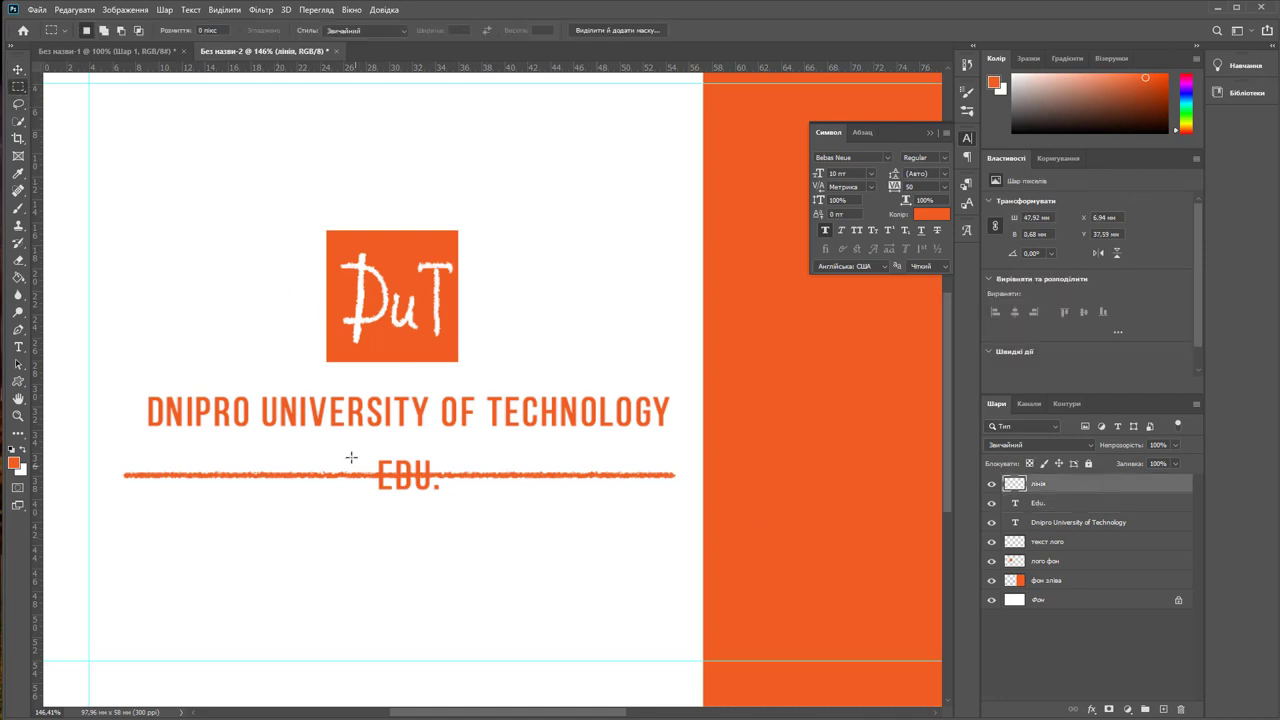
drag(352, 449, 466, 504)
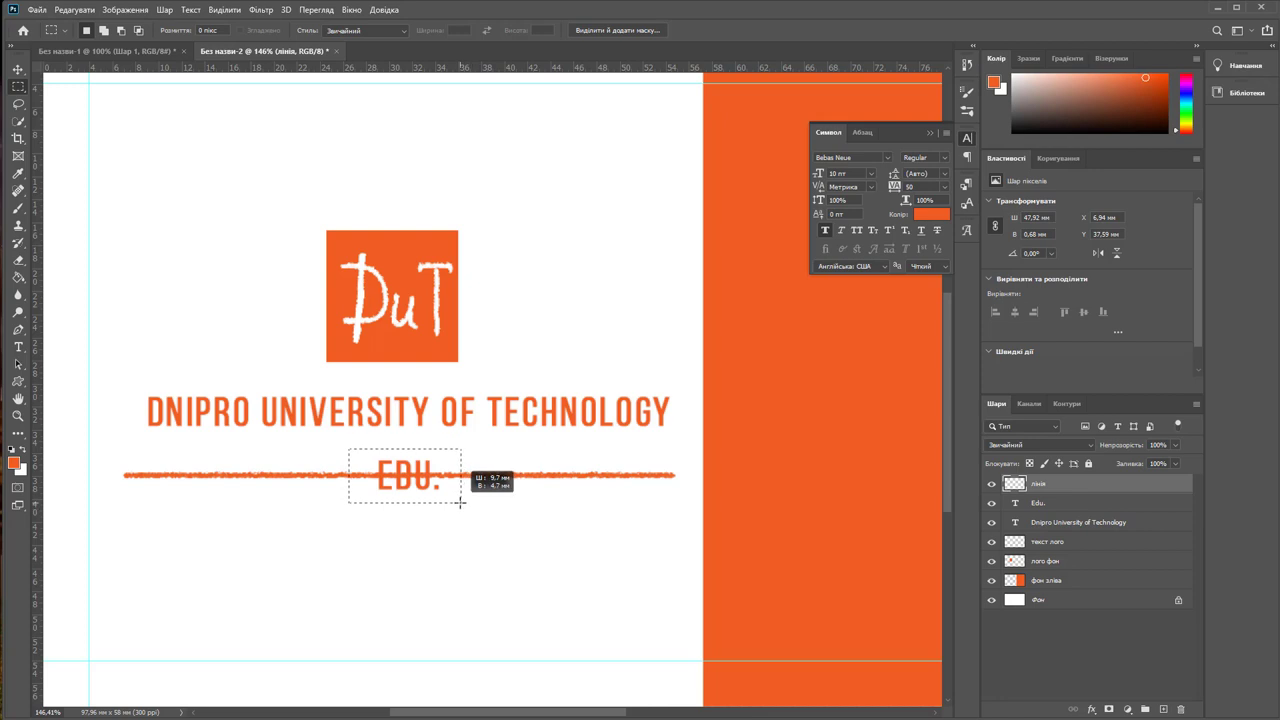
key(Delete)
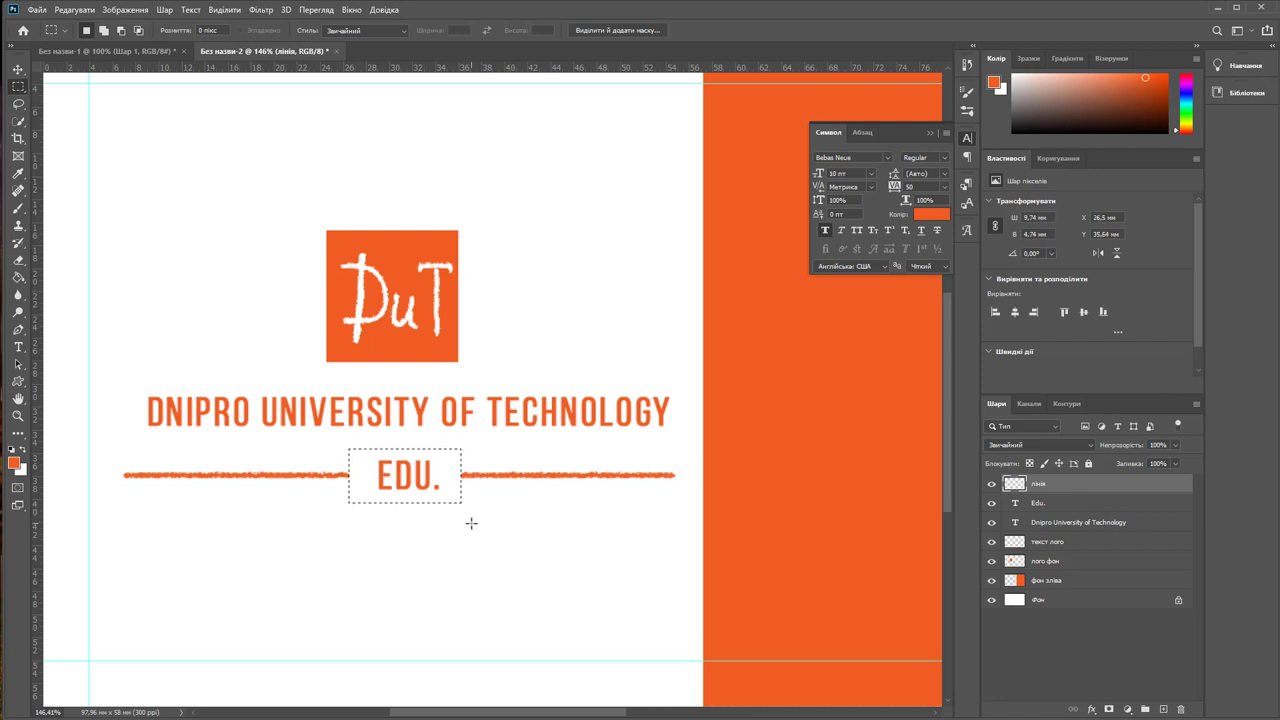
key(ctrl+d)
key(ctrl+minus)
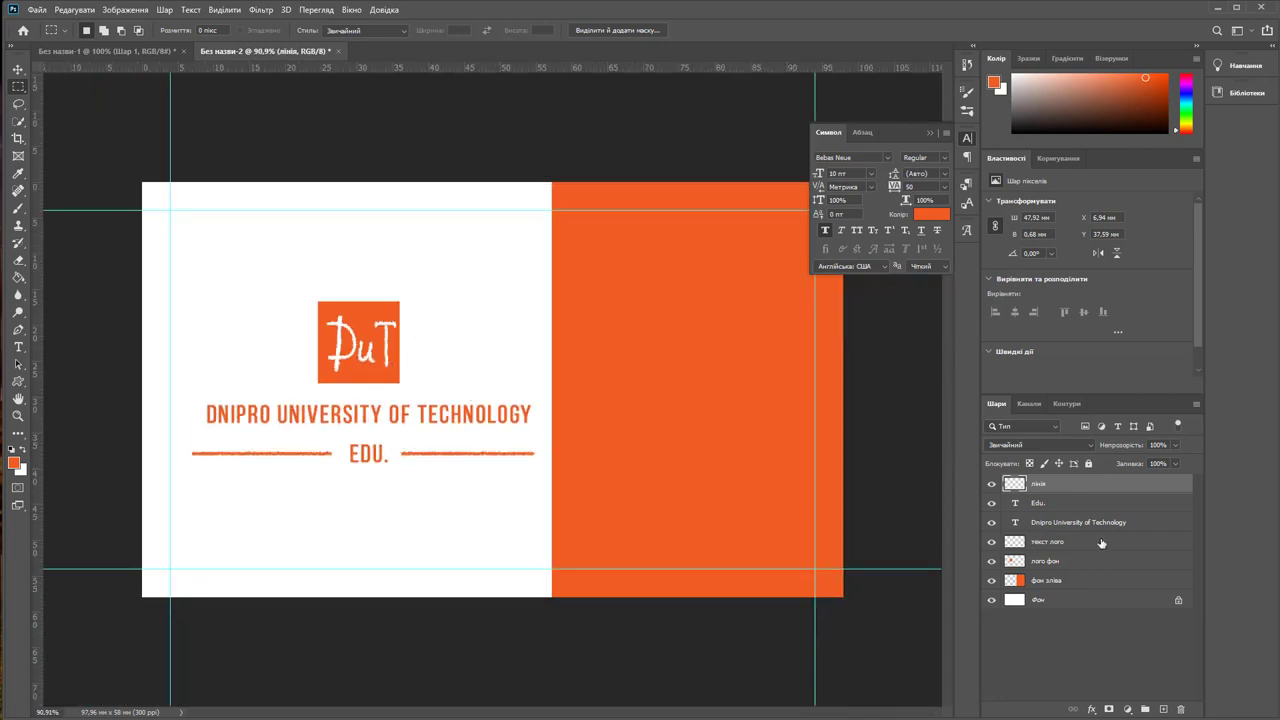
Group the line, EDU., university name and logo layers as 'Логотип' and collapse it
shift+click(1070, 562)
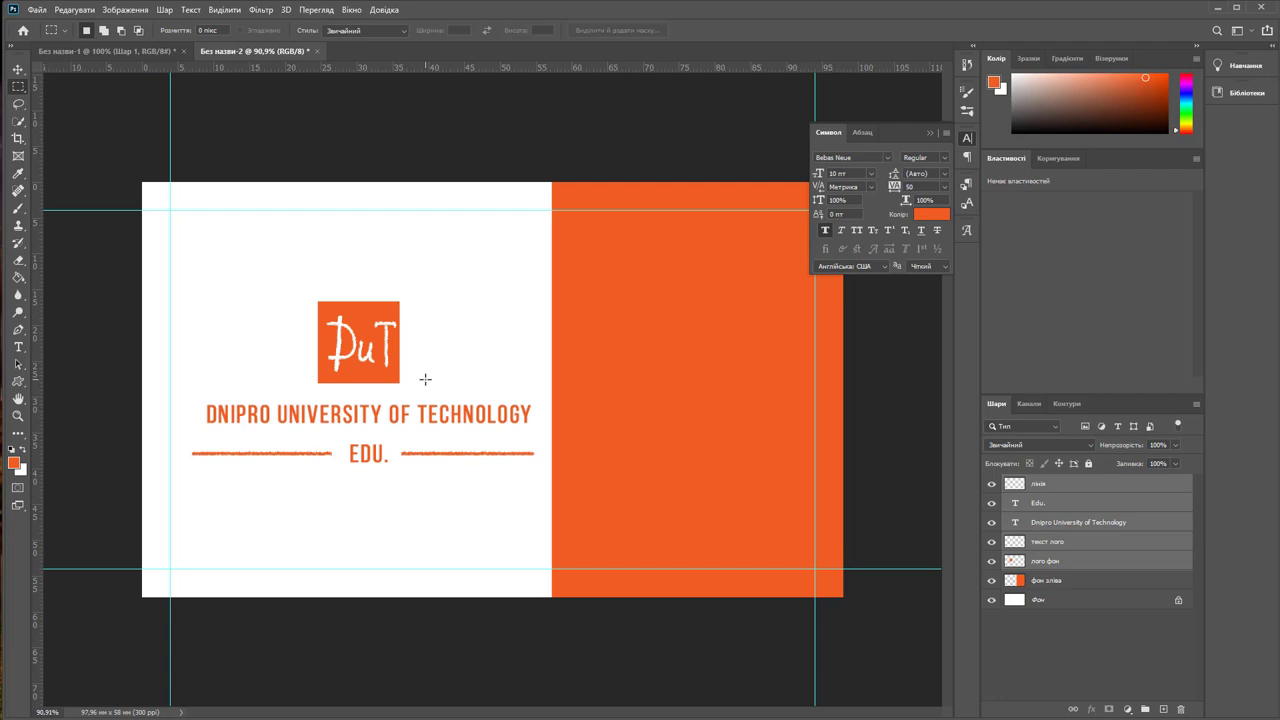
key(ctrl+g)
double_click(1045, 484)
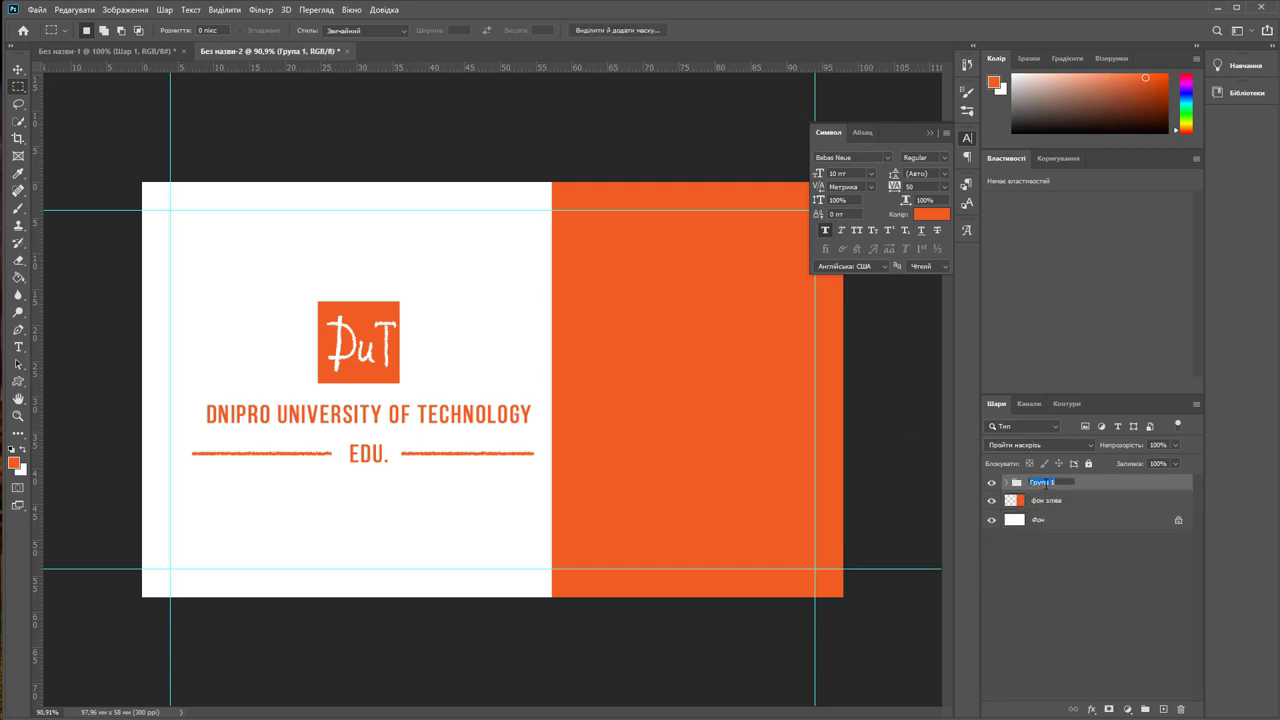
text(Логотип)
key(Return)
click(1008, 483)
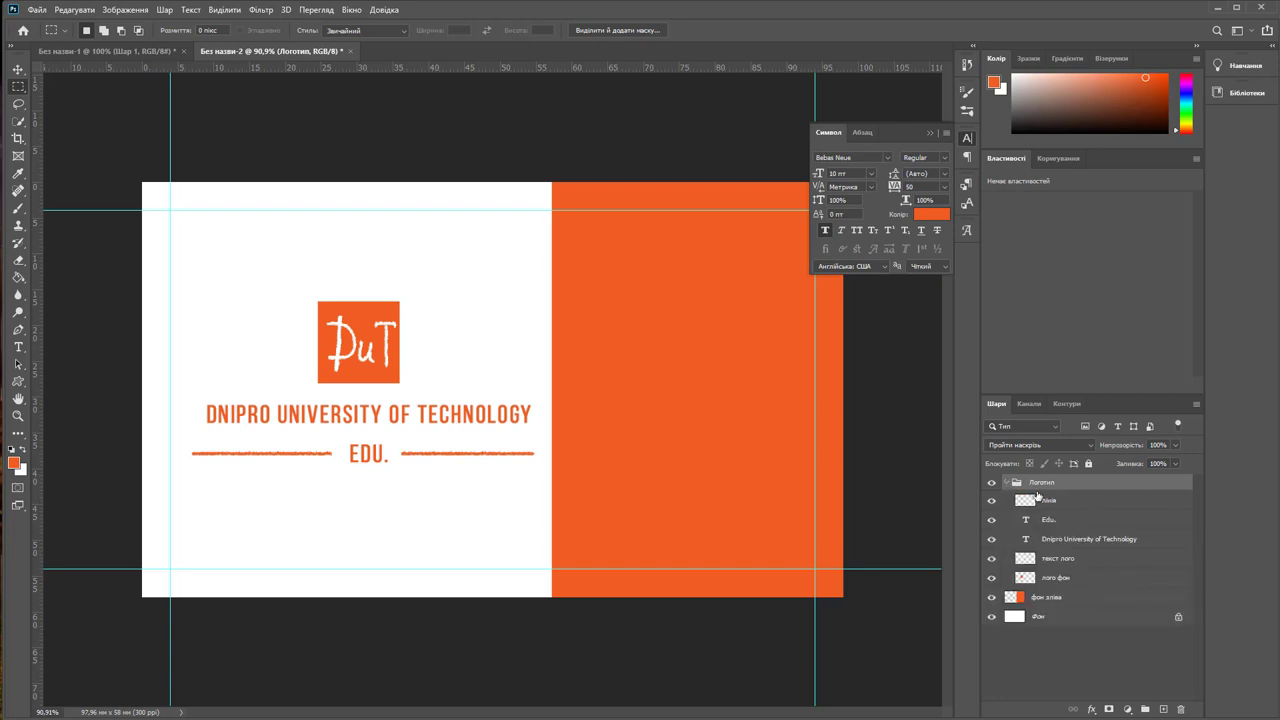
click(1008, 484)
click(1006, 487)
click(1007, 486)
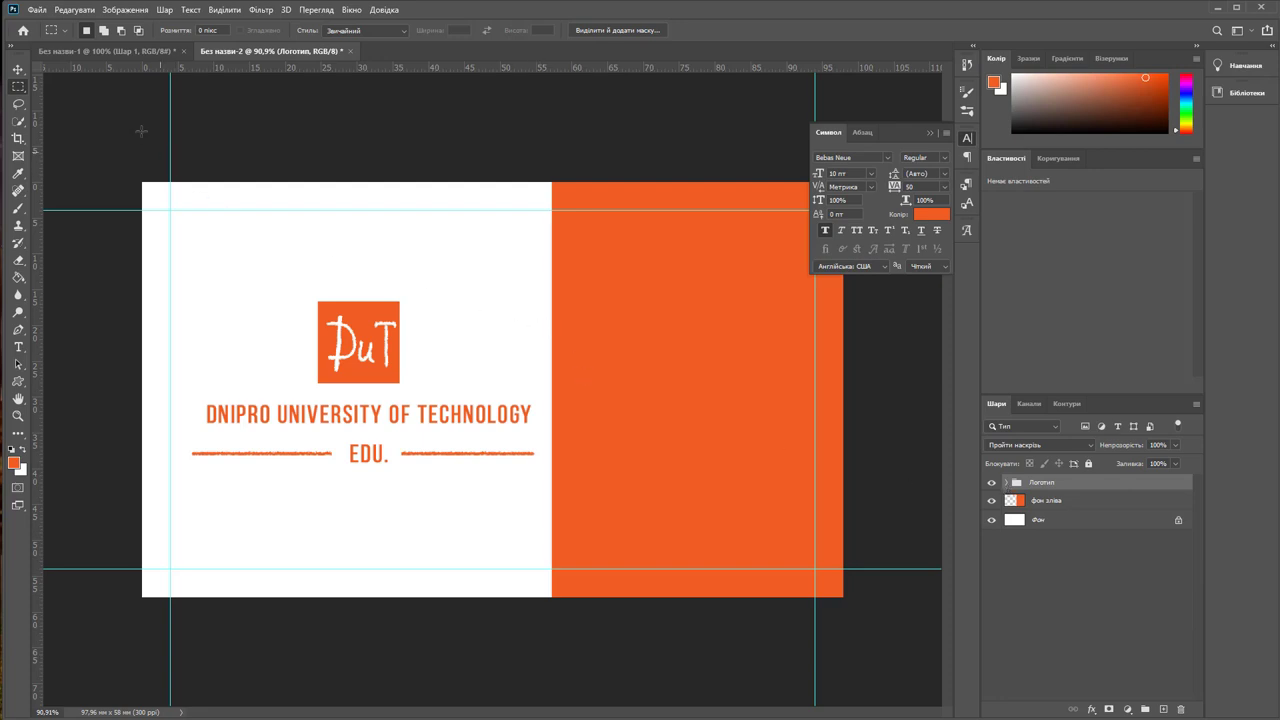
click(150, 53)
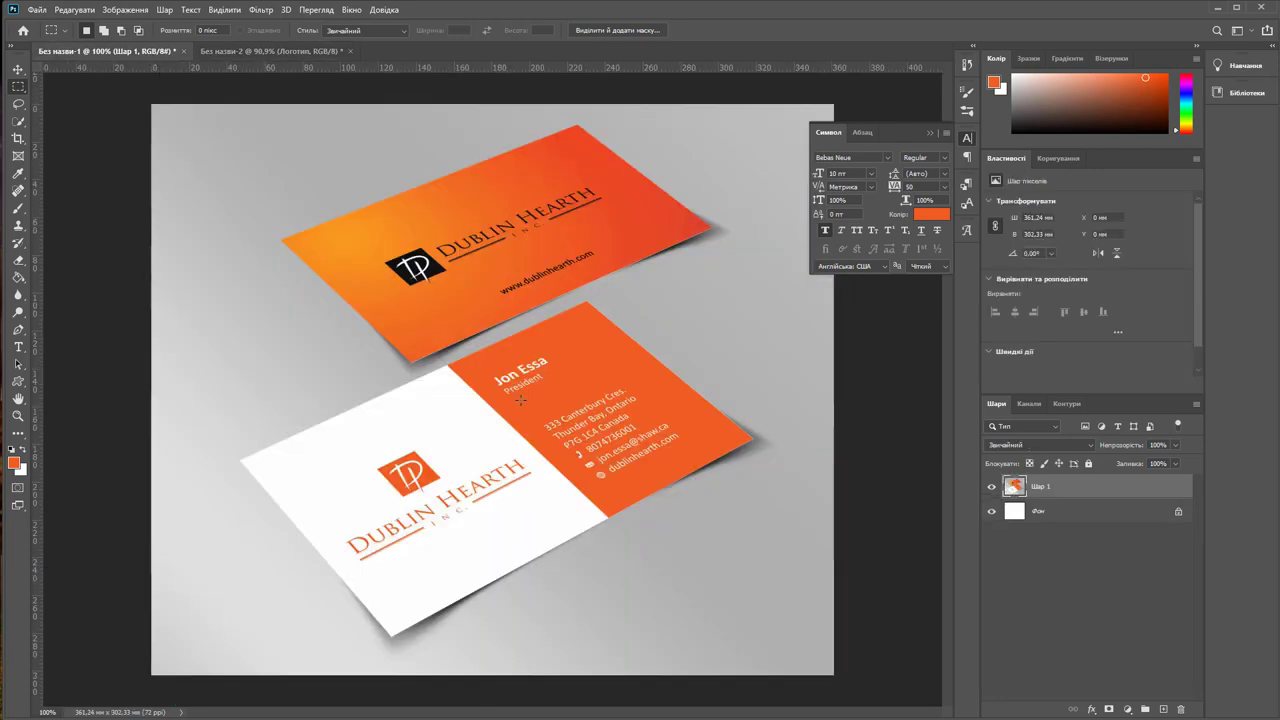
Set white foreground, copy the university name up and right, and move the copy above the group
click(247, 52)
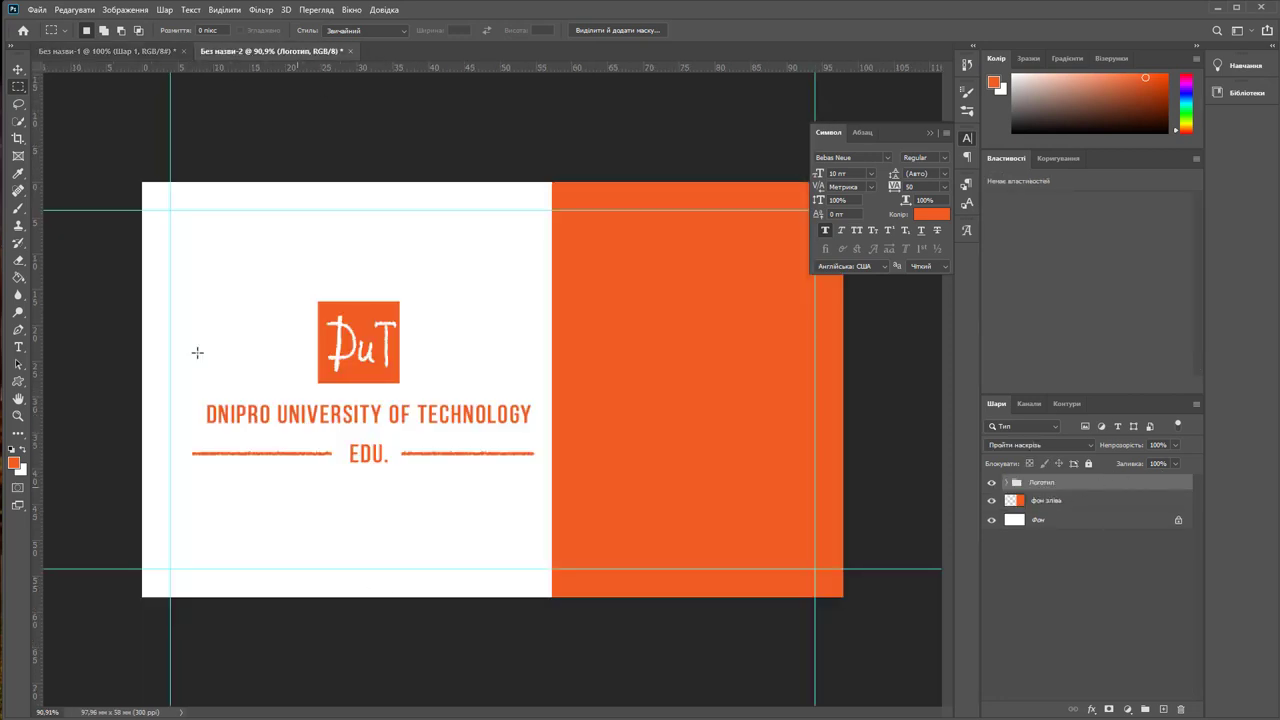
click(24, 451)
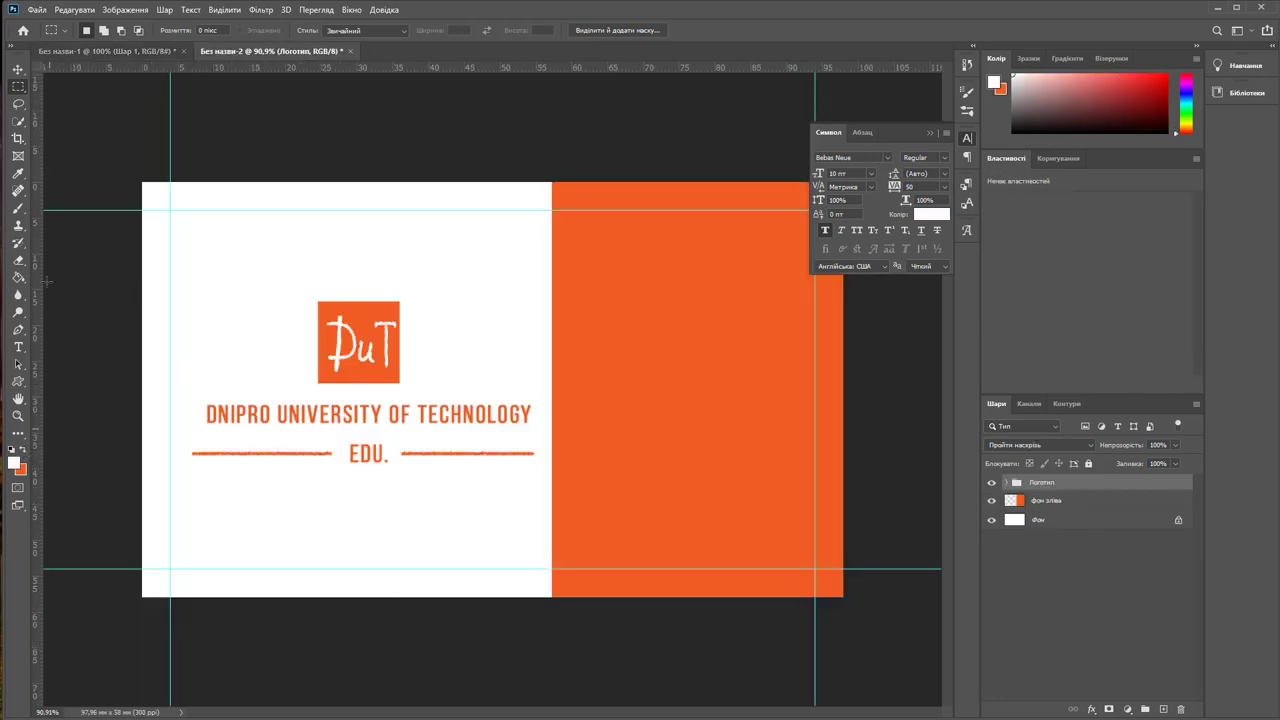
click(17, 344)
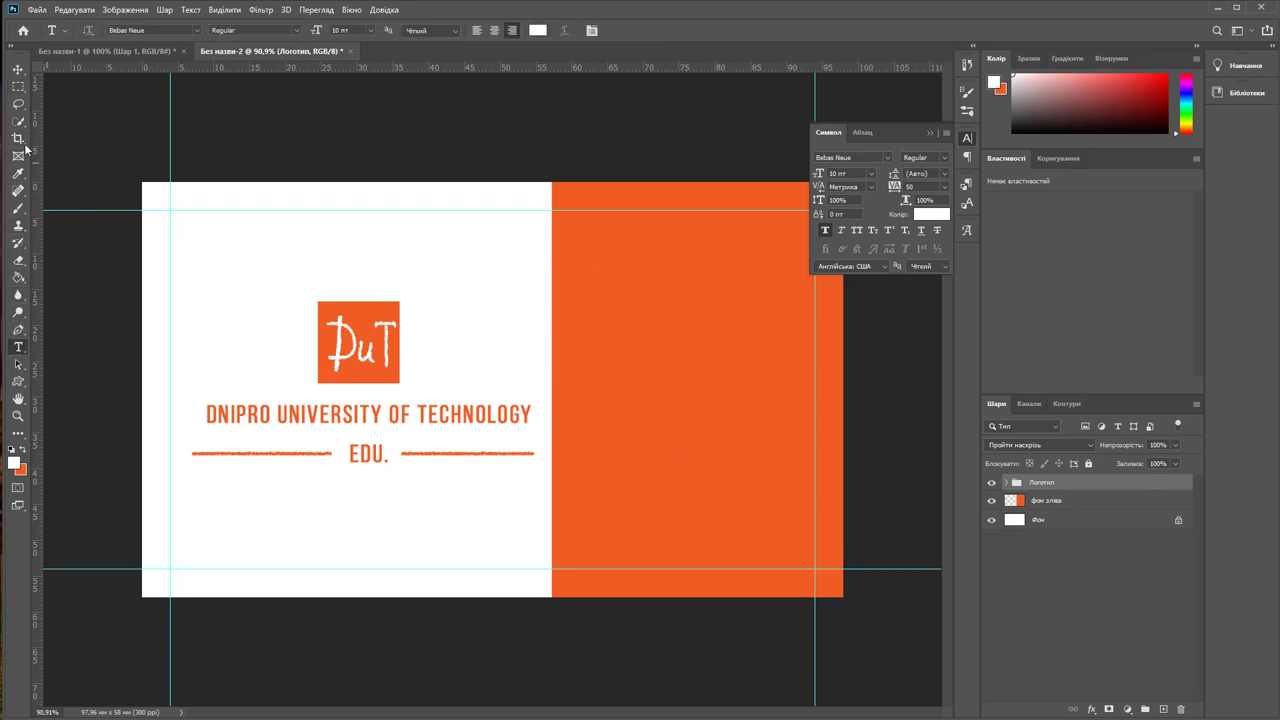
click(17, 69)
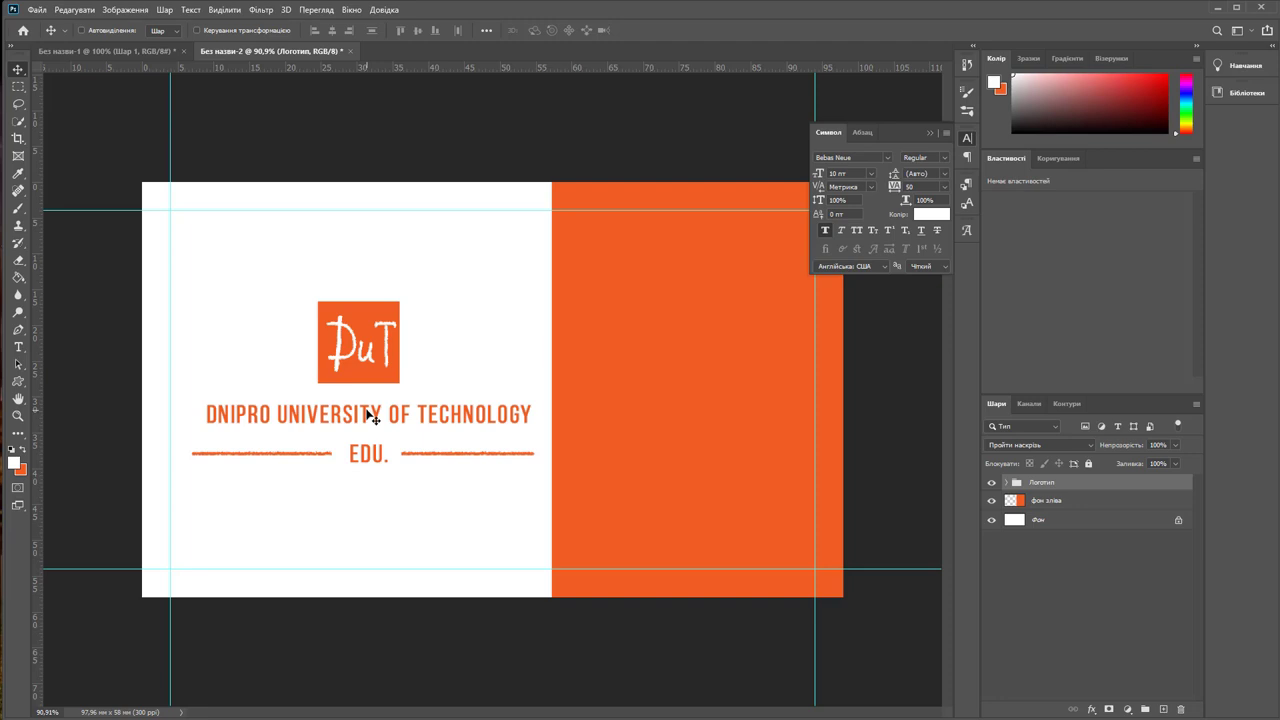
right_click(372, 417)
click(420, 434)
mouse_move(394, 404)
mouse_down()
mouse_move(669, 324)
mouse_move(666, 305)
mouse_up()
drag(1096, 541, 1088, 482)
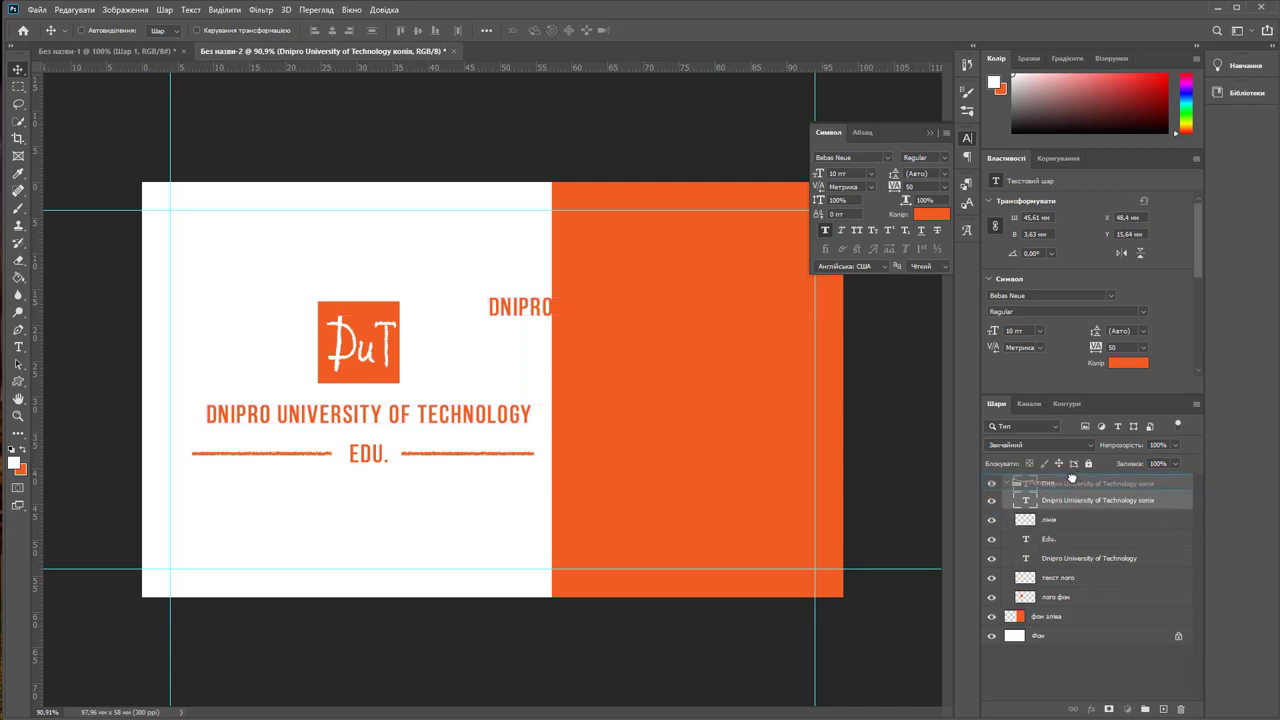
Place the copied text layer above the Логотип group and make its colour white
drag(1072, 476, 1073, 474)
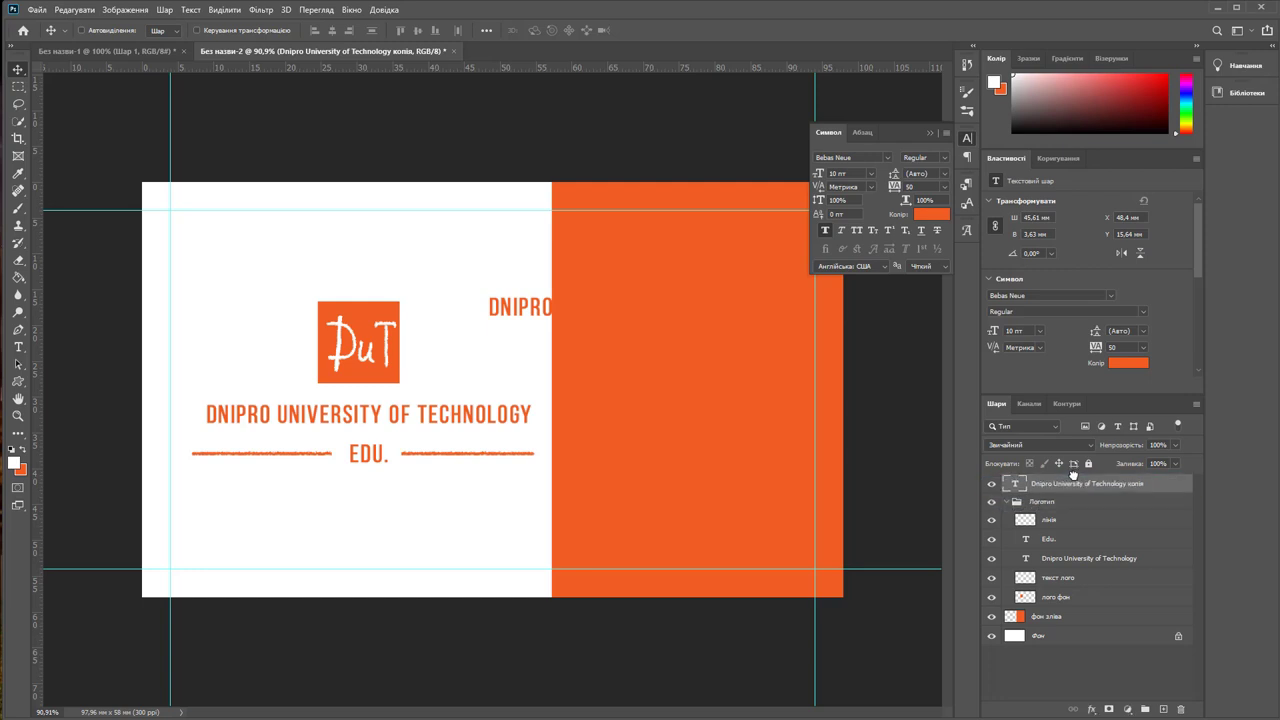
click(1006, 502)
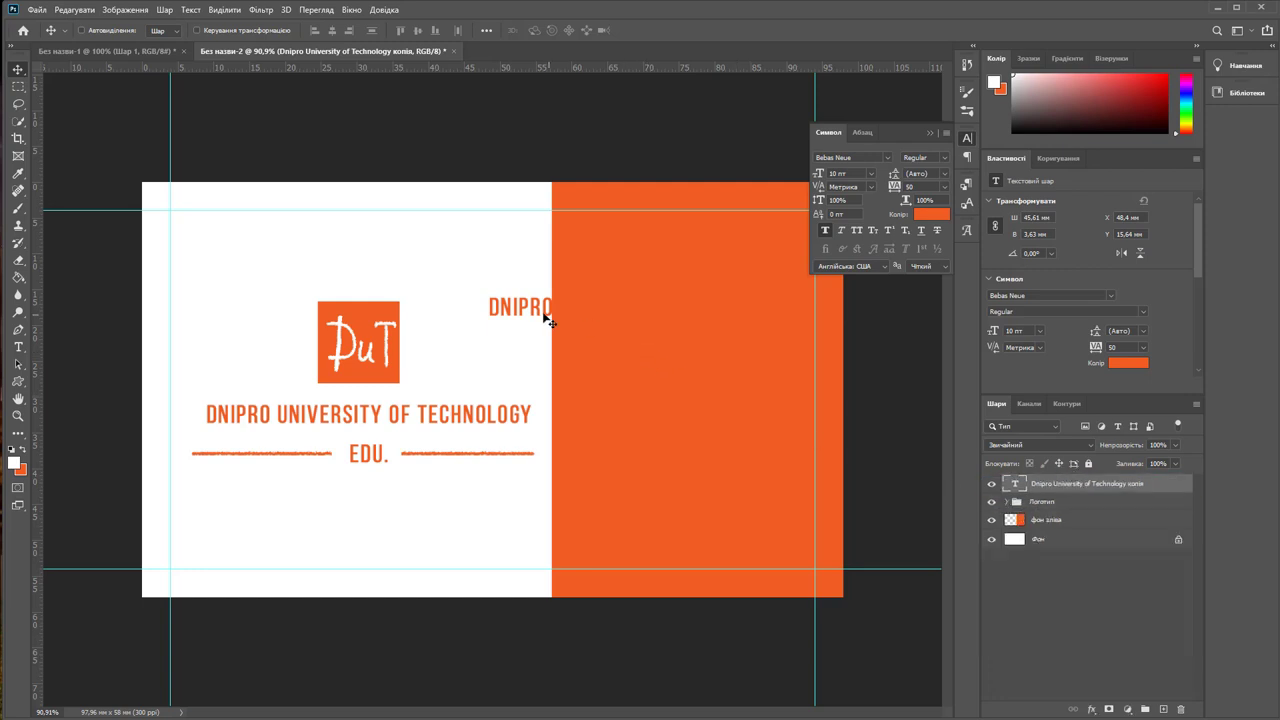
drag(531, 314, 535, 323)
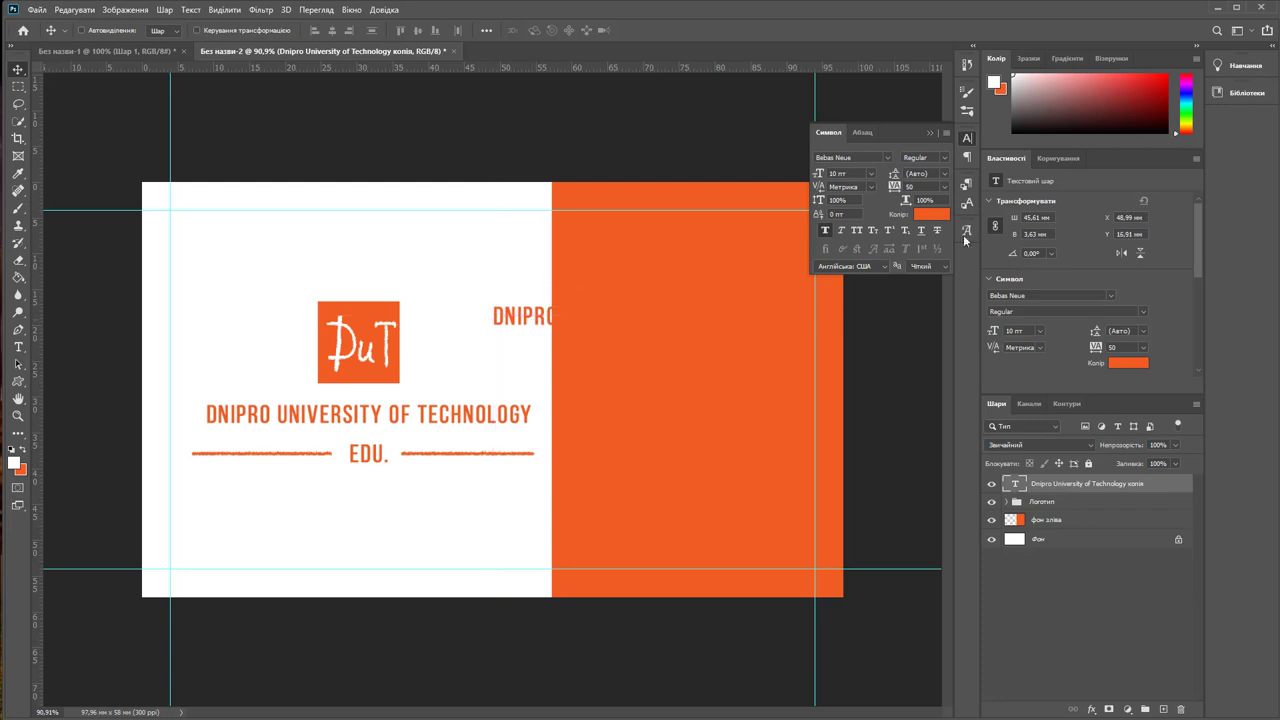
click(935, 214)
click(672, 335)
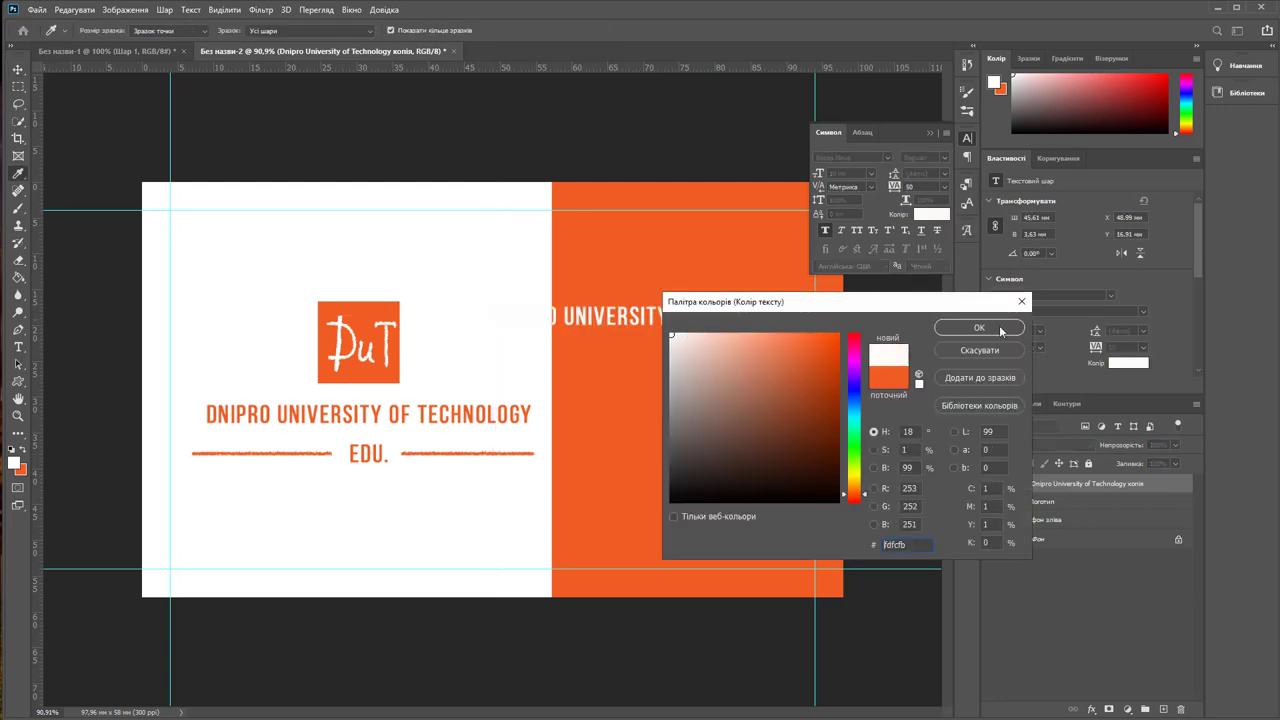
click(1000, 328)
Move the white text onto the orange half and delete the copied university name
key(v)
drag(650, 318, 742, 325)
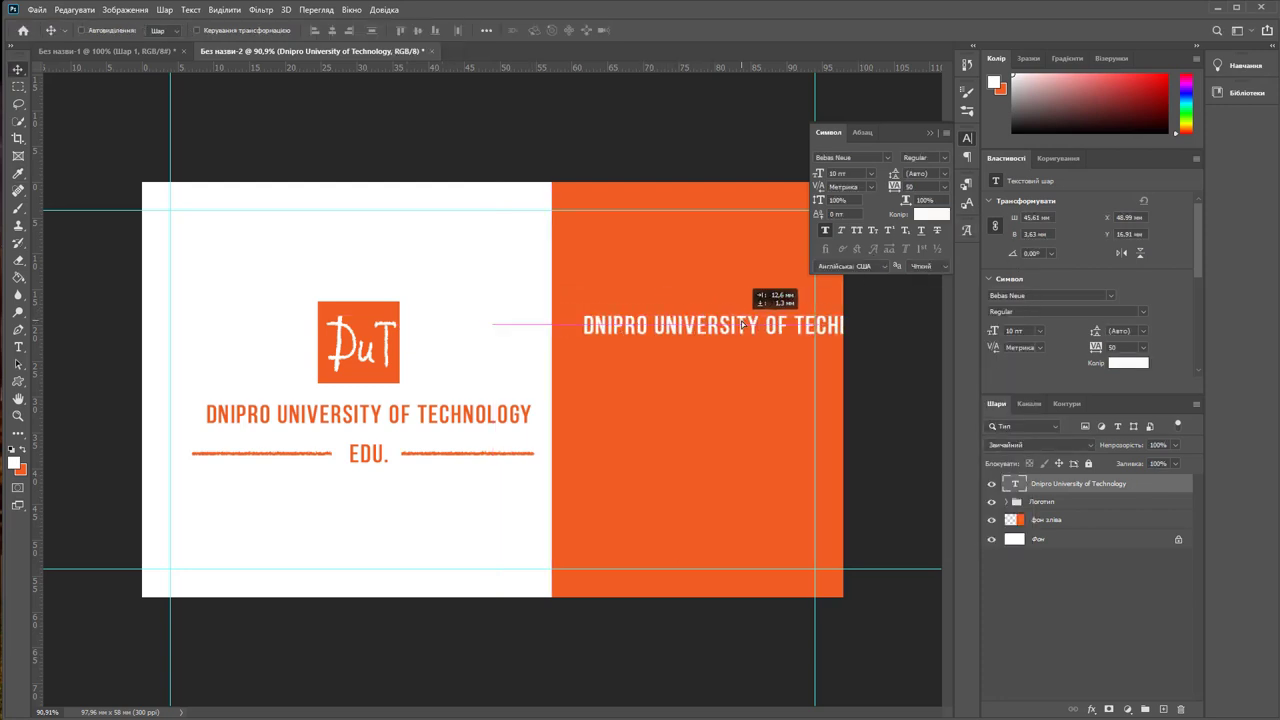
double_click(716, 325)
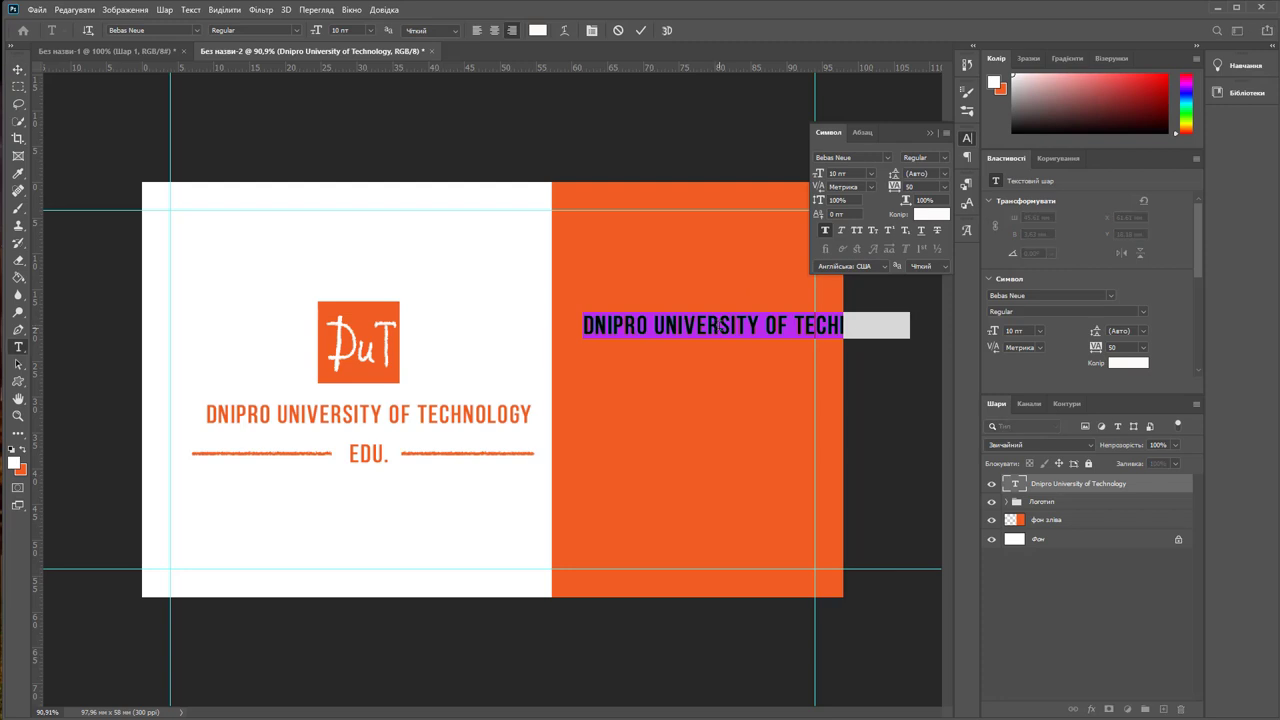
key(BackSpace)
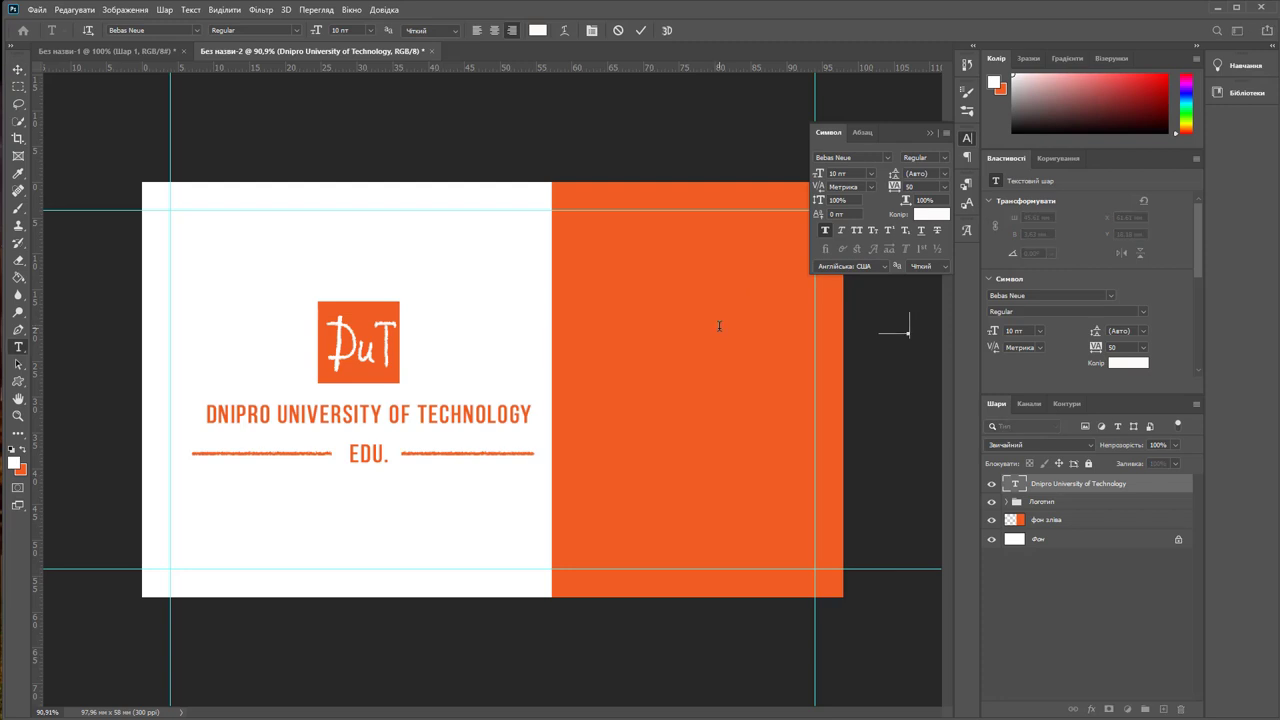
click(18, 69)
Replace the placeholder text with the cardholder's full name and move it near the top of the orange half
drag(829, 371, 635, 310)
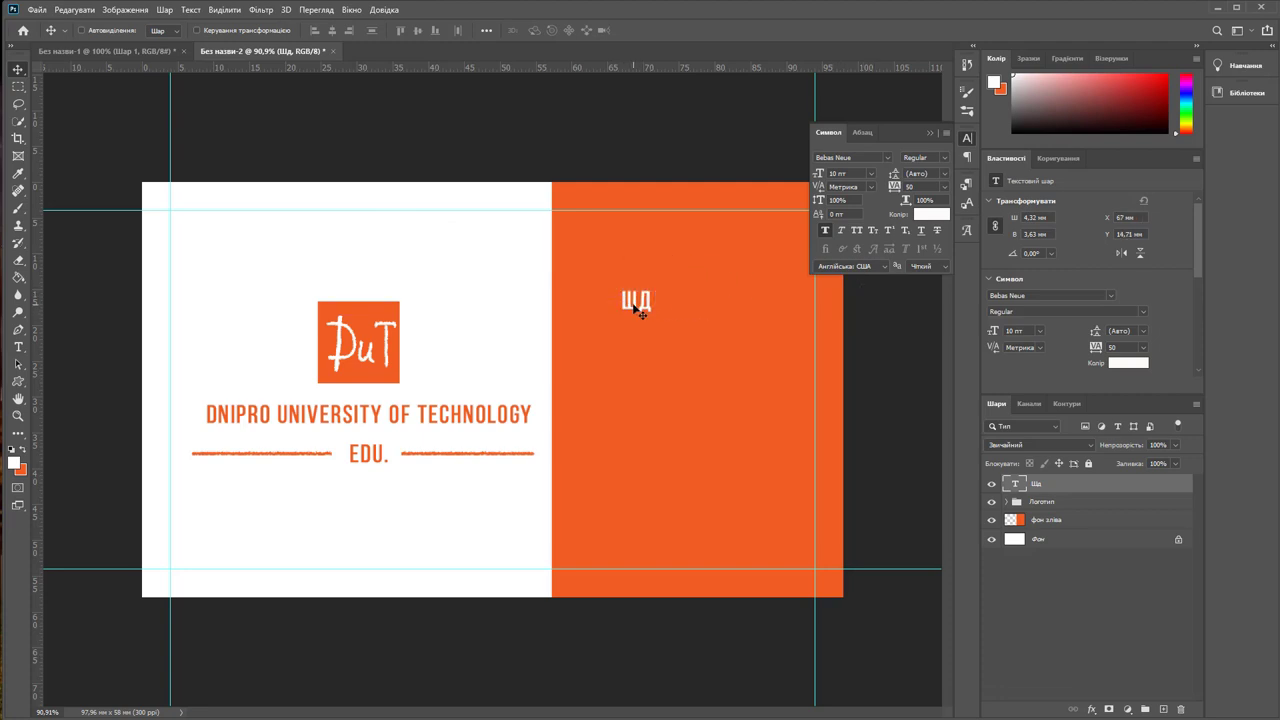
double_click(643, 308)
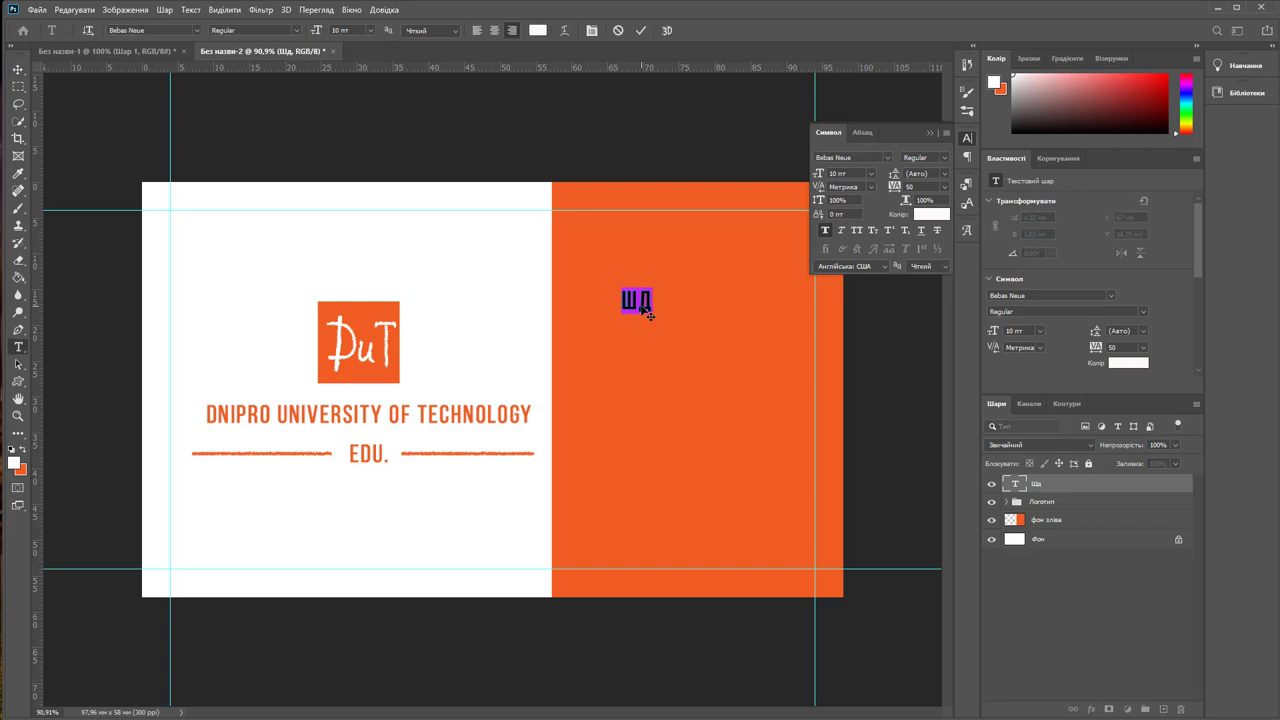
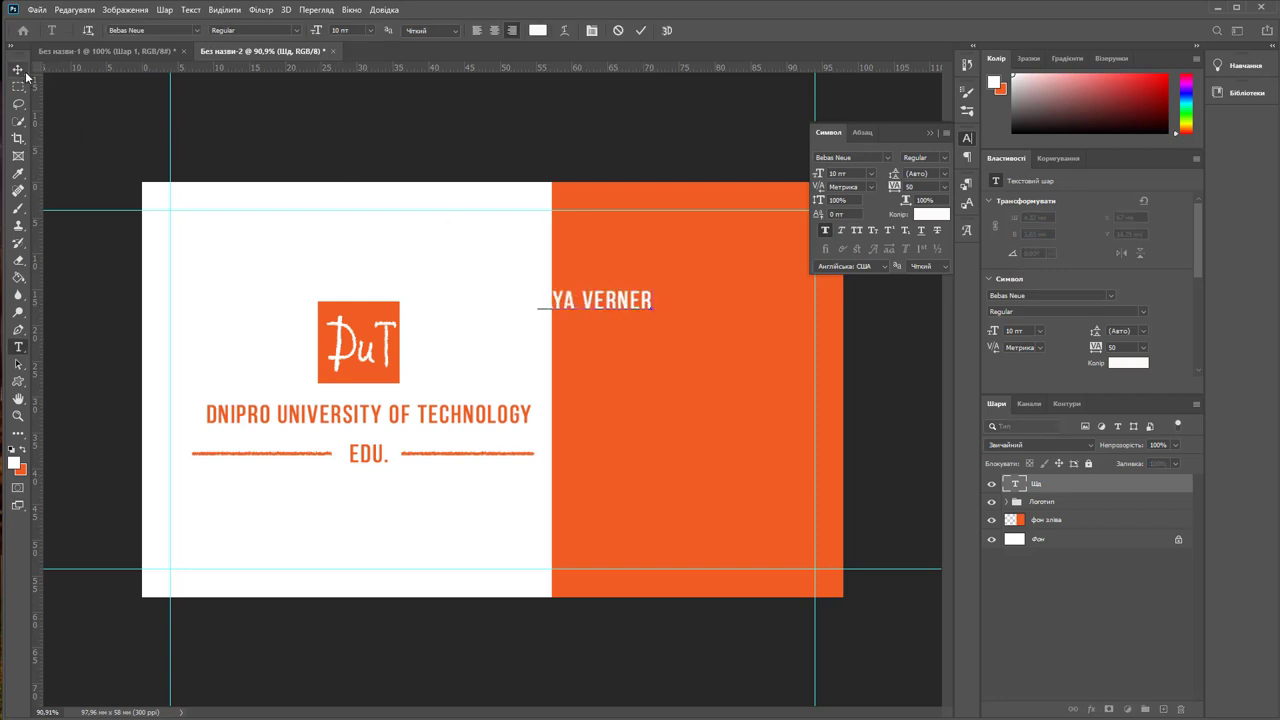
click(18, 69)
mouse_move(611, 300)
mouse_down()
mouse_move(684, 262)
mouse_move(650, 246)
mouse_up()
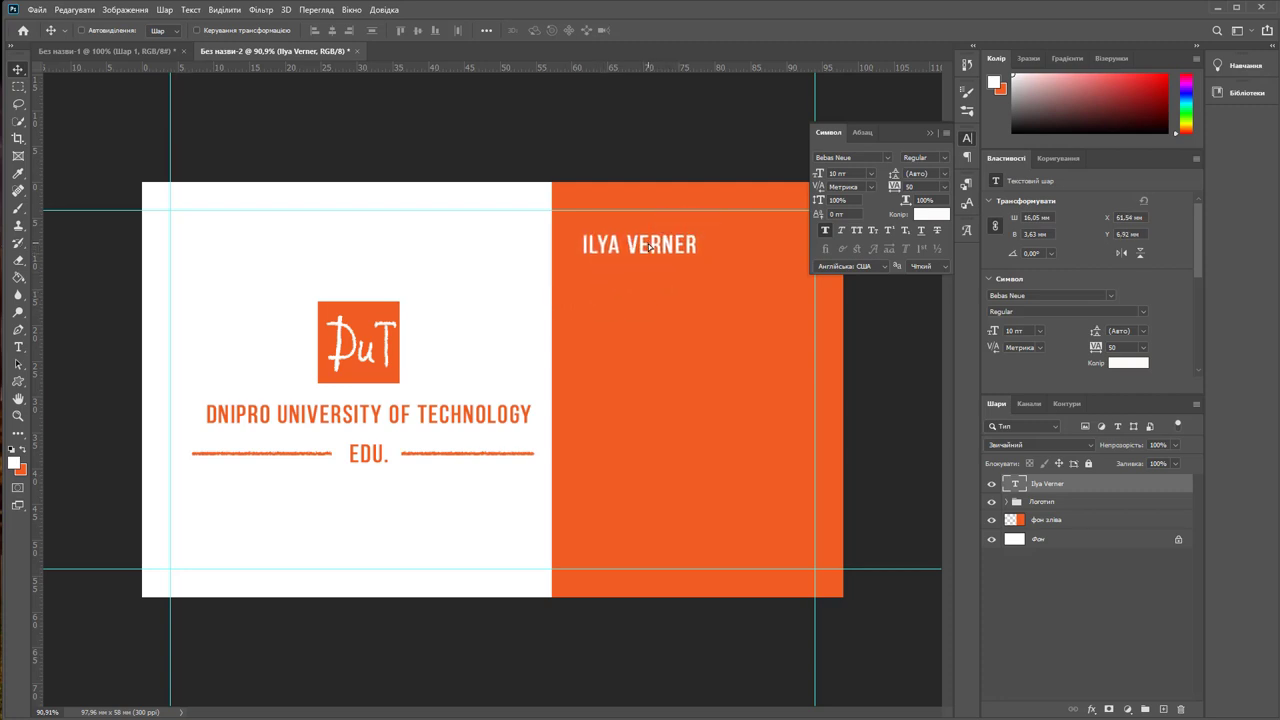
Duplicate the name line just below it and retype the copy as ENGINEER
drag(650, 248, 656, 257)
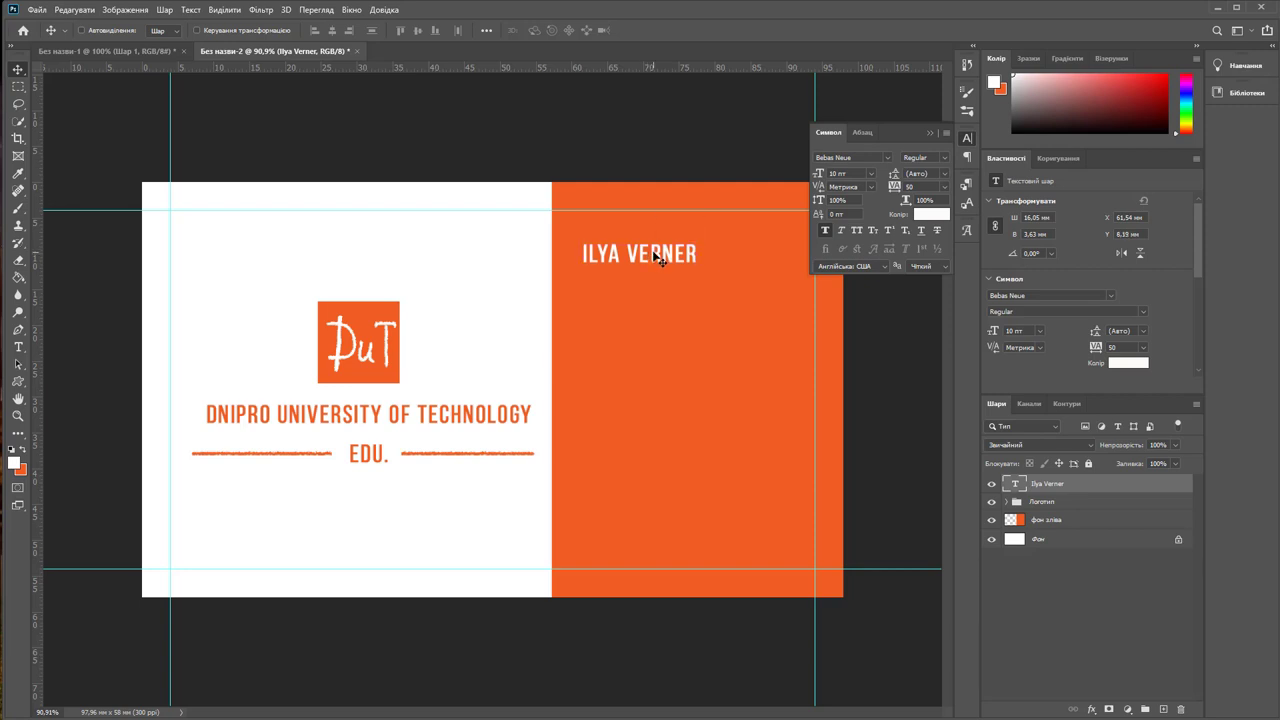
alt+drag(668, 256, 650, 286)
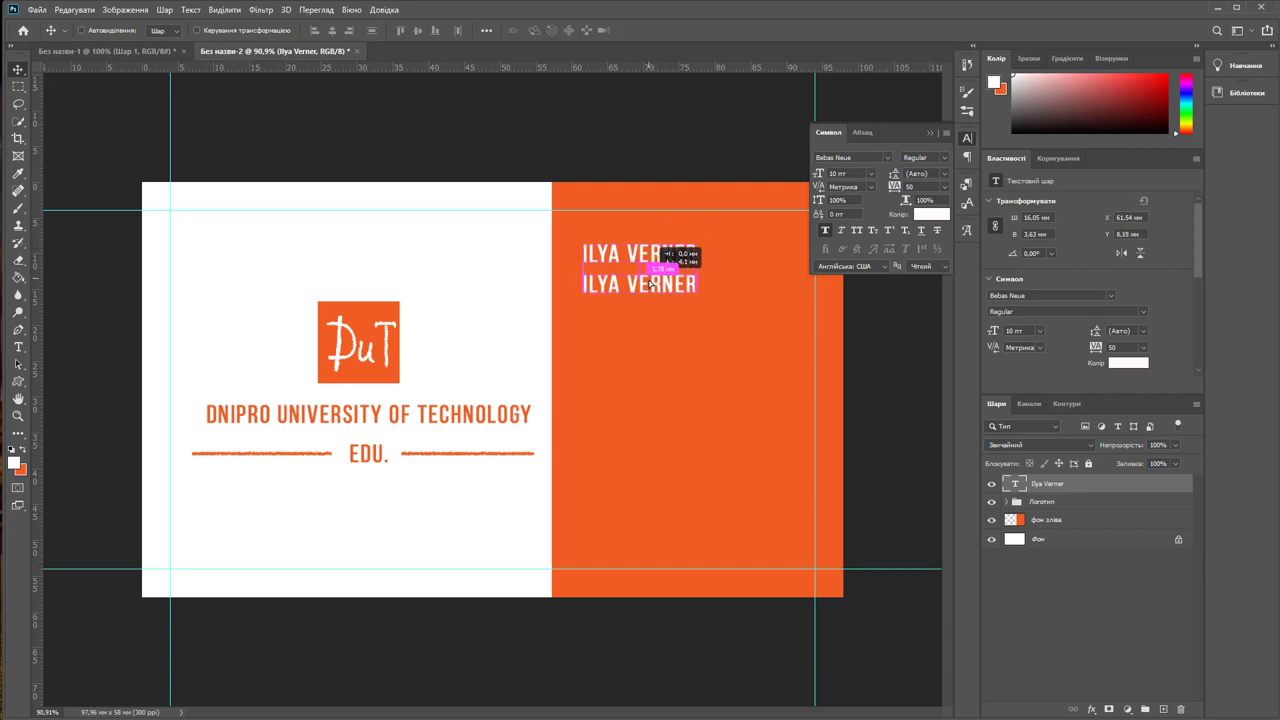
double_click(652, 287)
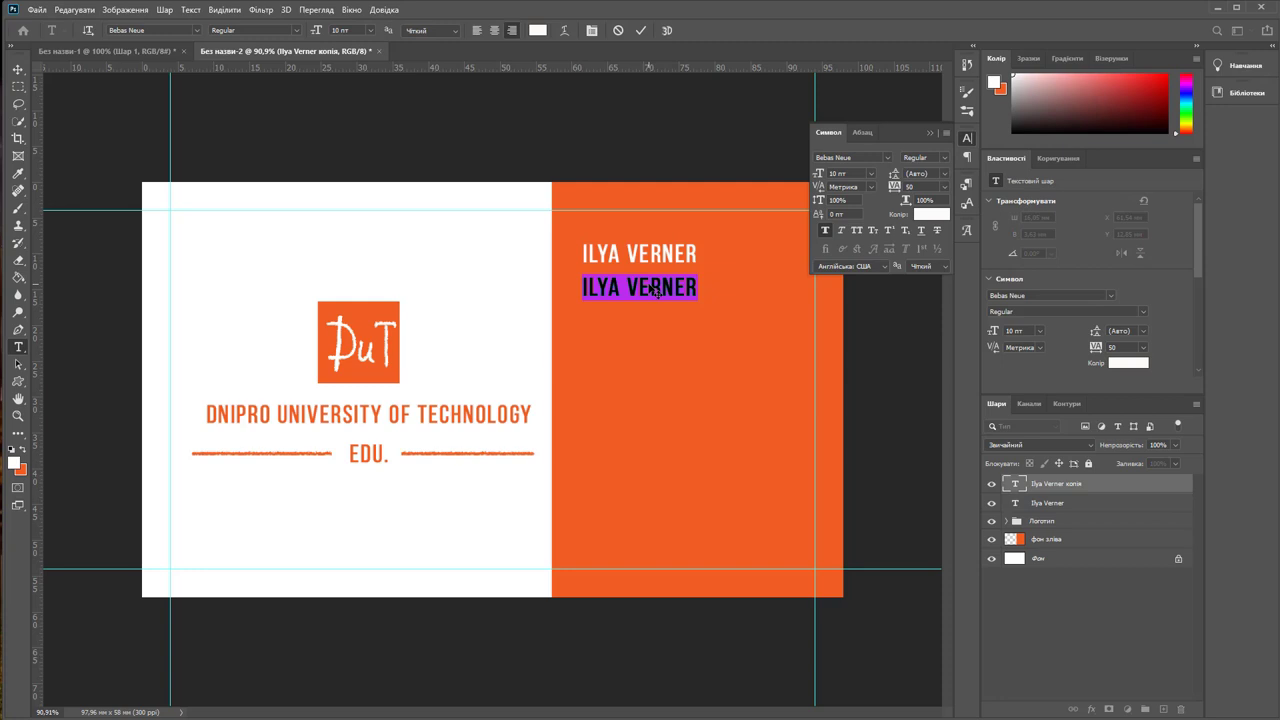
text(ENGE)
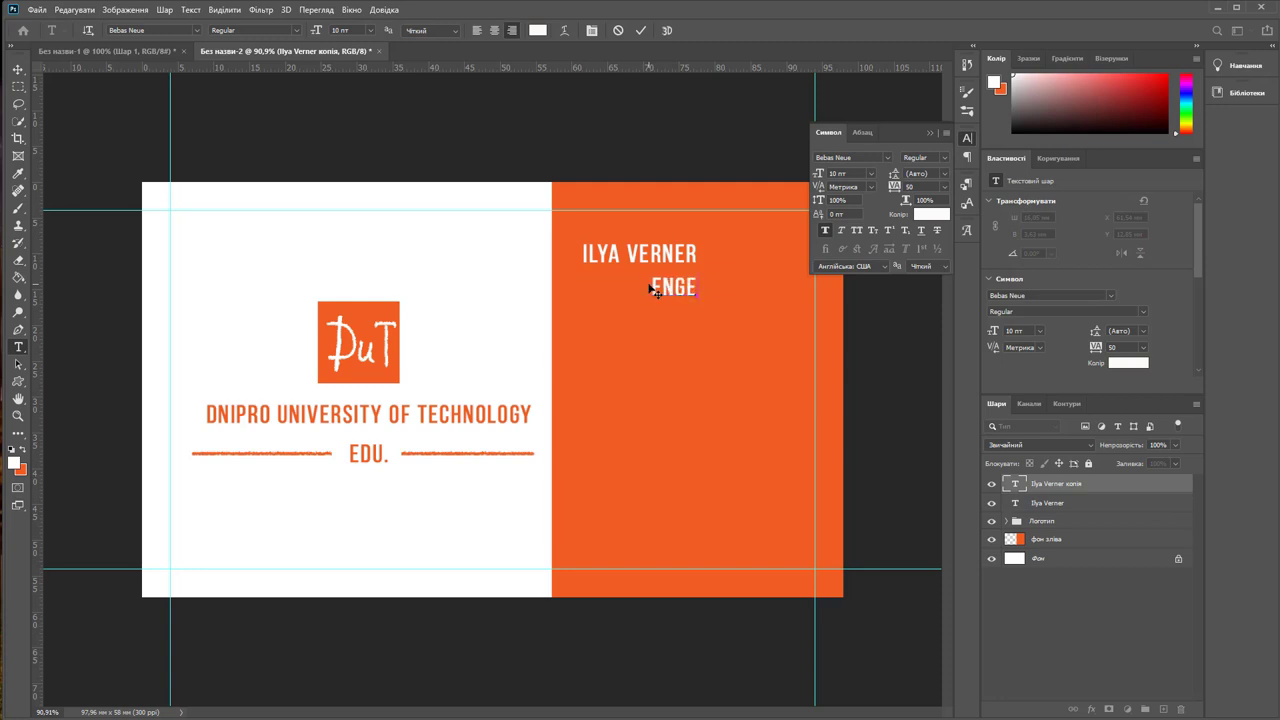
key(BackSpace)
text(I)
text(NEER)
click(18, 69)
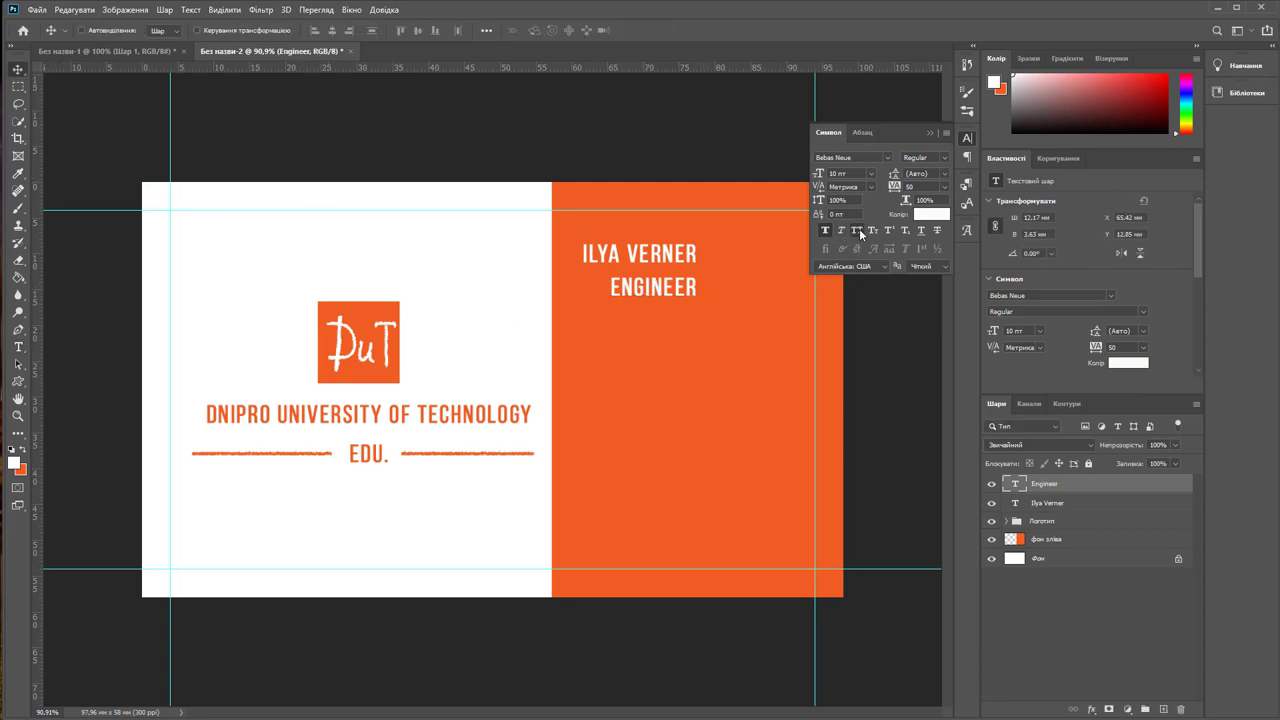
Set ENGINEER to 8 pt, align it under the name, and view the reference mockup
drag(654, 287, 629, 290)
click(869, 177)
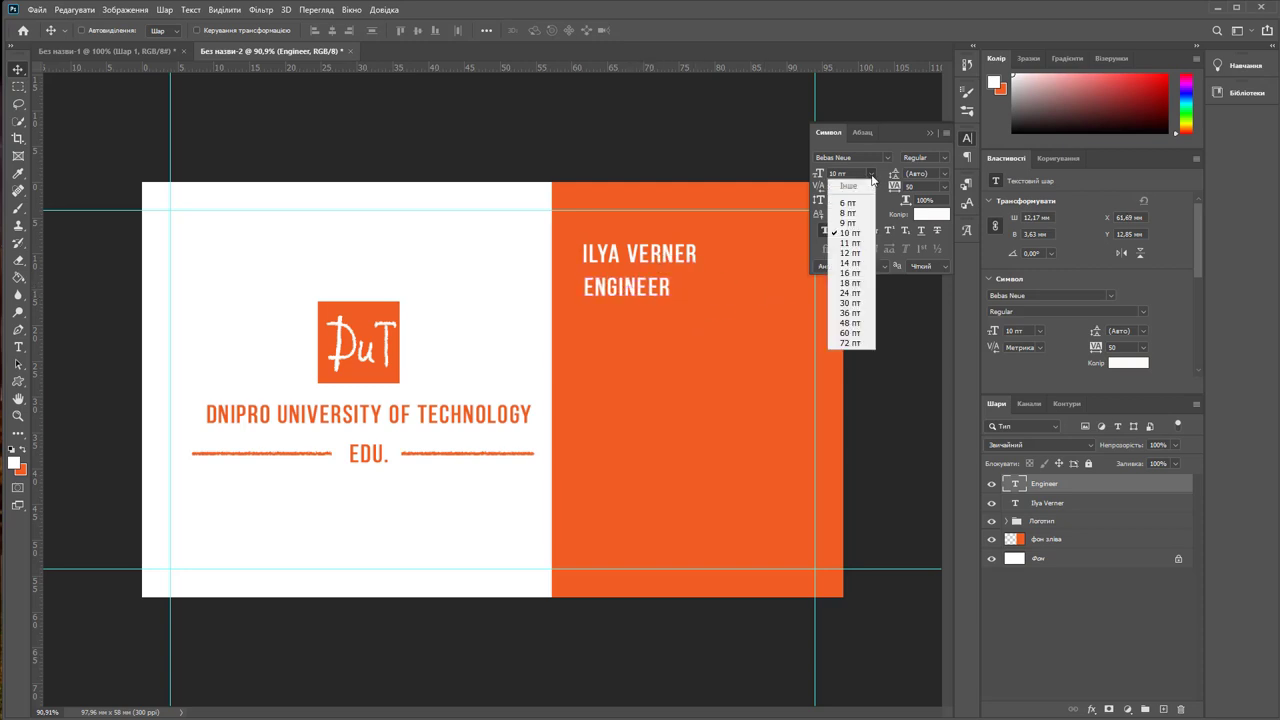
click(845, 207)
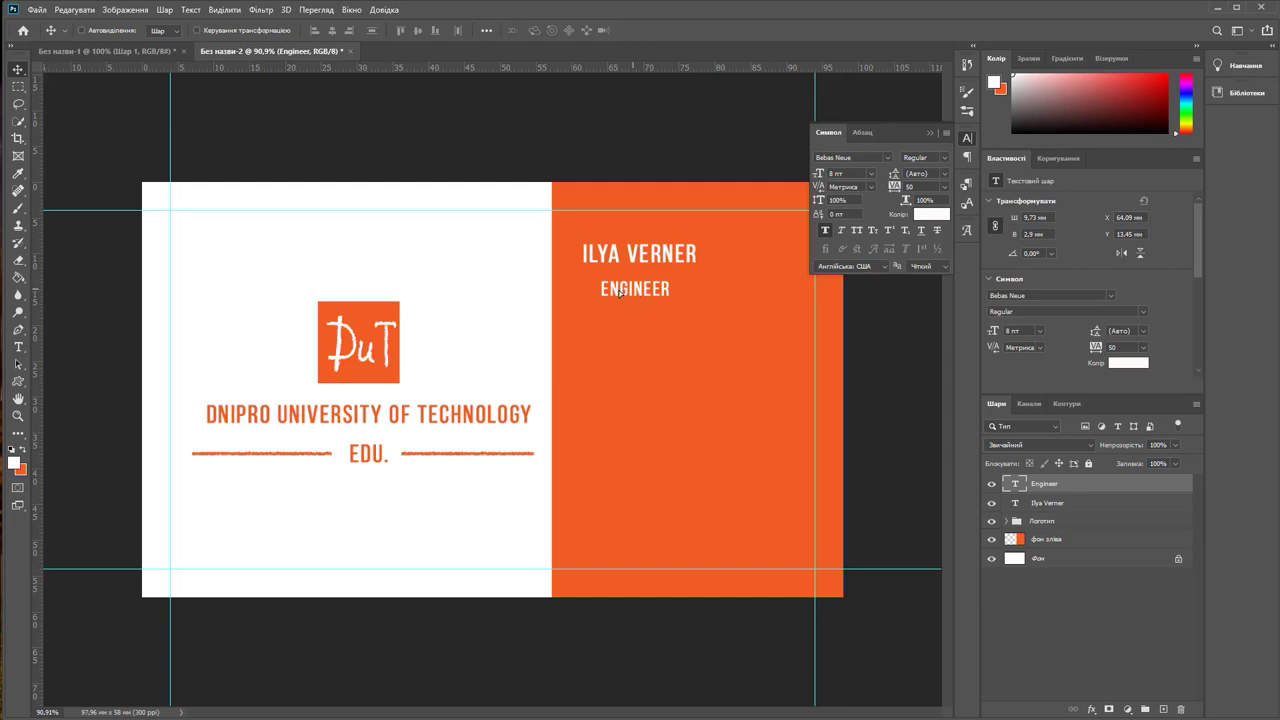
drag(650, 288, 633, 281)
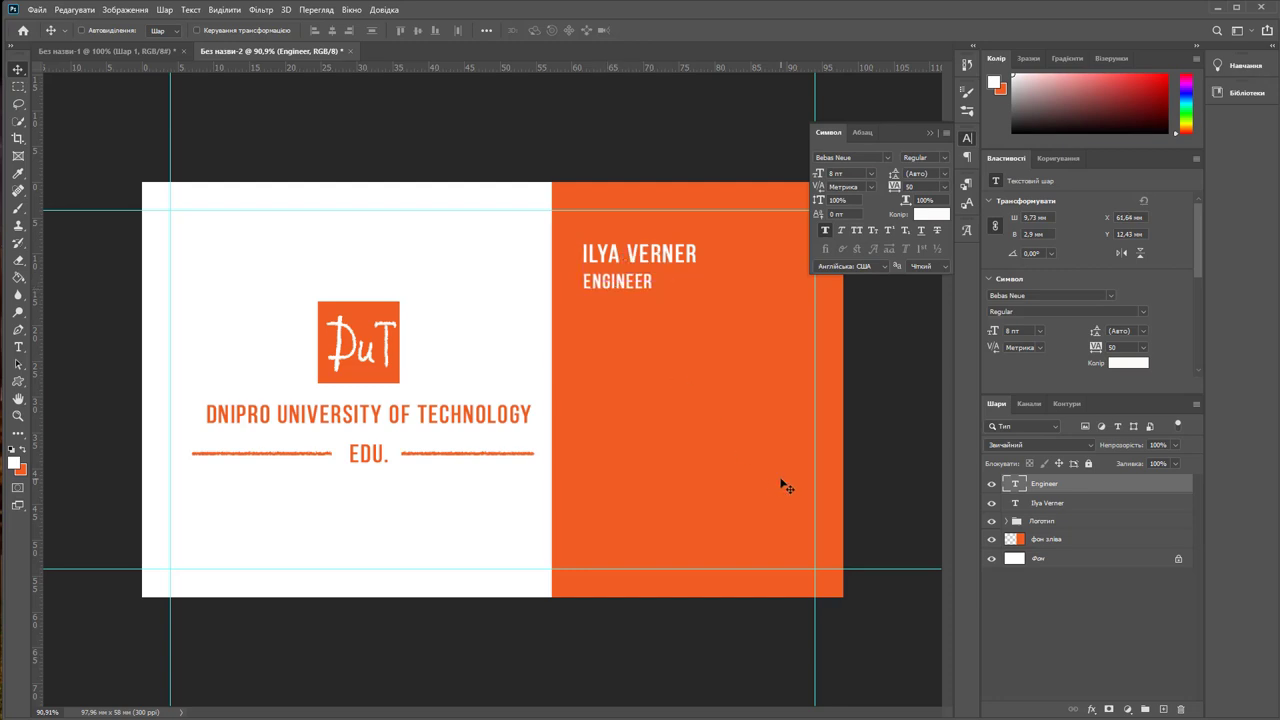
click(132, 54)
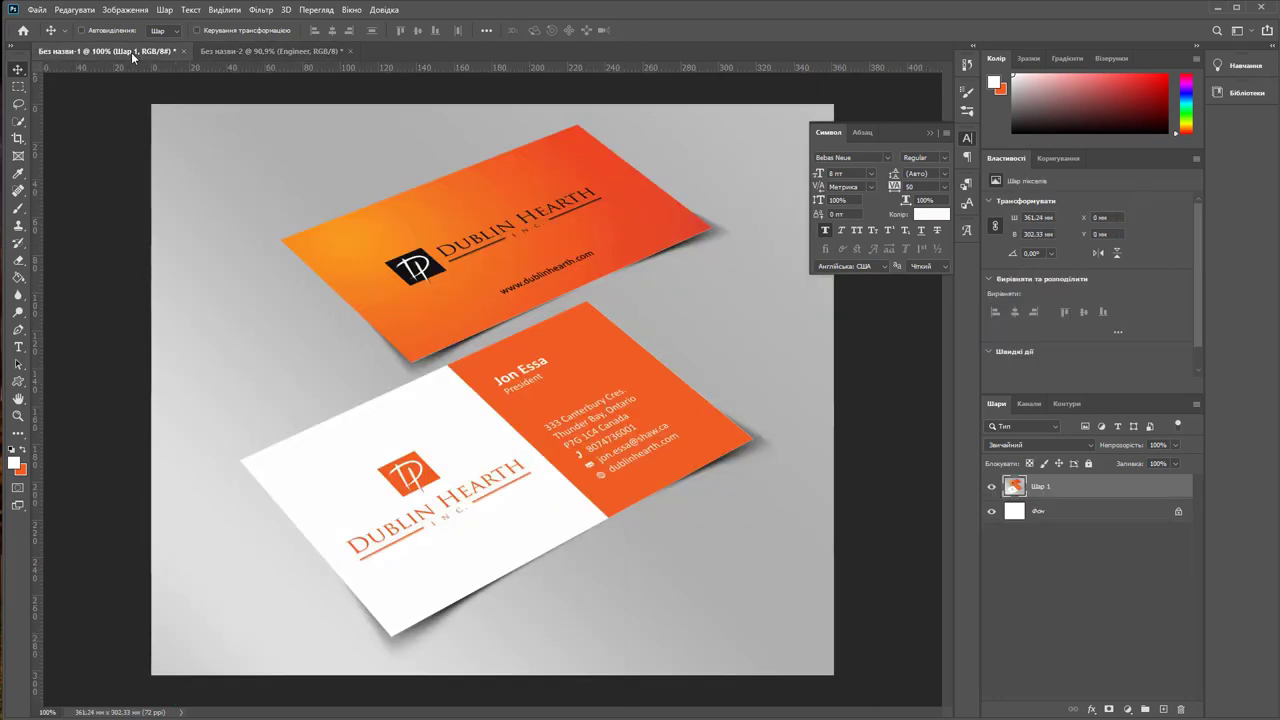
click(270, 50)
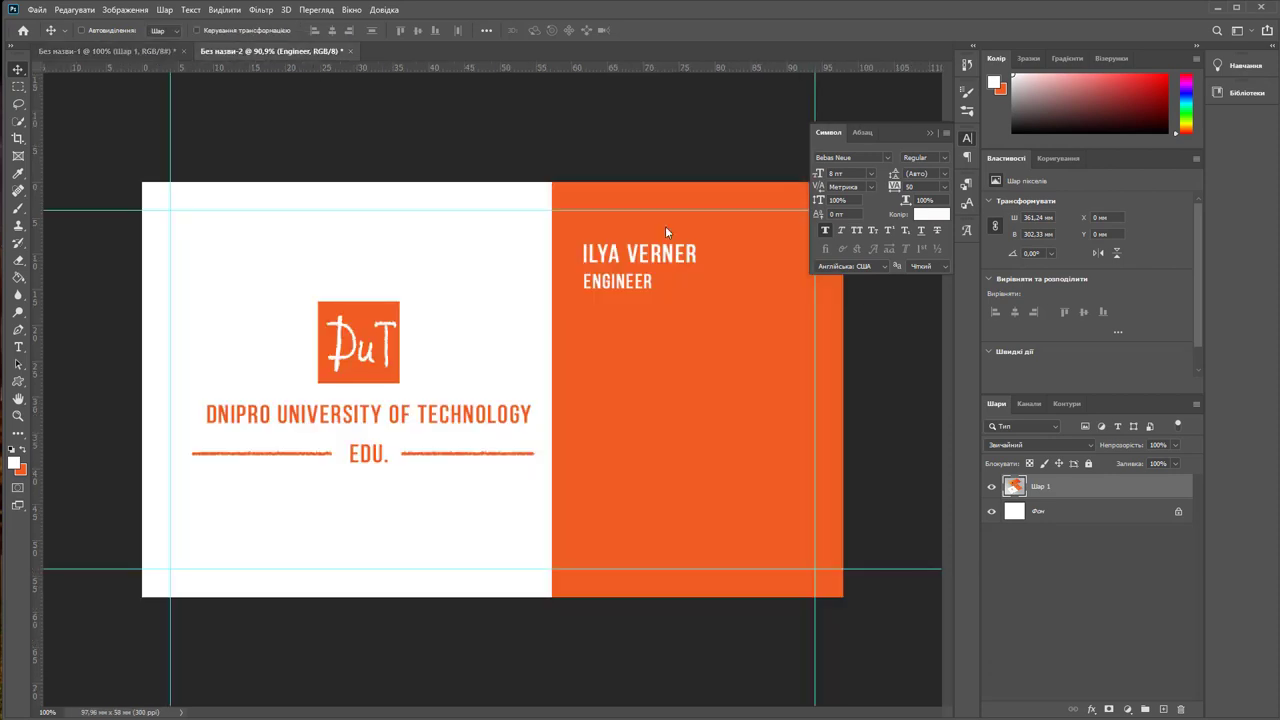
right_click(663, 259)
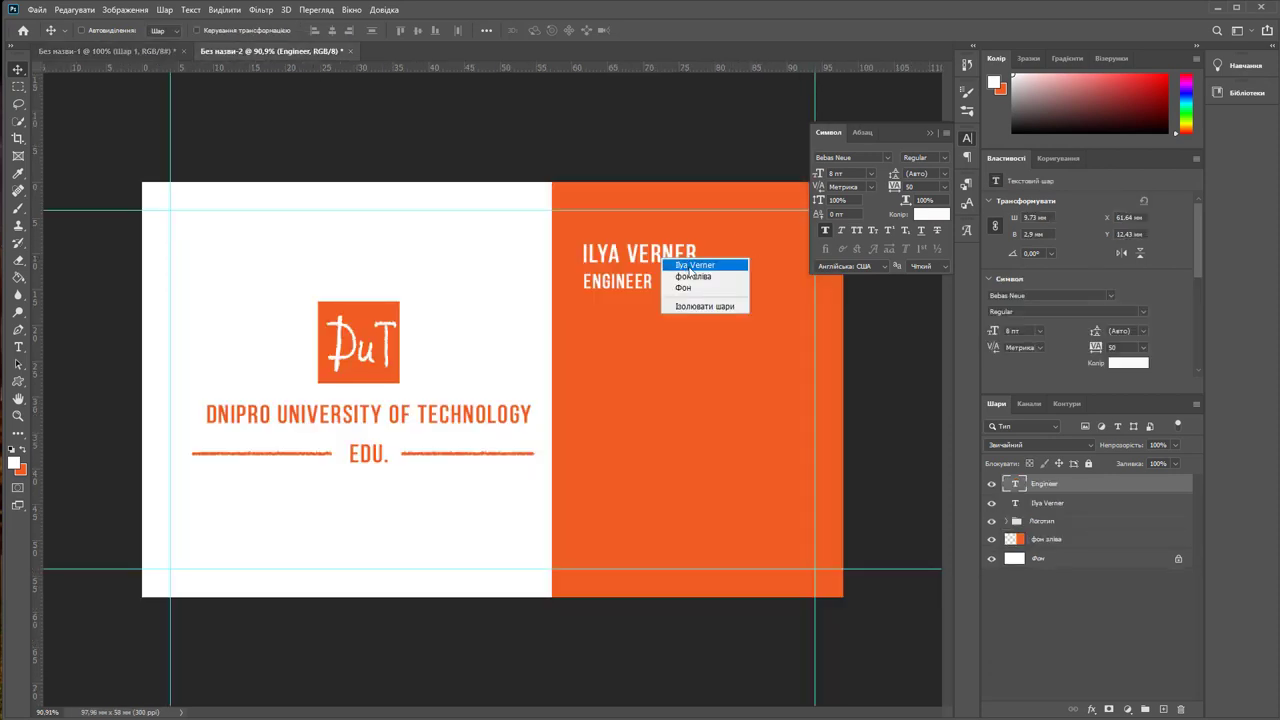
click(692, 266)
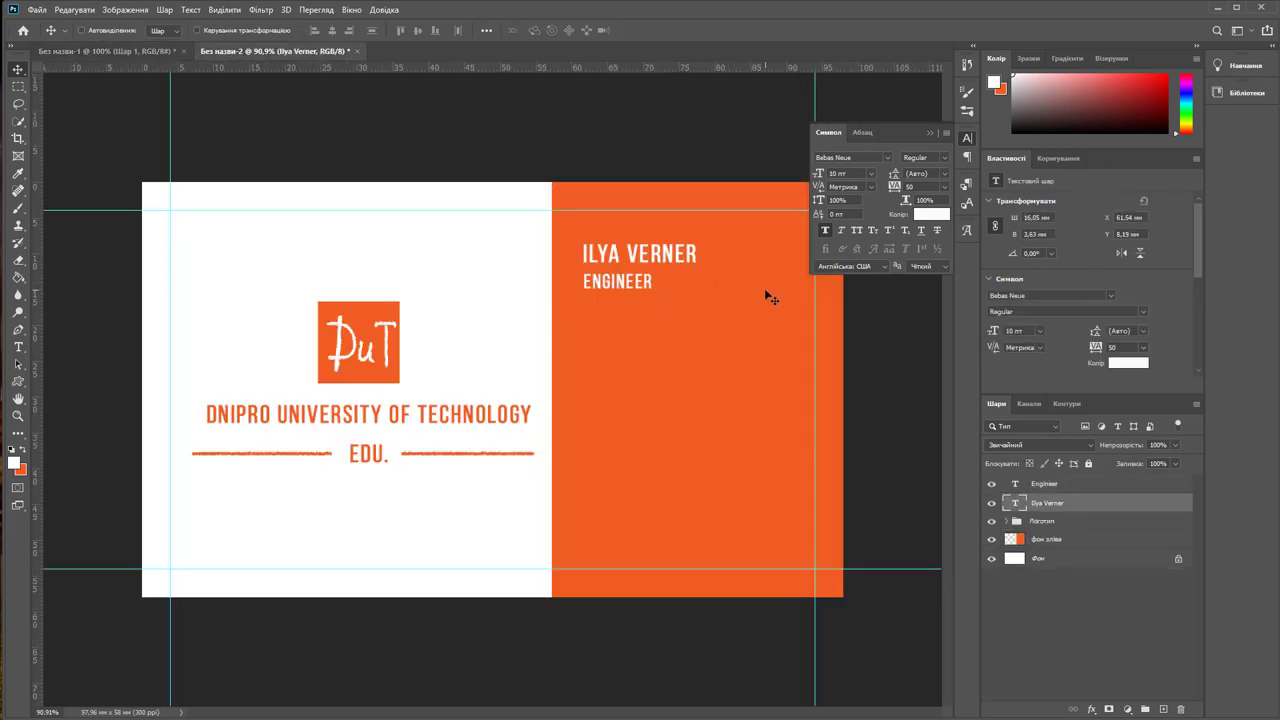
click(827, 231)
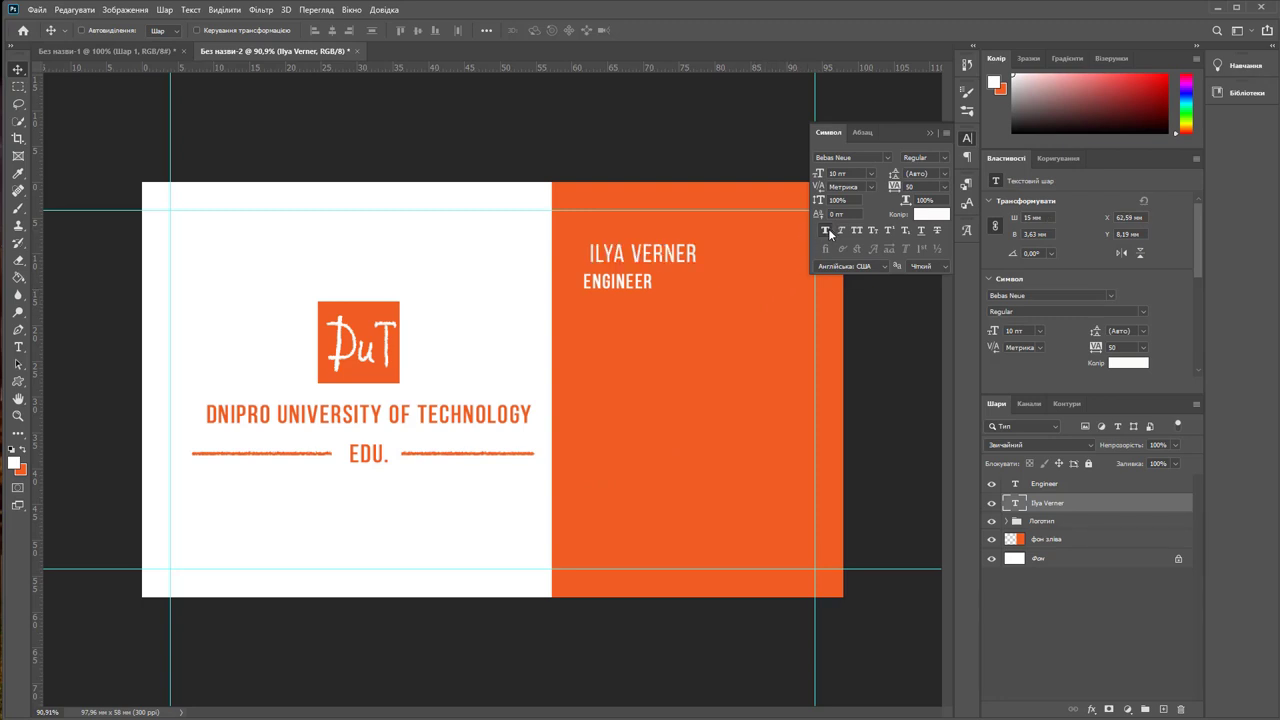
click(828, 229)
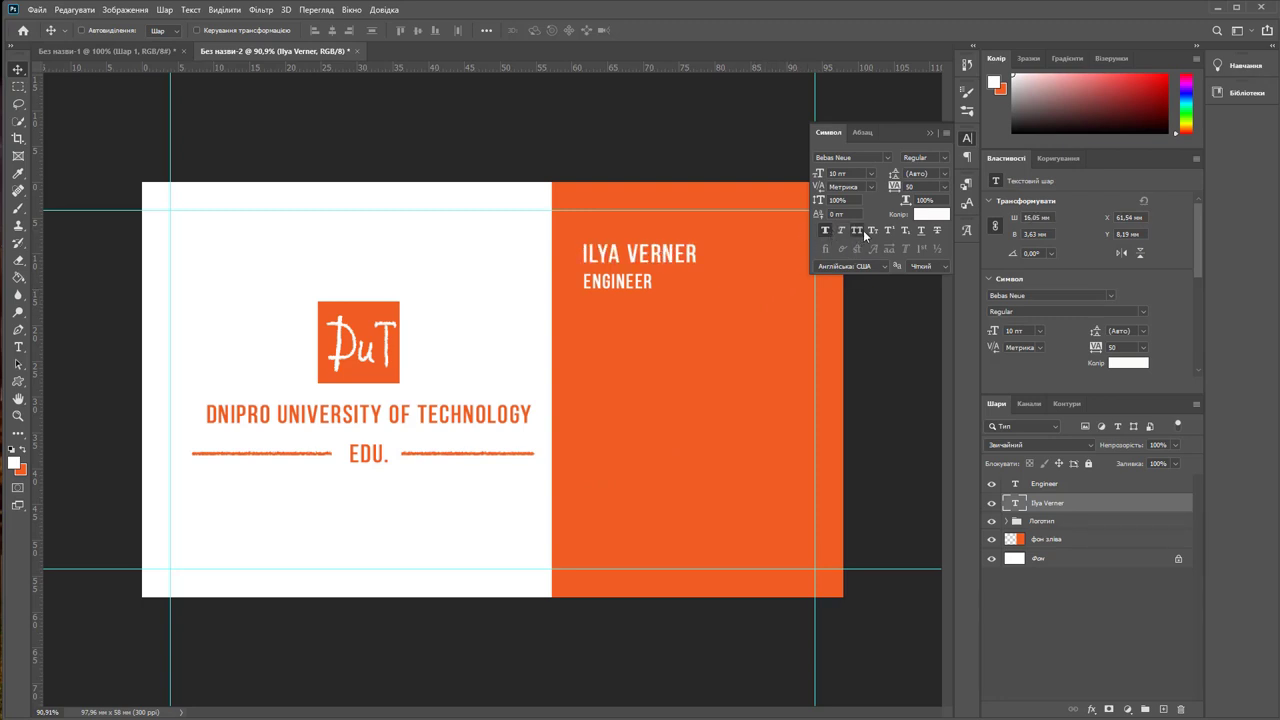
click(112, 50)
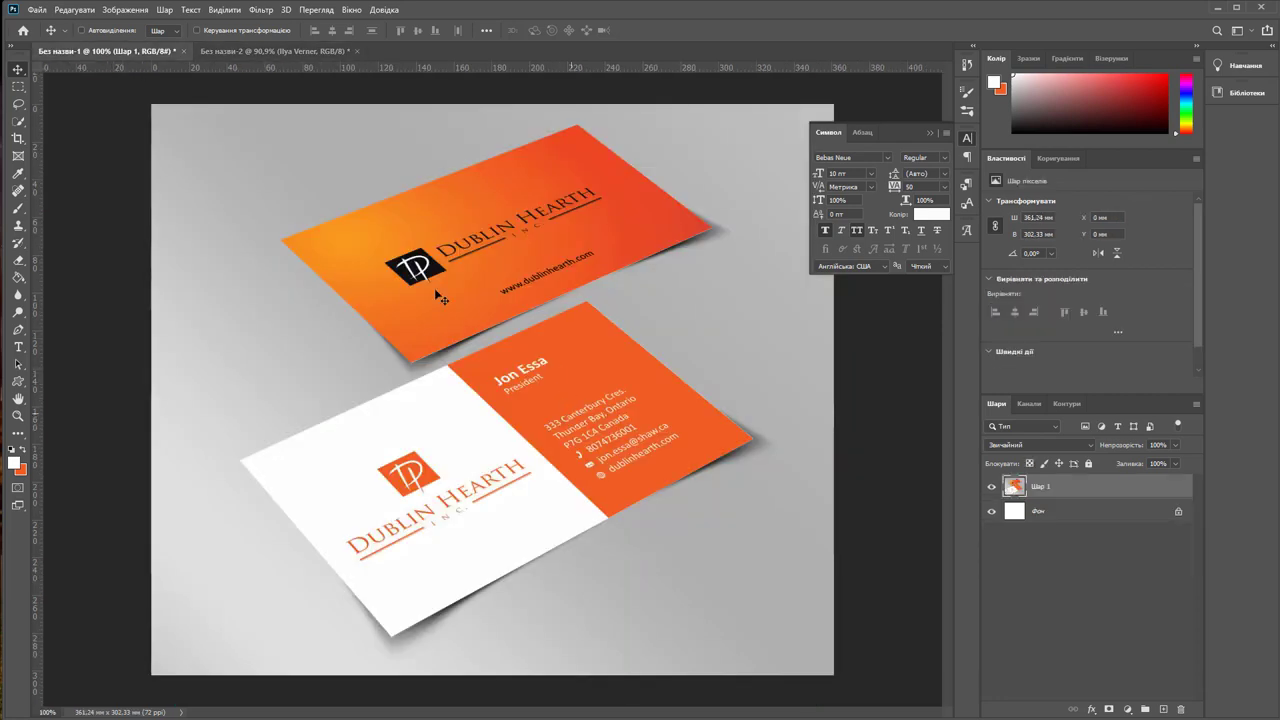
click(254, 52)
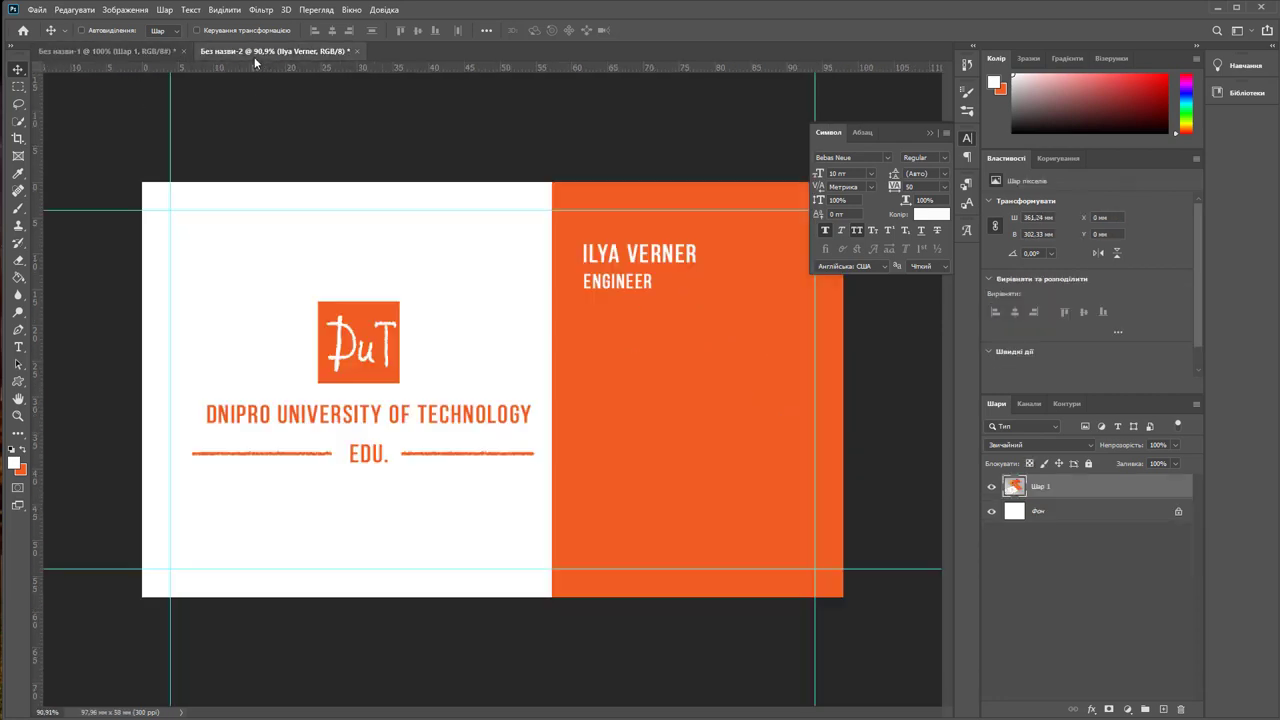
click(18, 346)
Draw a text box on the orange half and enter the card's postal address in capitals
drag(584, 350, 786, 509)
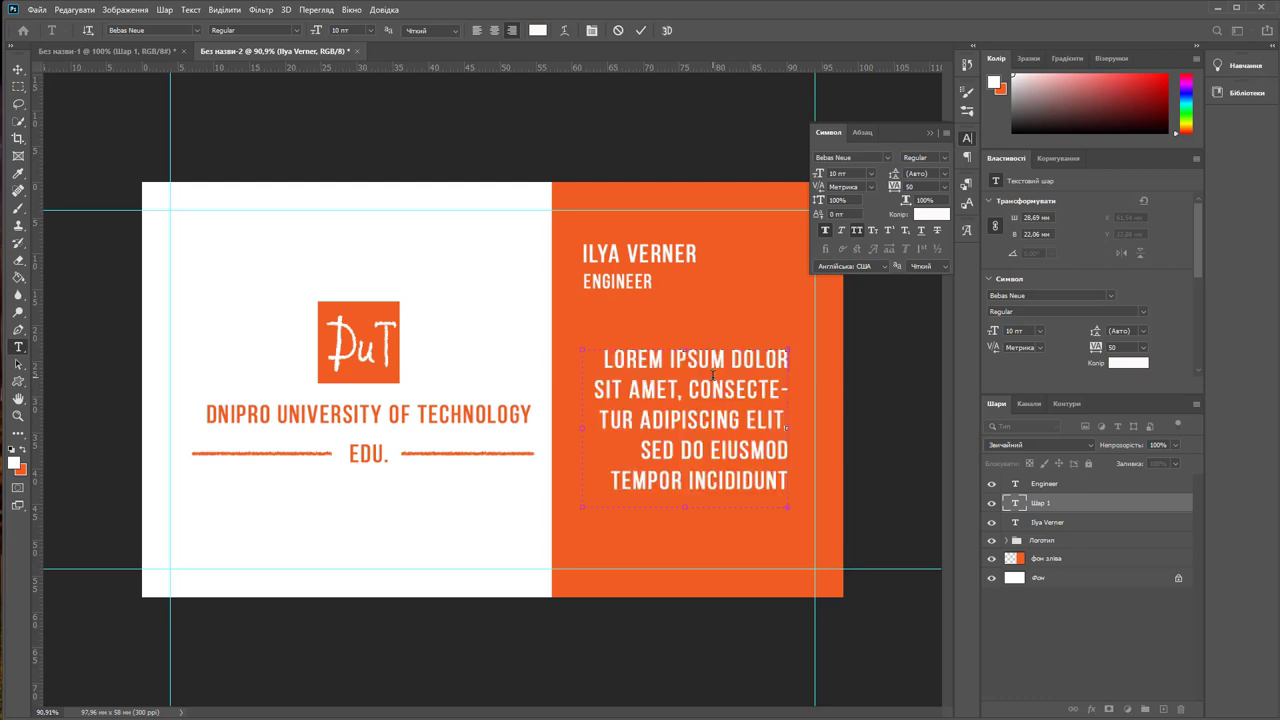
text(UKRA)
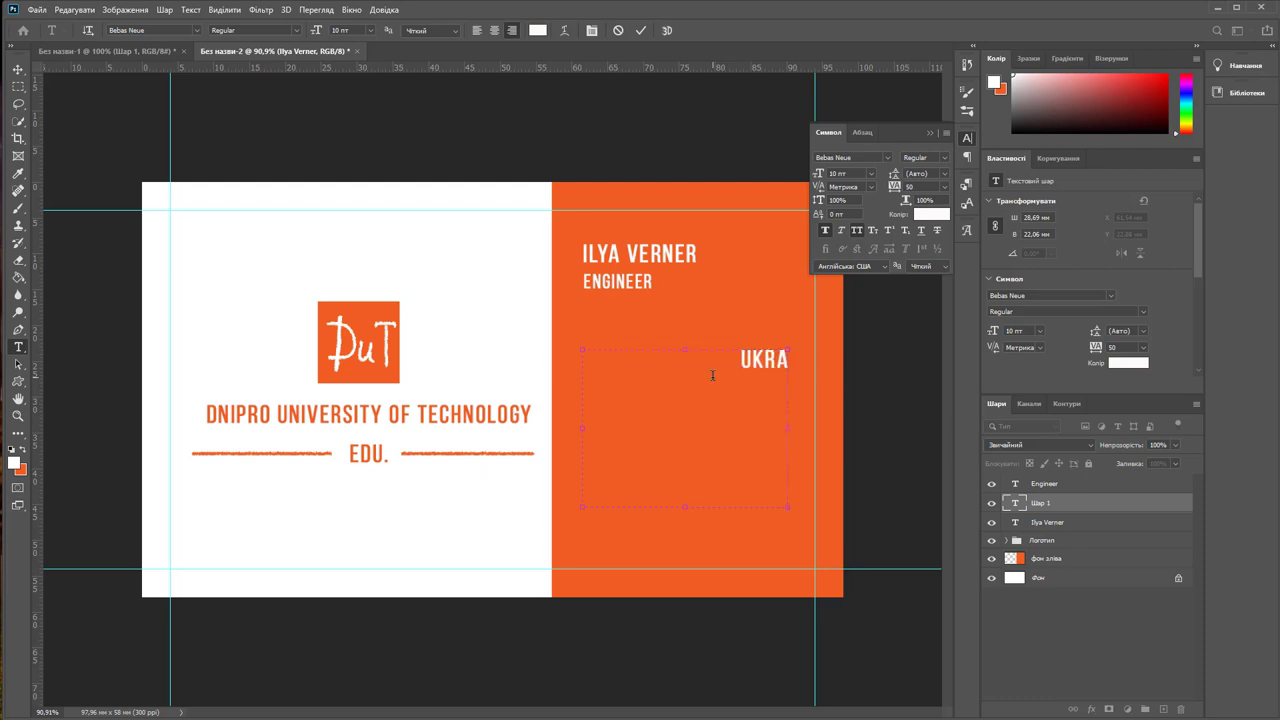
text(INE, DN)
text(IPRO)
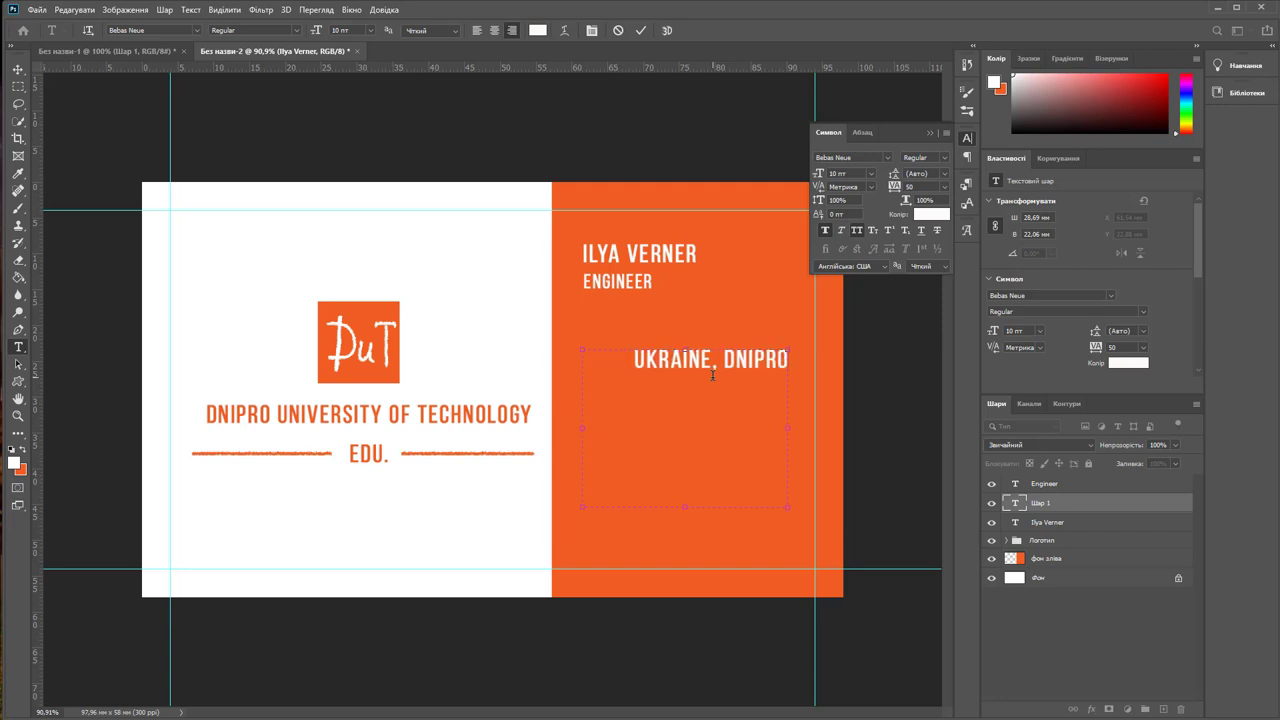
text(M D)
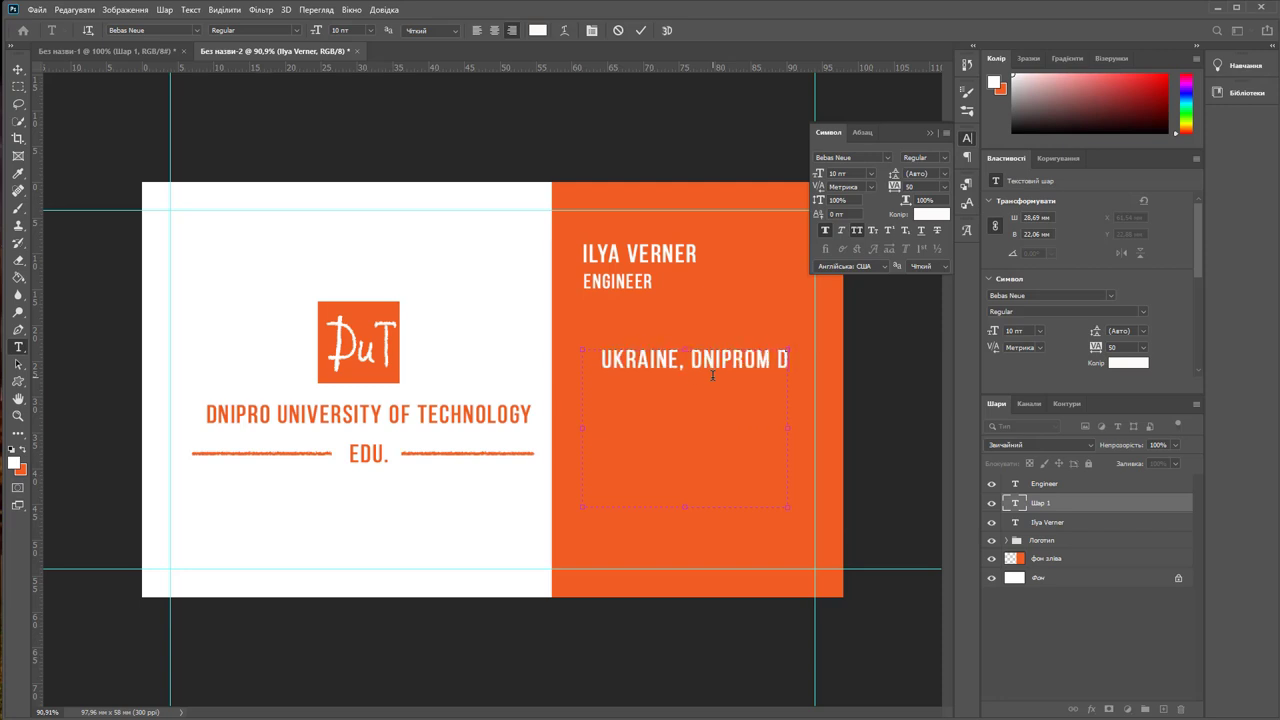
text(.YAVOR)
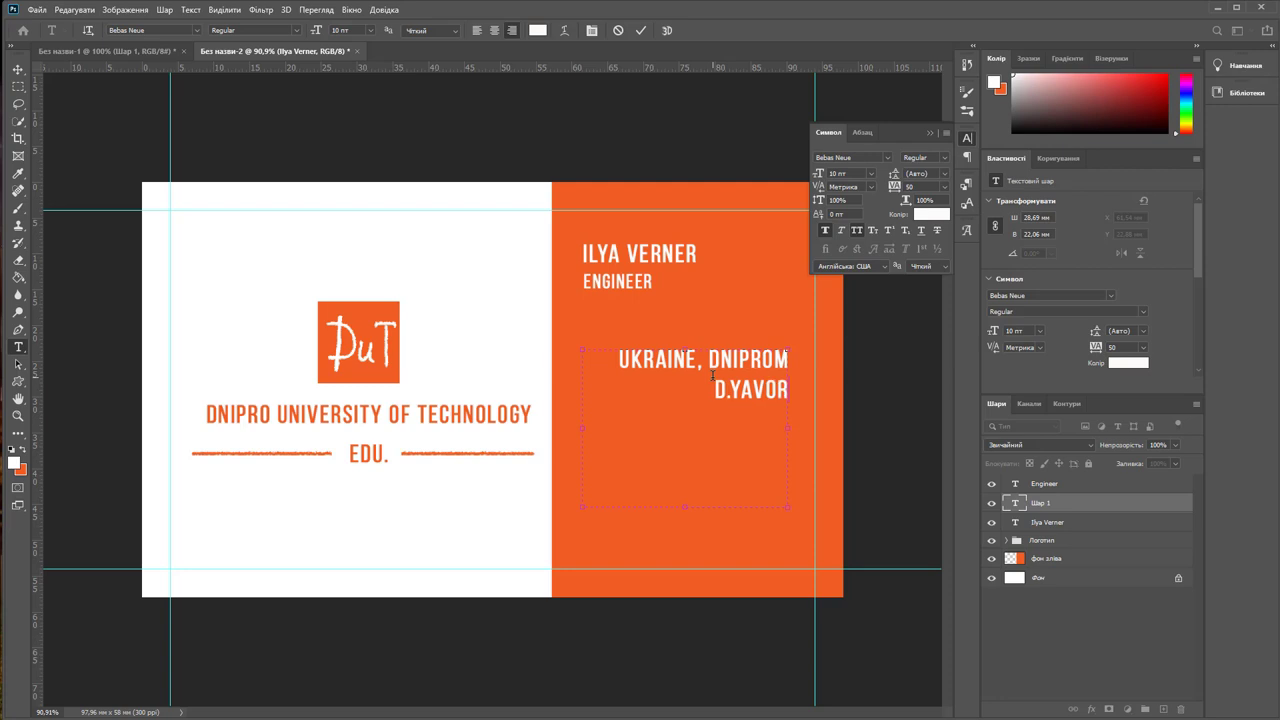
text(NITSKY)
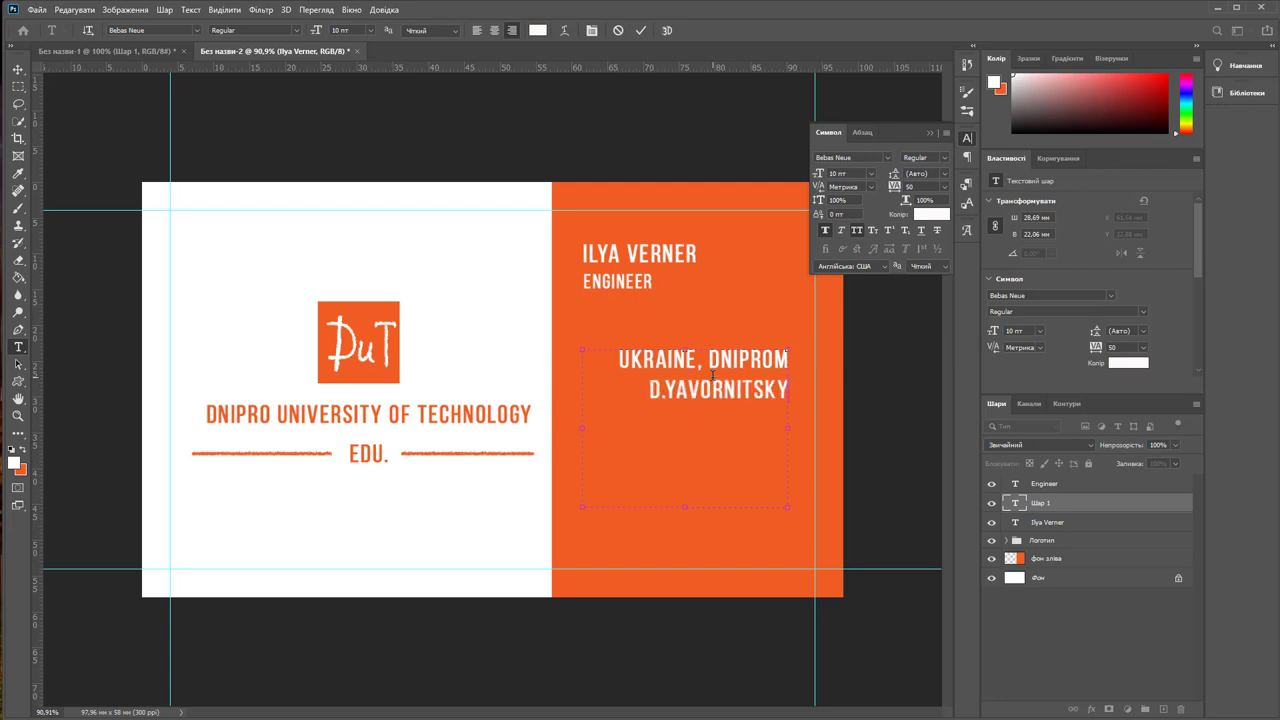
text( AVE.)
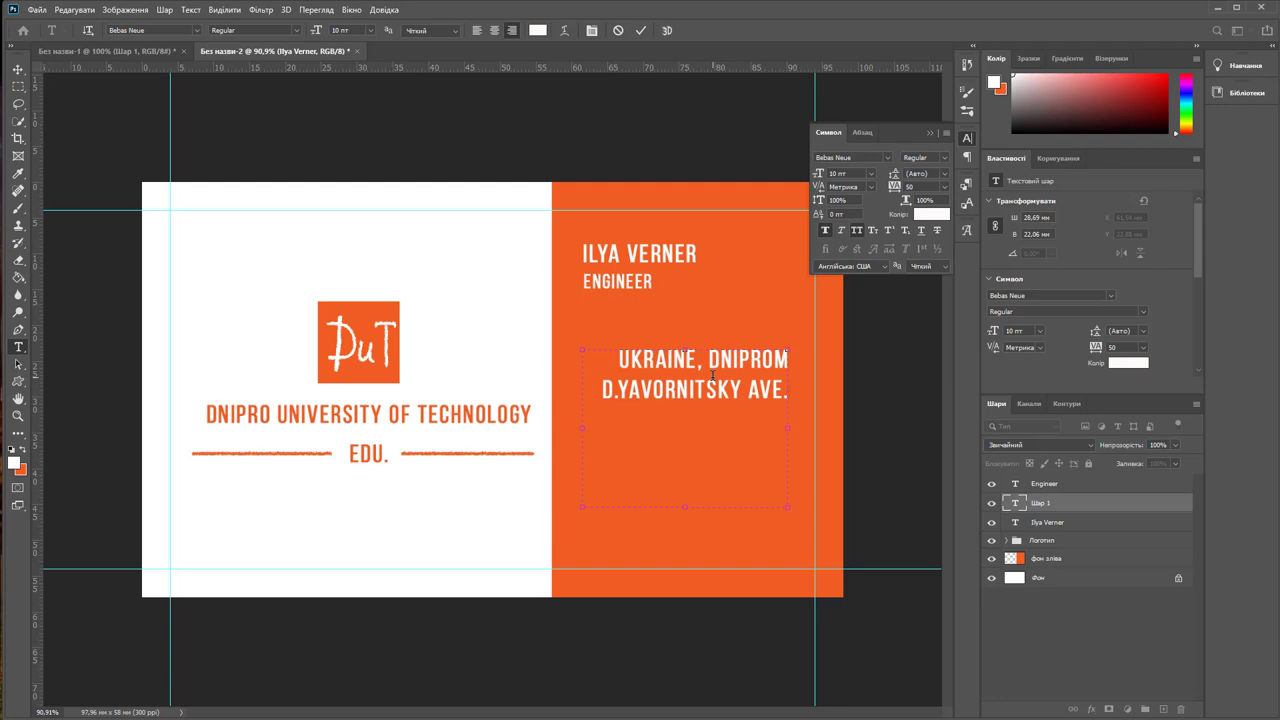
text(,)
text(9)
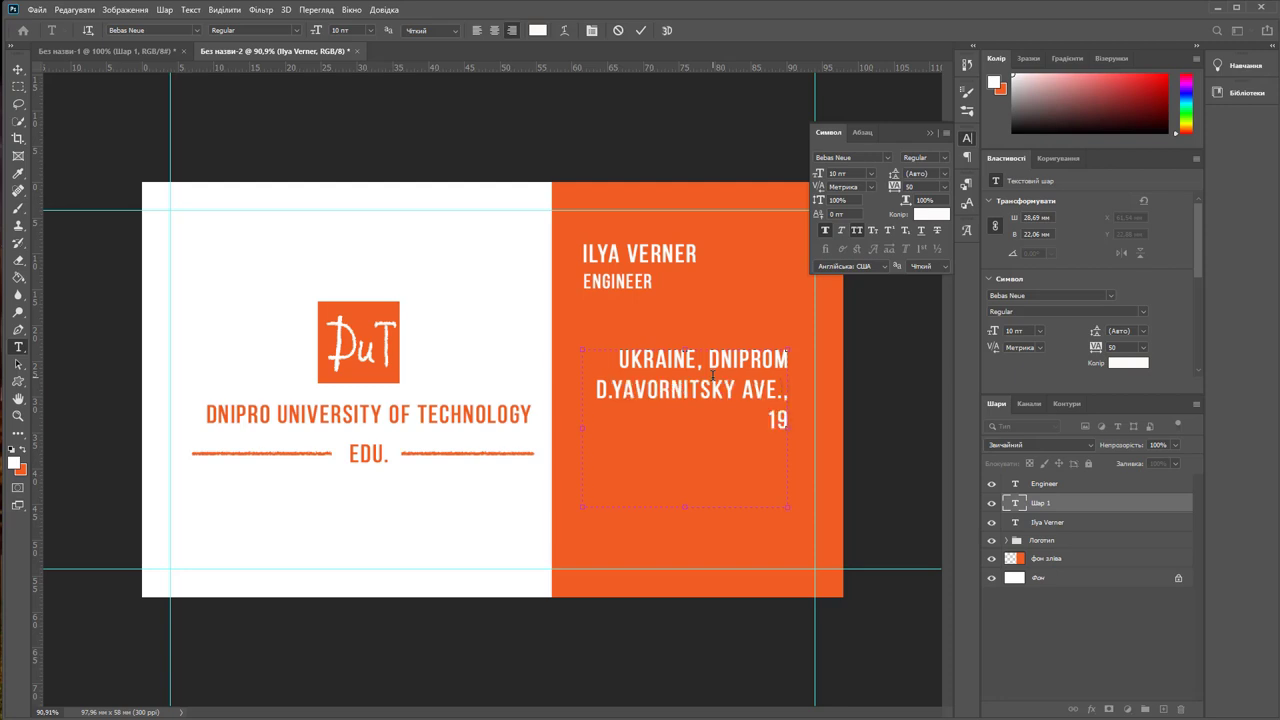
text(.)
text( ROOM)
text(.)
text( 1)
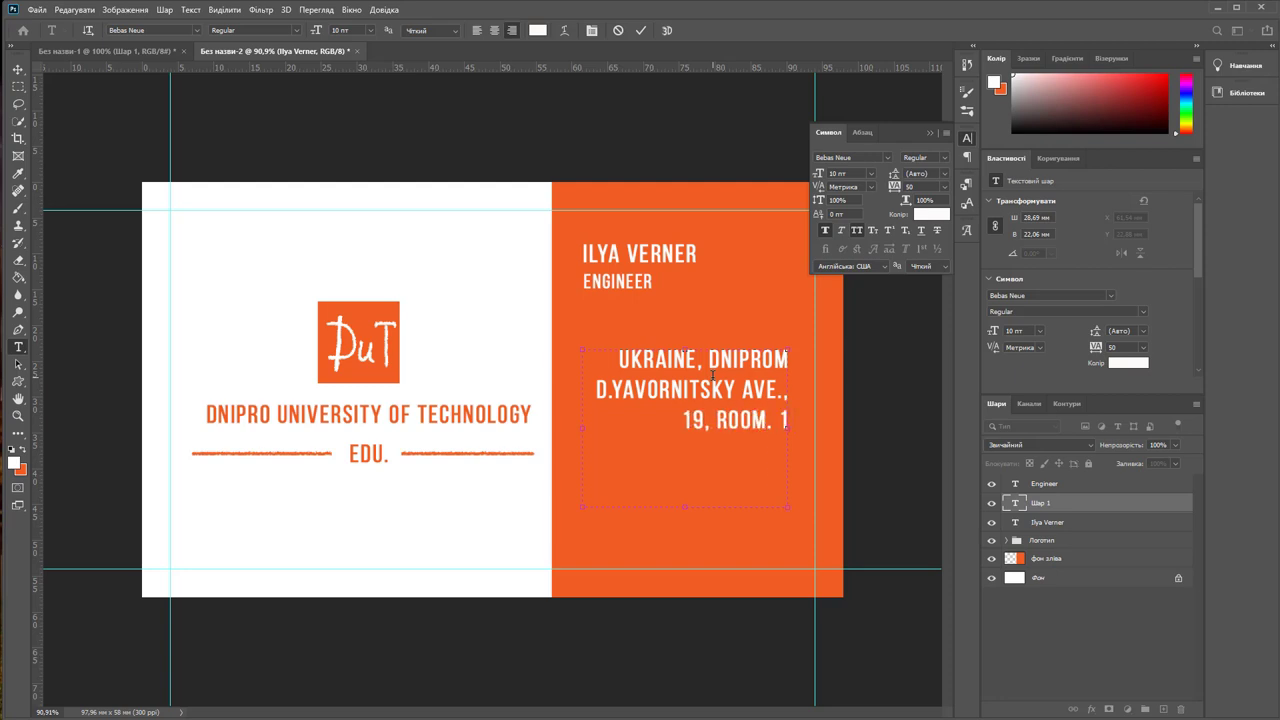
text(|1)
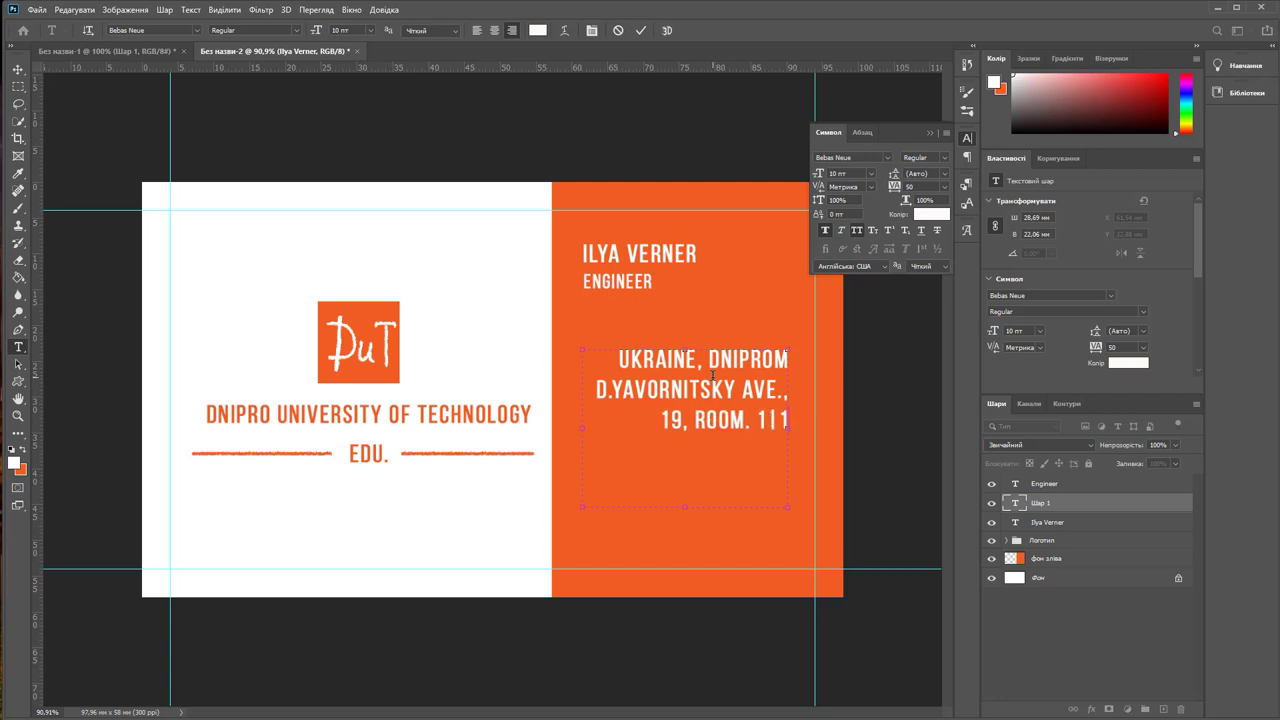
text(24)
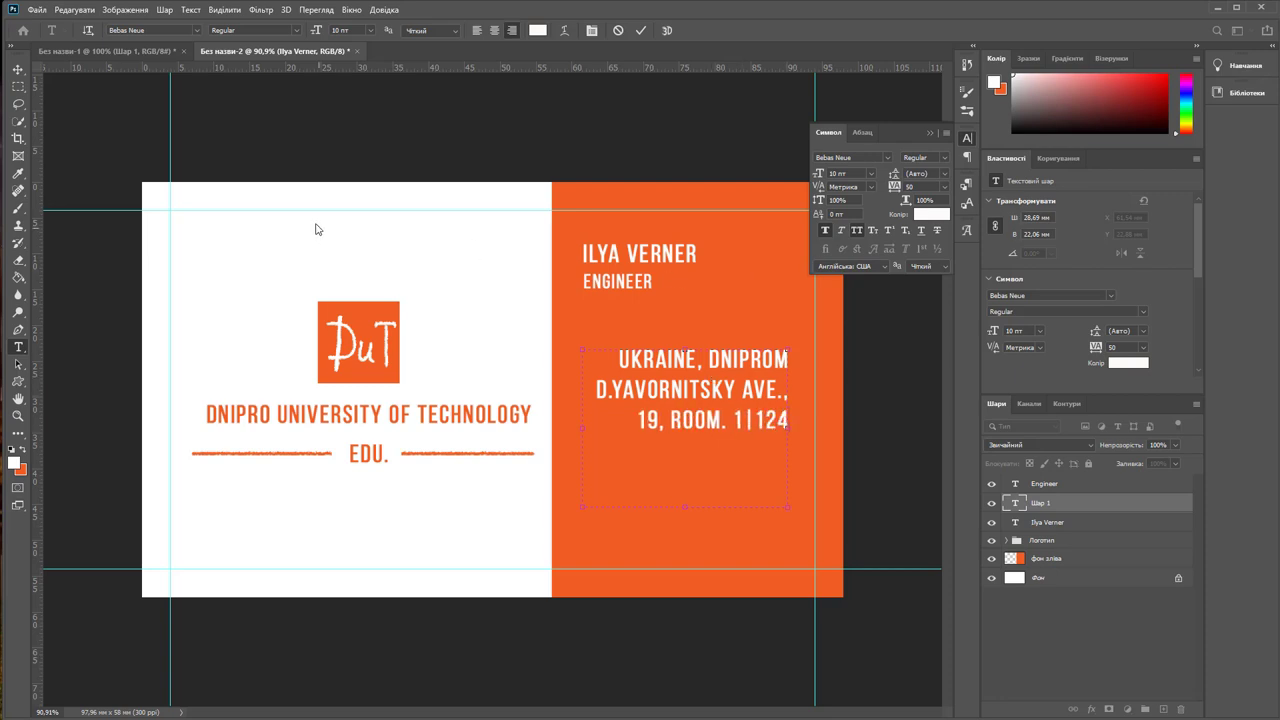
click(20, 71)
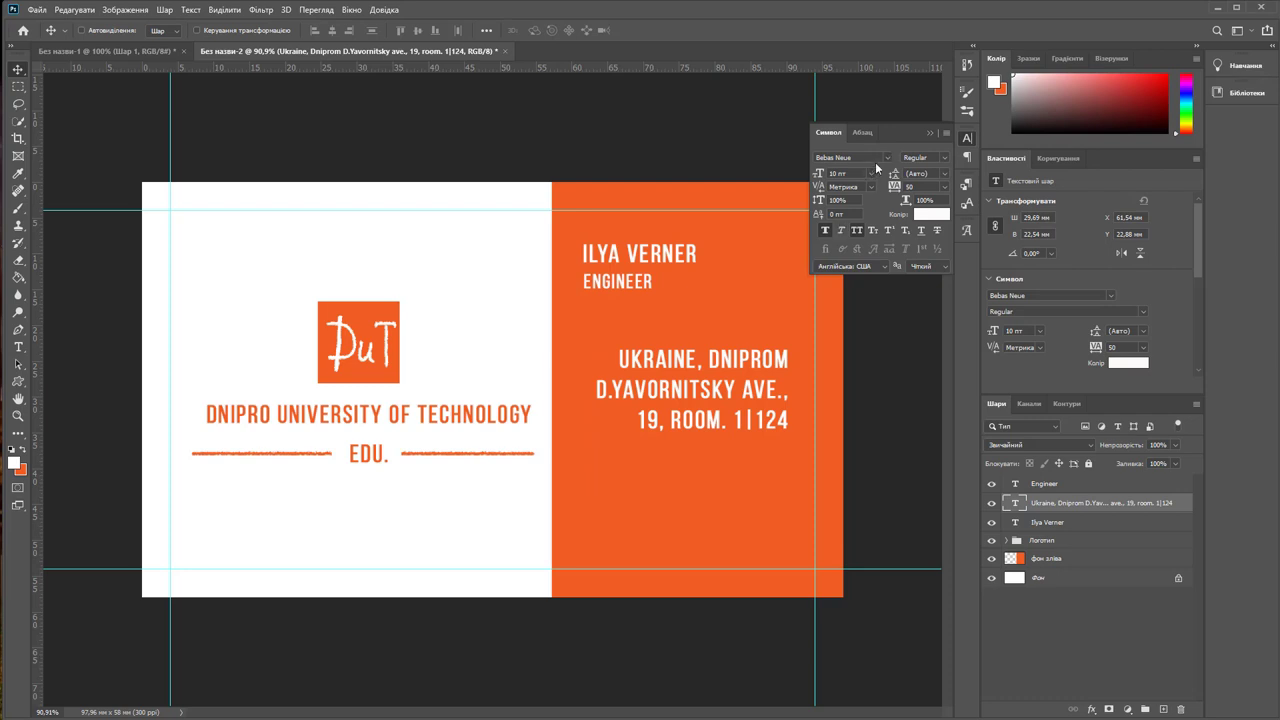
Left-align the address lines and shift the address block slightly right
click(860, 132)
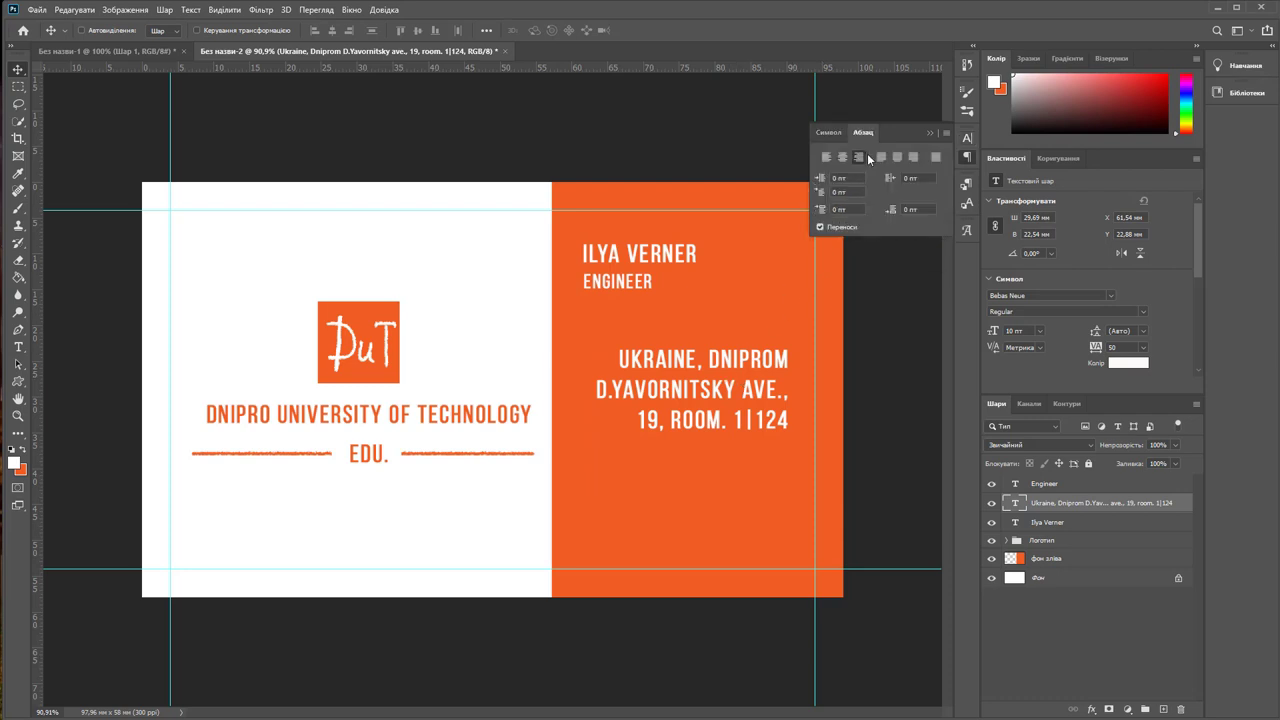
click(827, 158)
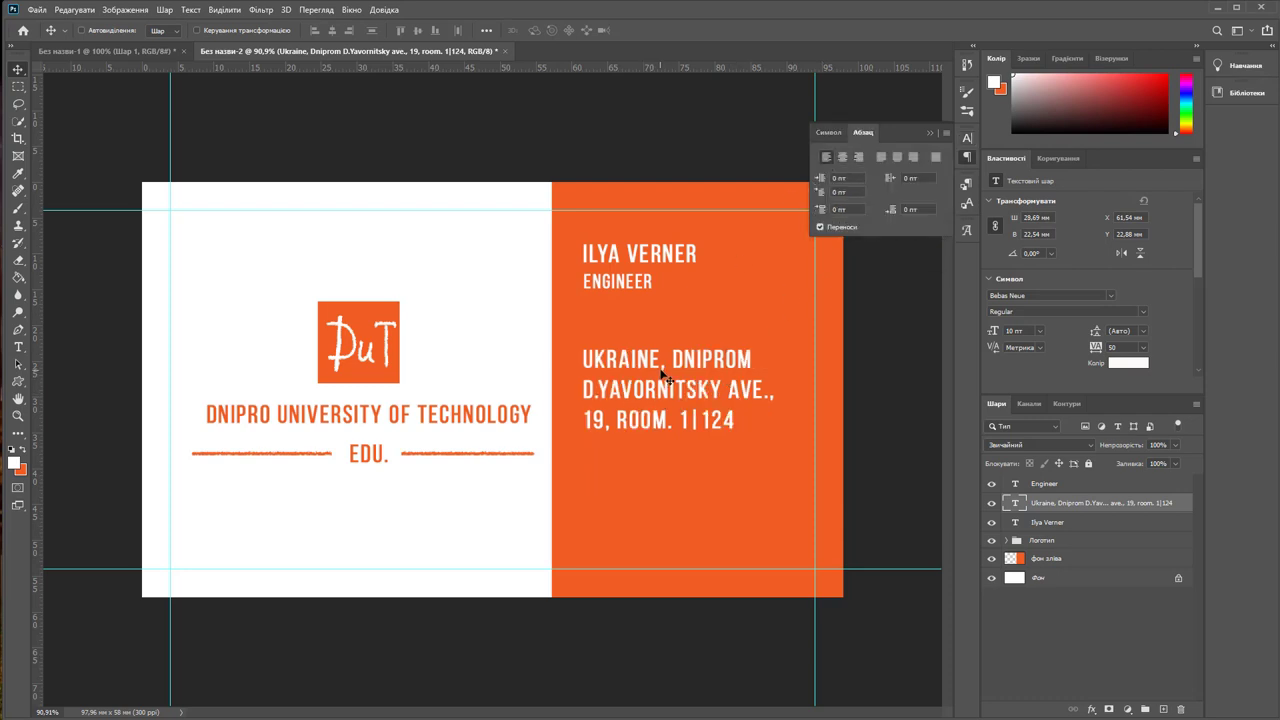
drag(660, 376, 677, 370)
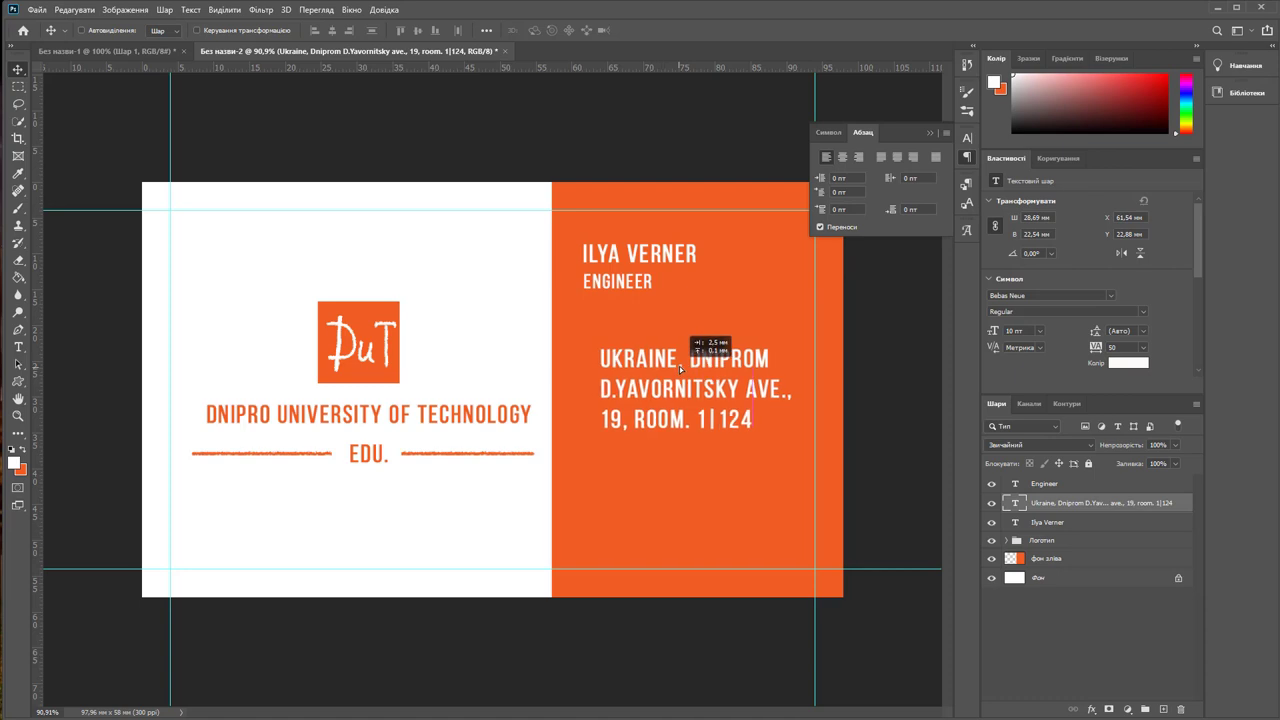
click(829, 132)
click(887, 158)
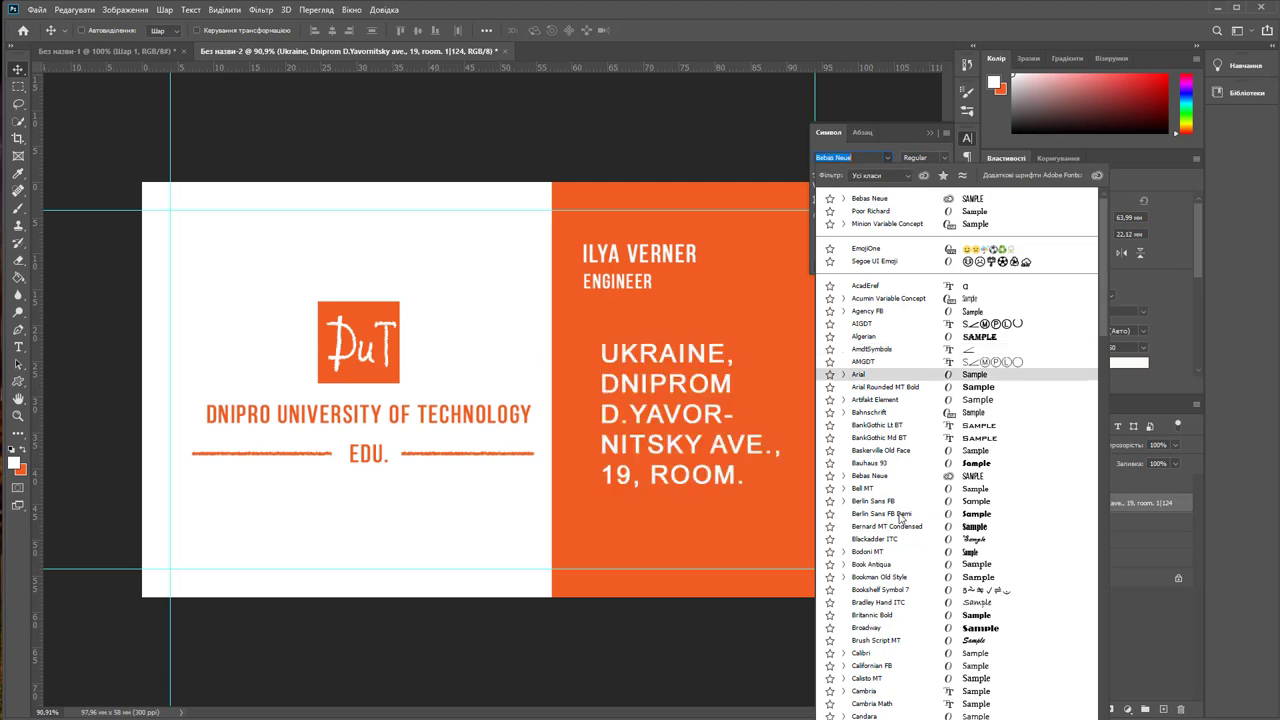
Apply a previewed font to the address and switch it from all caps to mixed case
scroll(901, 515, down, 3)
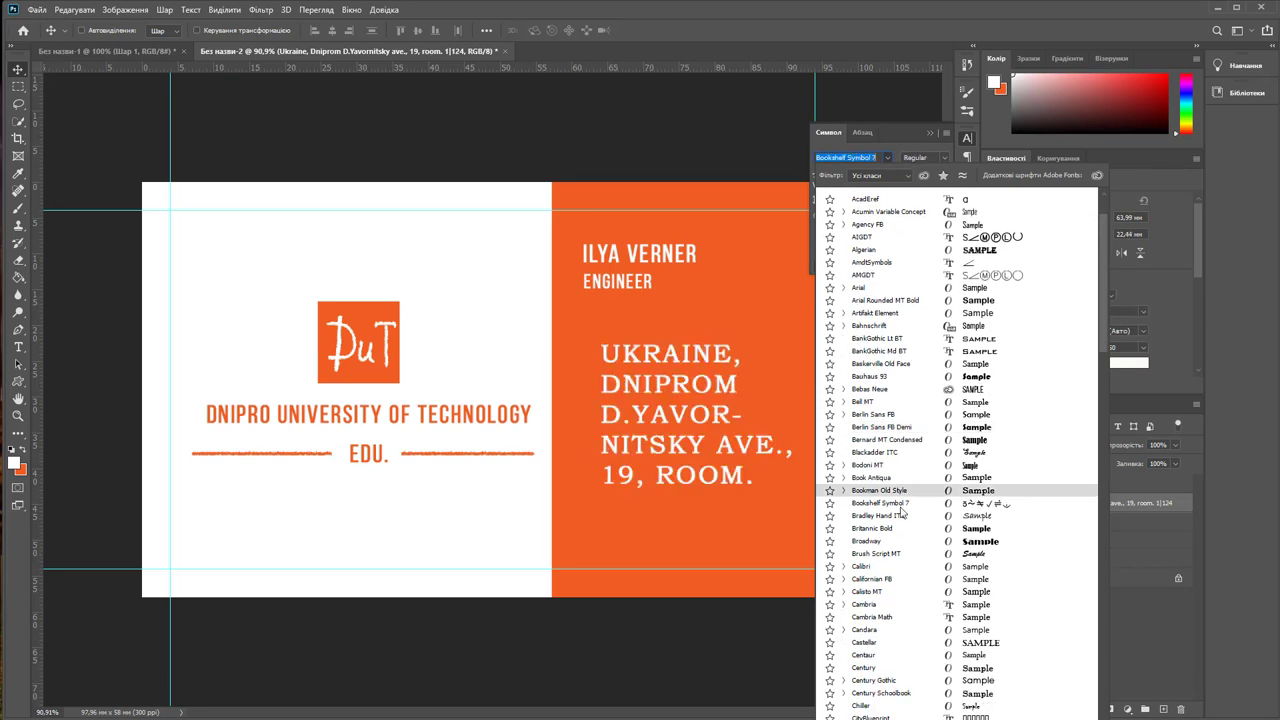
scroll(901, 512, down, 2)
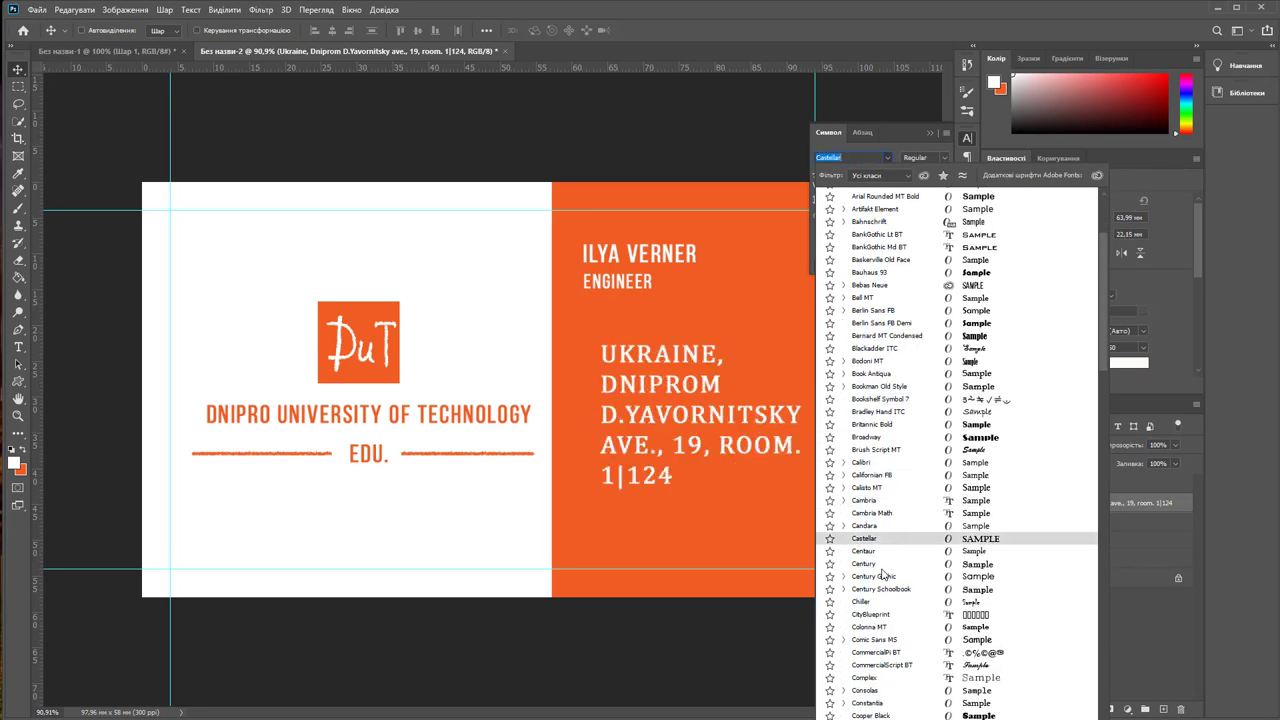
click(889, 538)
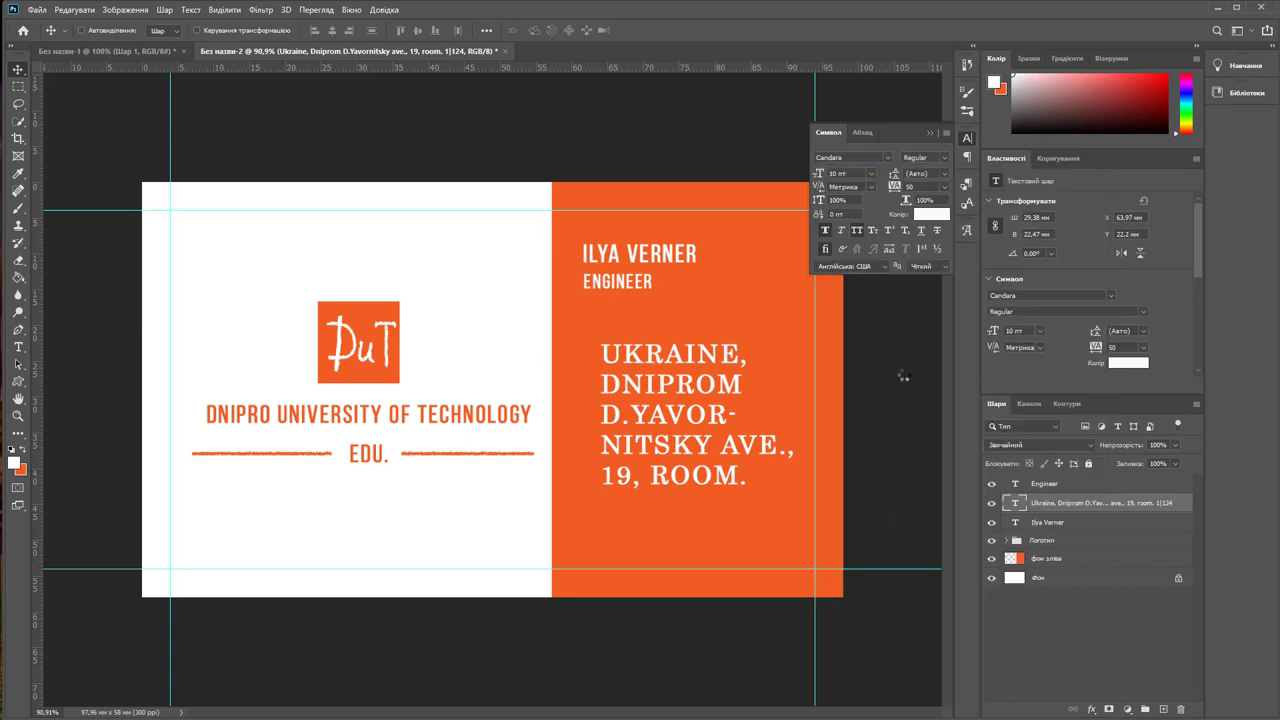
click(860, 236)
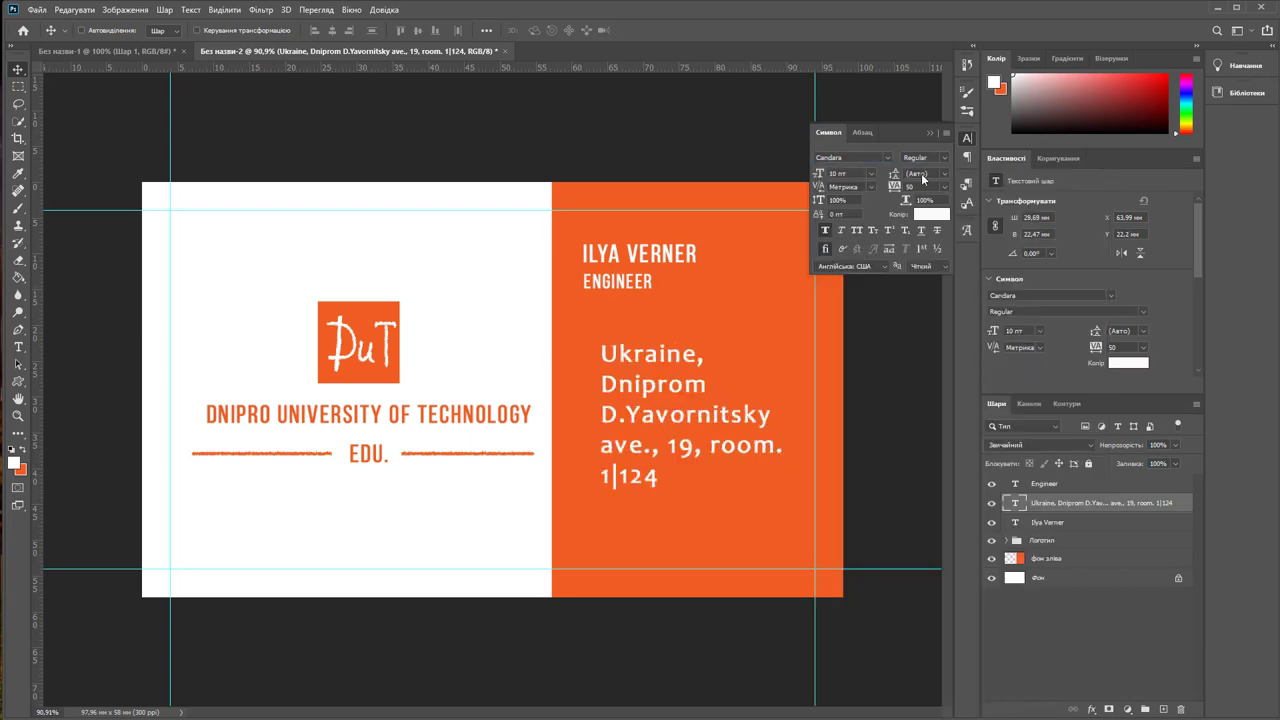
Browse the font list and settle on Agency FB at 8 pt for the address
click(887, 157)
scroll(900, 520, down, 1)
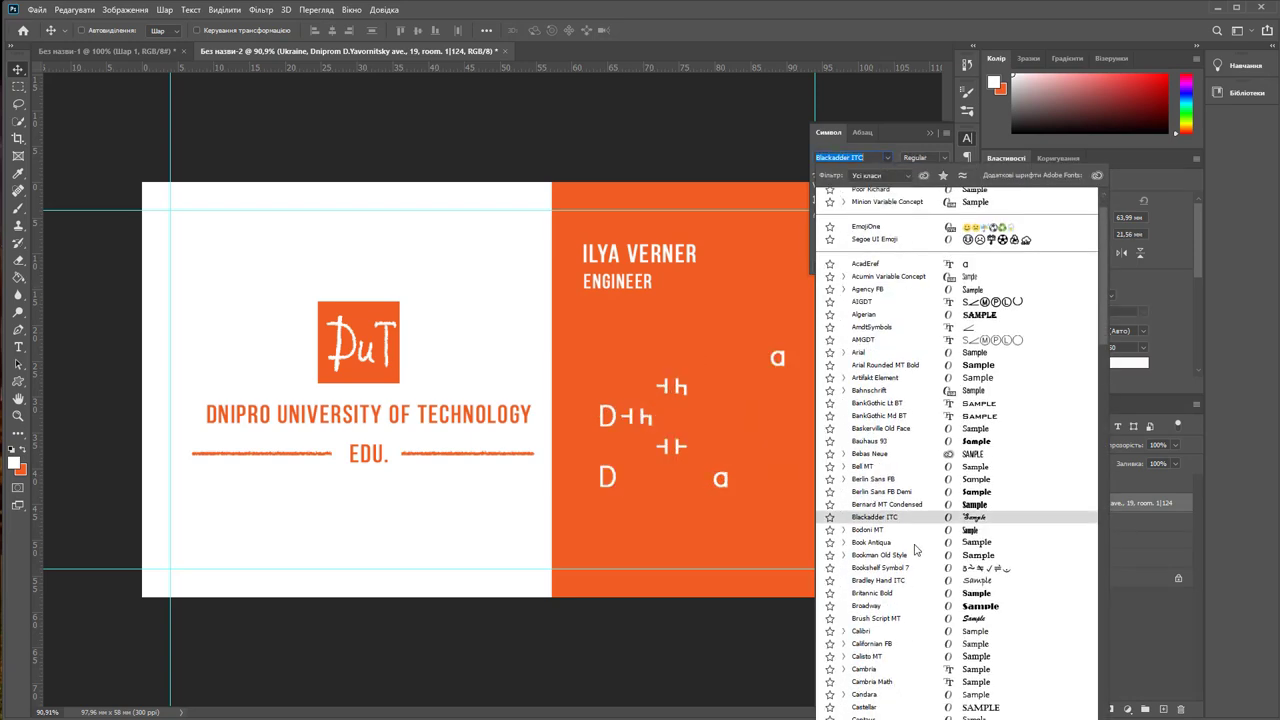
scroll(910, 515, down, 2)
scroll(921, 513, down, 2)
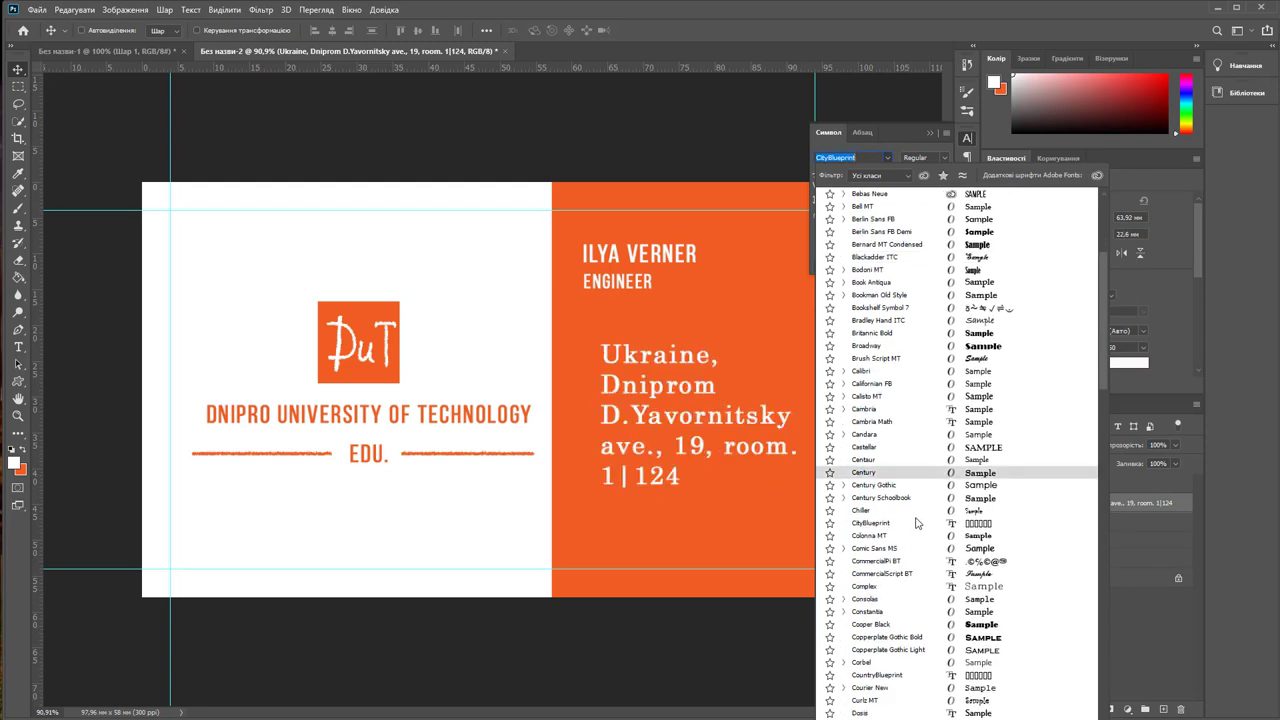
scroll(920, 514, down, 2)
scroll(918, 515, down, 3)
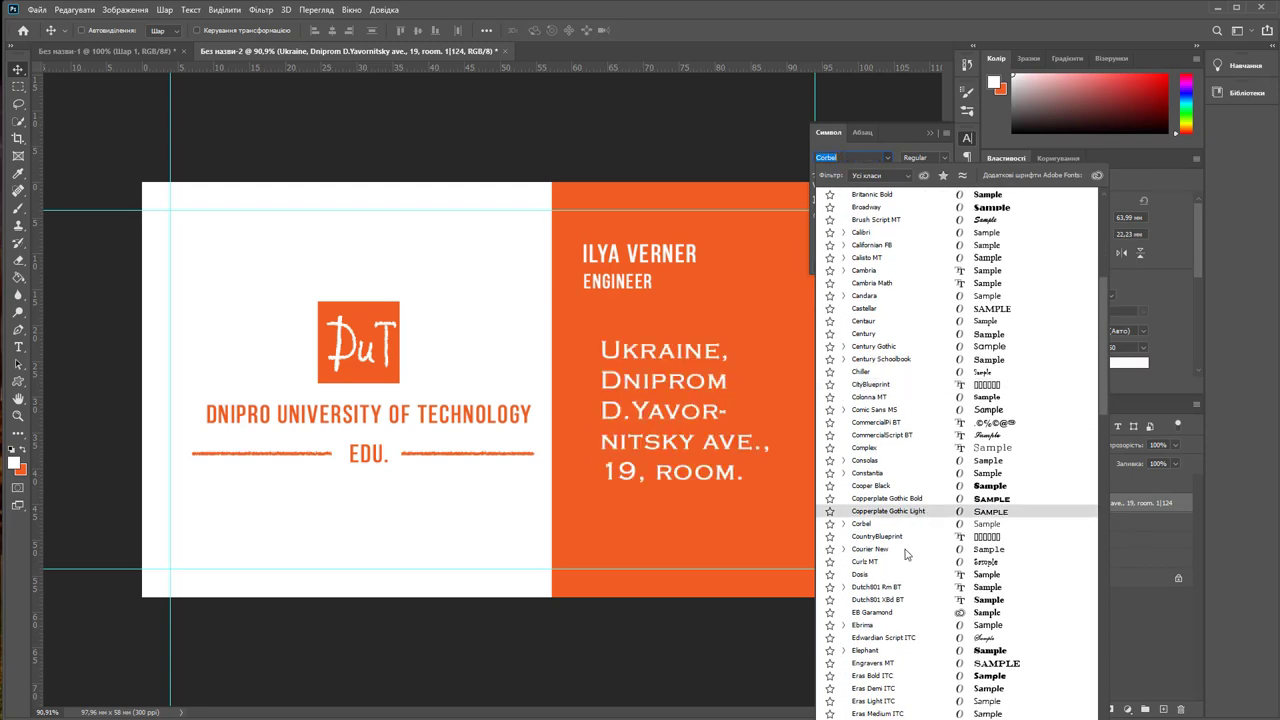
scroll(915, 515, down, 2)
scroll(907, 515, down, 3)
scroll(904, 516, down, 1)
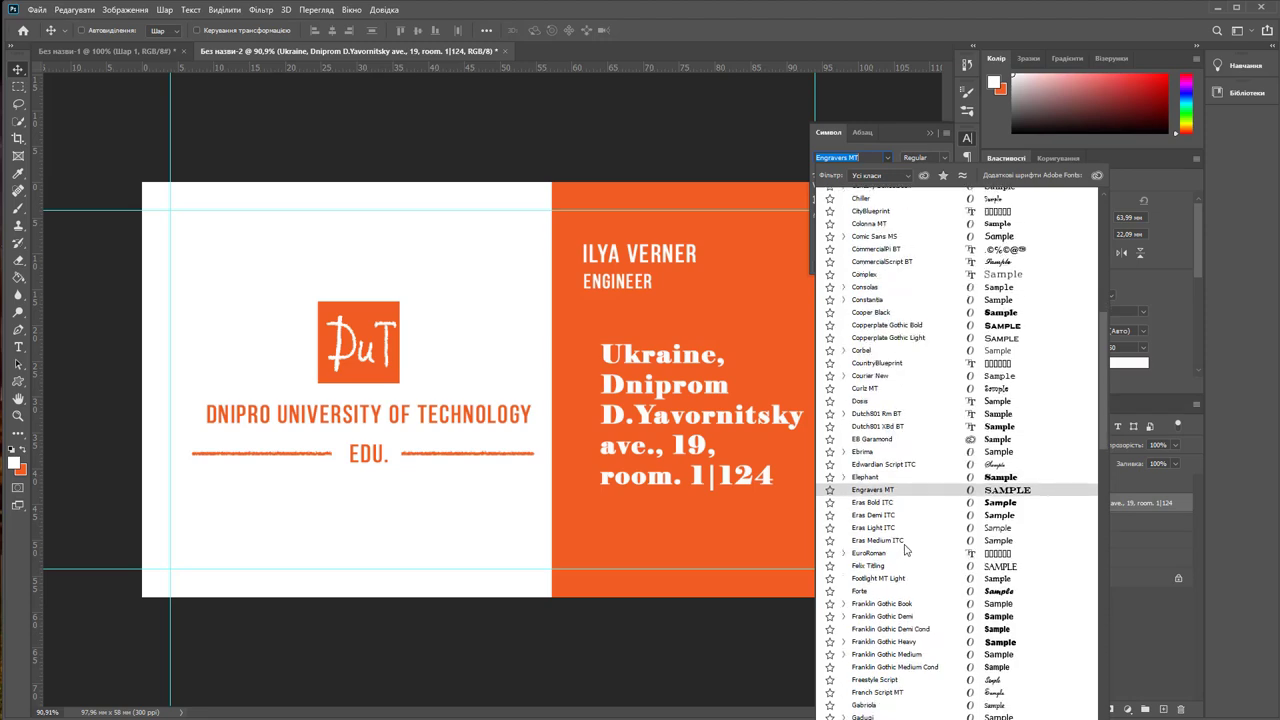
scroll(901, 530, down, 2)
scroll(899, 547, down, 1)
scroll(899, 547, down, 1)
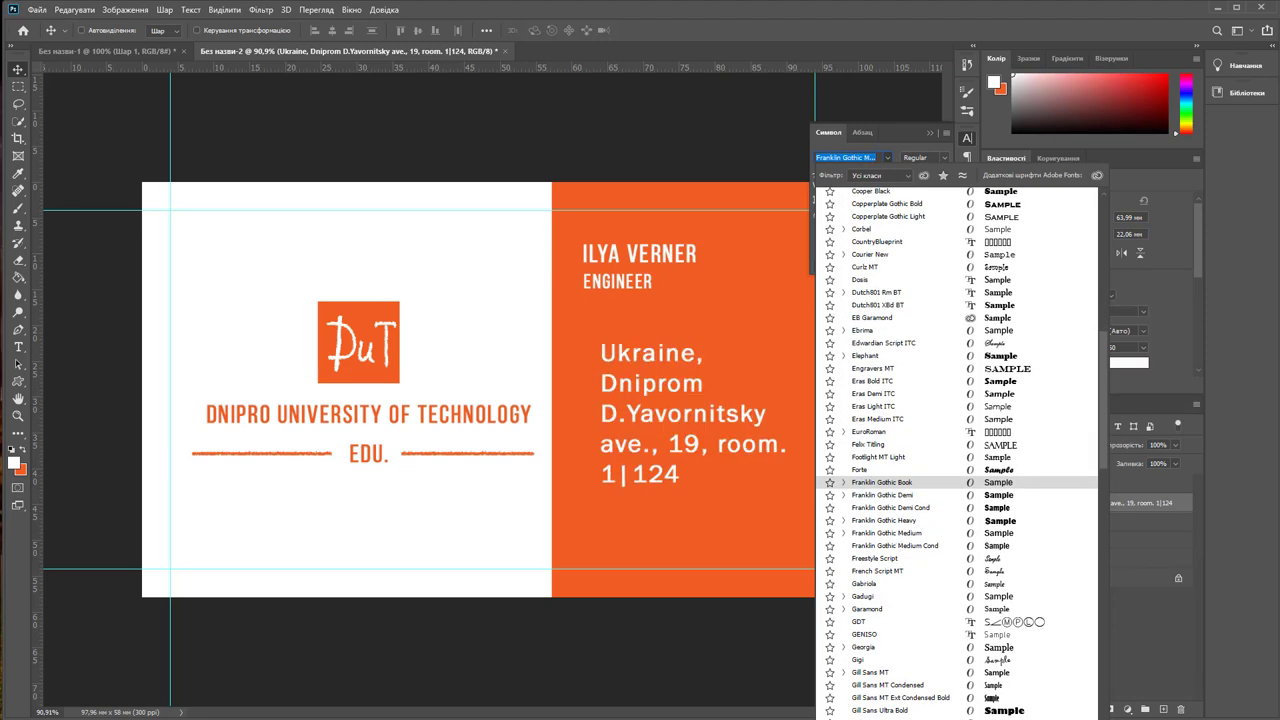
click(731, 440)
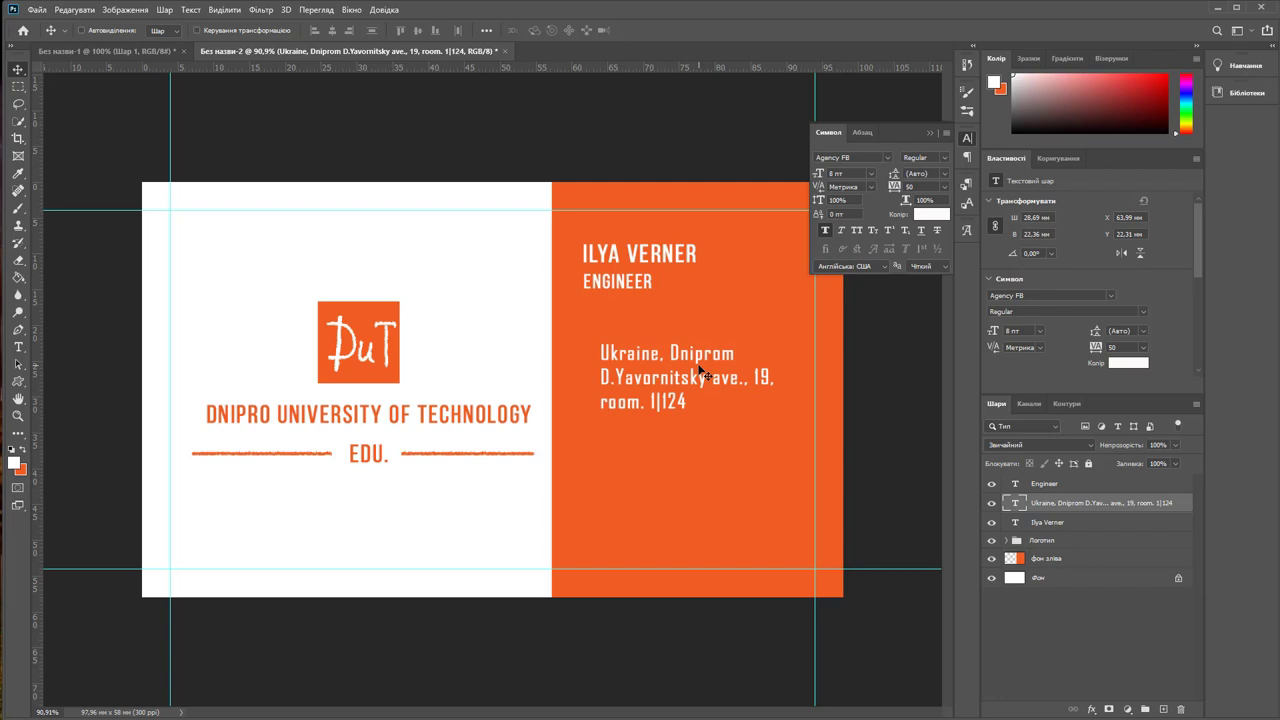
double_click(680, 405)
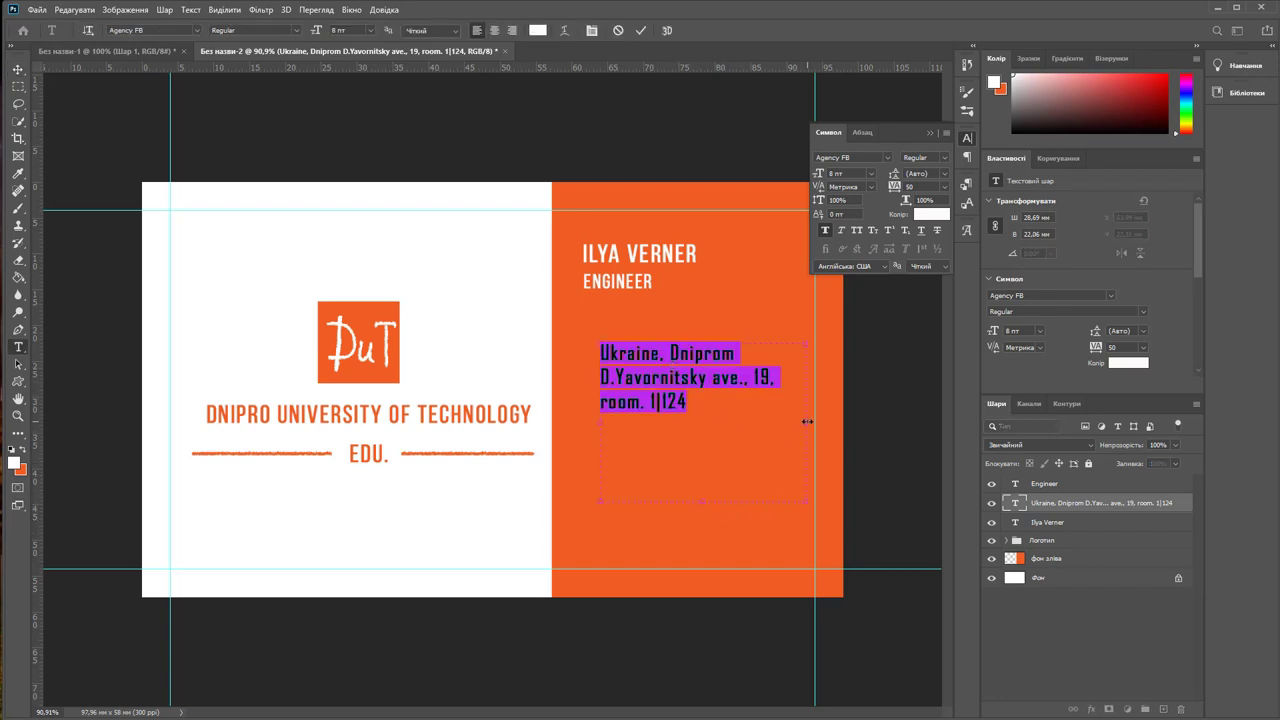
Trim the address text box to its three lines and nudge the block right and down, checking the mockup
drag(705, 482, 705, 443)
click(17, 69)
drag(652, 362, 684, 369)
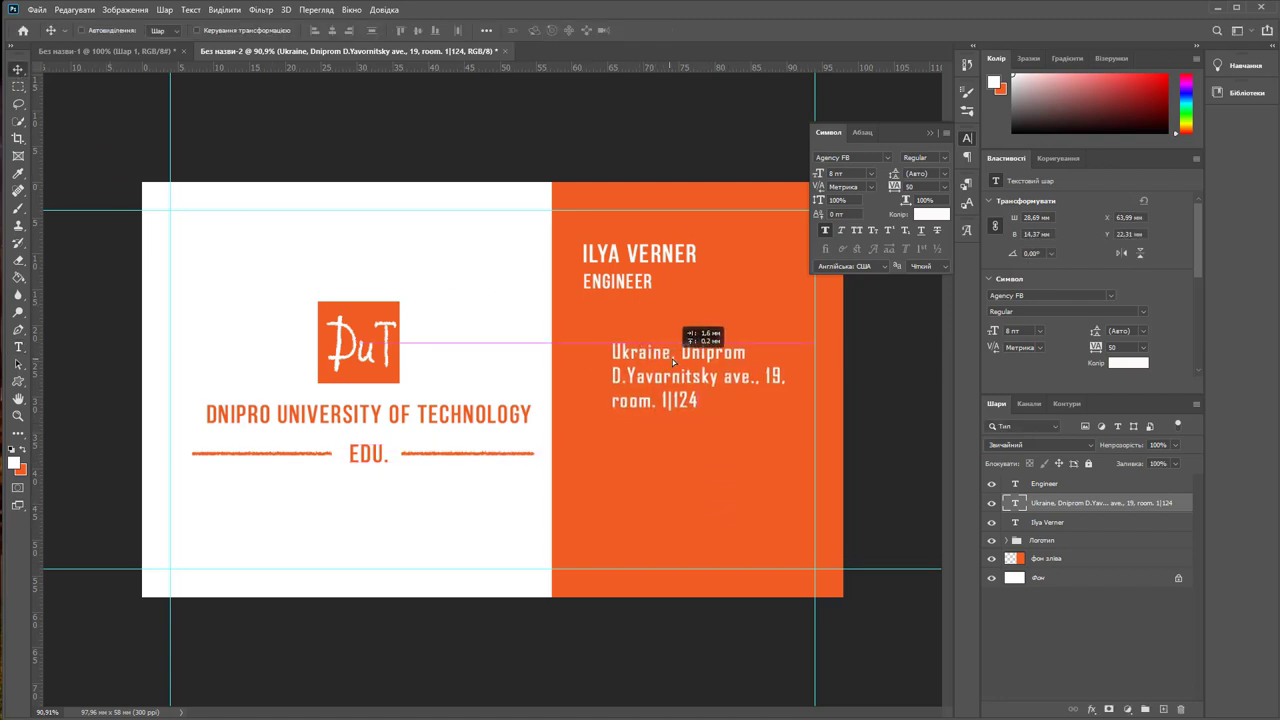
click(158, 55)
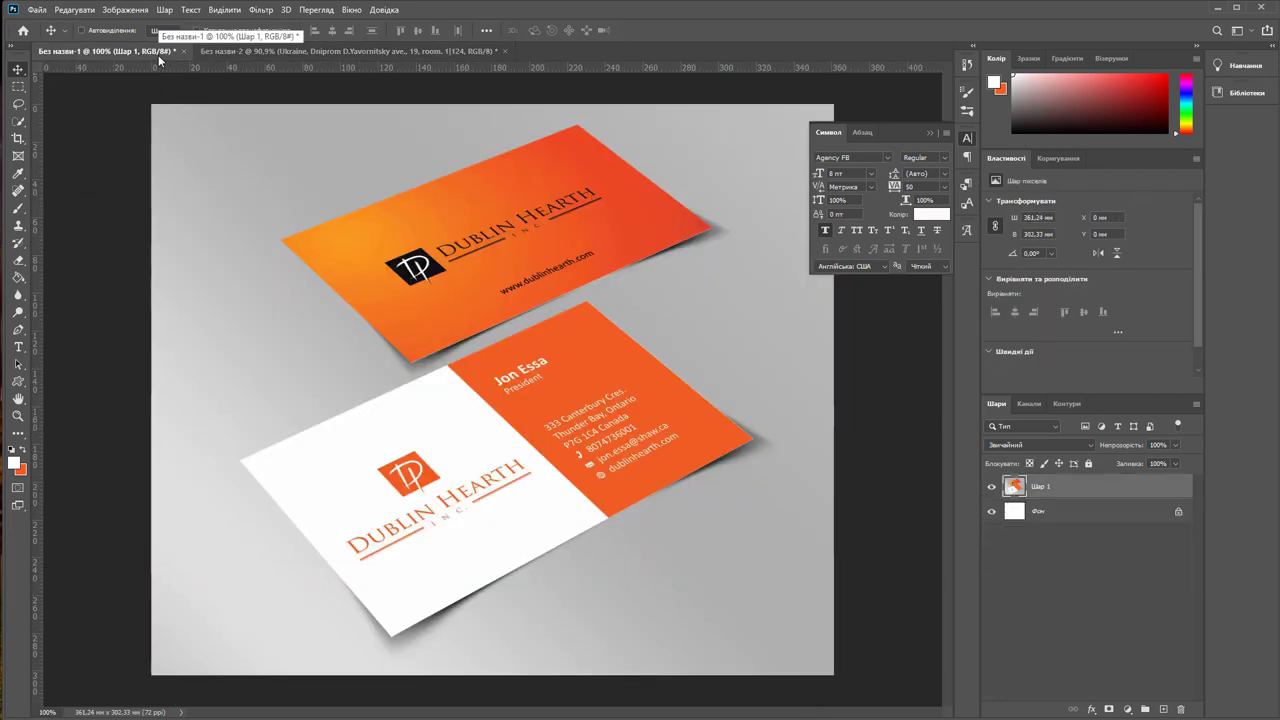
click(238, 55)
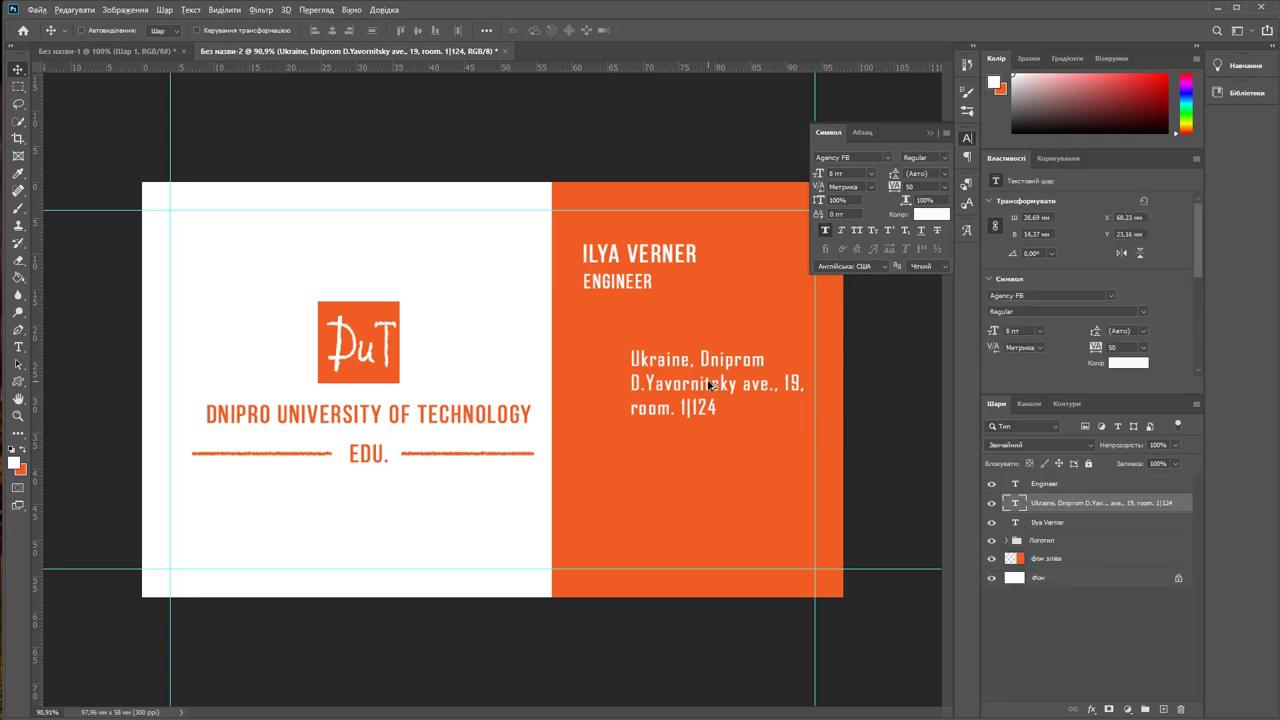
Duplicate the address block below it and replace the copy with a +380 placeholder phone number
drag(709, 384, 704, 480)
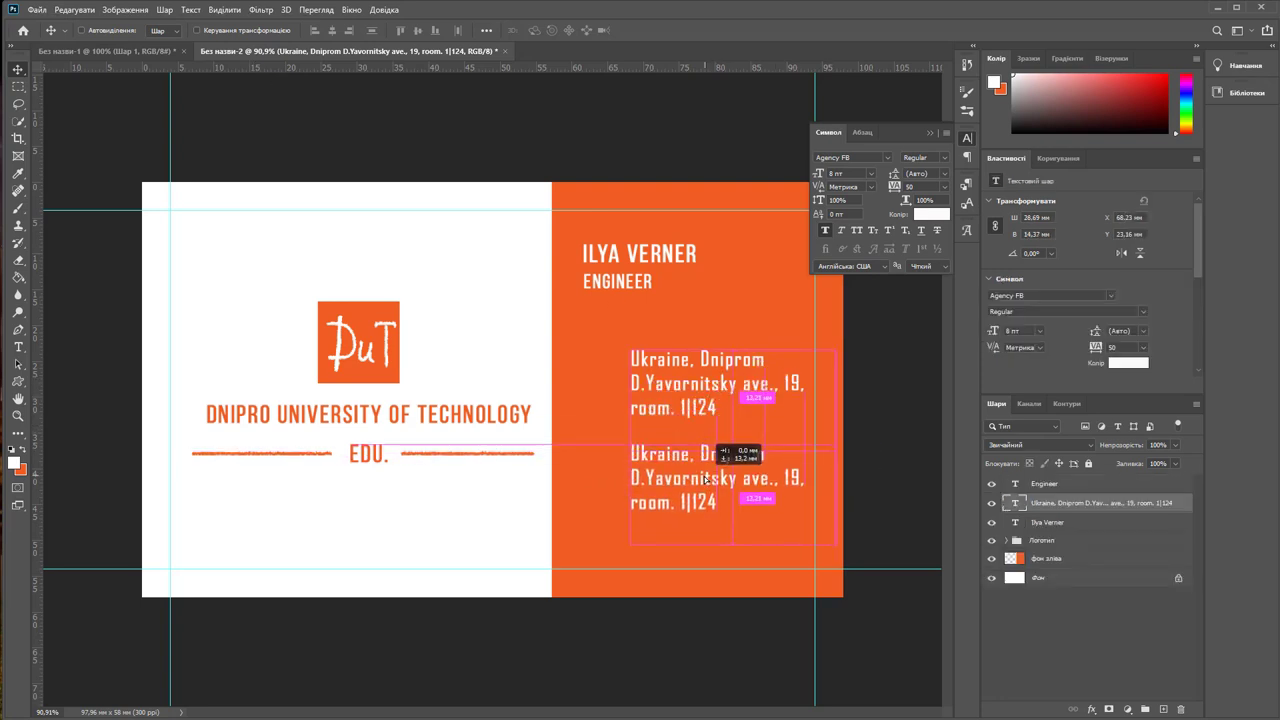
click(158, 54)
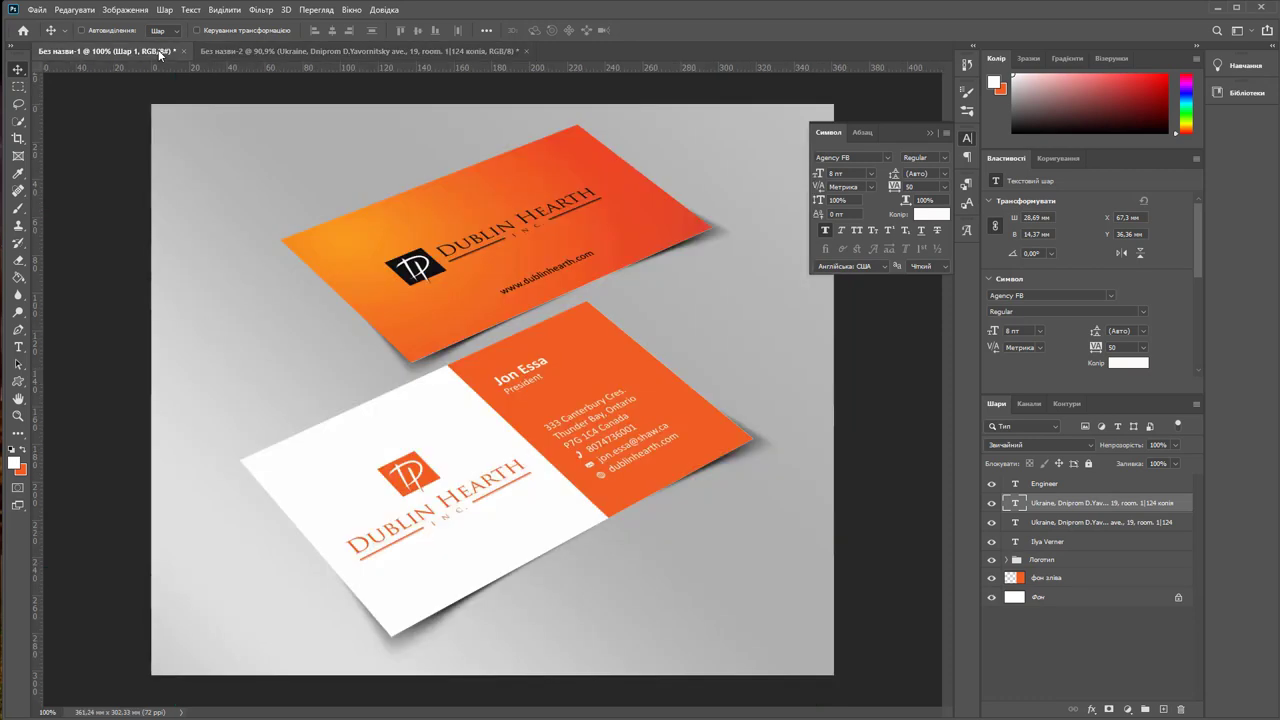
click(259, 52)
double_click(678, 482)
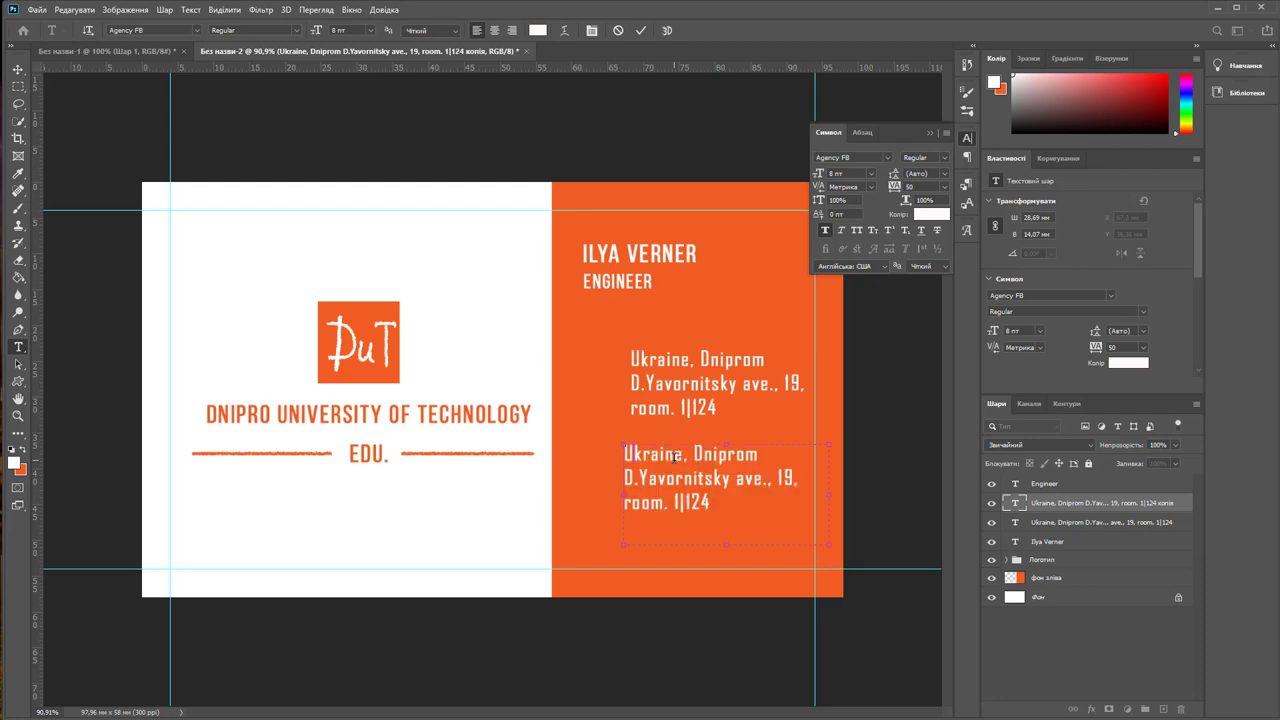
text(+380-)
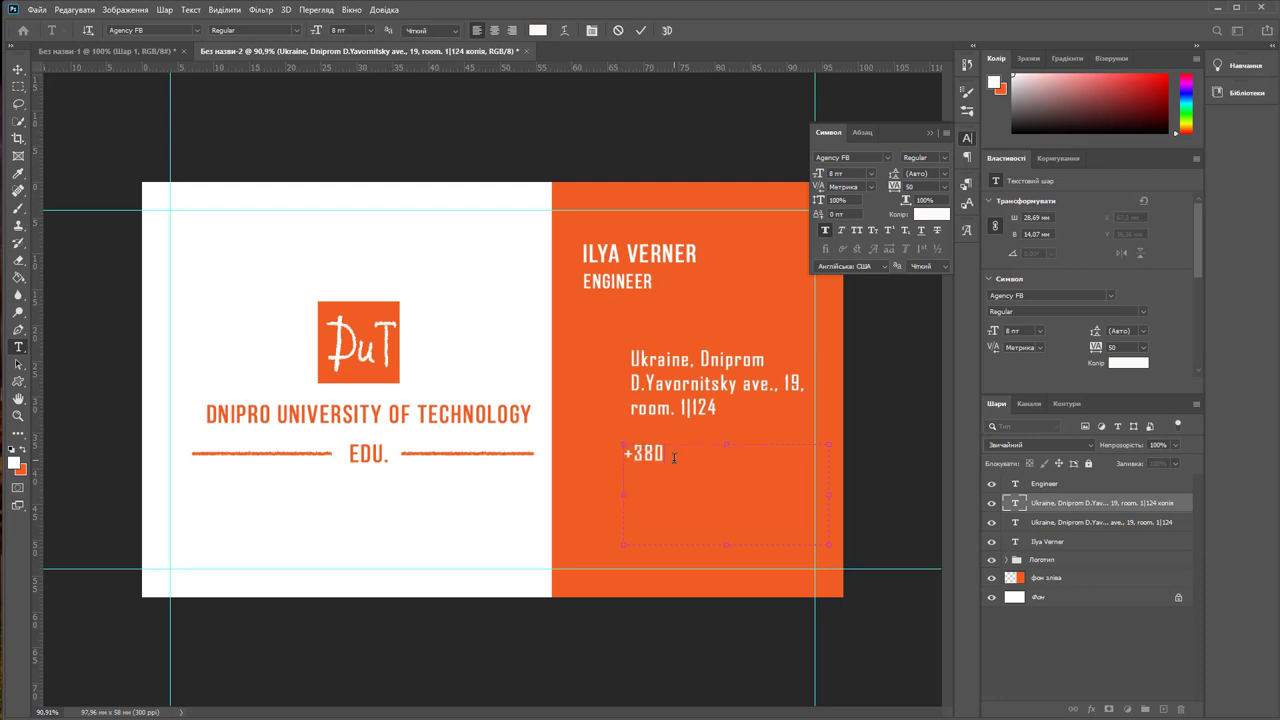
text(xxx-xxx-)
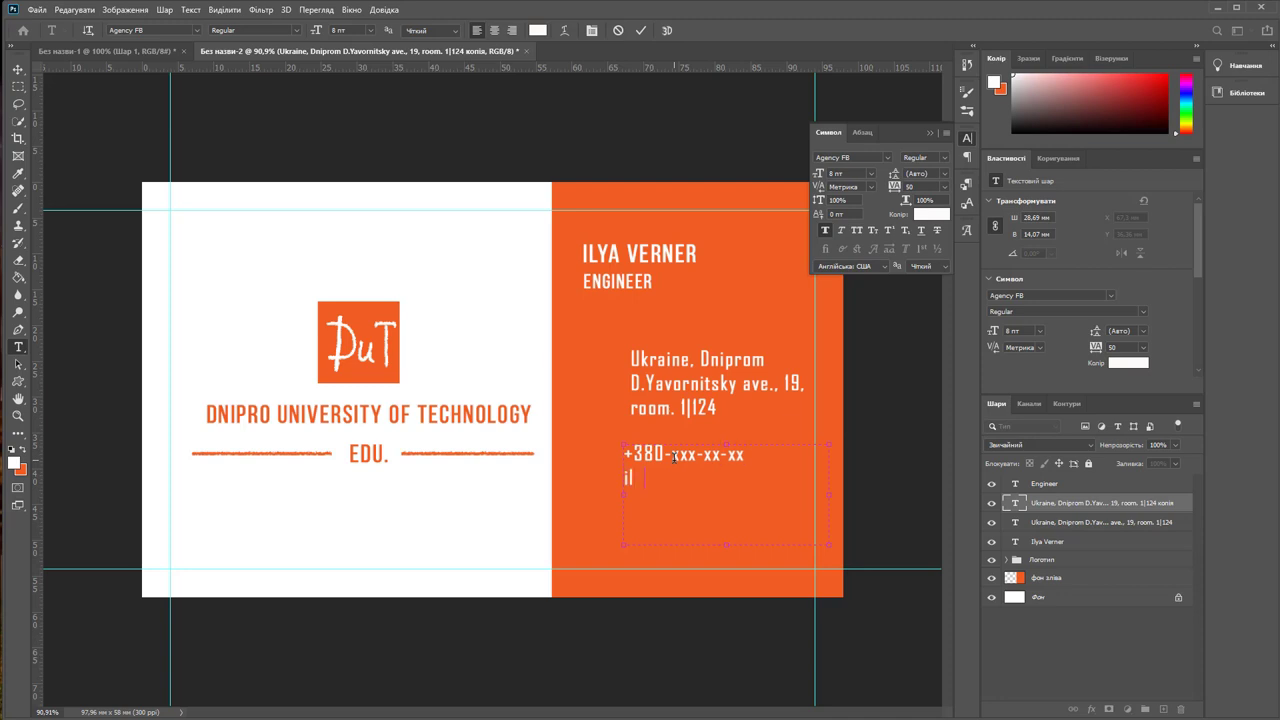
Finish typing the e-mail address in the contact block
click(105, 51)
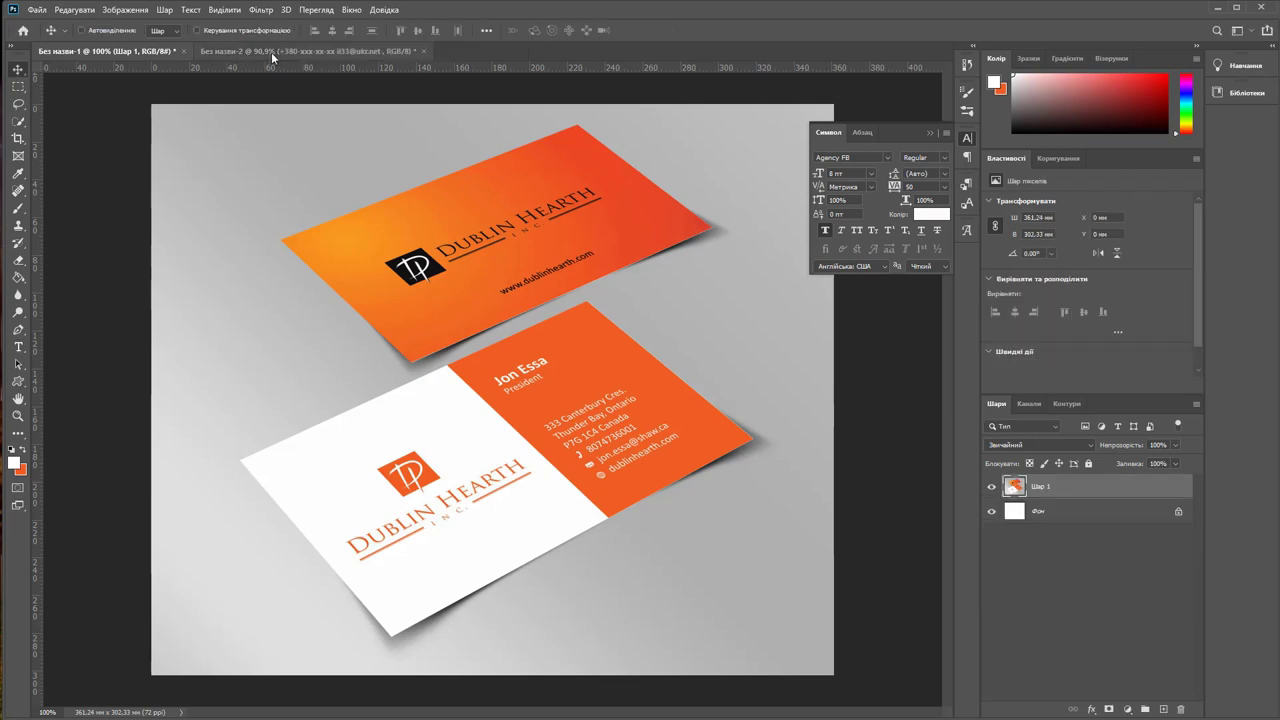
click(287, 51)
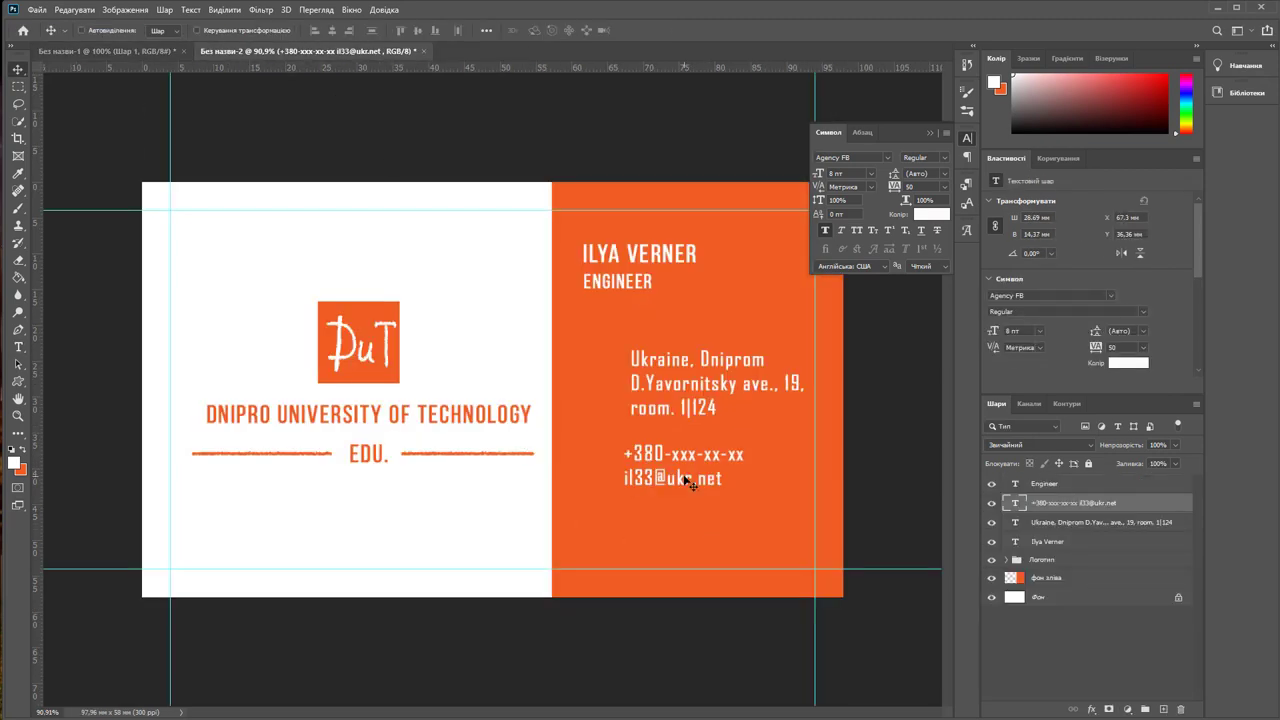
double_click(690, 483)
click(735, 487)
key(Escape)
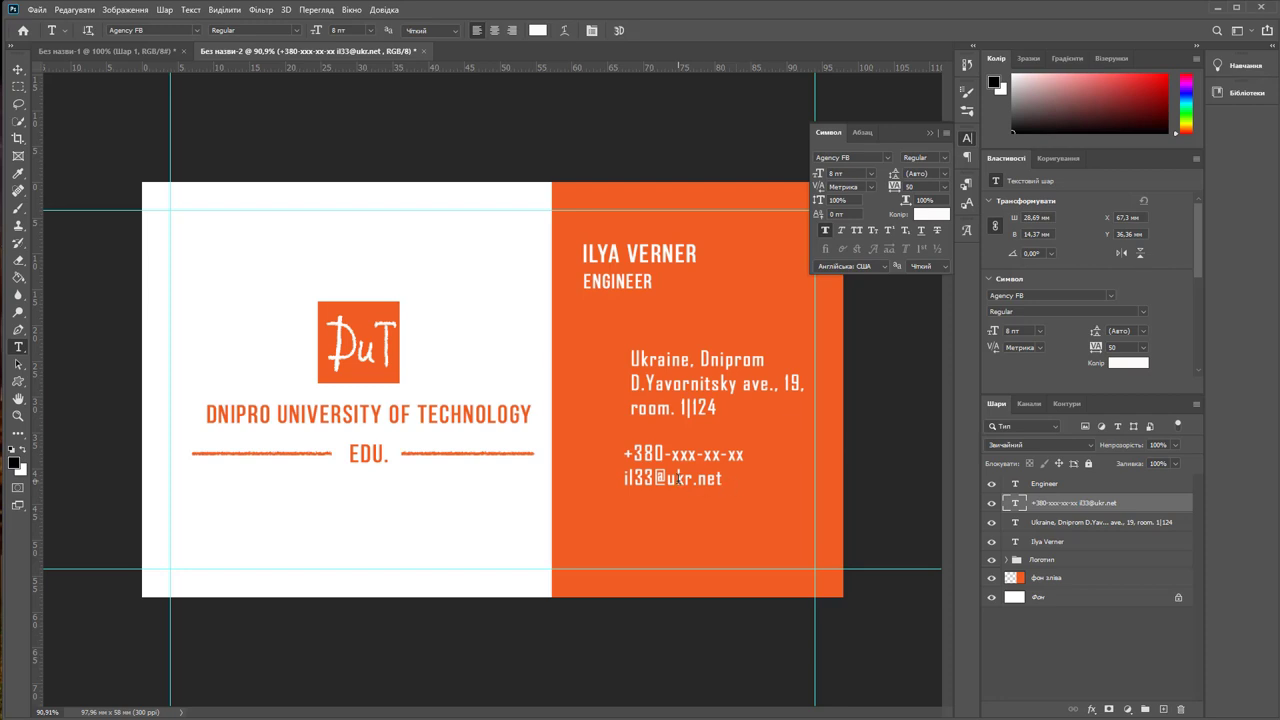
Add okmm.nmu.org.ua as a third contact line and shift the block slightly right
click(679, 479)
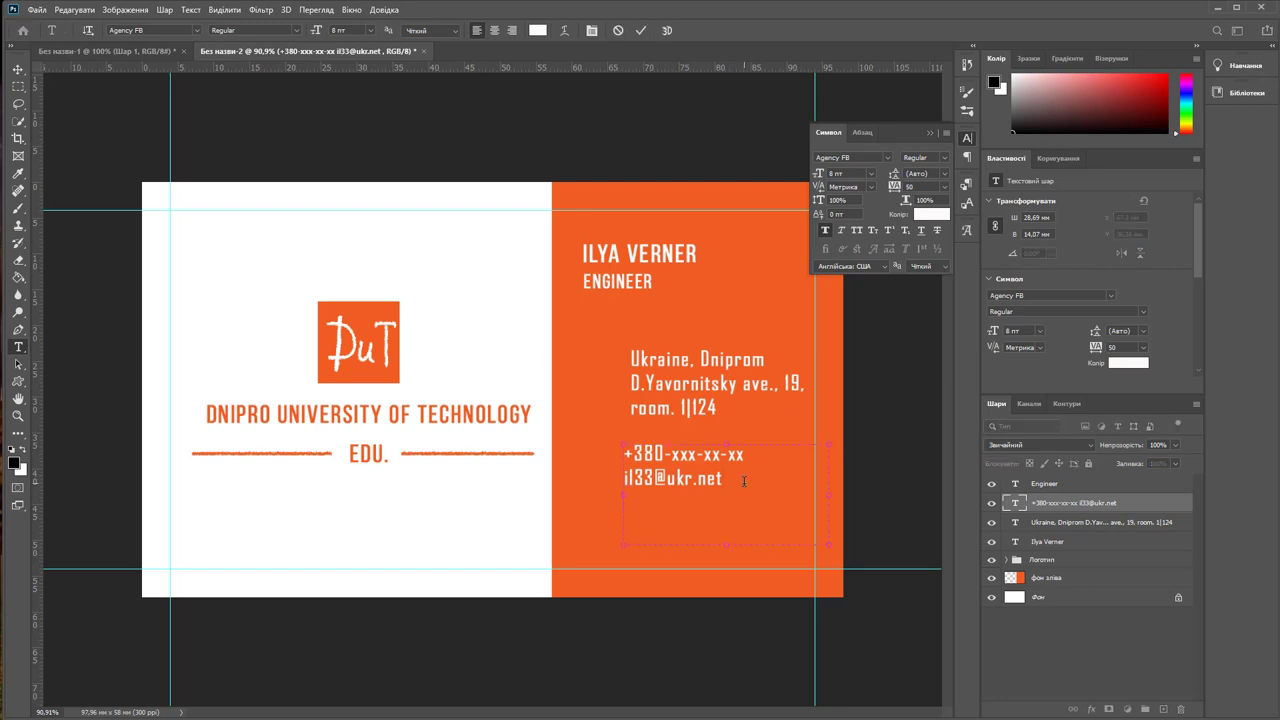
key(Return)
text(nmu)
text(.org.)
text(ua)
text(okmm.)
click(18, 69)
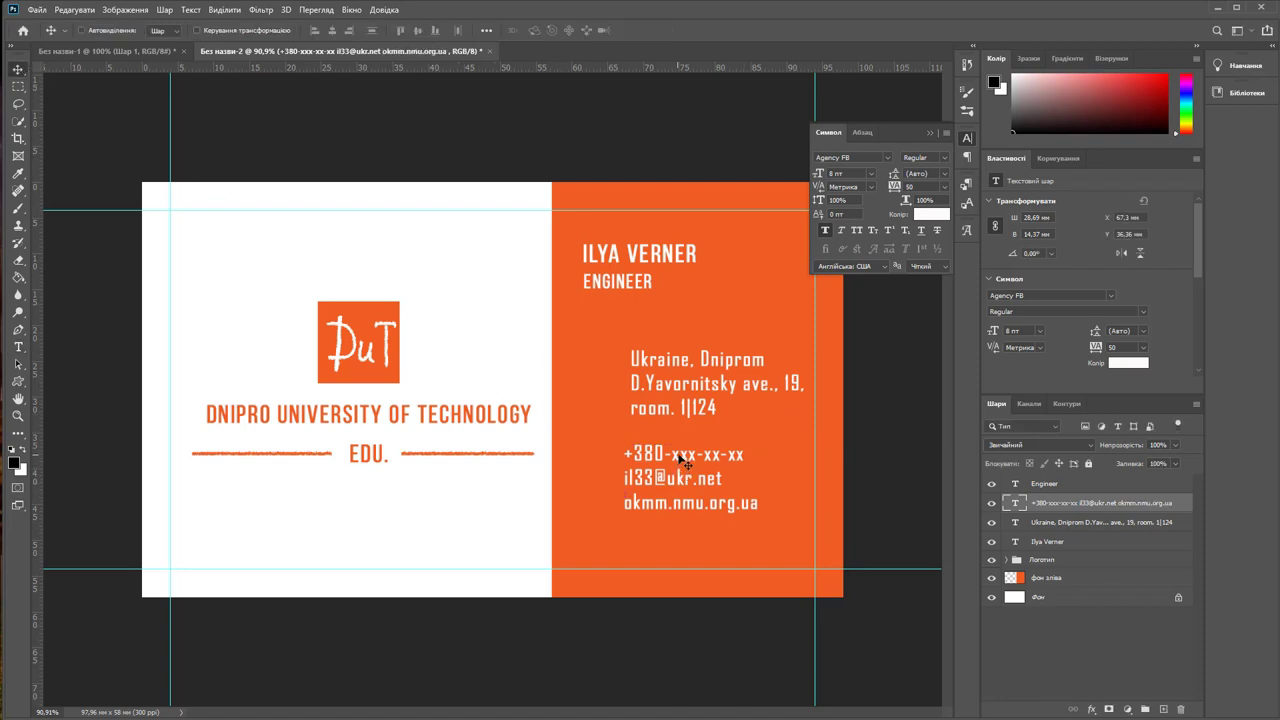
drag(686, 462, 694, 462)
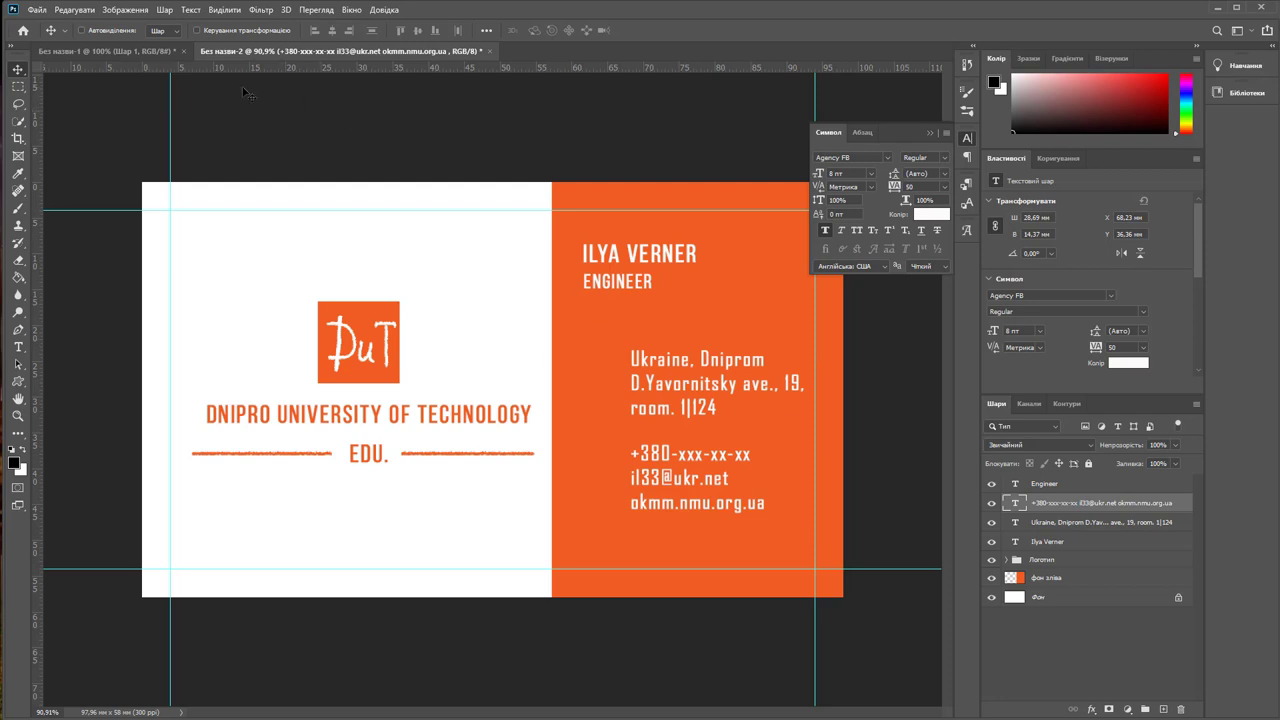
Resize the address text box so the address wraps onto two wider lines
double_click(728, 385)
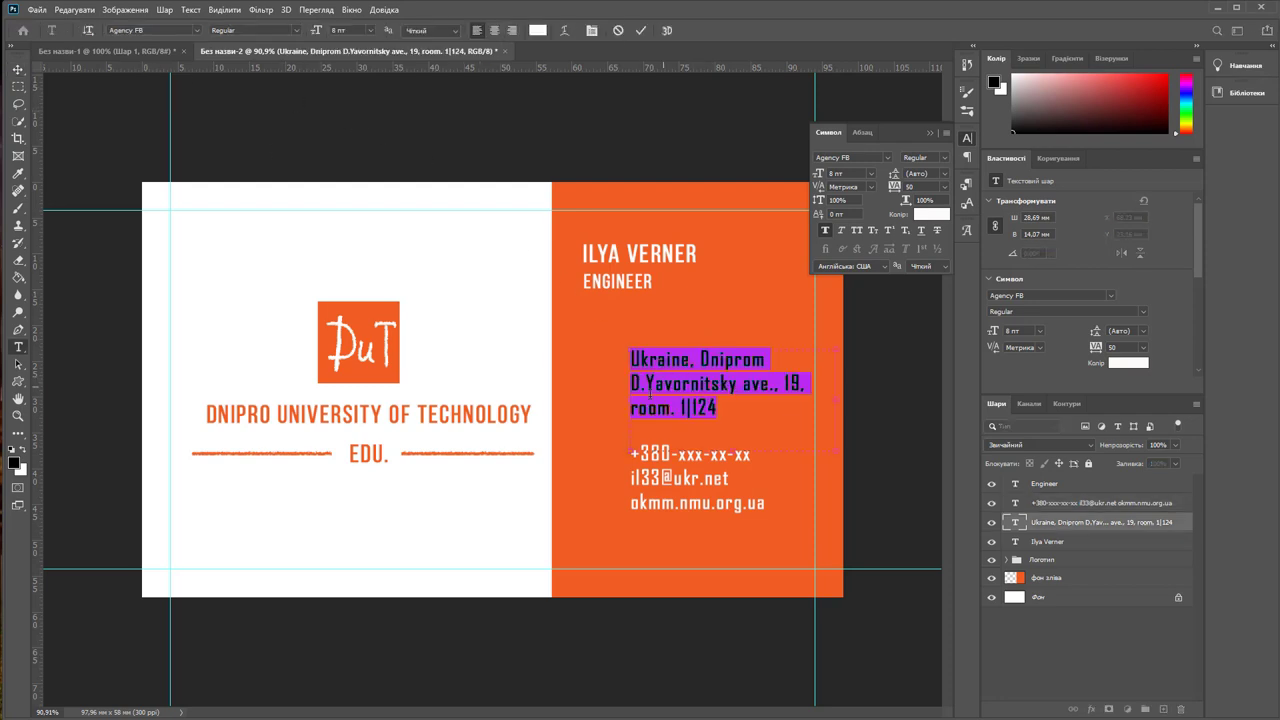
drag(628, 404, 568, 402)
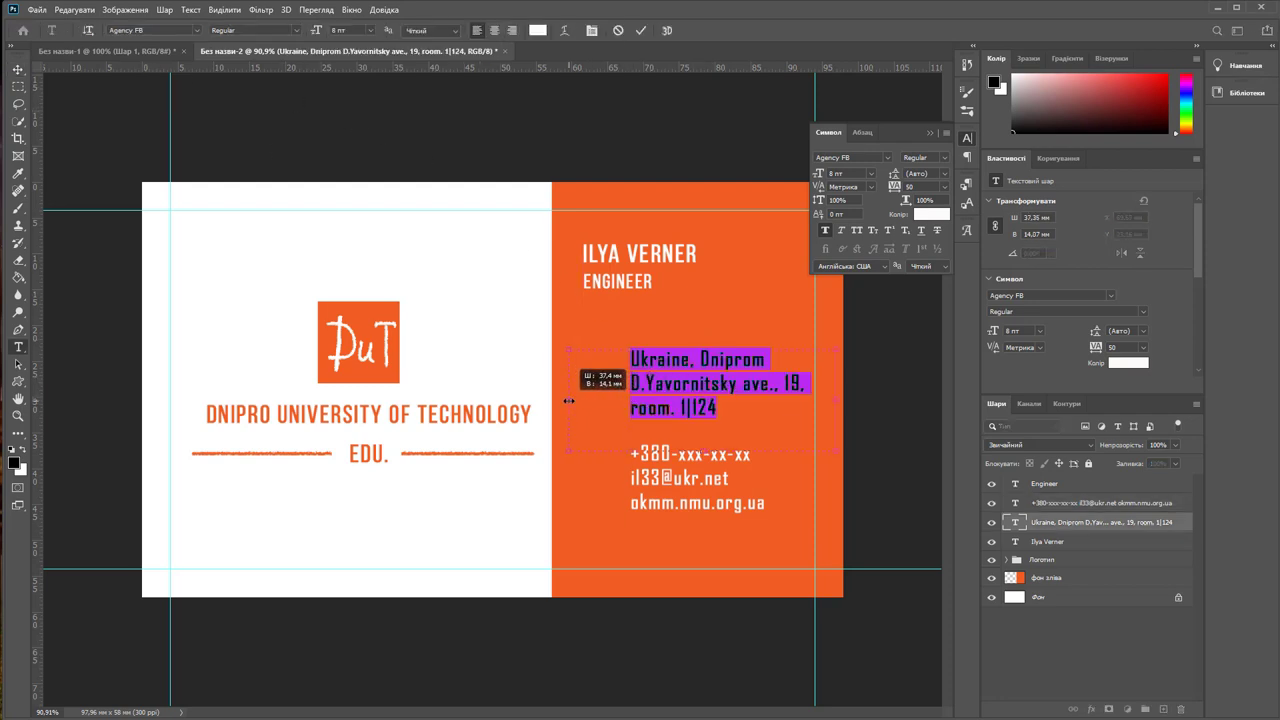
drag(836, 400, 817, 398)
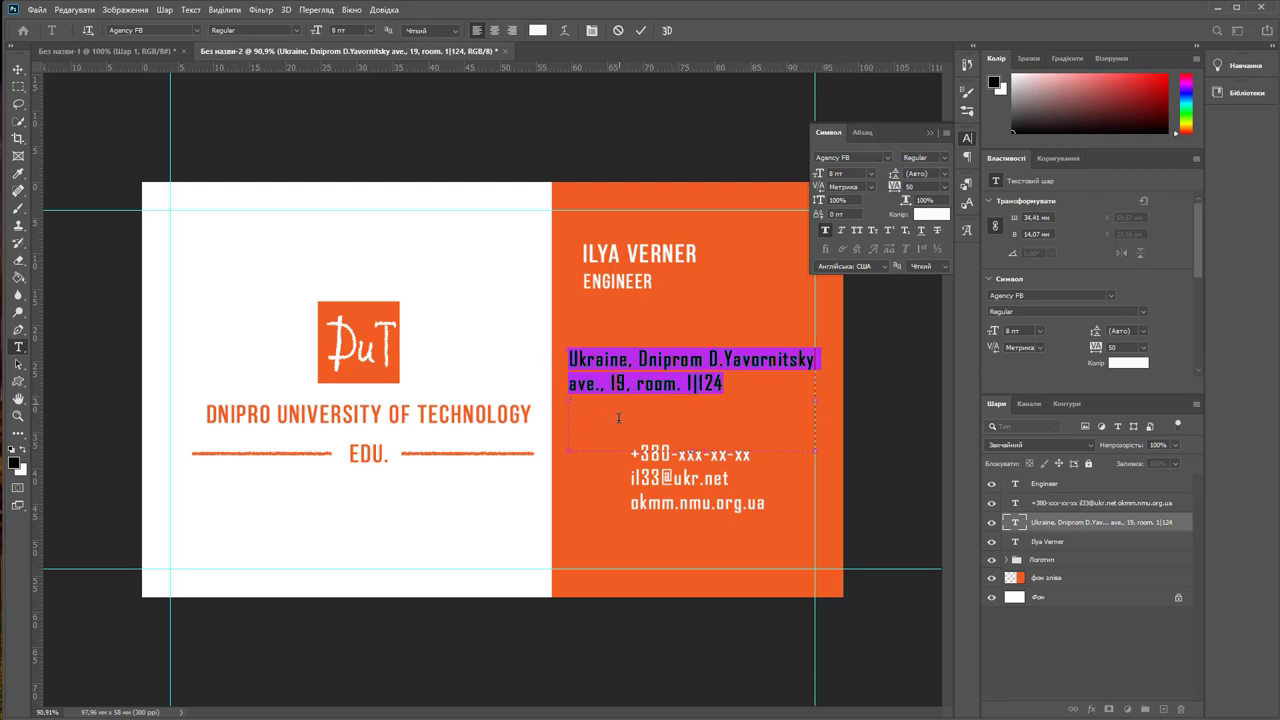
drag(693, 452, 693, 404)
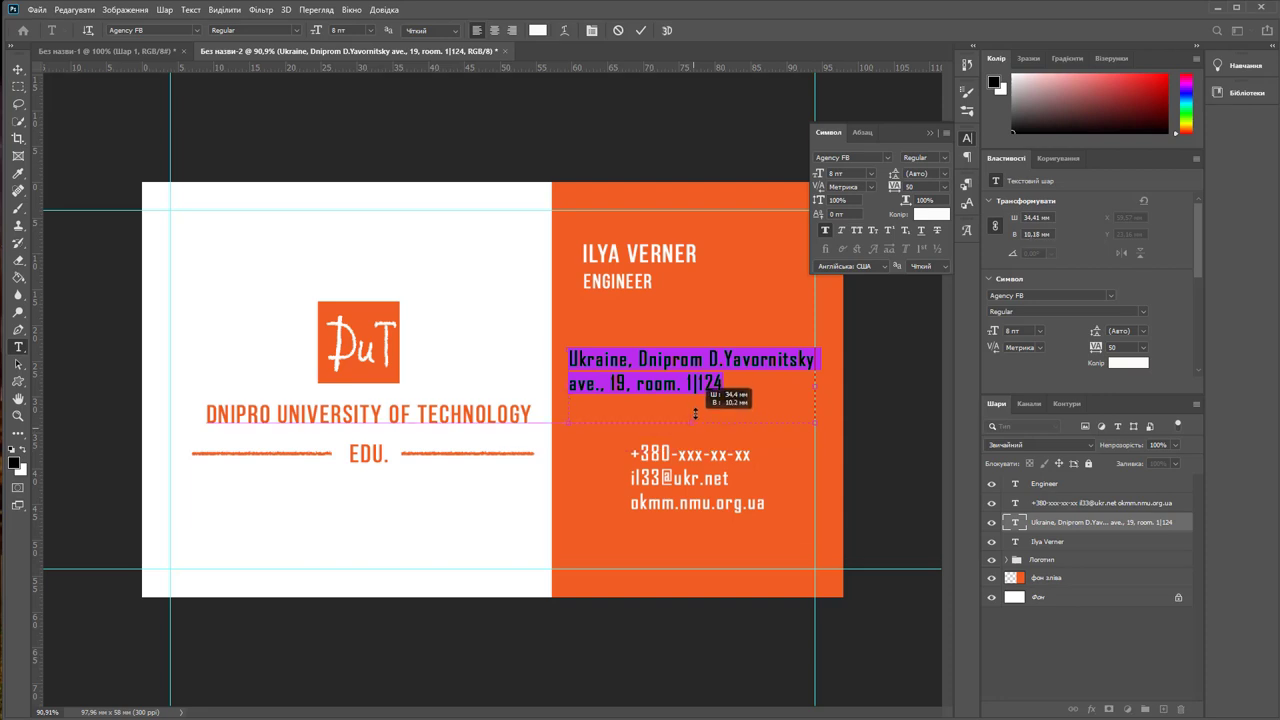
click(18, 69)
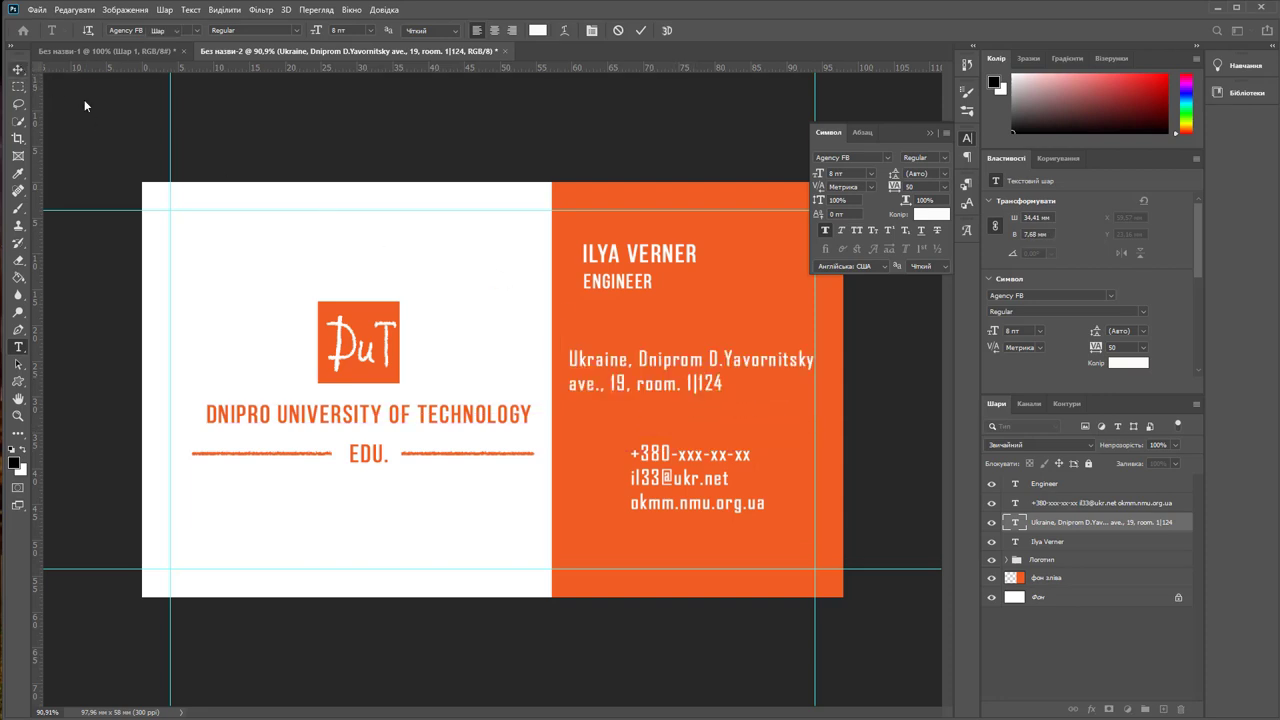
Lower the address block and nudge the contact block up and right
drag(666, 366, 666, 389)
right_click(675, 466)
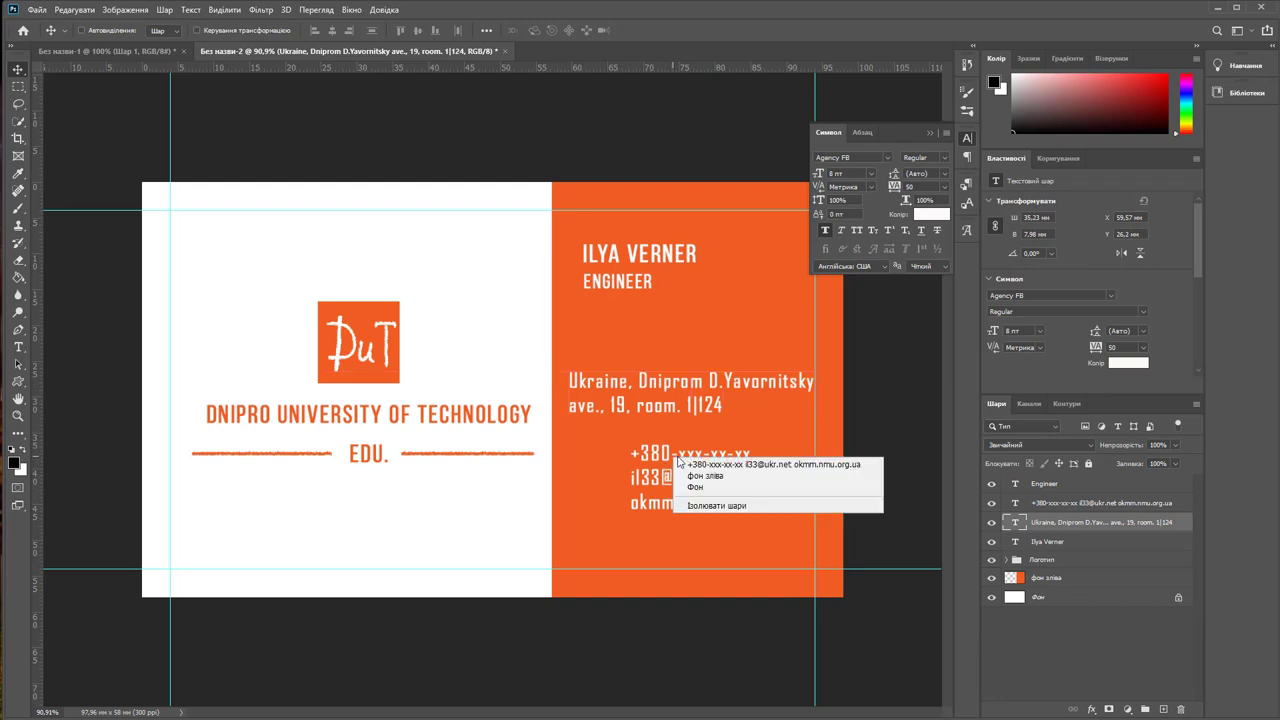
click(700, 463)
drag(673, 464, 677, 458)
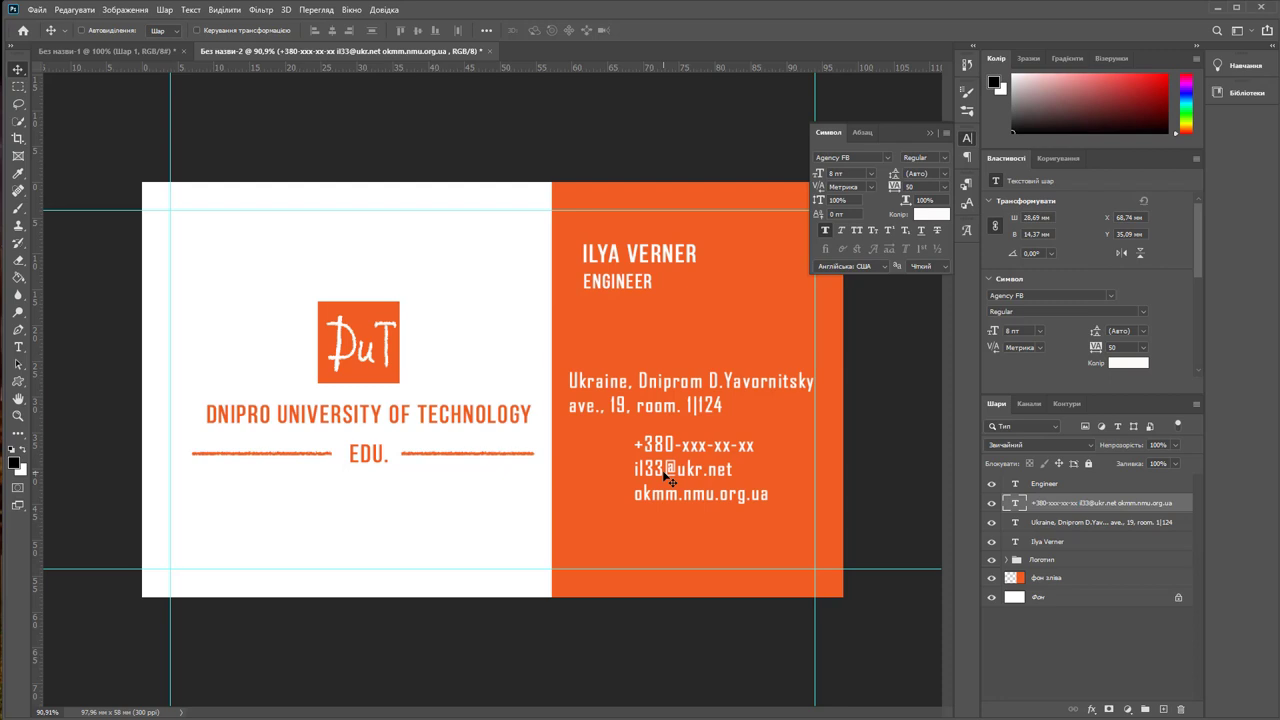
key(t)
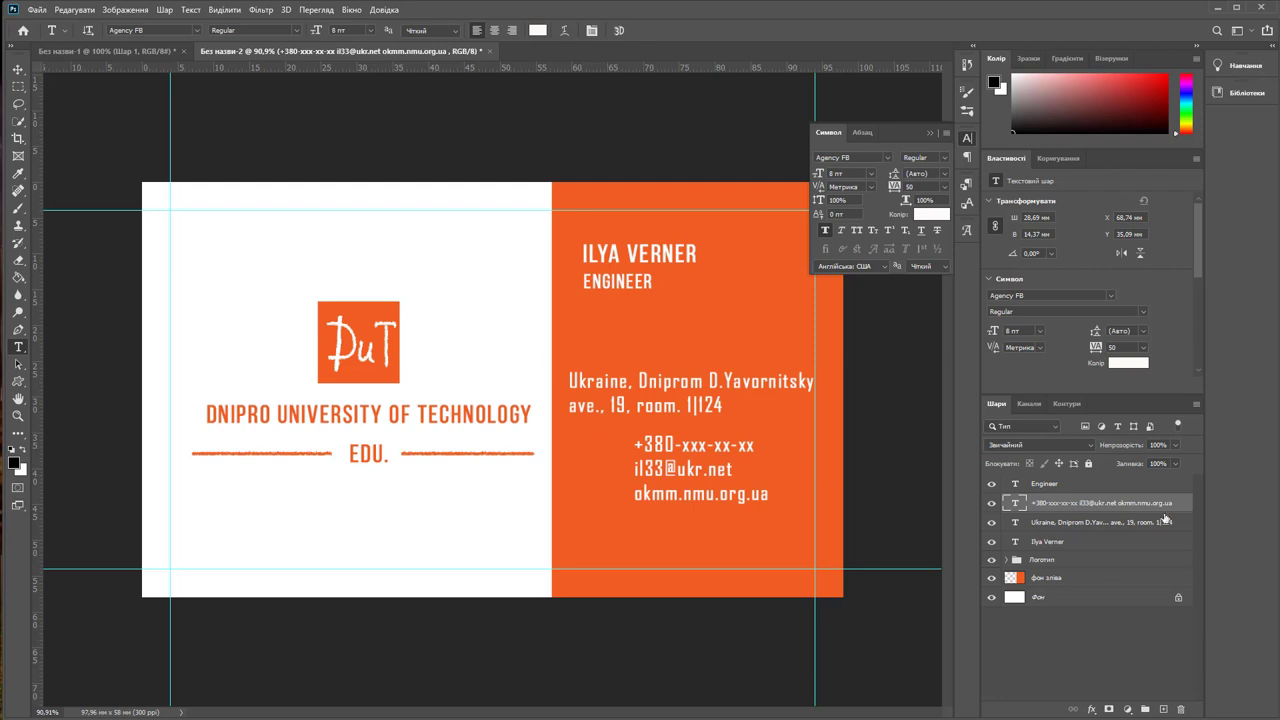
Start a new text layer and set the Glyphs panel font to Webdings
click(575, 445)
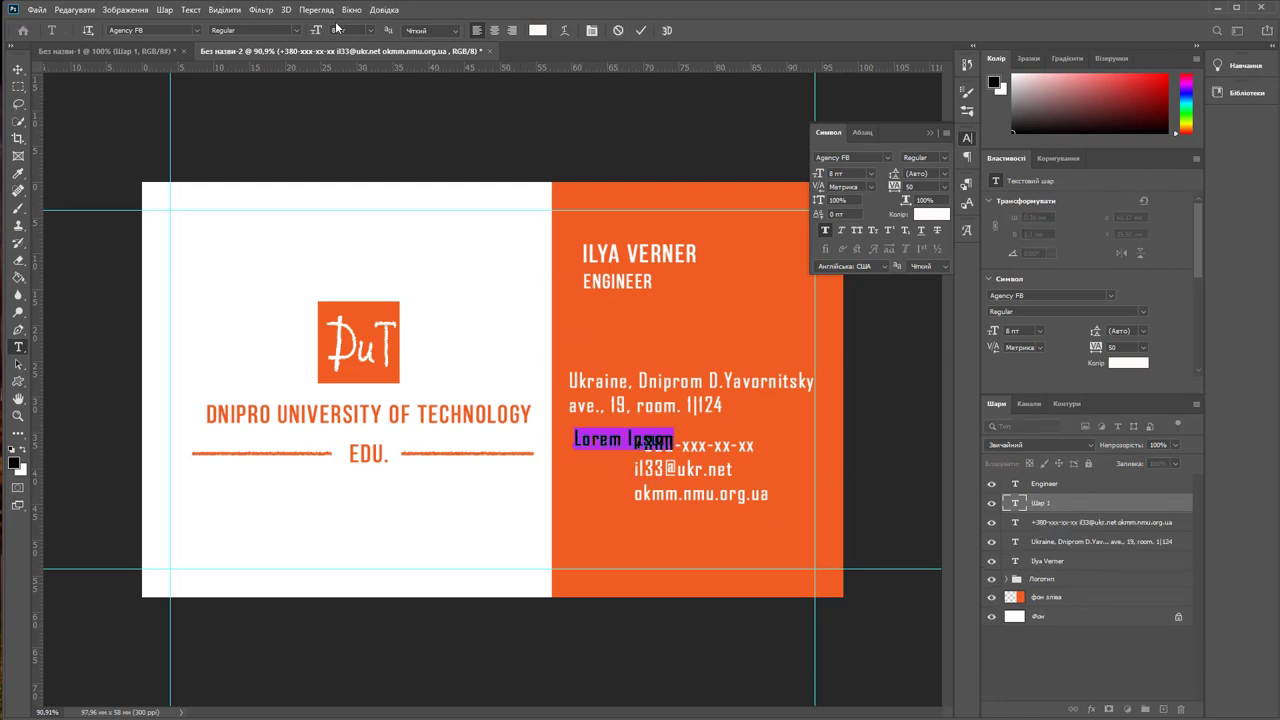
click(351, 10)
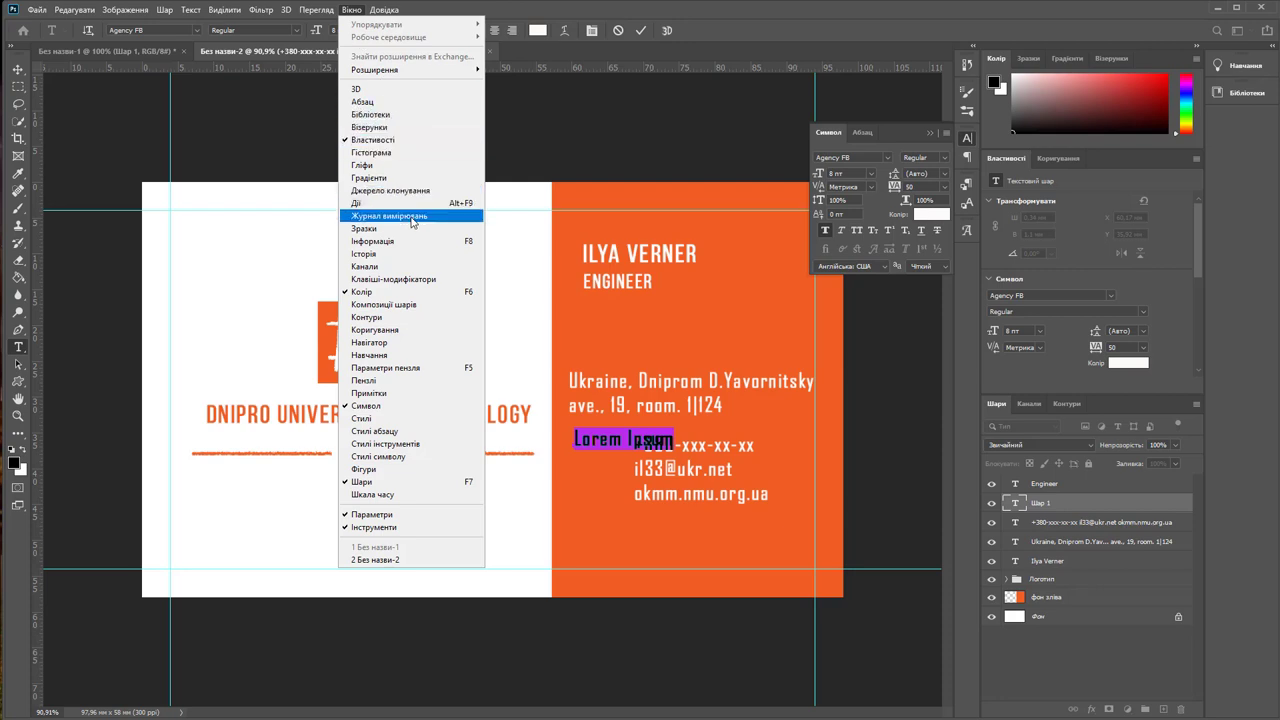
click(368, 165)
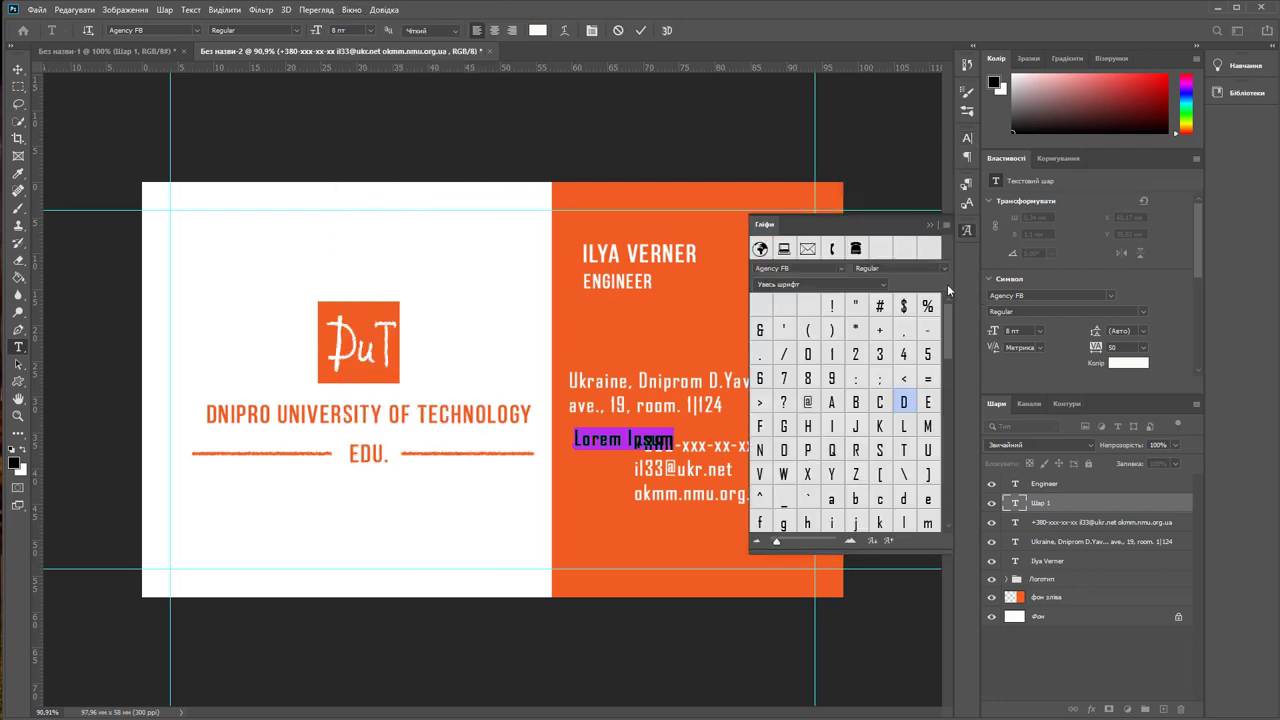
click(840, 269)
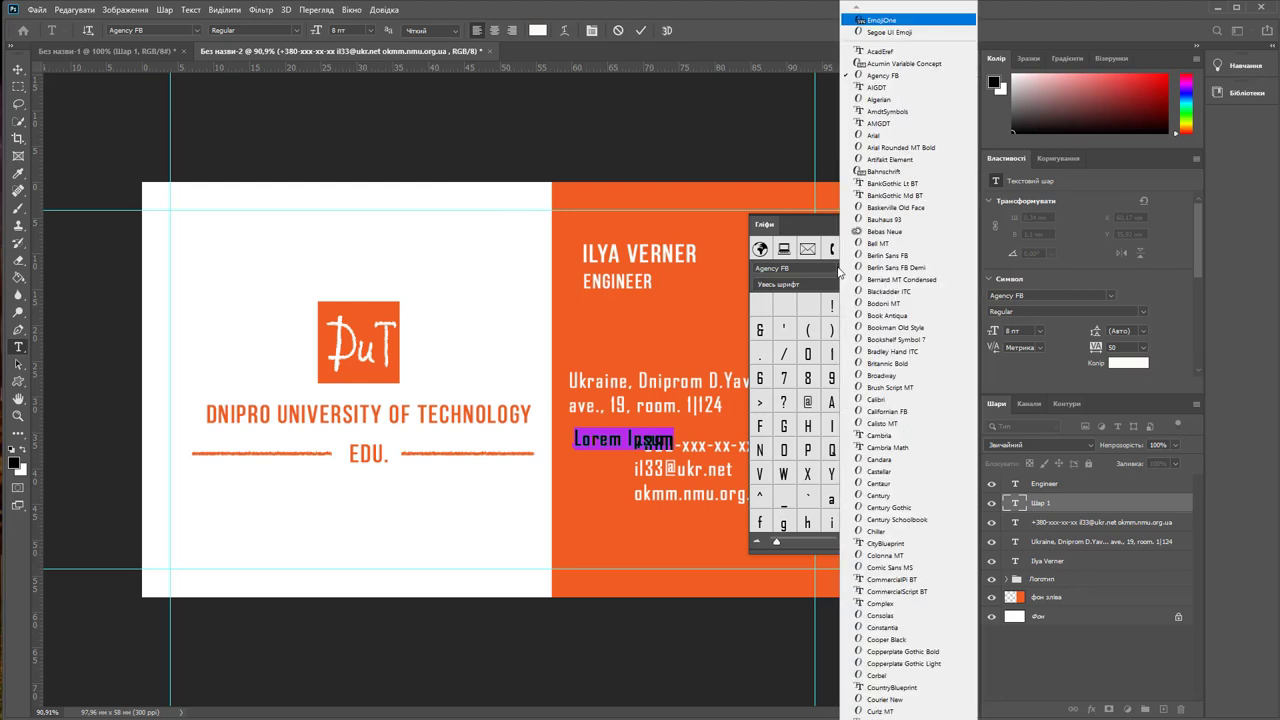
scroll(880, 405, down, 15)
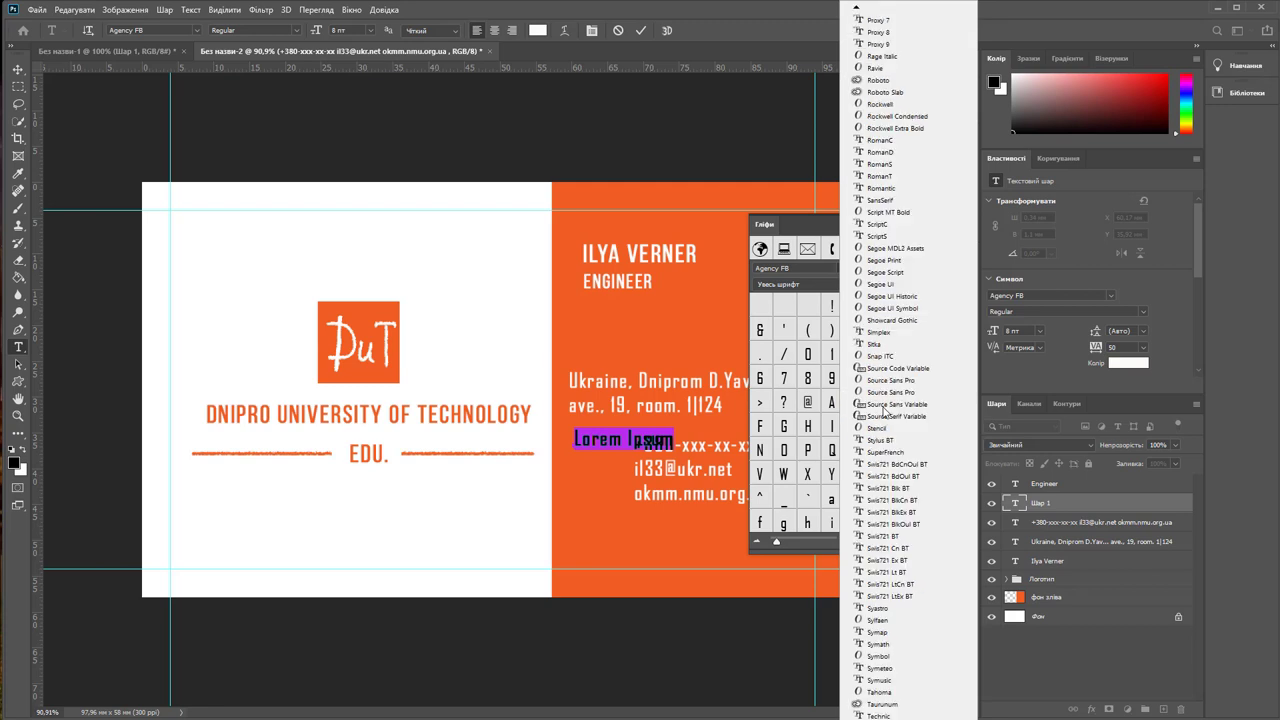
click(944, 335)
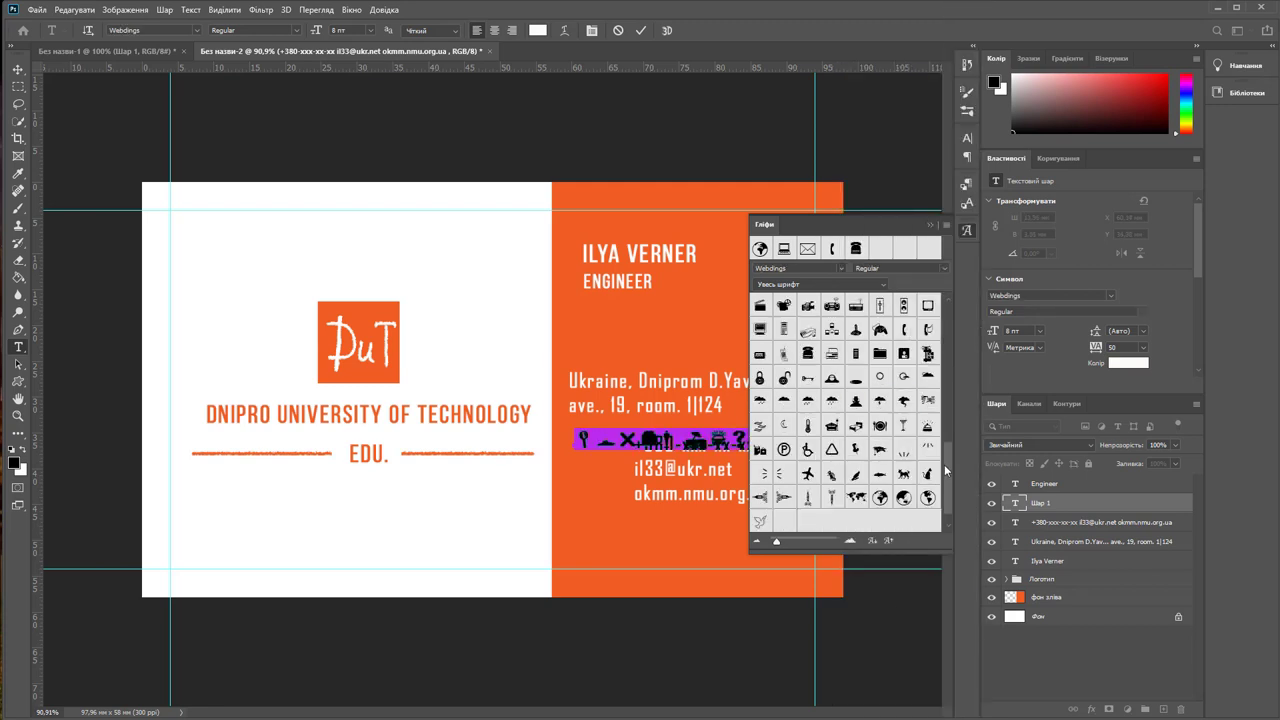
drag(944, 480, 945, 348)
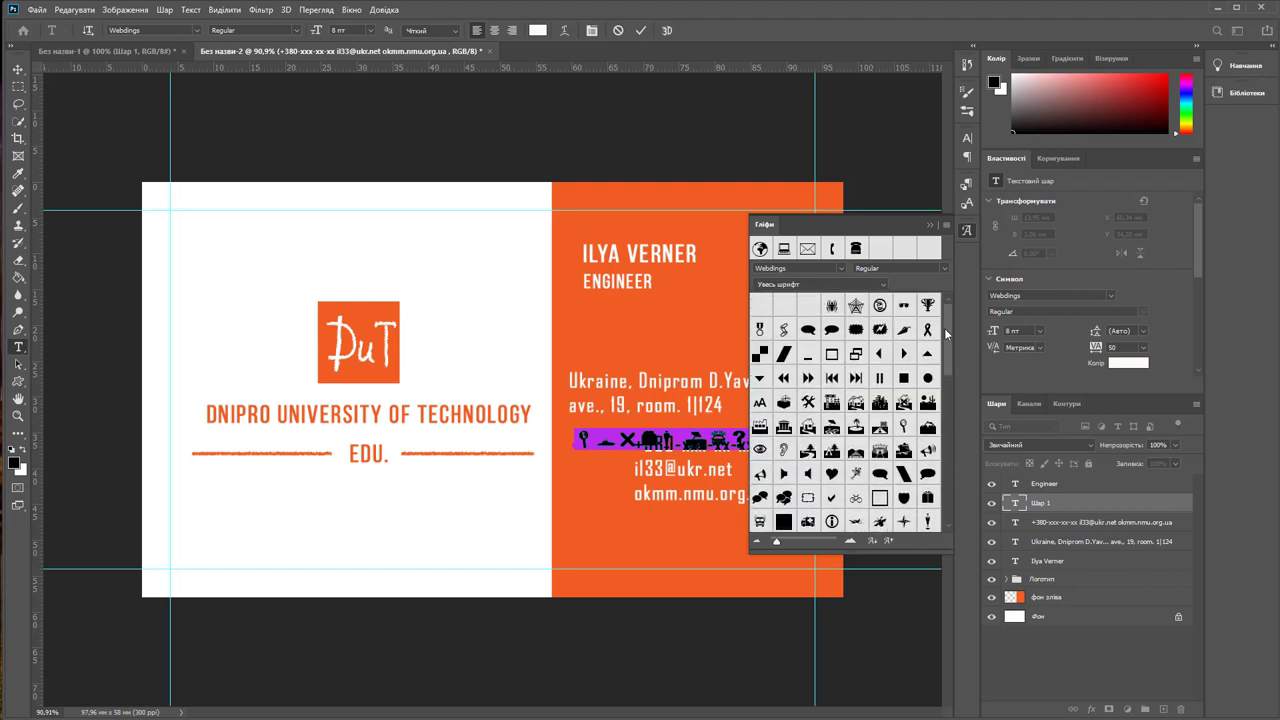
drag(945, 326, 939, 500)
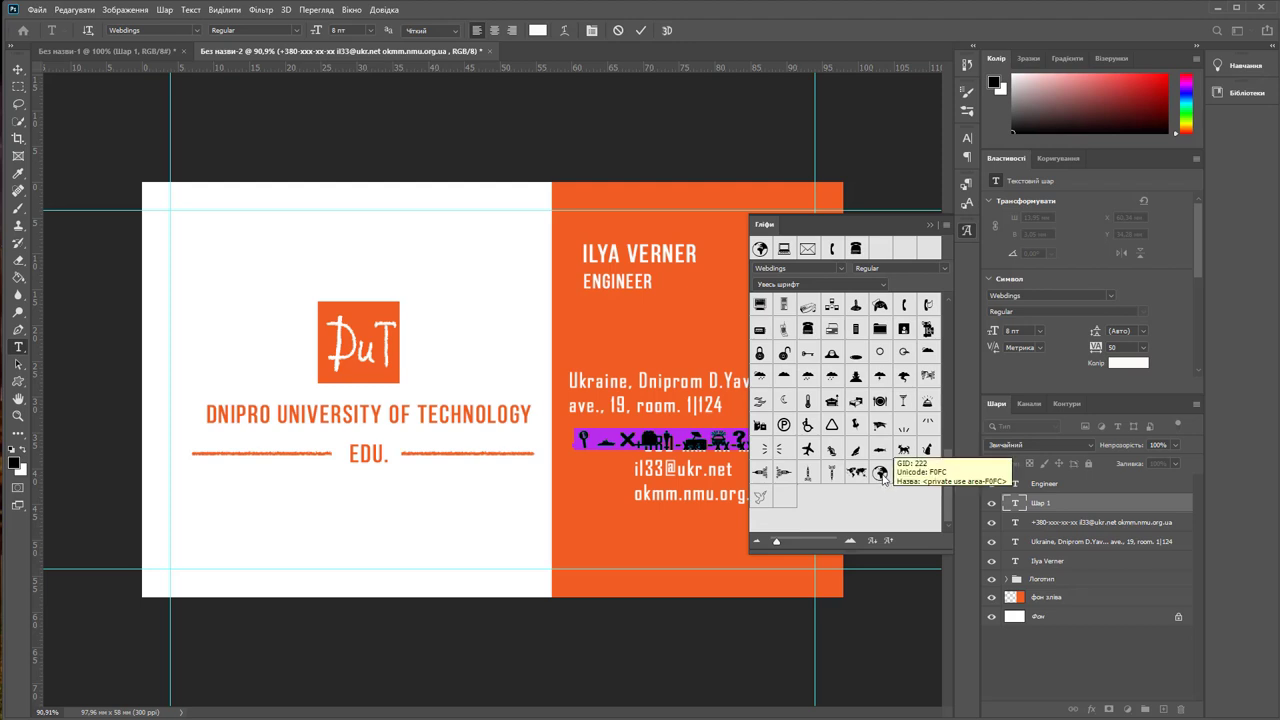
Insert the Webdings globe glyph and move it beside the website line
double_click(883, 476)
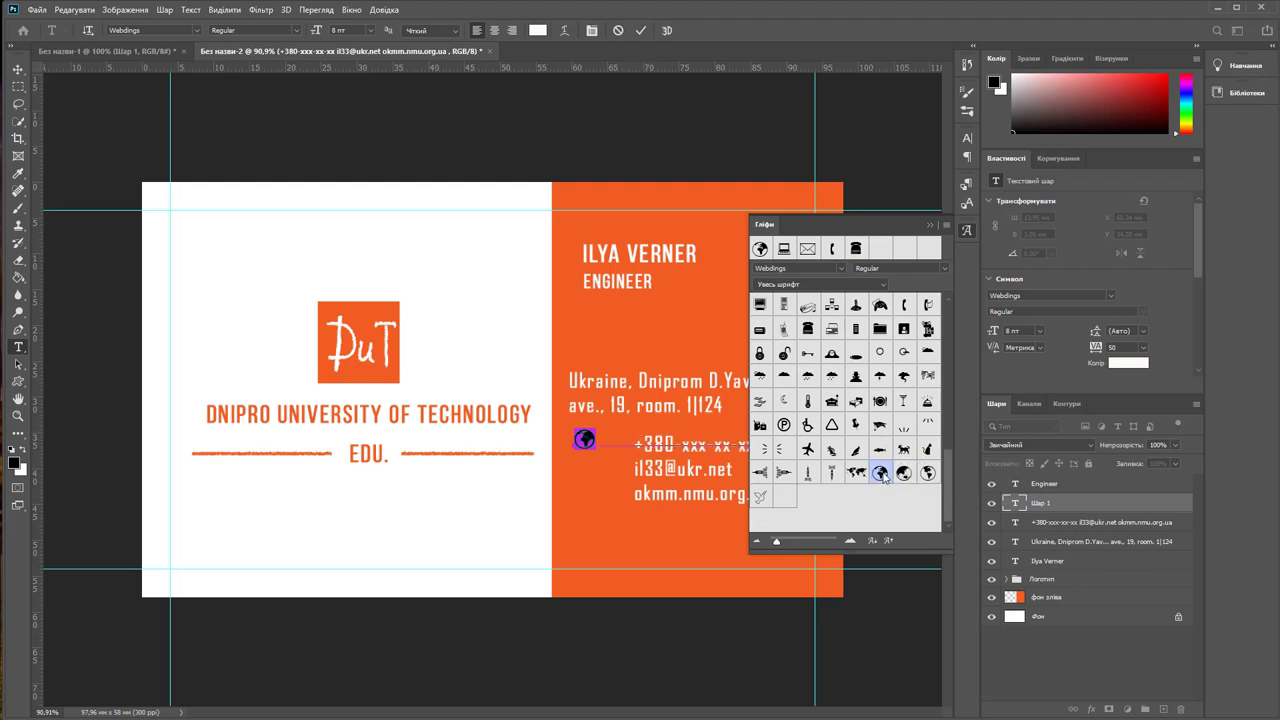
click(18, 69)
drag(589, 446, 607, 496)
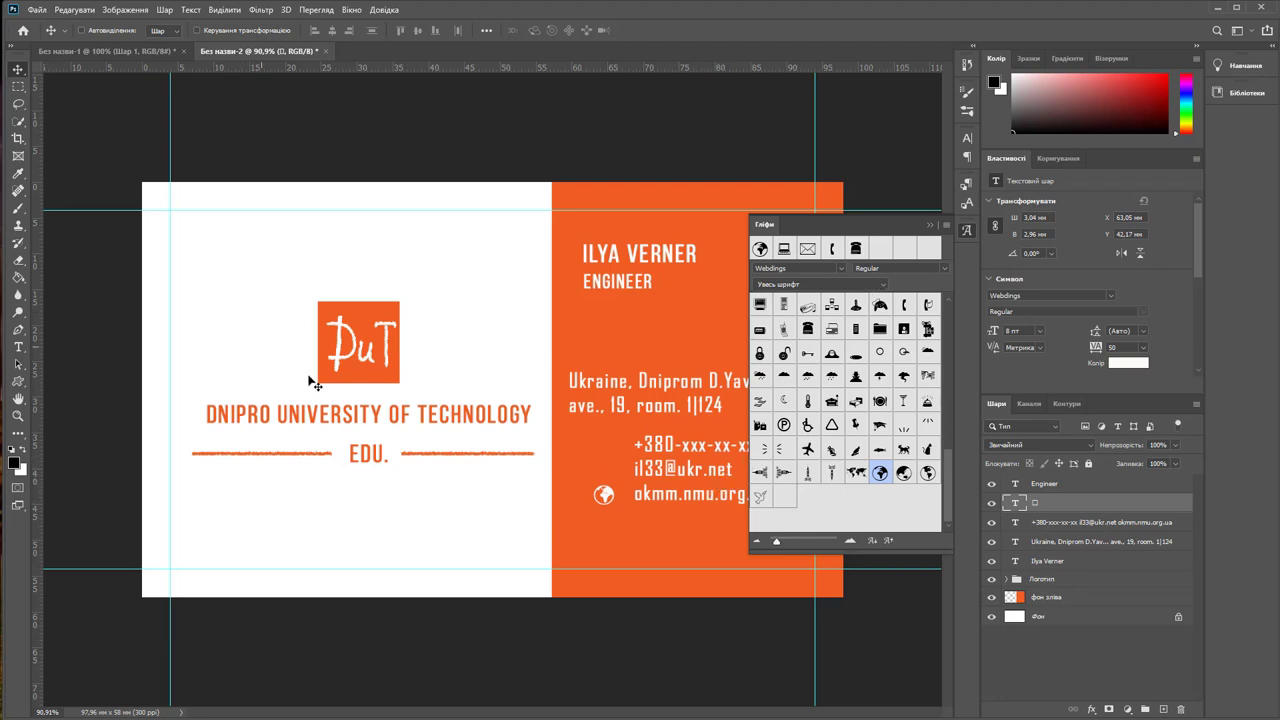
Duplicate the globe beside the e-mail line and switch the copy's font to Wingdings
drag(614, 505, 598, 447)
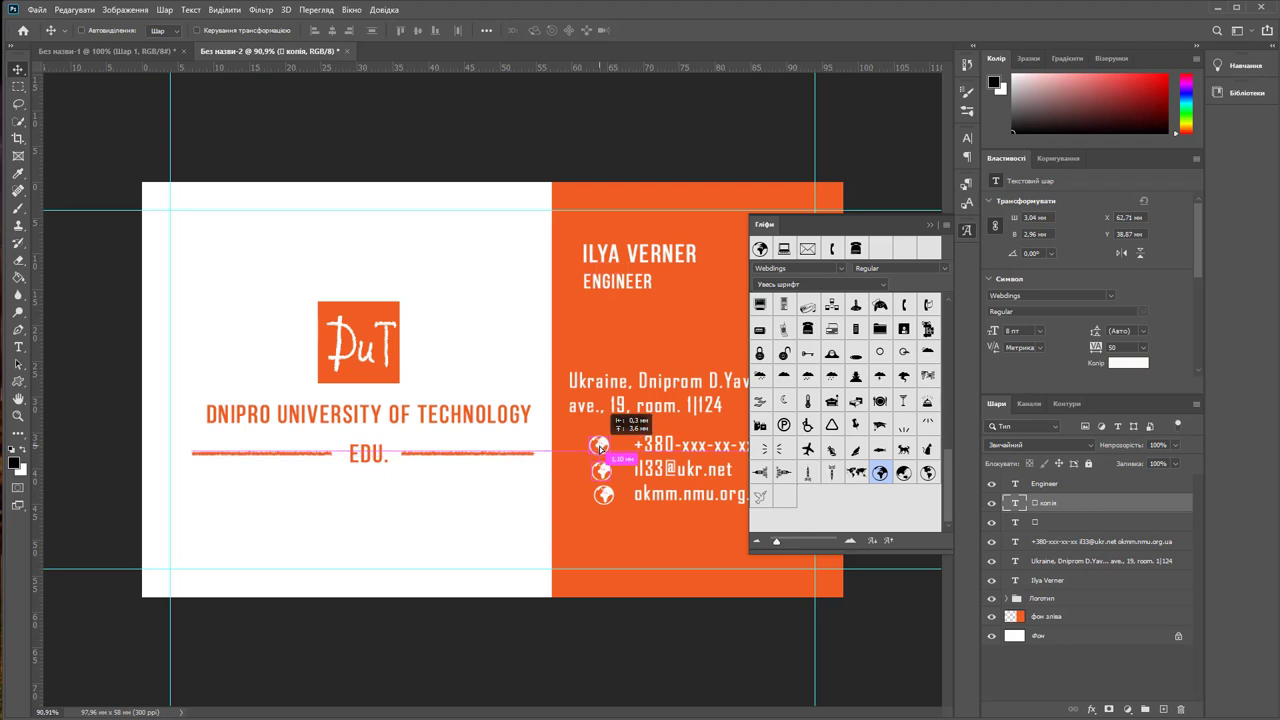
right_click(604, 476)
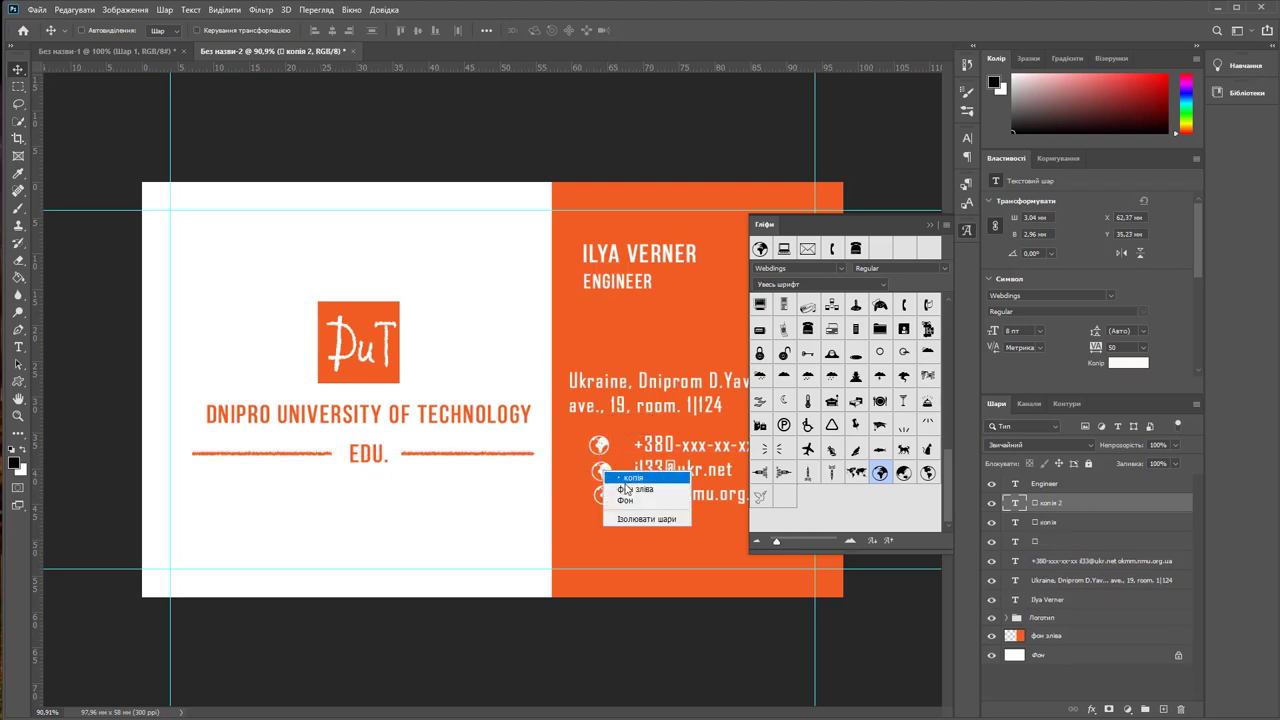
click(633, 477)
drag(601, 471, 601, 468)
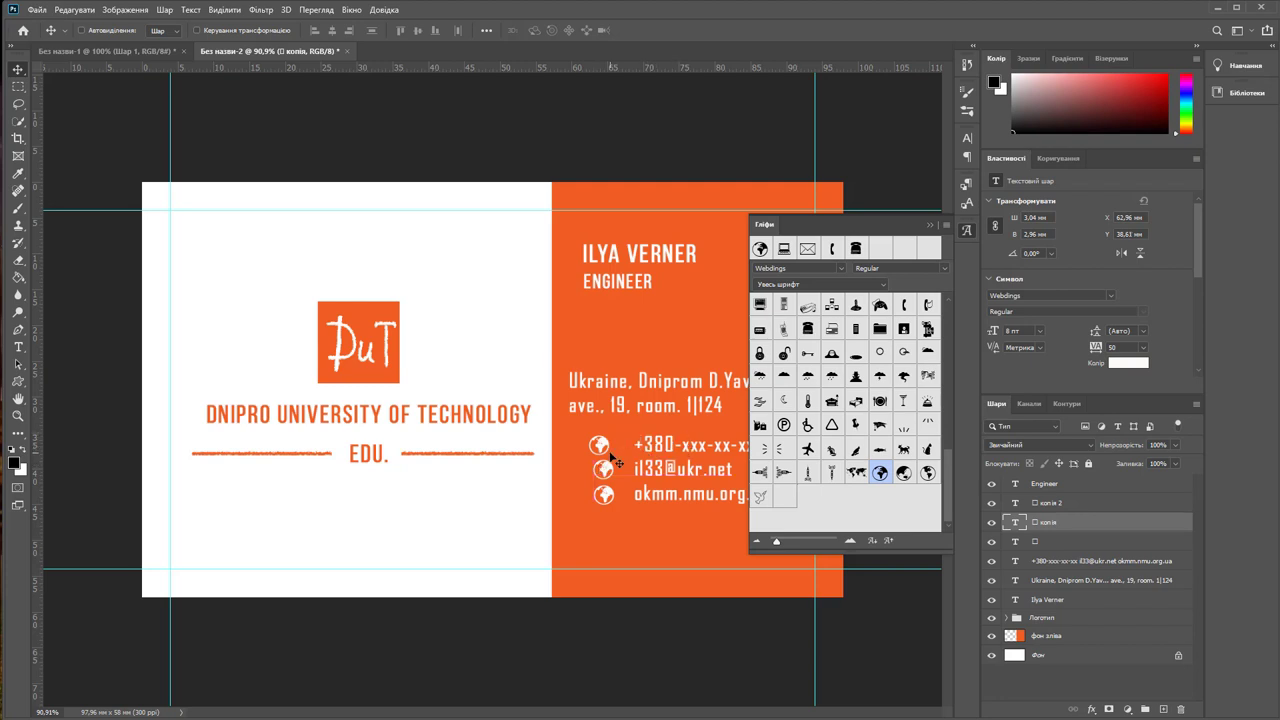
click(842, 267)
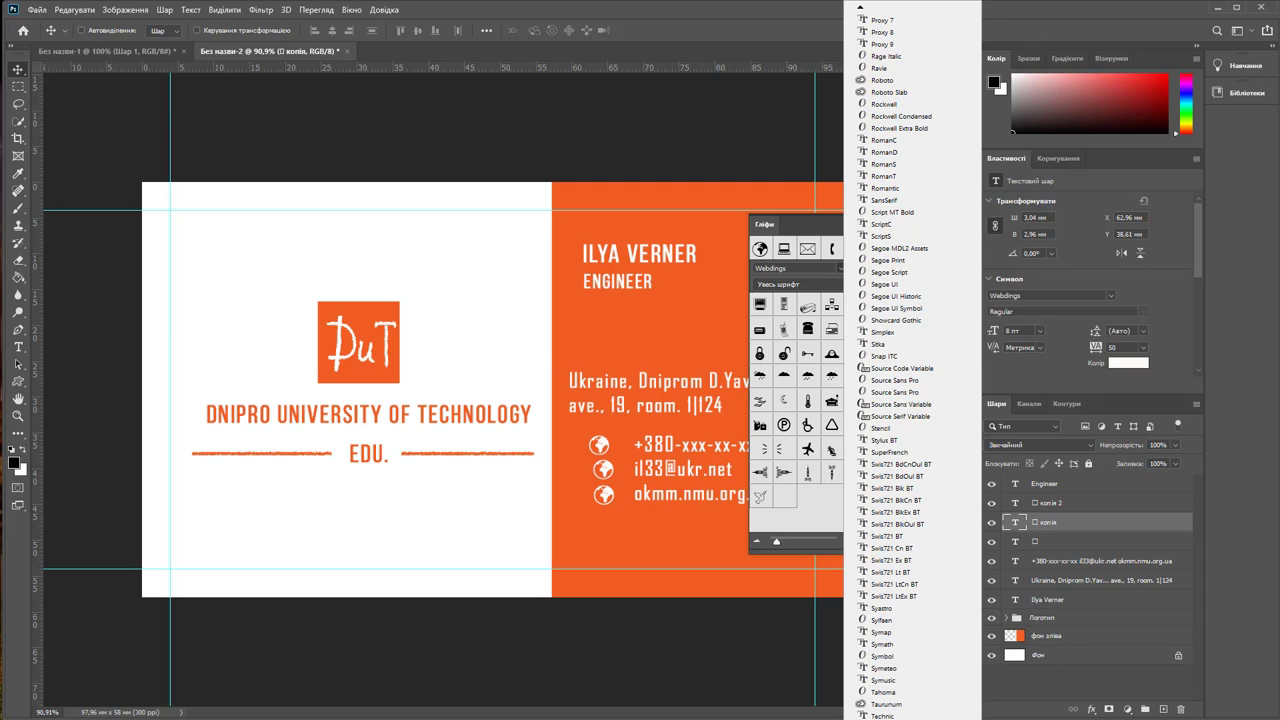
scroll(894, 367, down, 2)
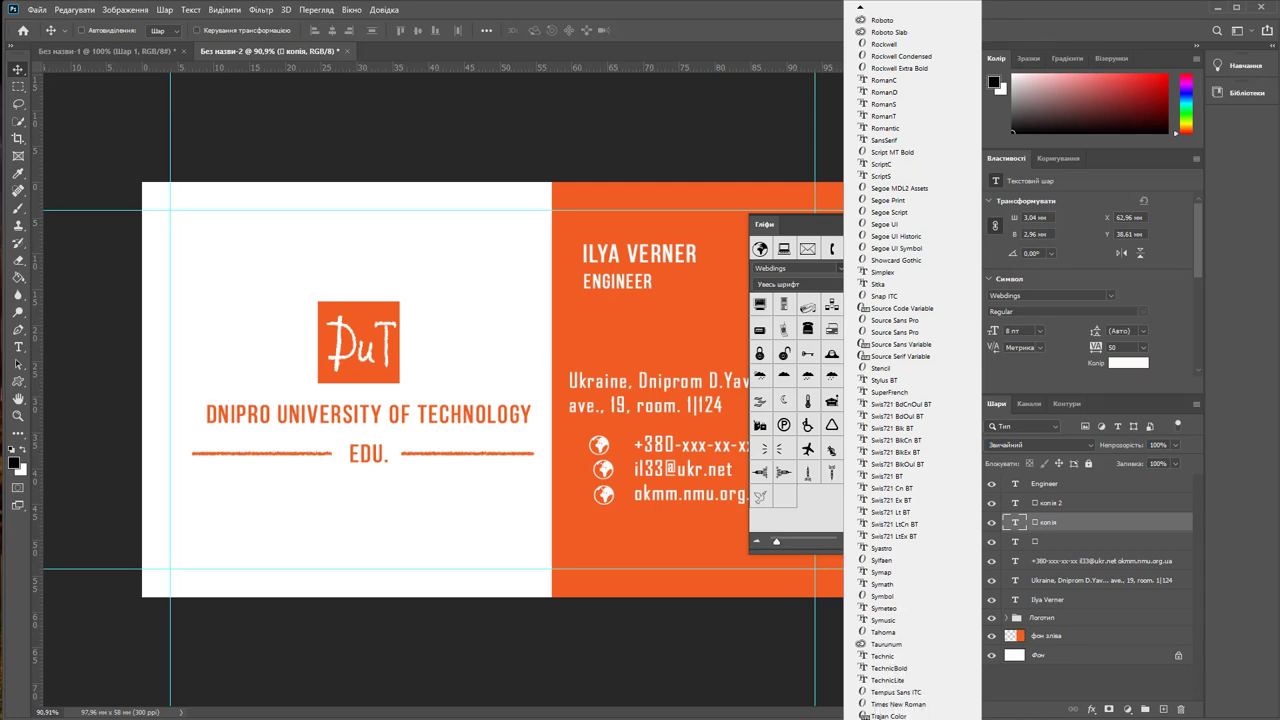
click(895, 700)
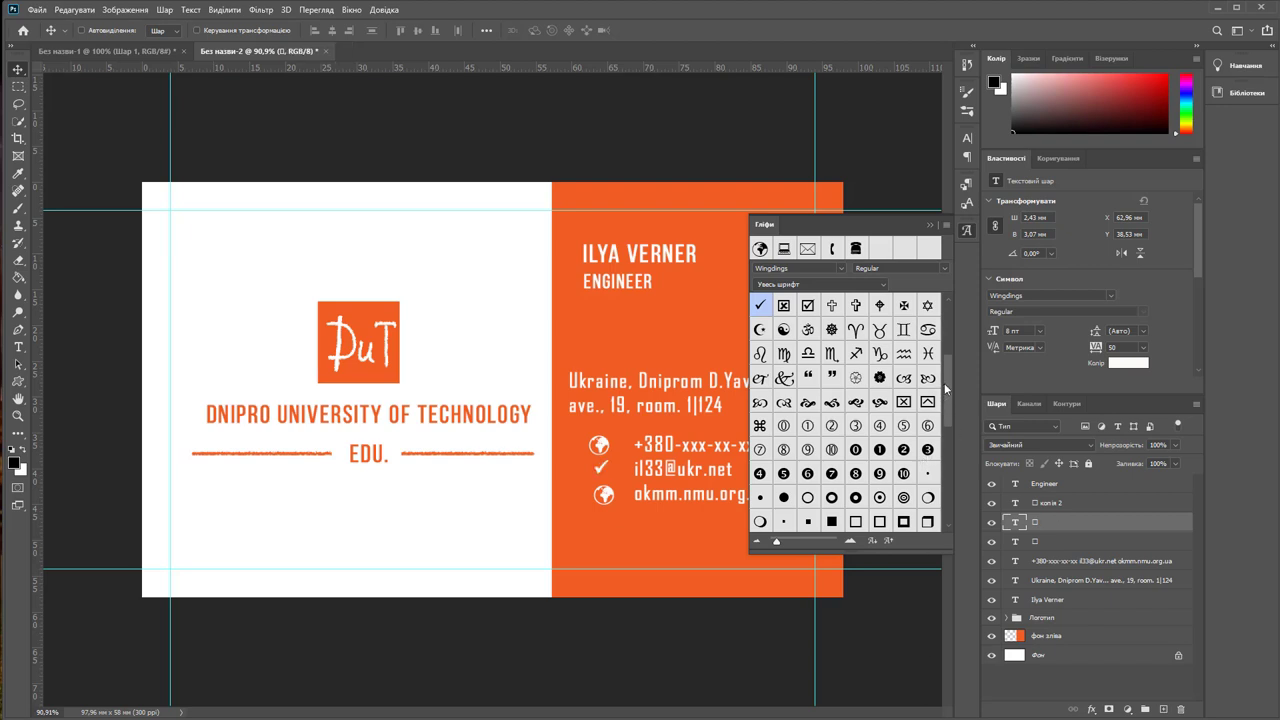
Replace the e-mail line's icon with the envelope symbol
drag(946, 388, 948, 328)
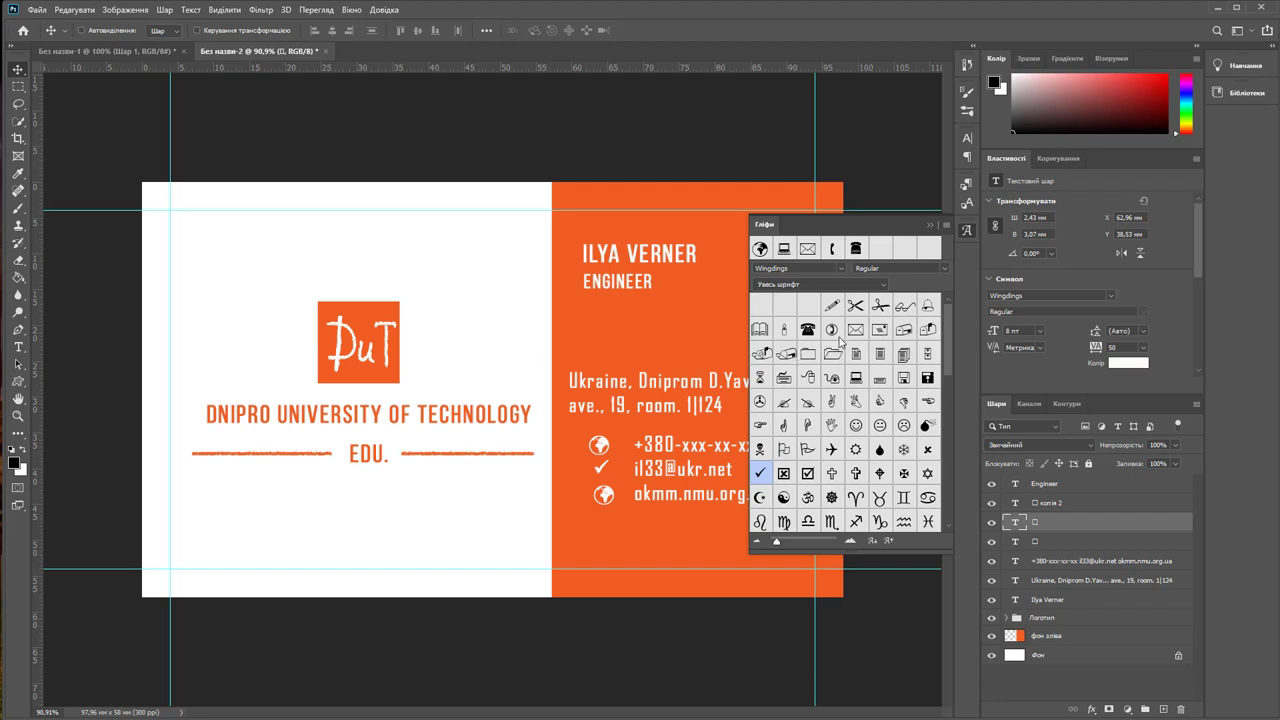
double_click(856, 330)
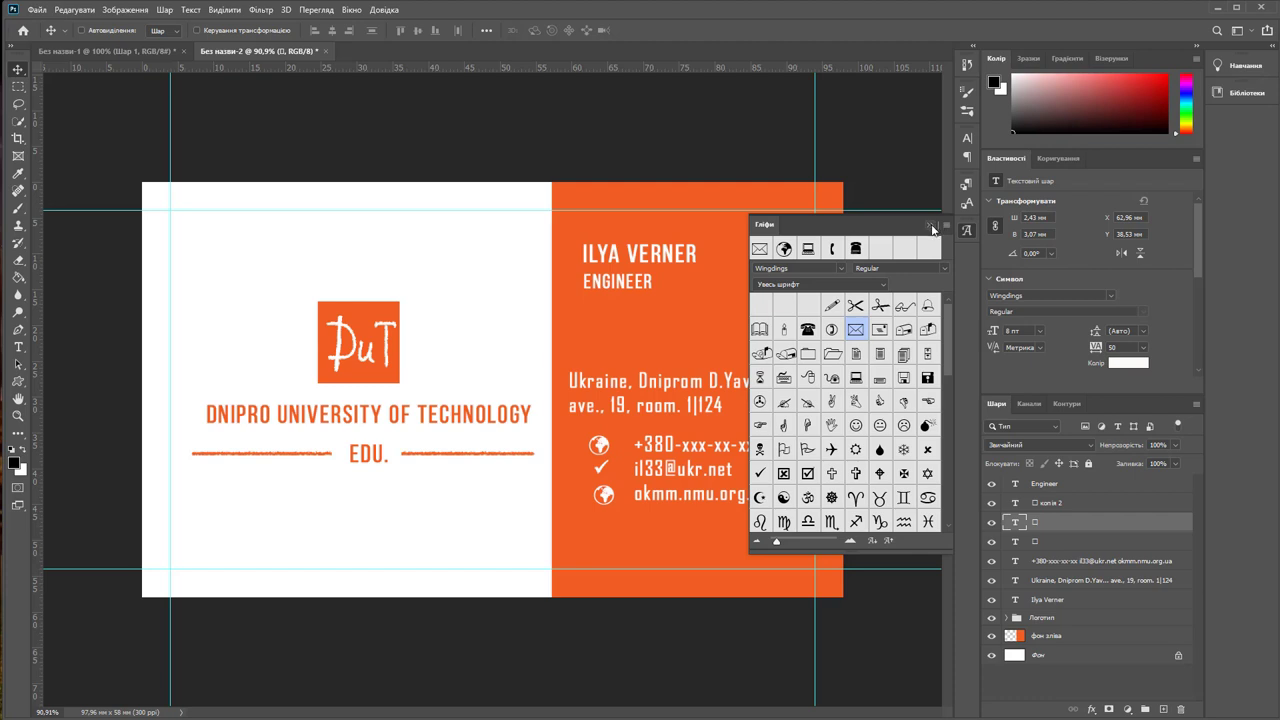
double_click(601, 470)
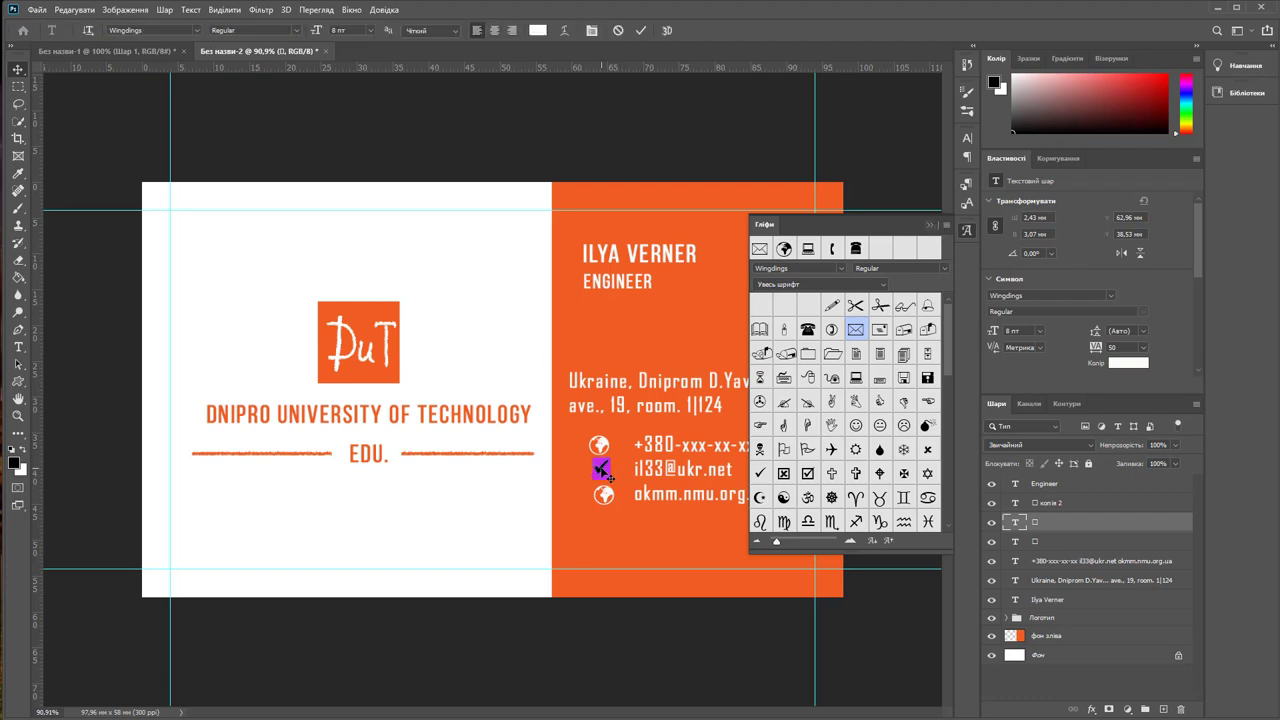
double_click(856, 330)
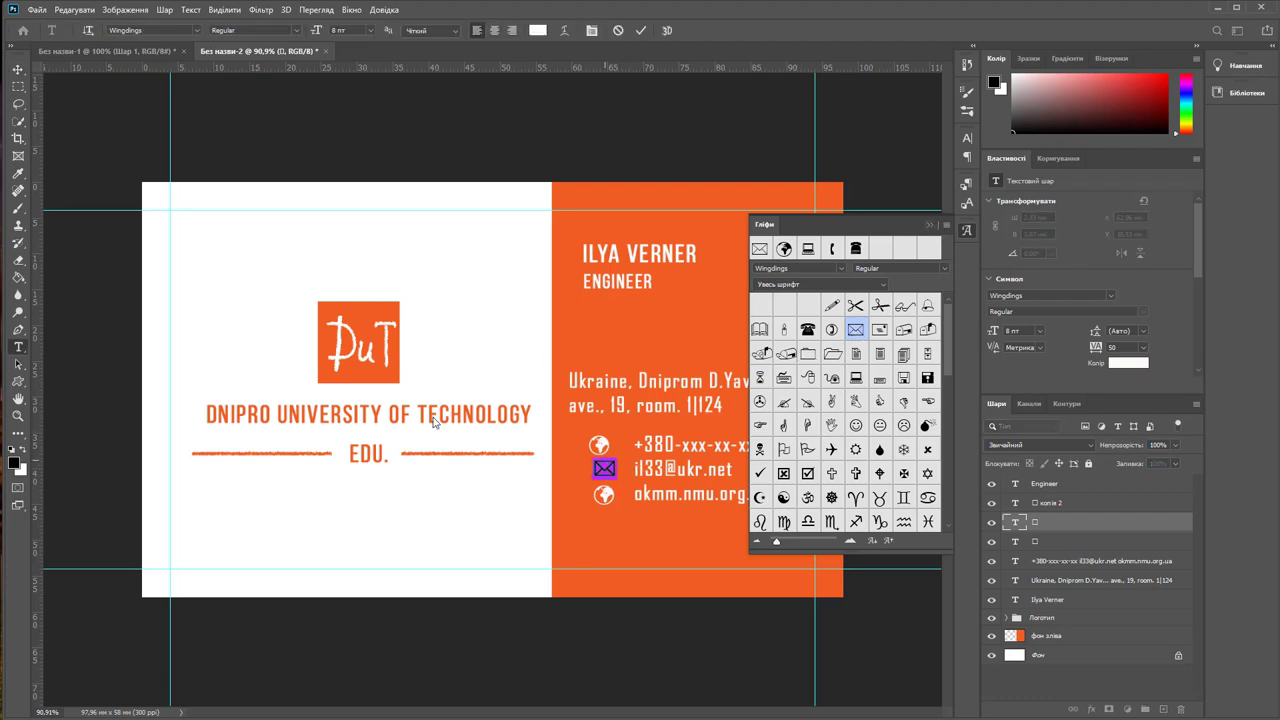
click(18, 72)
Replace the phone line's globe with a handset symbol and nudge it slightly right
double_click(600, 446)
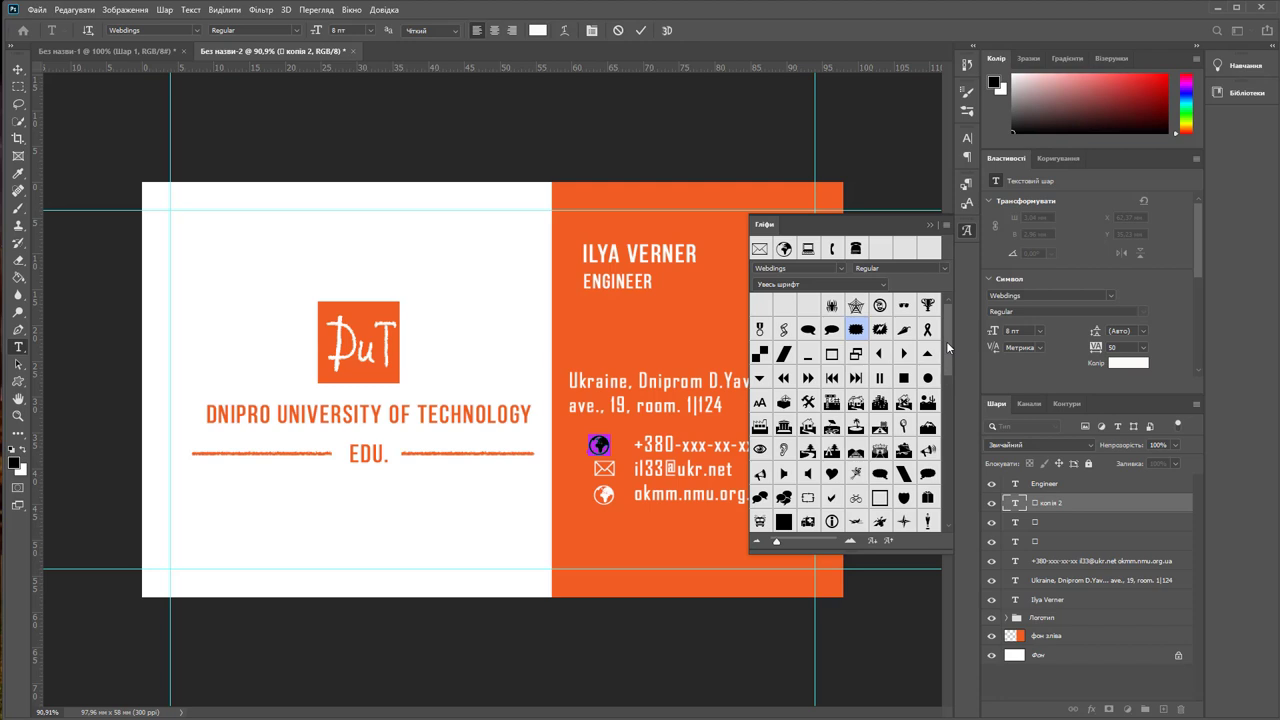
mouse_move(948, 342)
mouse_down()
mouse_move(942, 512)
mouse_move(953, 434)
mouse_move(952, 507)
mouse_up()
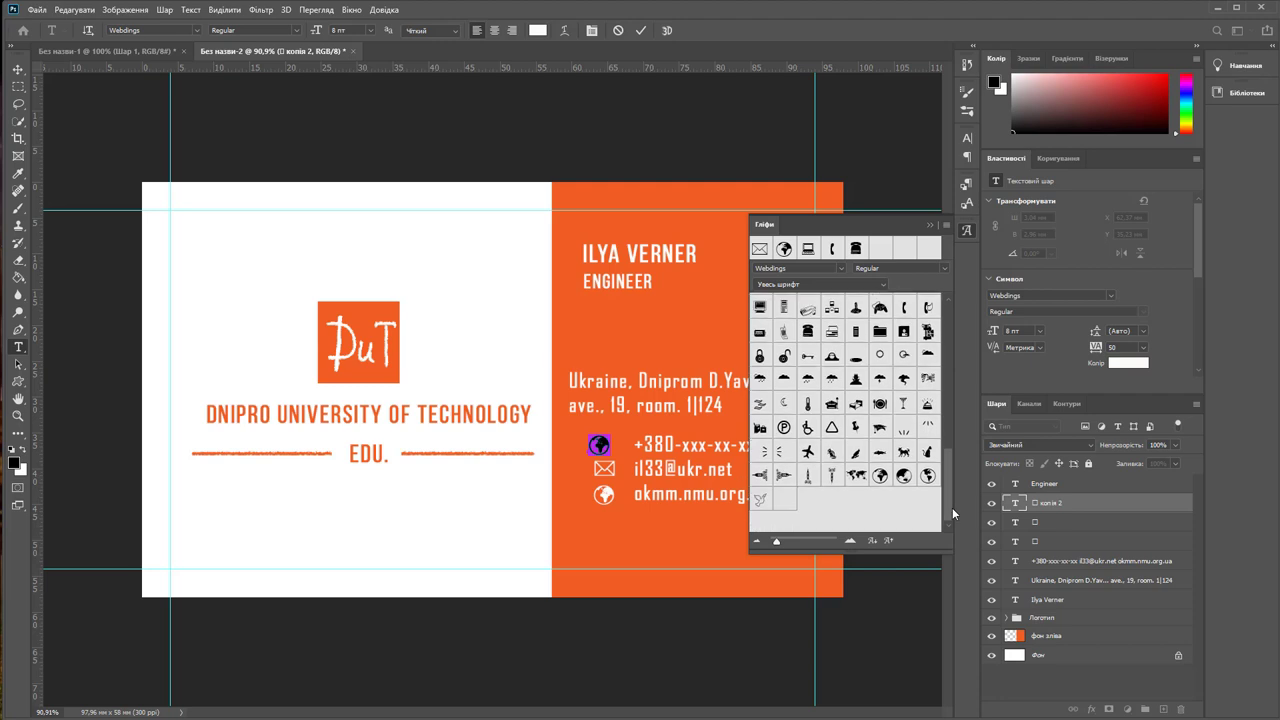
double_click(904, 307)
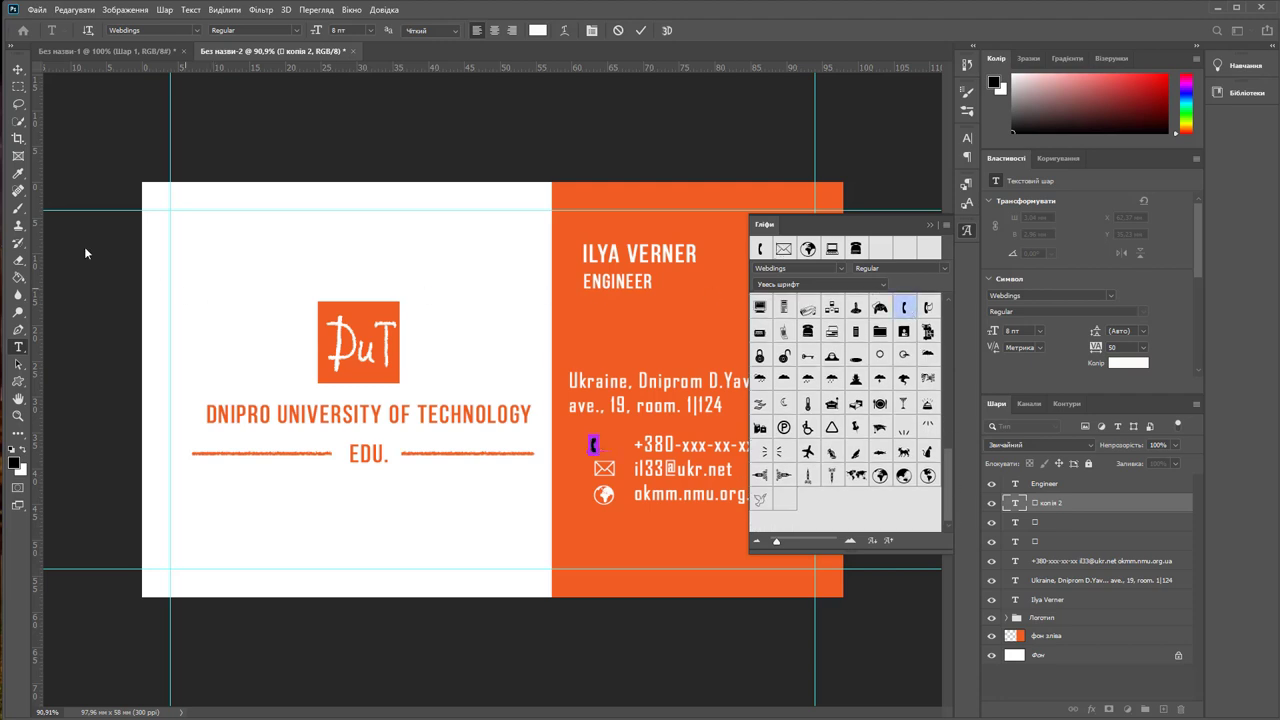
click(20, 70)
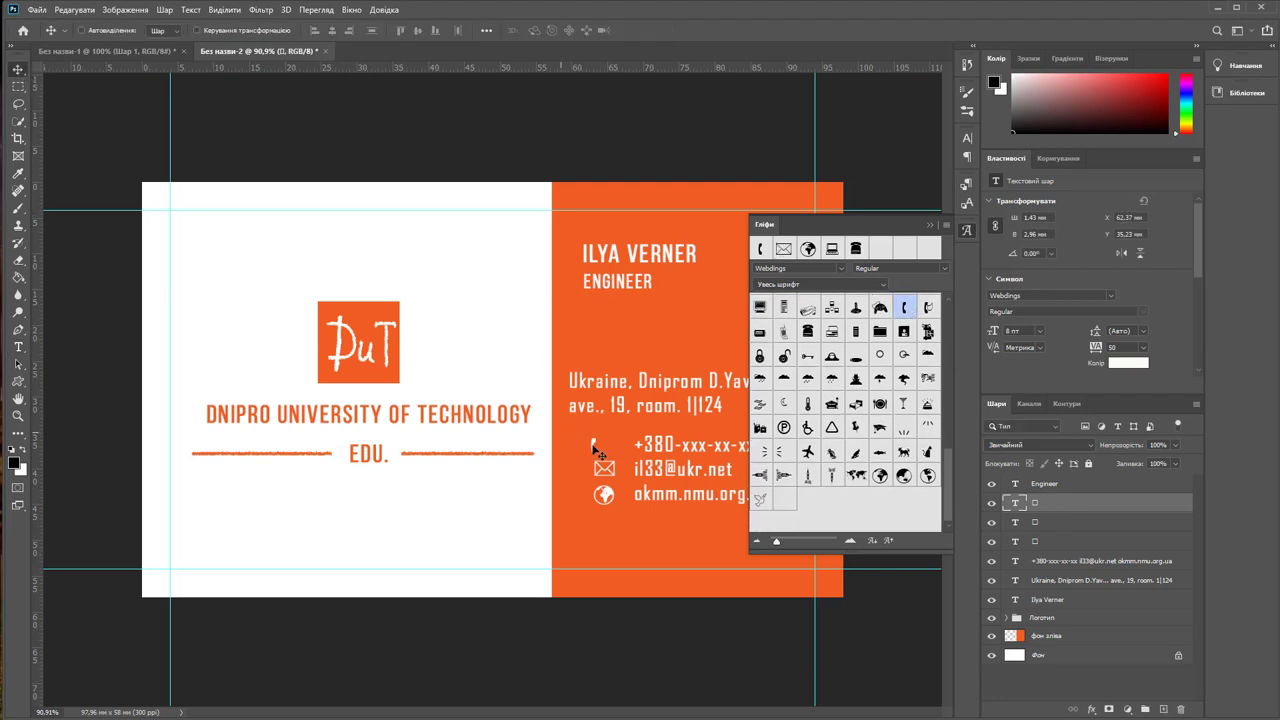
drag(594, 444, 601, 445)
Set the phone icon's size to 12 pt in the Character panel
click(945, 217)
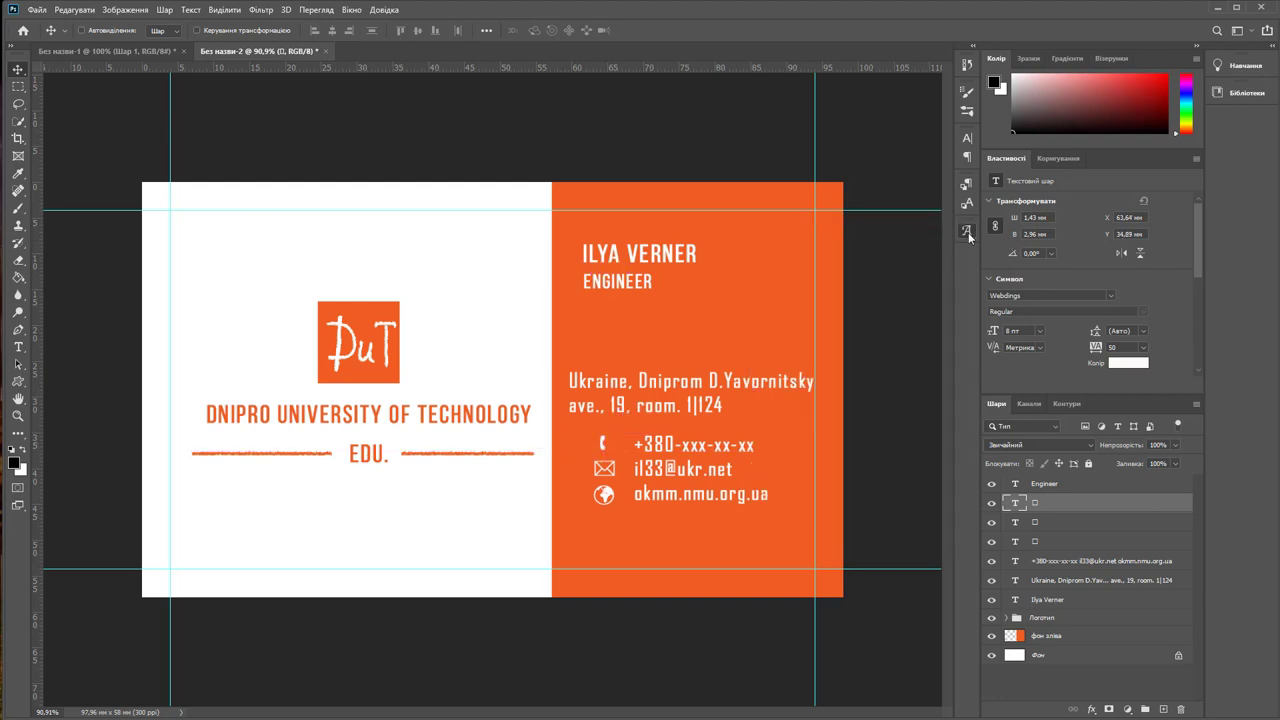
click(967, 231)
click(967, 231)
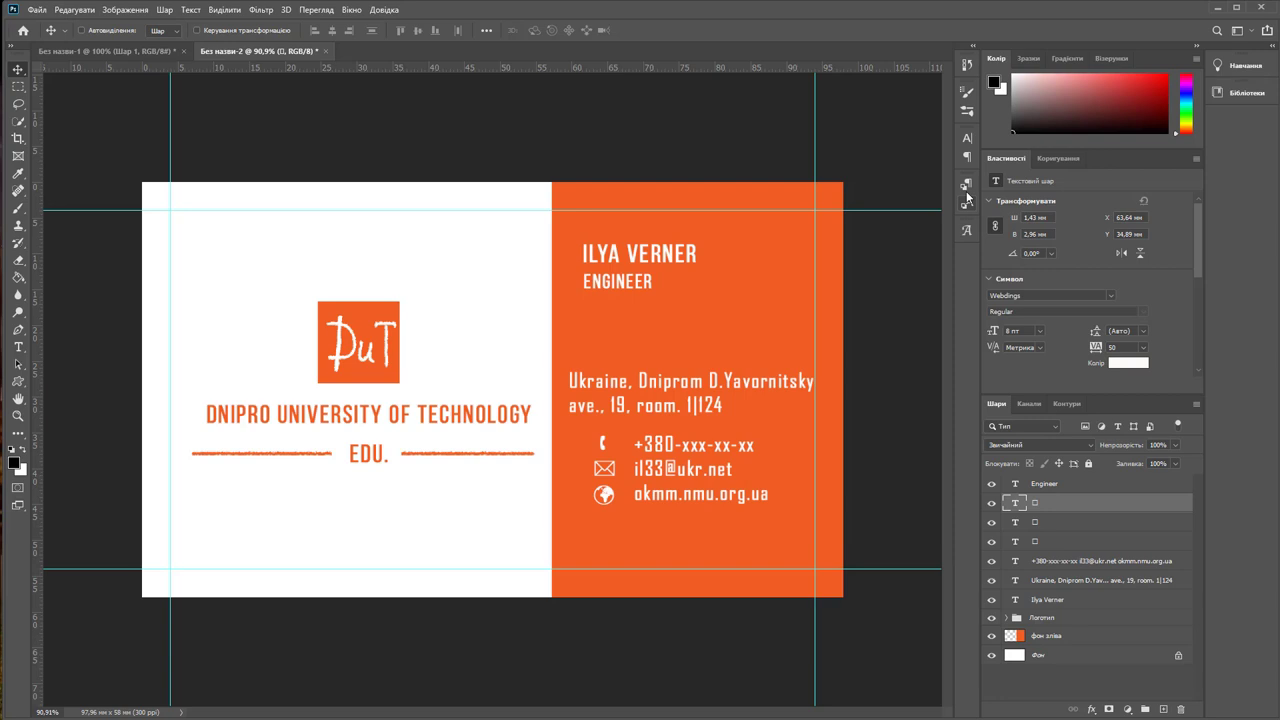
click(967, 139)
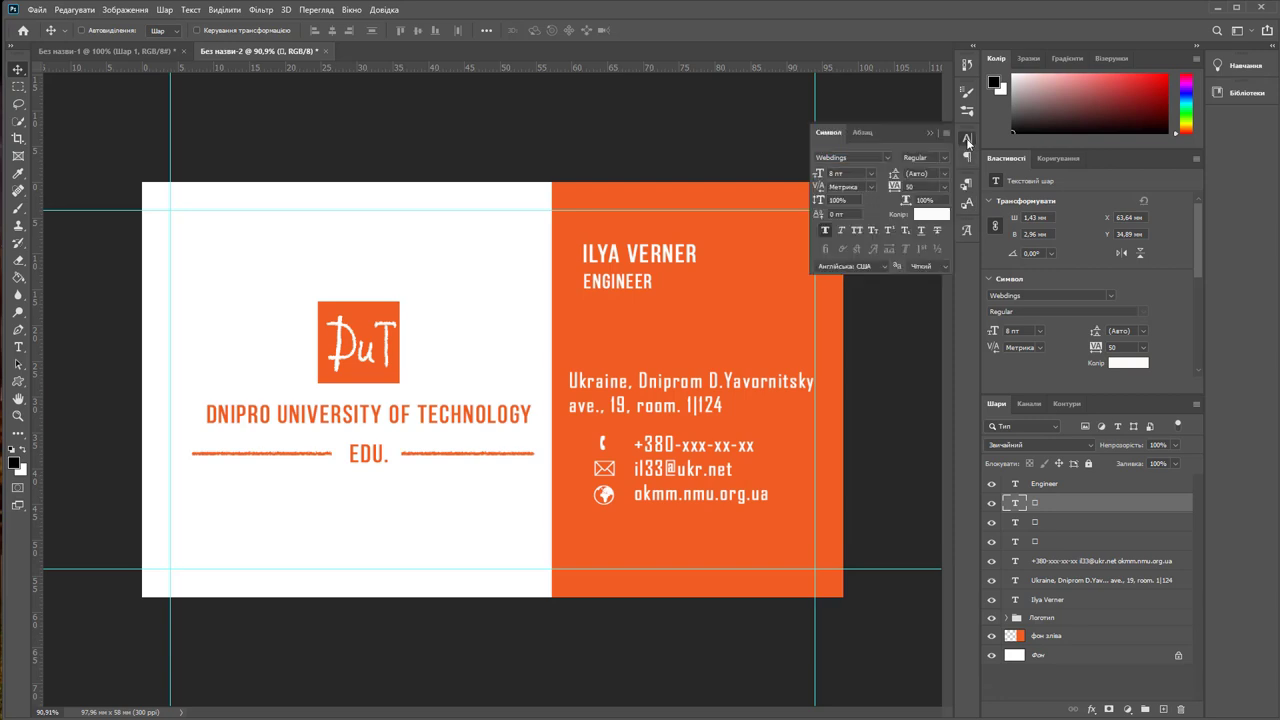
click(872, 175)
click(848, 225)
click(871, 174)
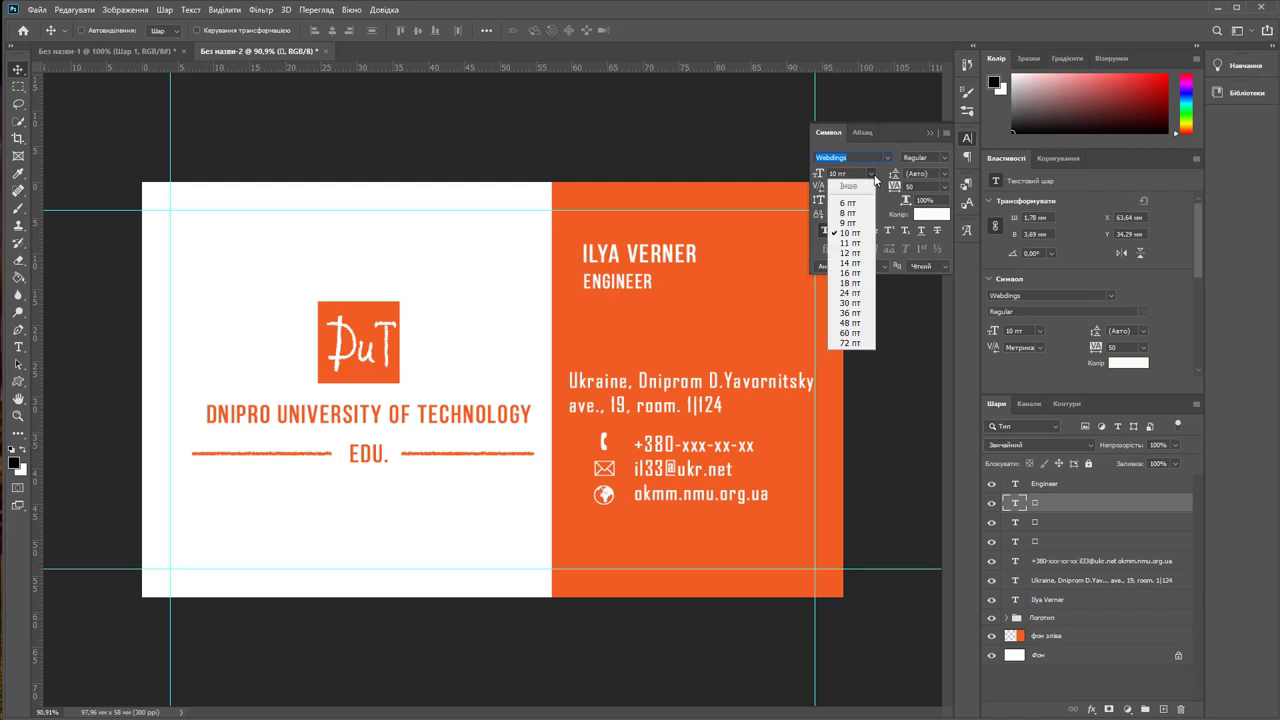
click(851, 253)
drag(603, 436, 603, 443)
key(ctrl+shift+comma)
key(ctrl+shift+comma)
click(869, 175)
key(Escape)
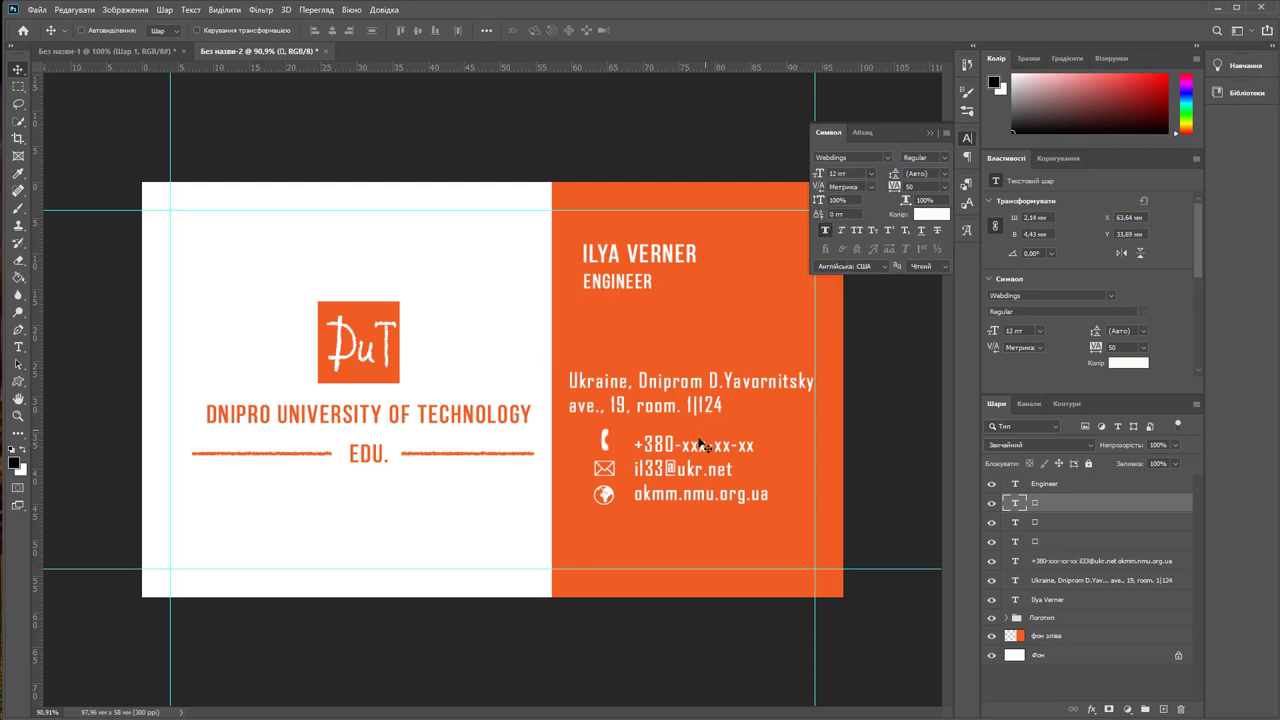
Set the contact text leading to 12 pt and shift the block slightly right
ctrl+click(697, 452)
double_click(697, 452)
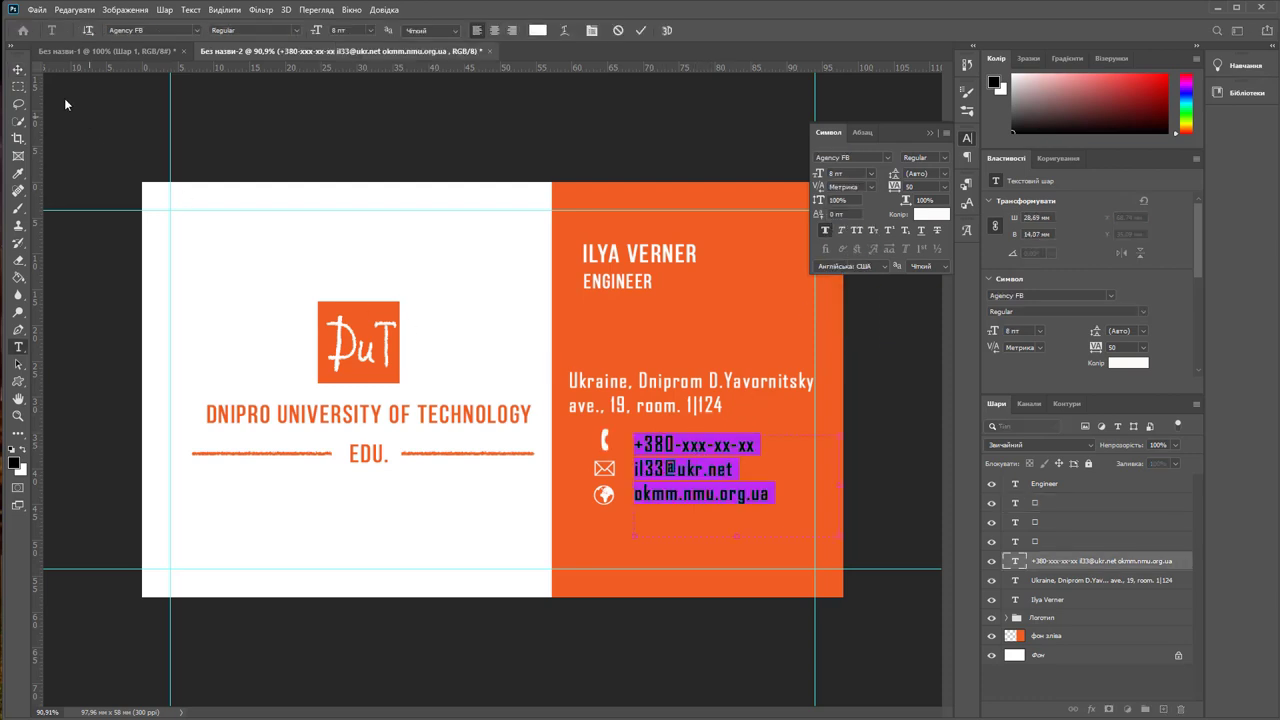
key(Escape)
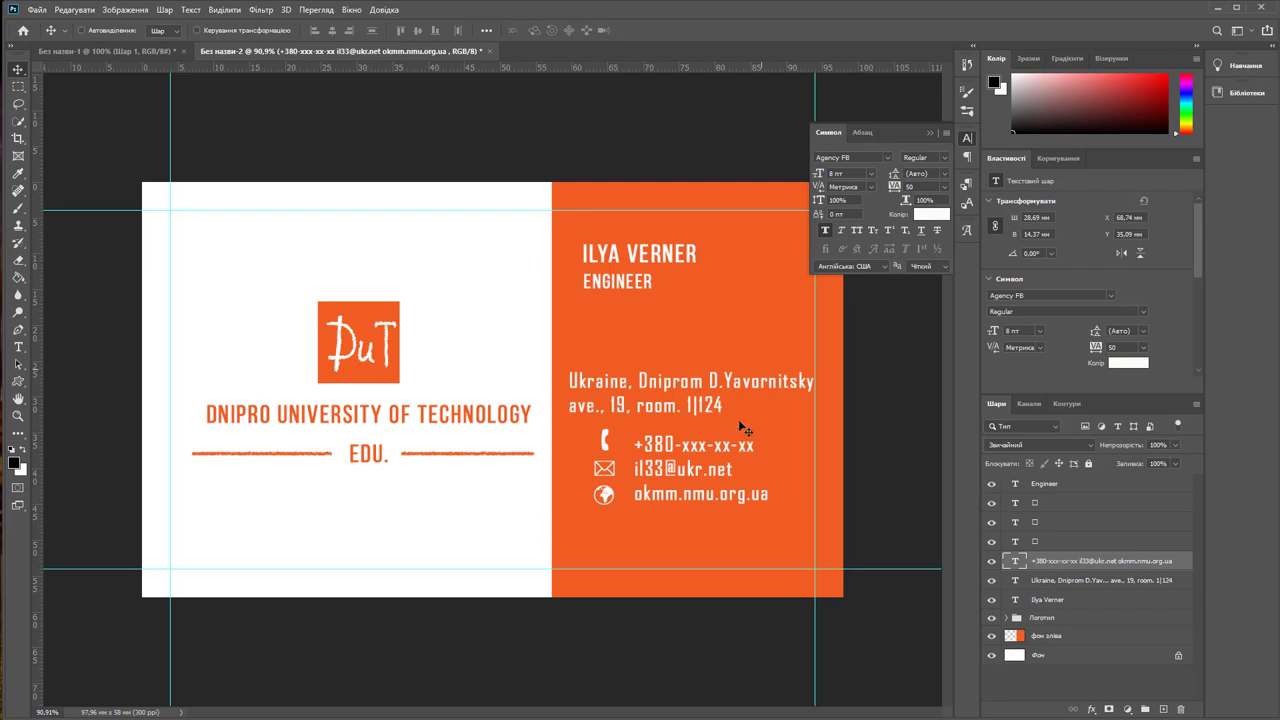
click(945, 174)
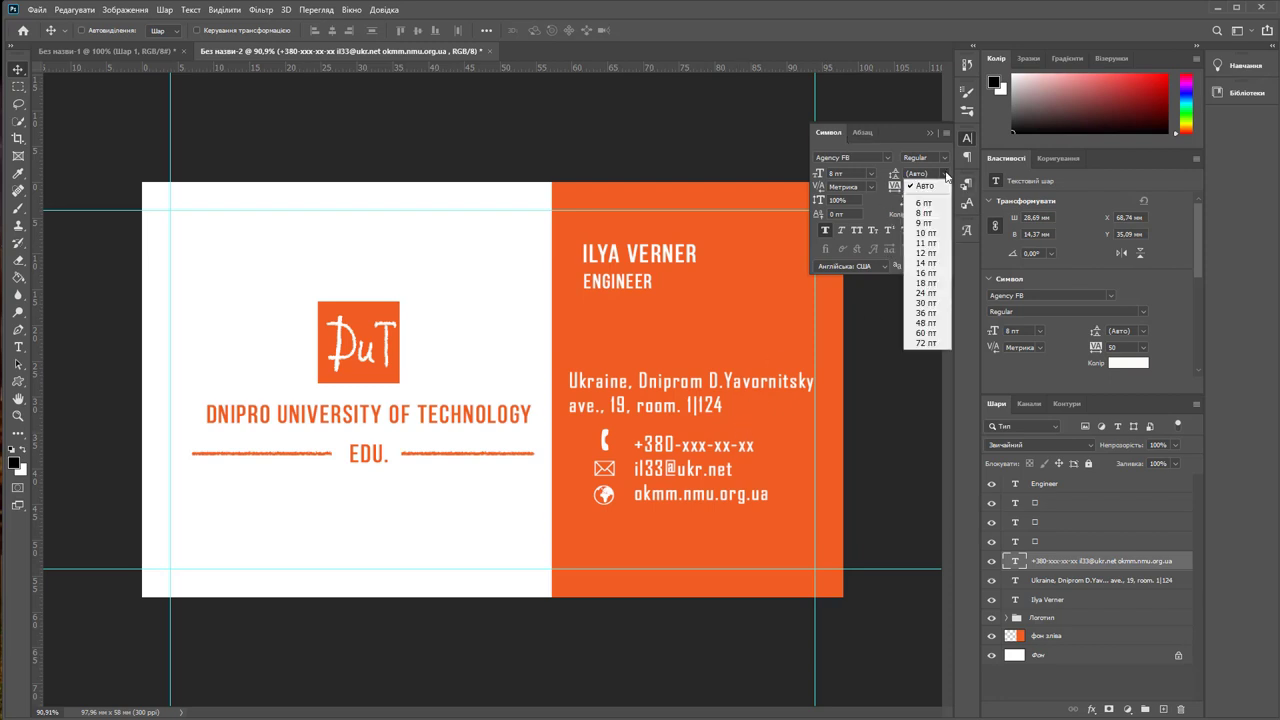
click(936, 263)
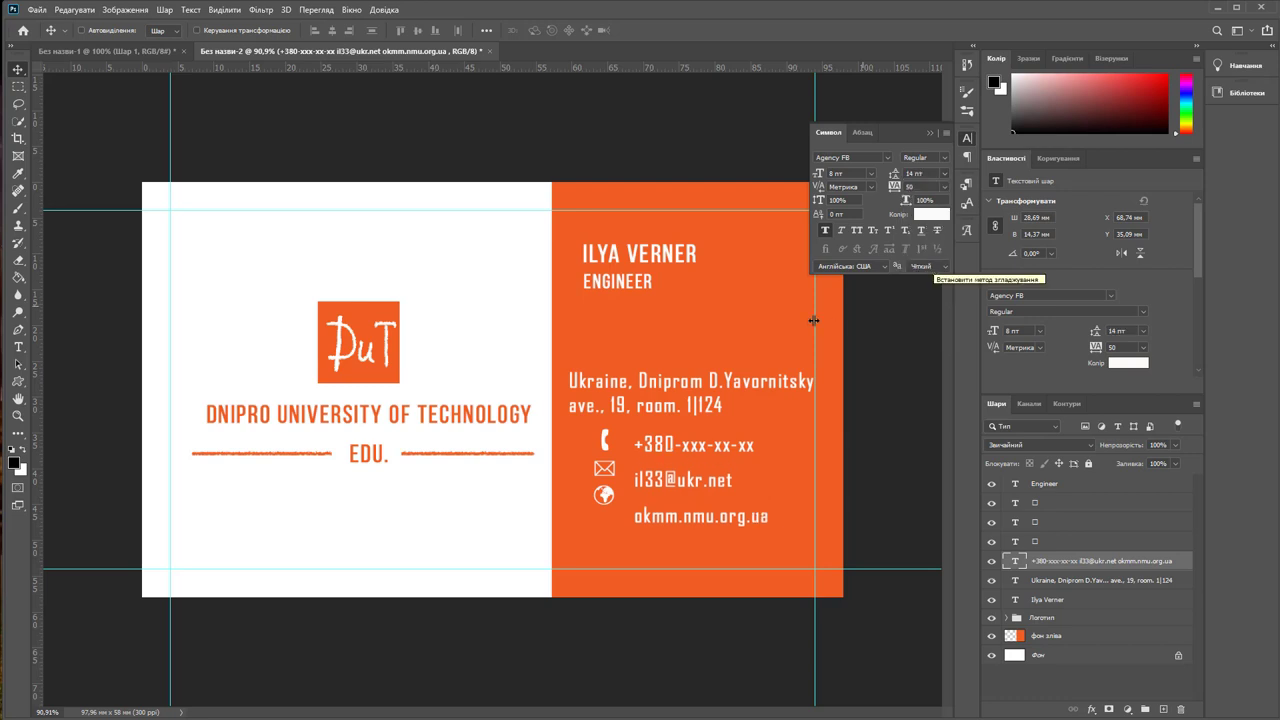
click(940, 177)
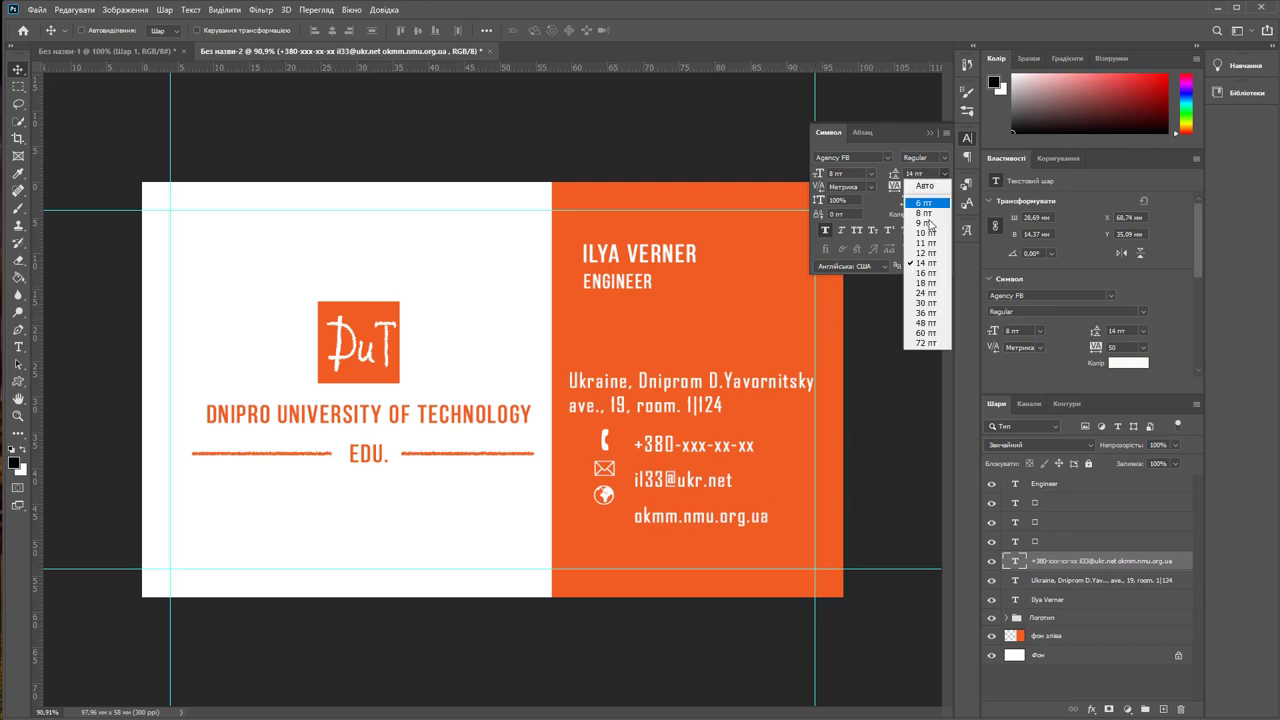
click(925, 251)
drag(691, 439, 697, 443)
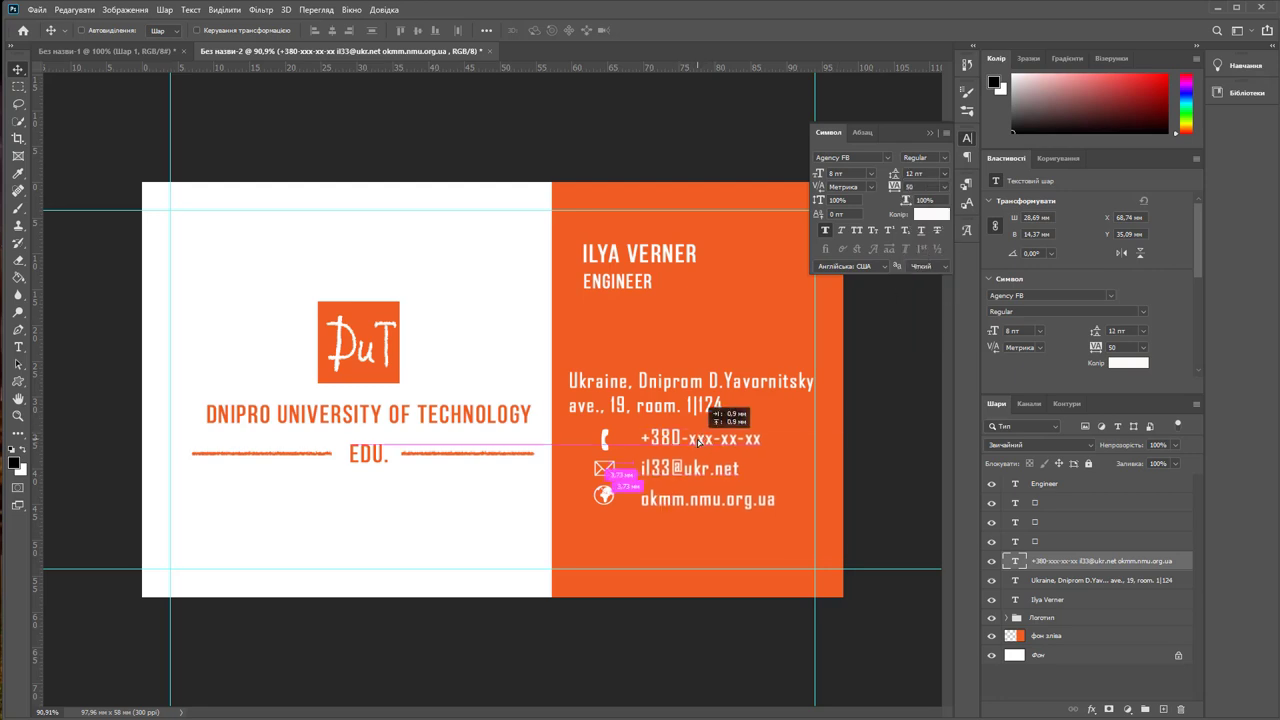
Rename the phone icon layer 'телефон' and move the icon slightly right
right_click(607, 442)
click(635, 448)
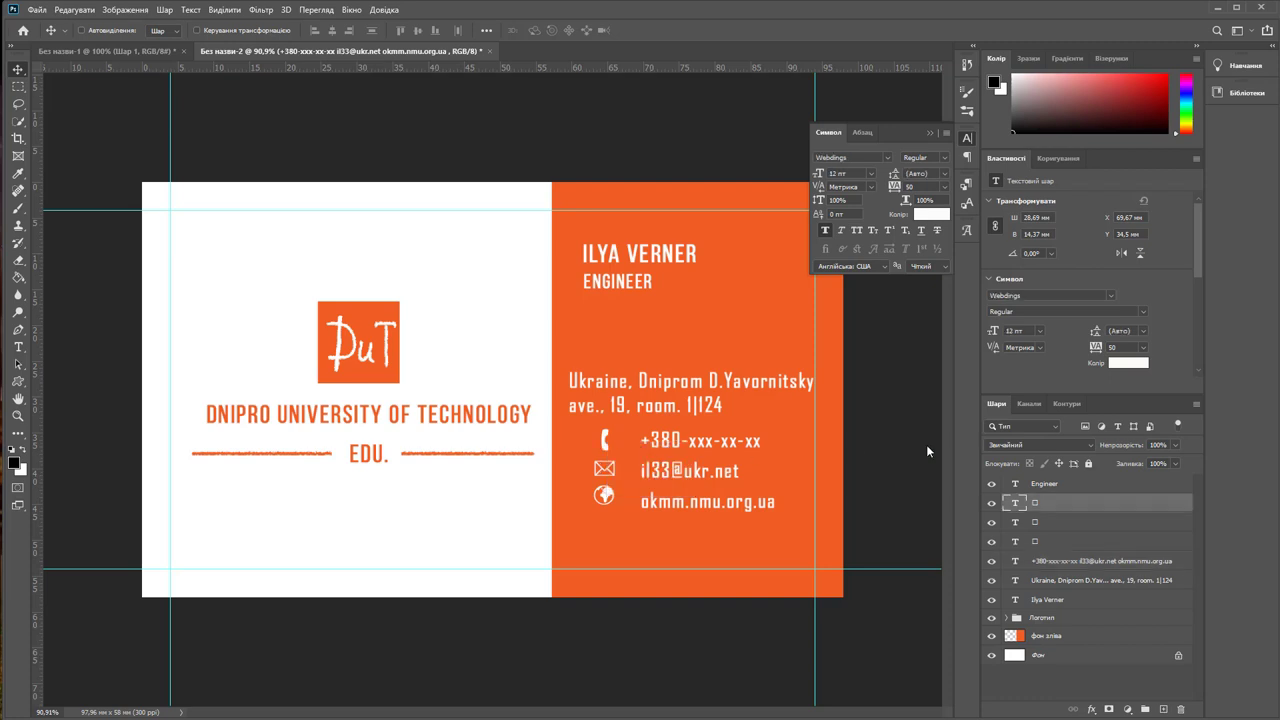
double_click(1036, 504)
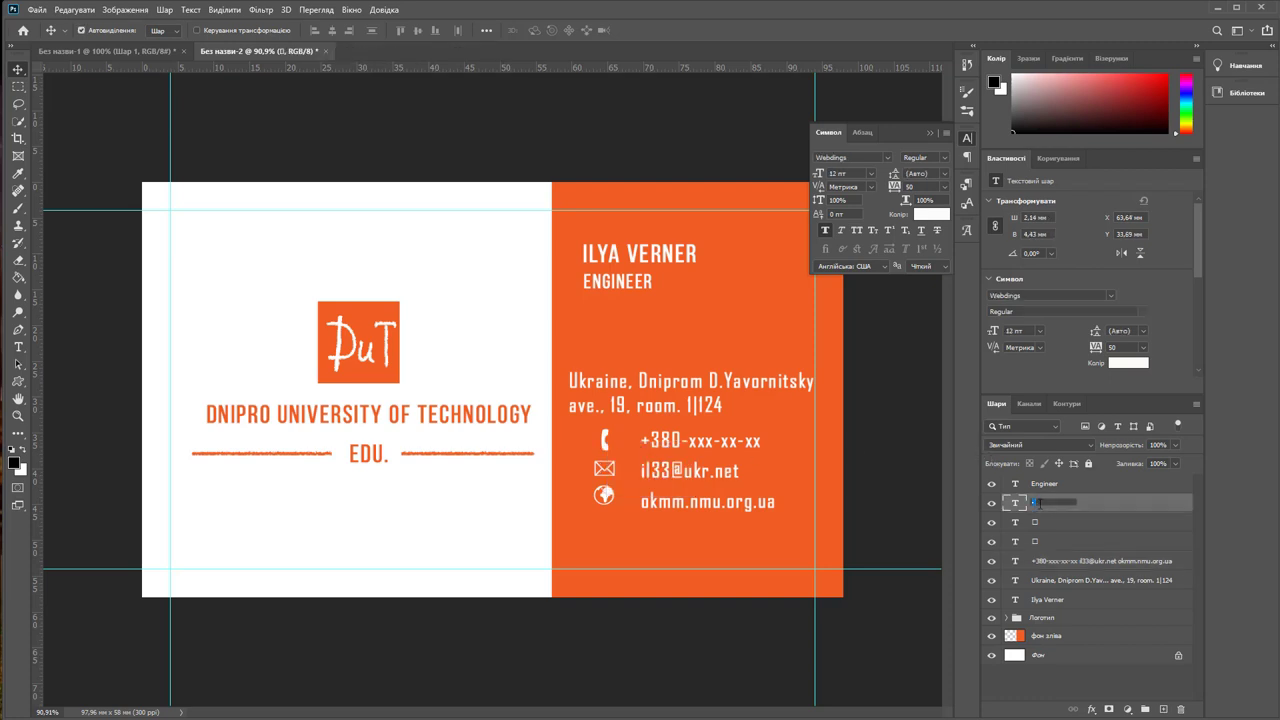
text(телефон)
key(Return)
click(610, 441)
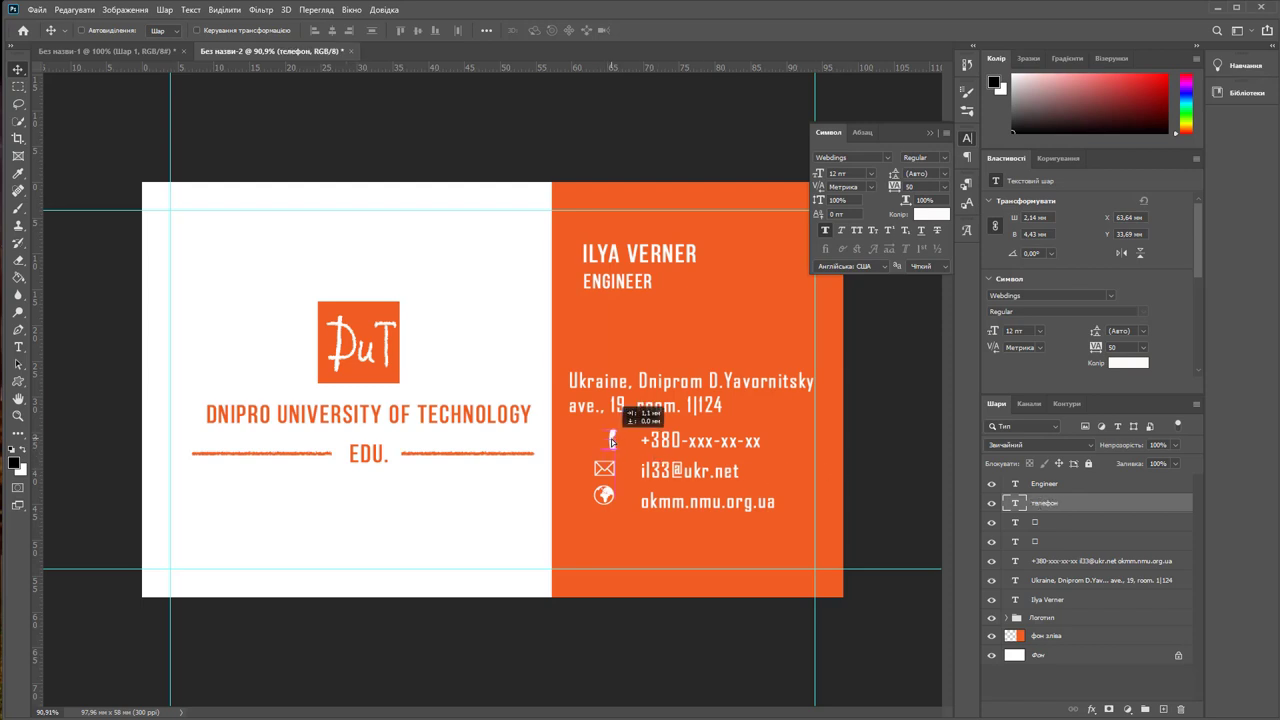
drag(610, 441, 613, 441)
Rename the envelope icon layer 'ел адреси' and shift it slightly right
right_click(609, 472)
click(633, 478)
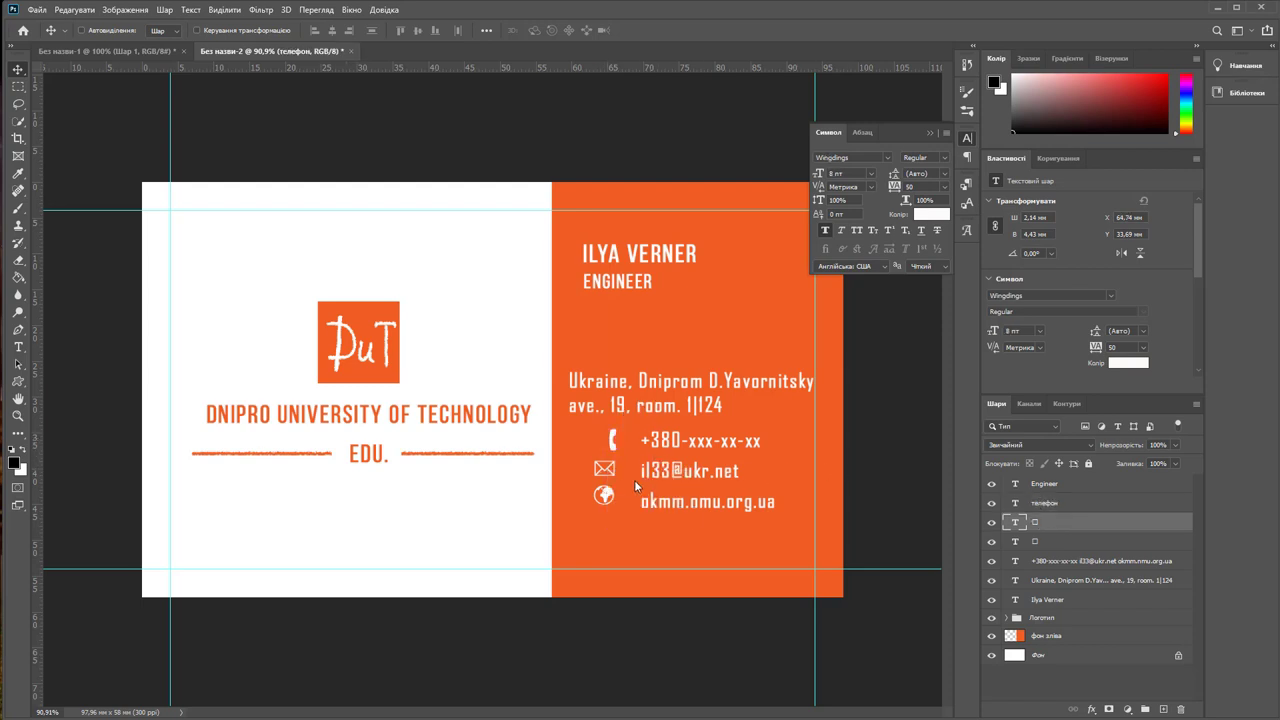
double_click(1036, 522)
text(ві адре)
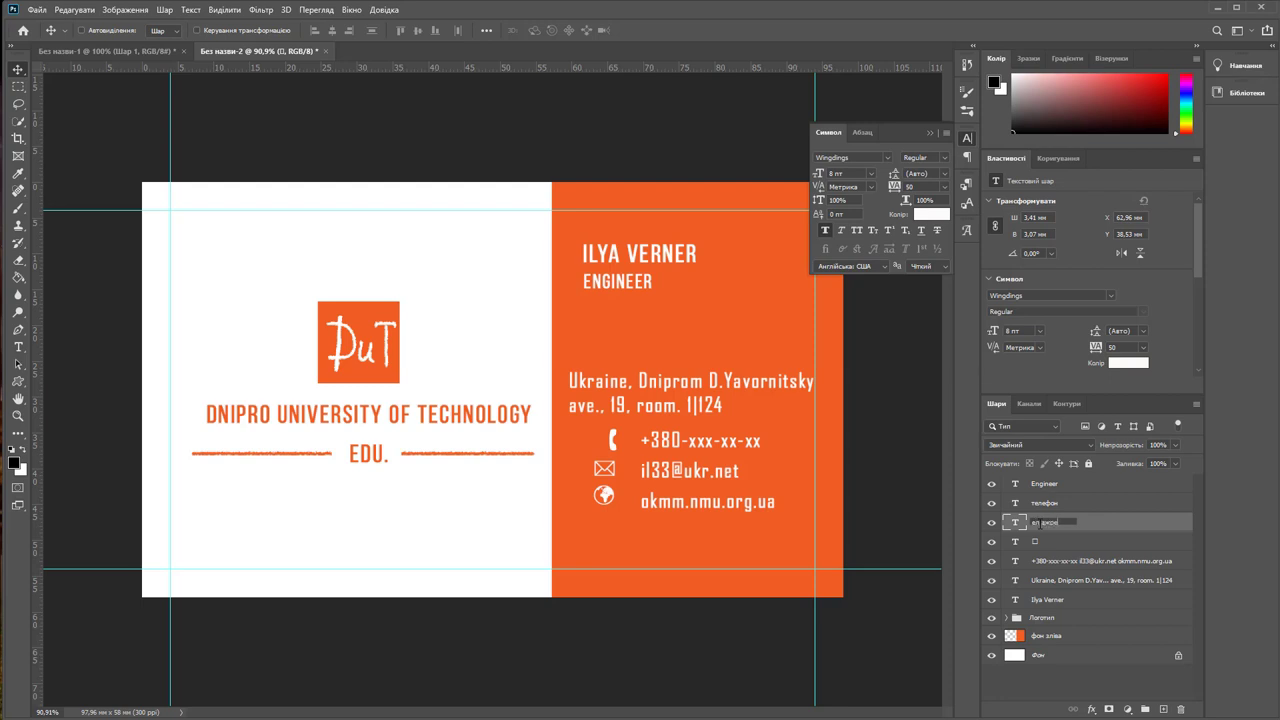
text(си)
key(Return)
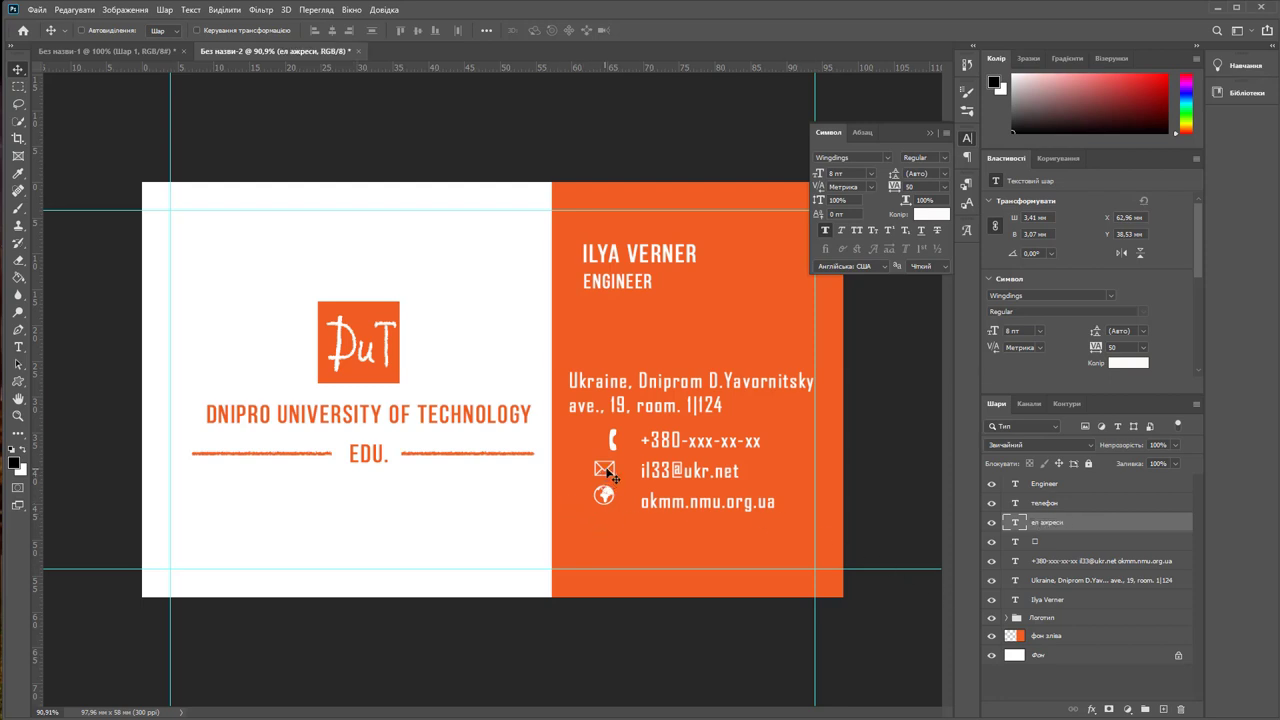
drag(606, 472, 614, 473)
Rename the globe icon layer 'веб' and align it beside the web address
right_click(606, 496)
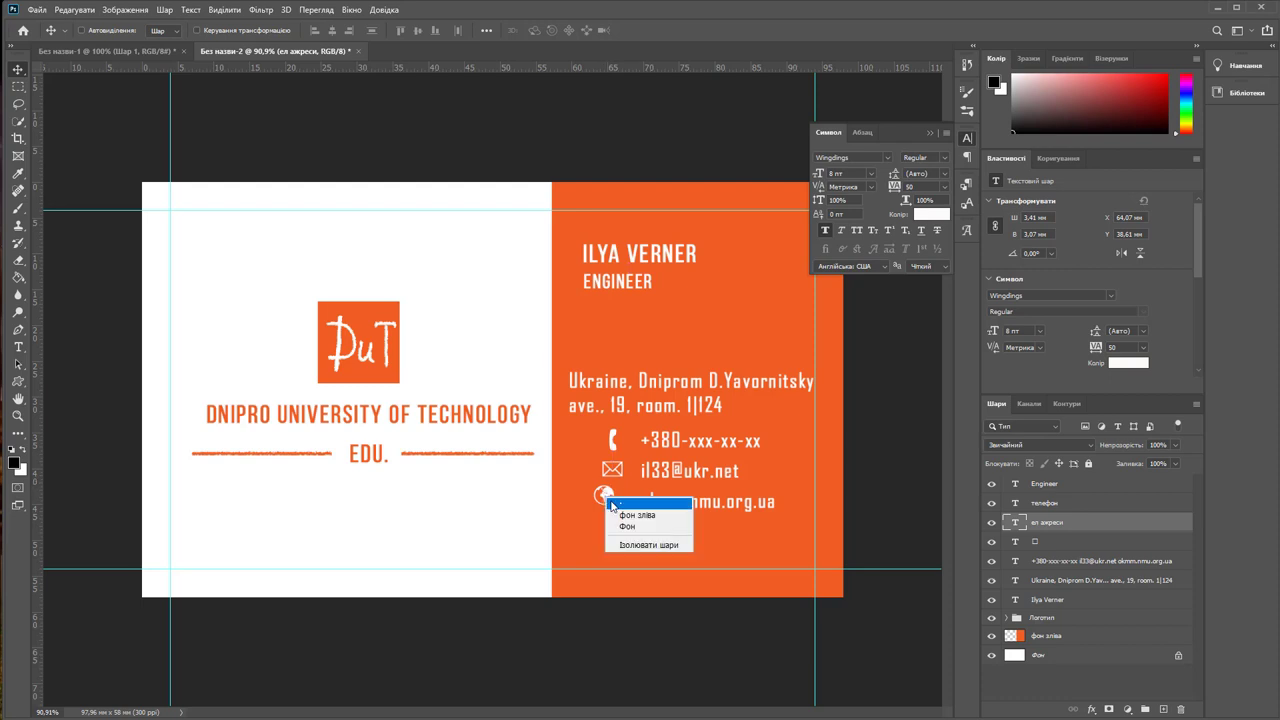
click(632, 506)
double_click(1037, 543)
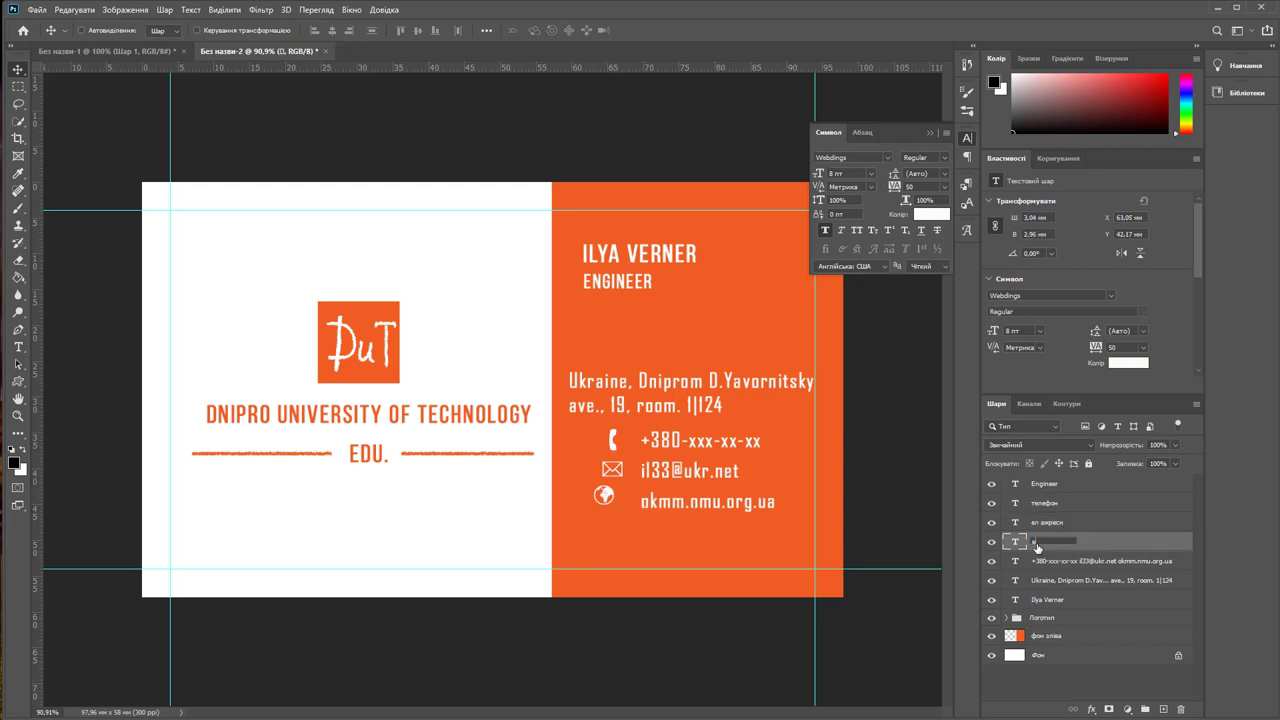
text(веб)
key(Return)
drag(603, 498, 612, 499)
key(ctrl+minus)
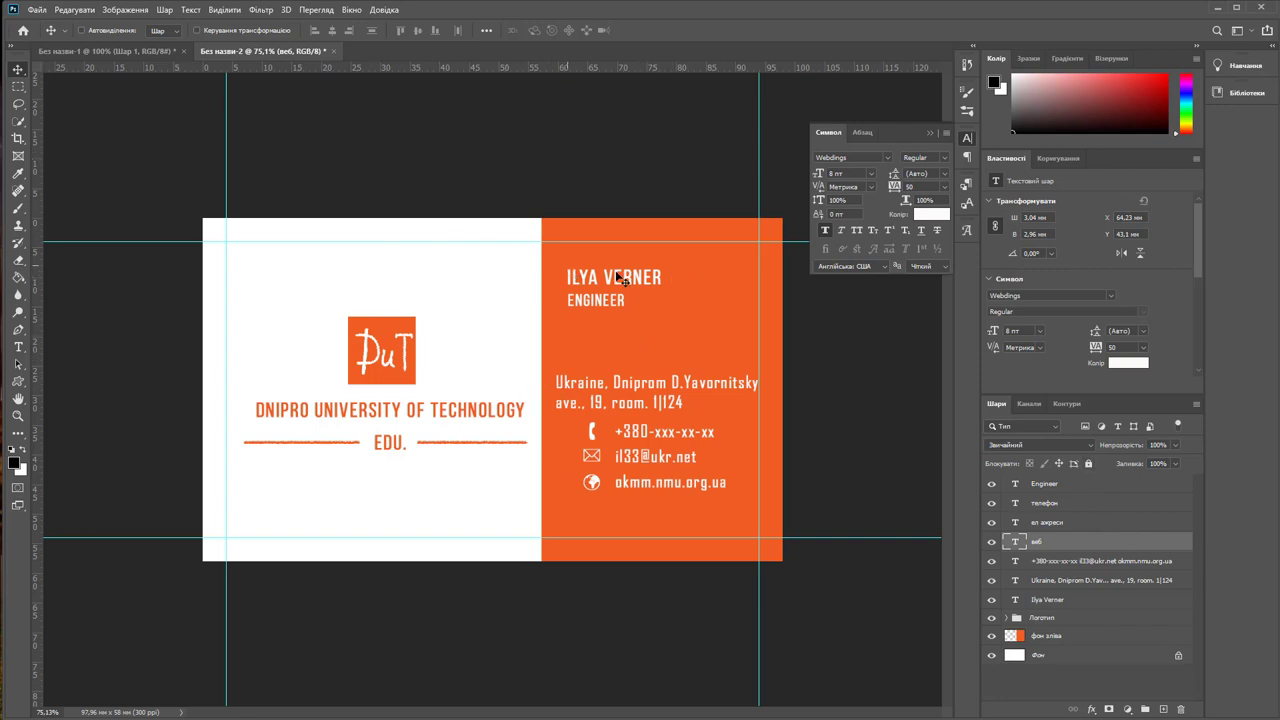
Draw an artboard around the whole front card and name it 'Сторінка 1'
click(162, 52)
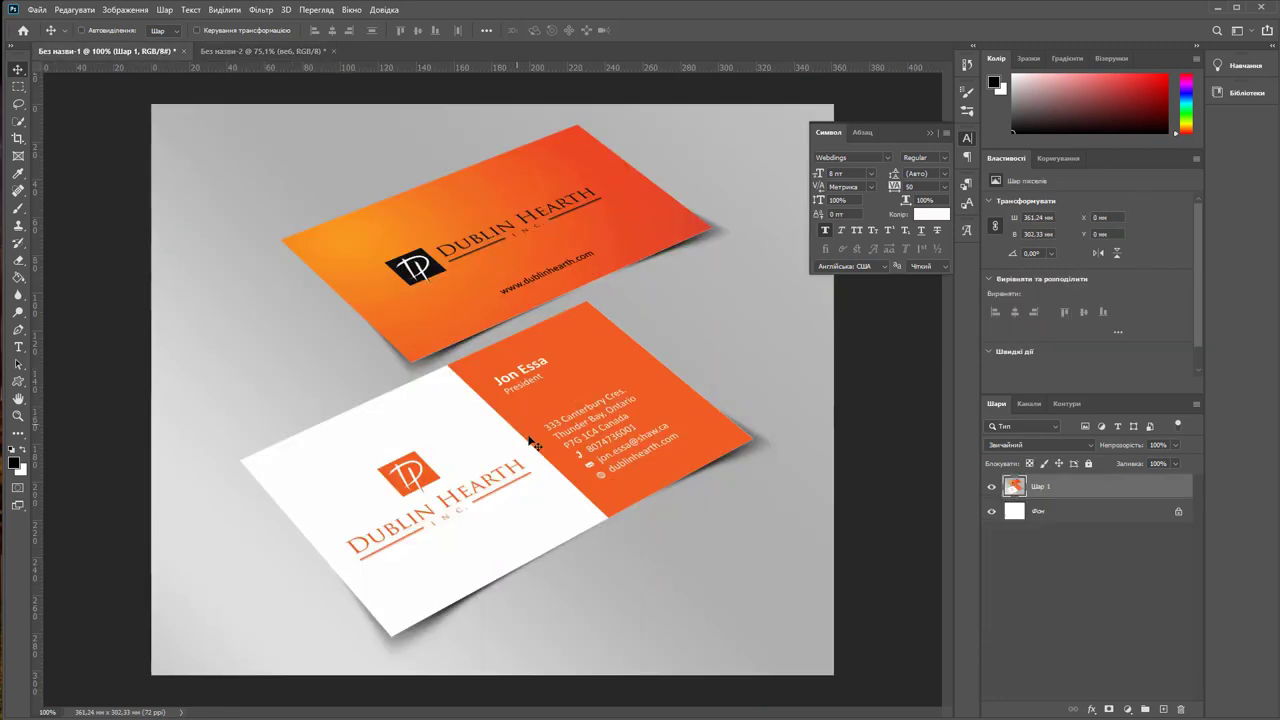
click(262, 51)
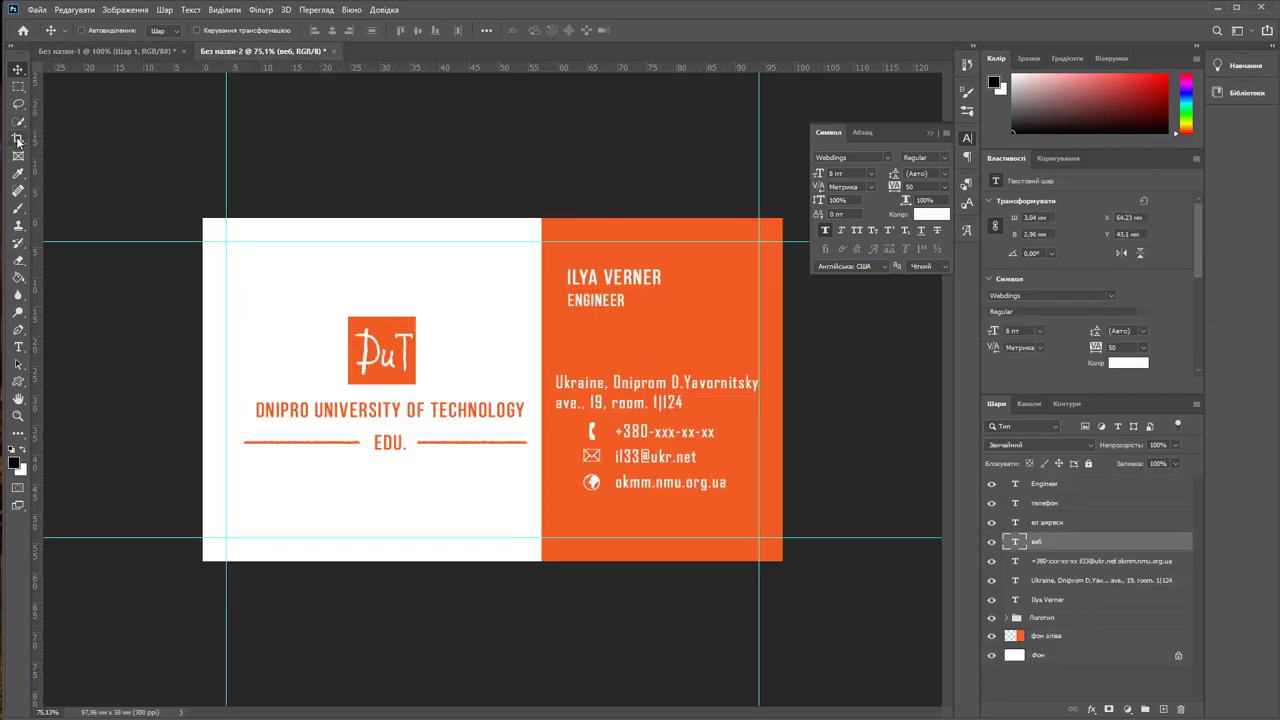
right_click(19, 75)
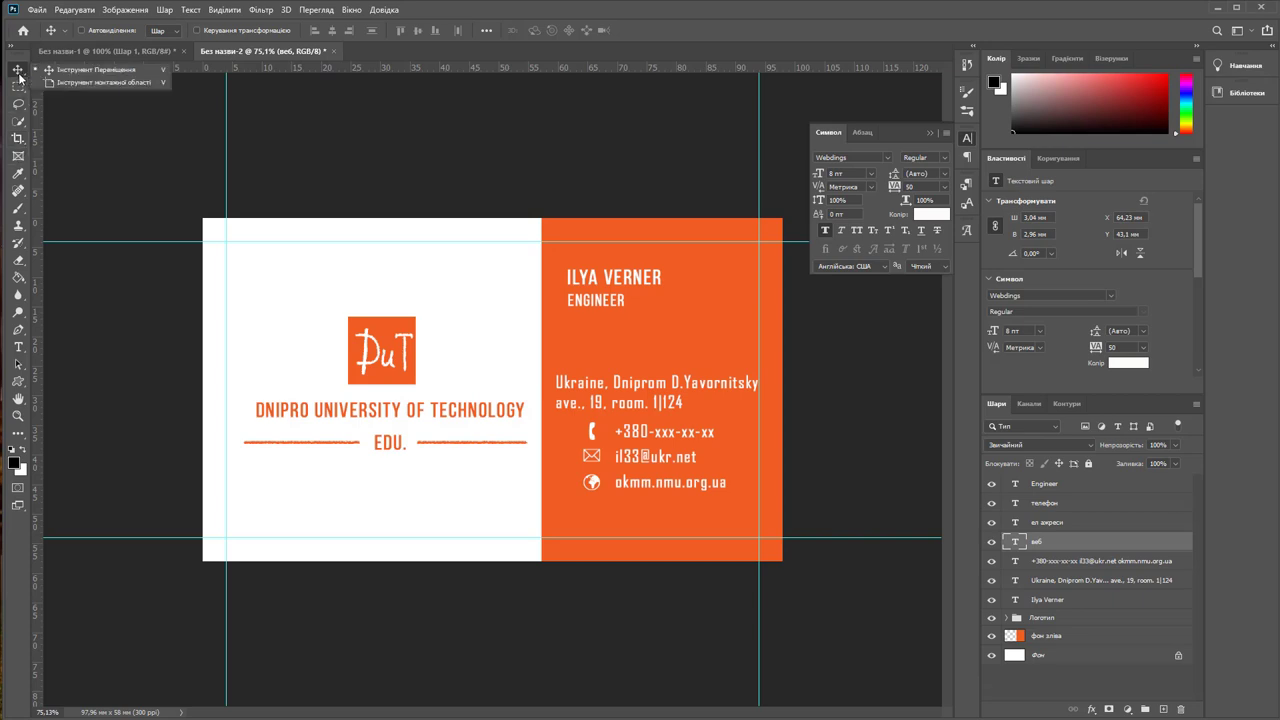
click(115, 82)
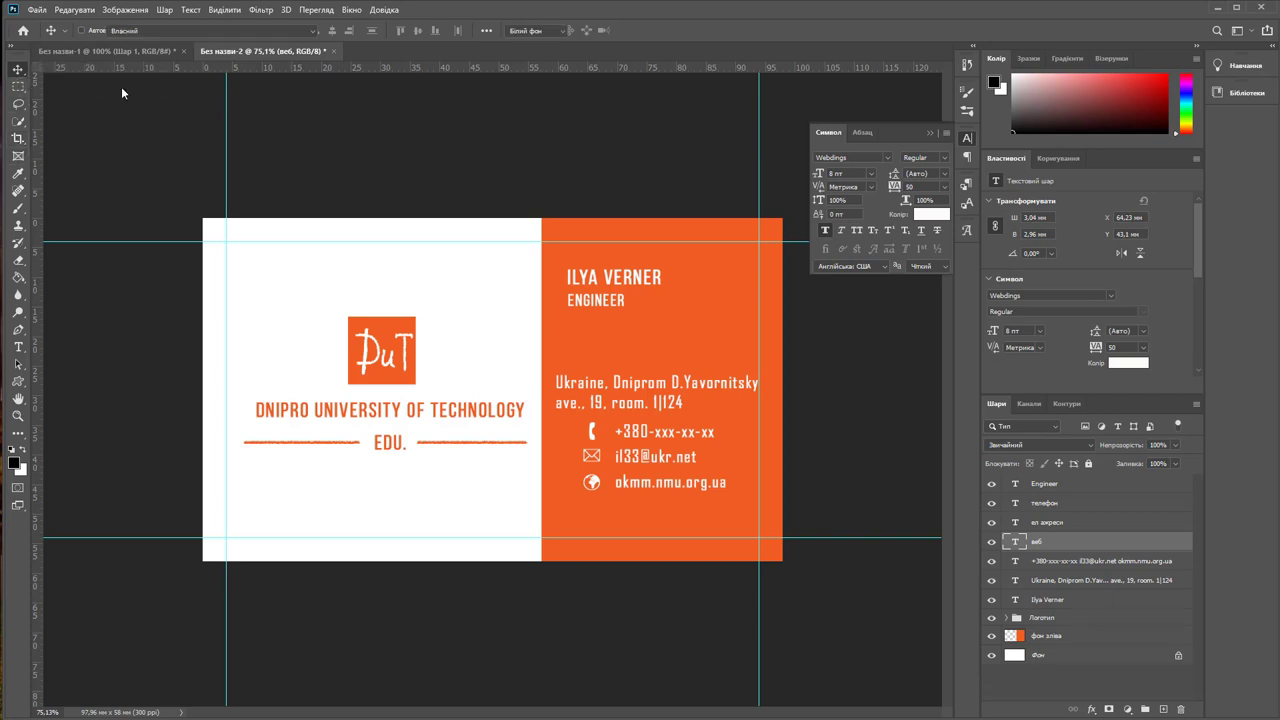
drag(204, 218, 782, 560)
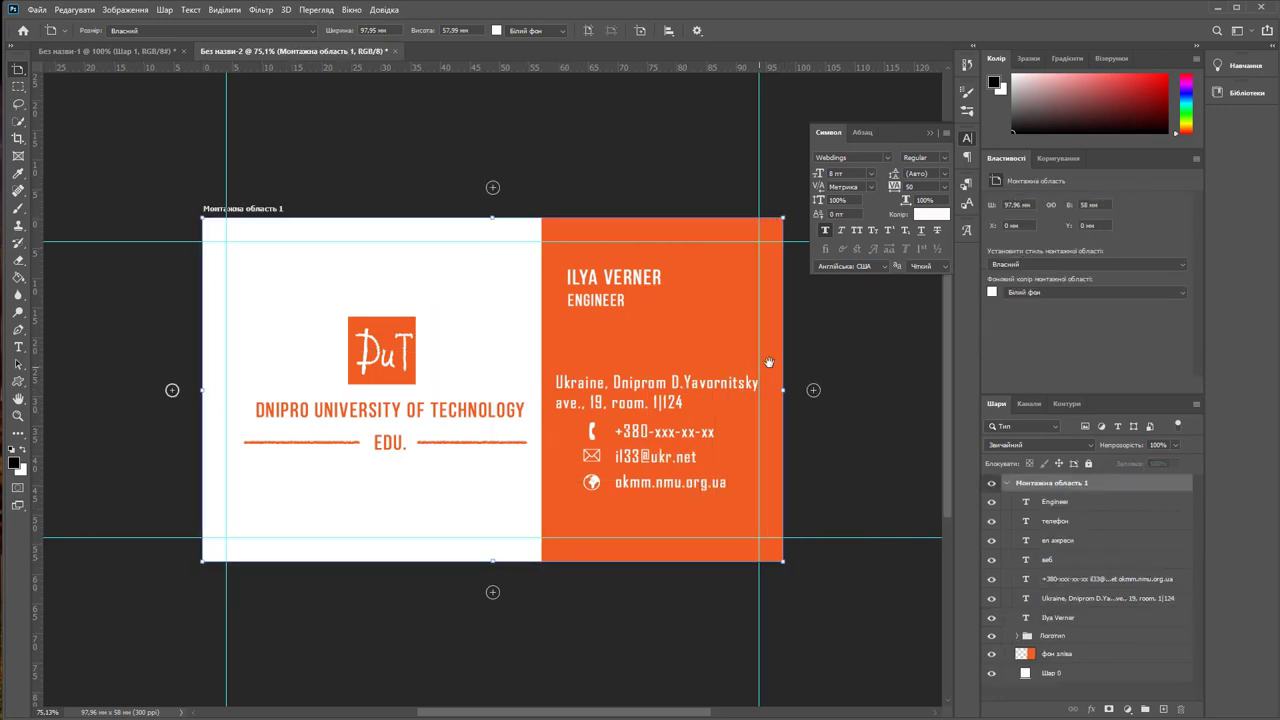
drag(807, 340, 720, 333)
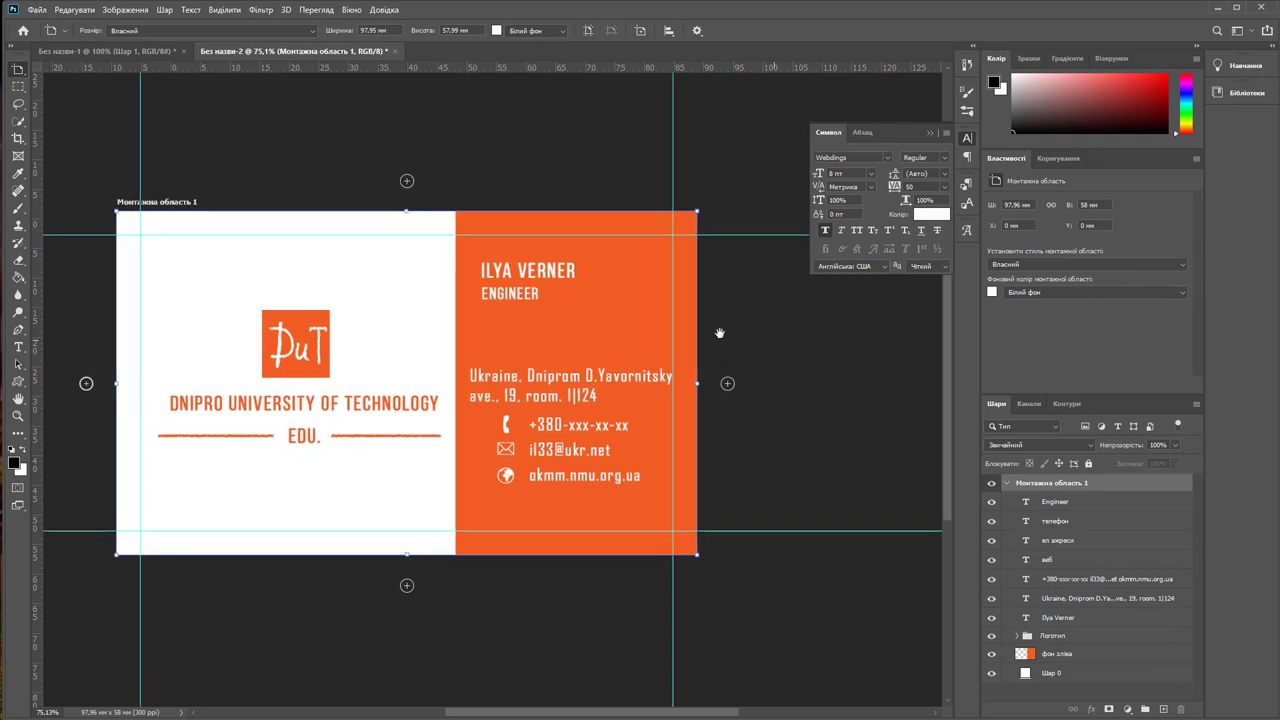
double_click(1047, 483)
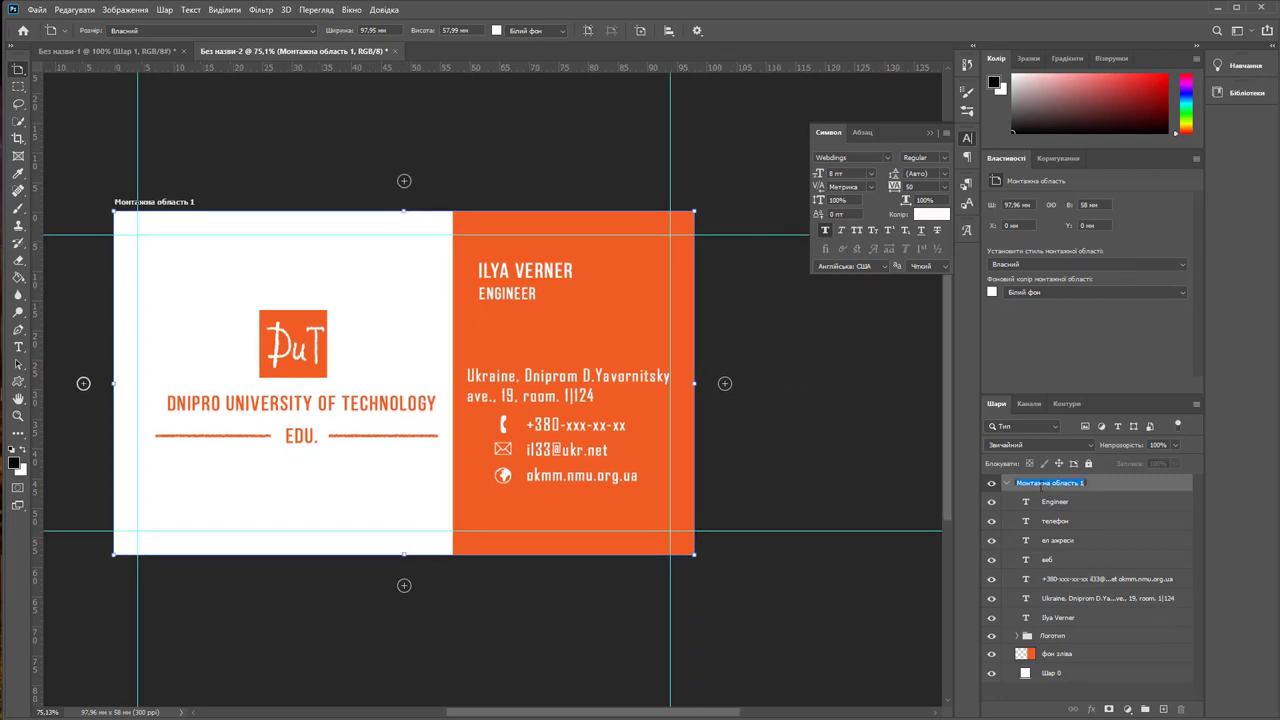
text(Сторінка)
key(Return)
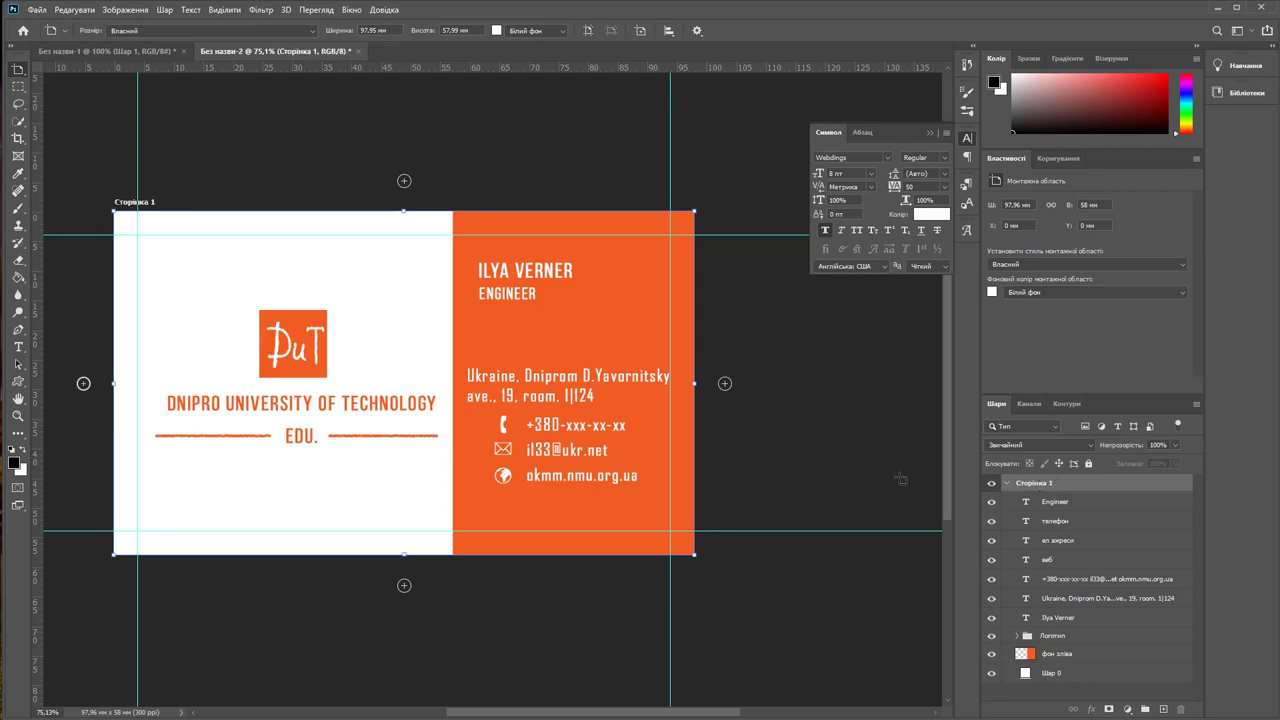
Add a second artboard to the right named 'Сторінка 2'
click(725, 384)
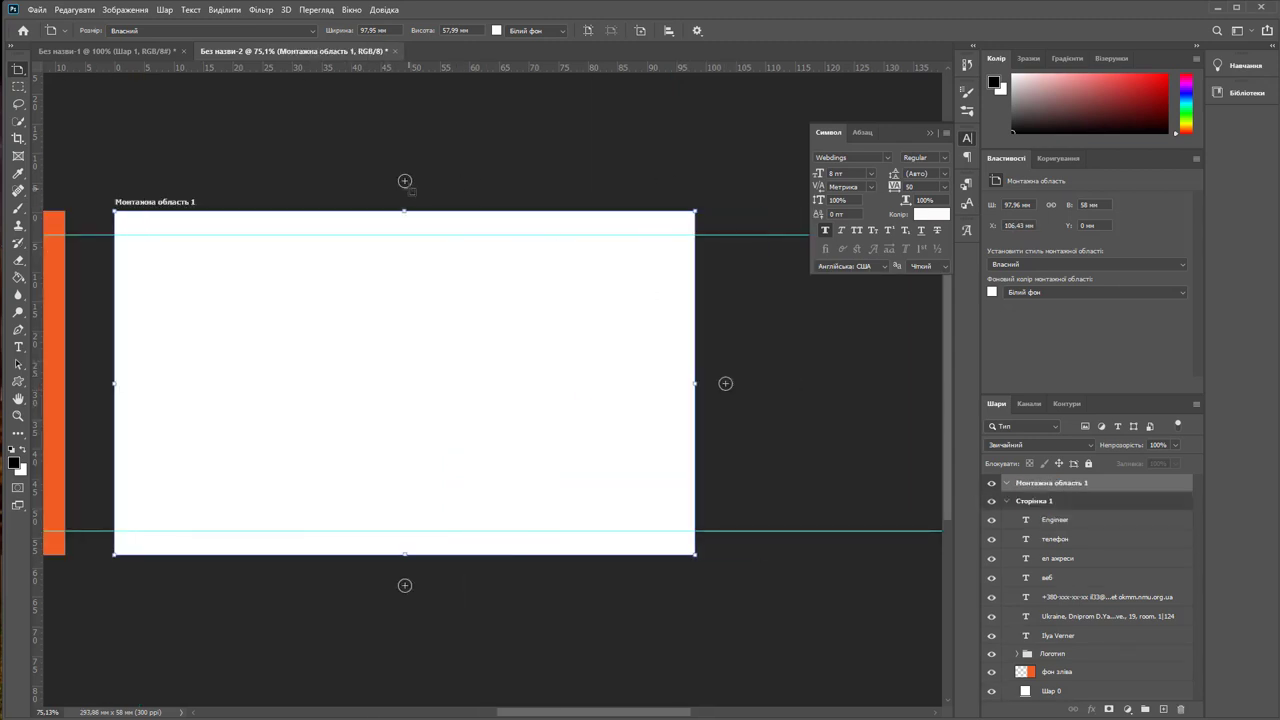
double_click(1040, 486)
text(Сторінка)
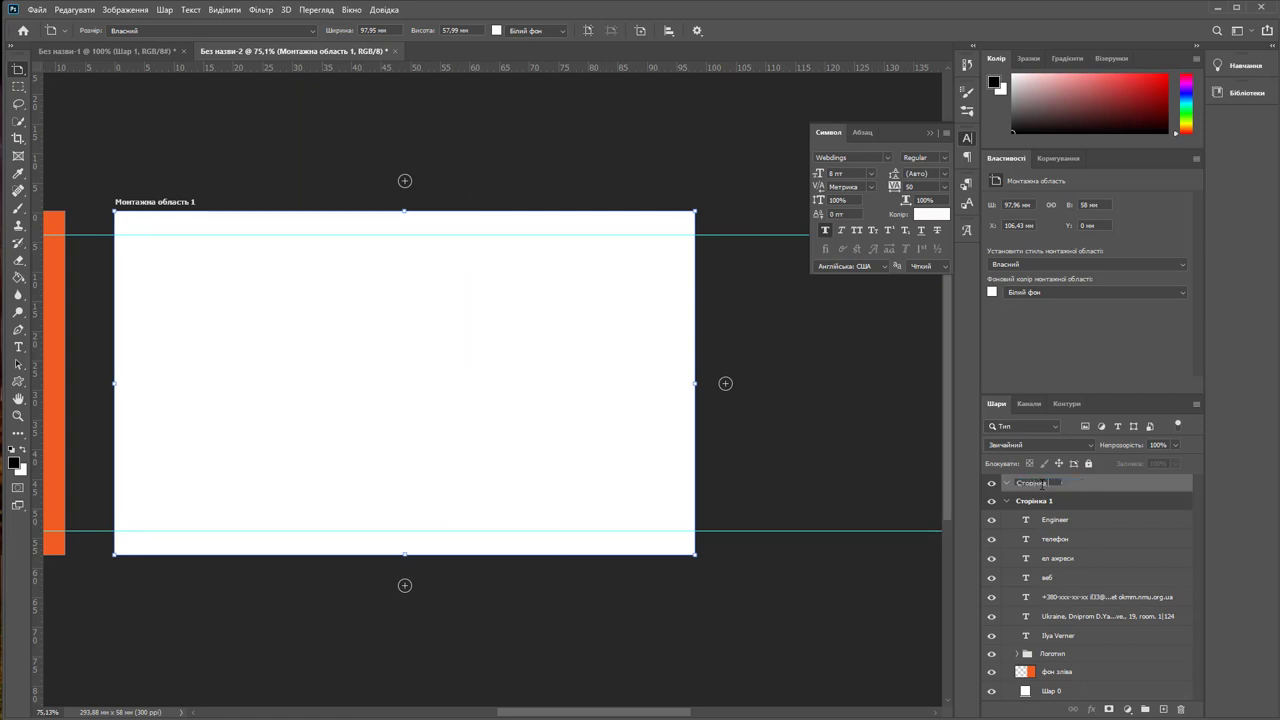
text( 2)
key(Return)
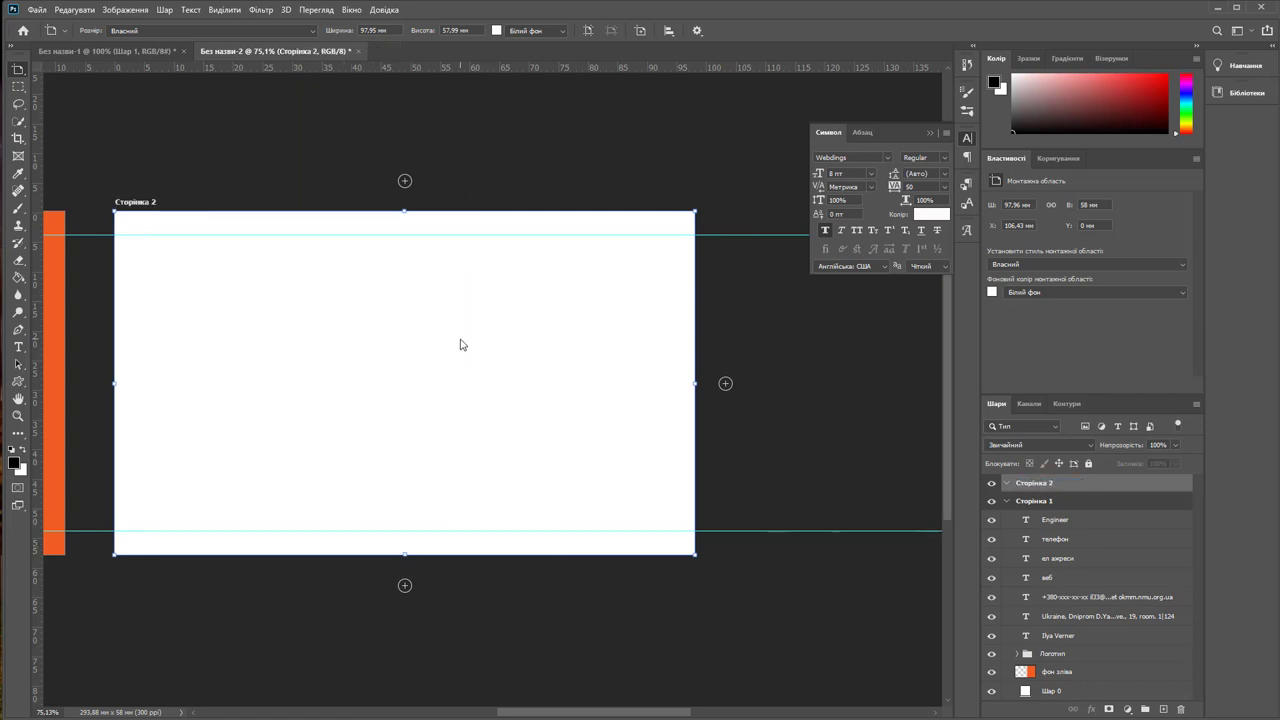
Add a layer named 'фон' and fill it with the card's orange
click(1163, 709)
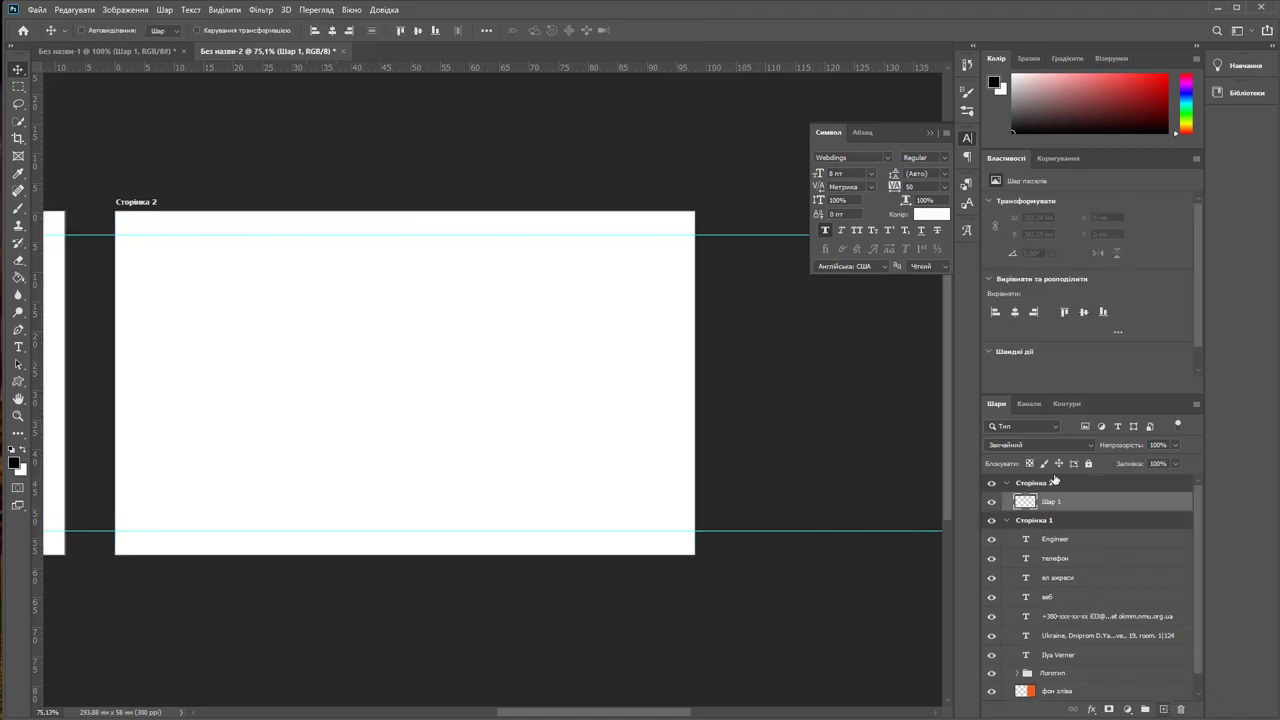
double_click(1046, 502)
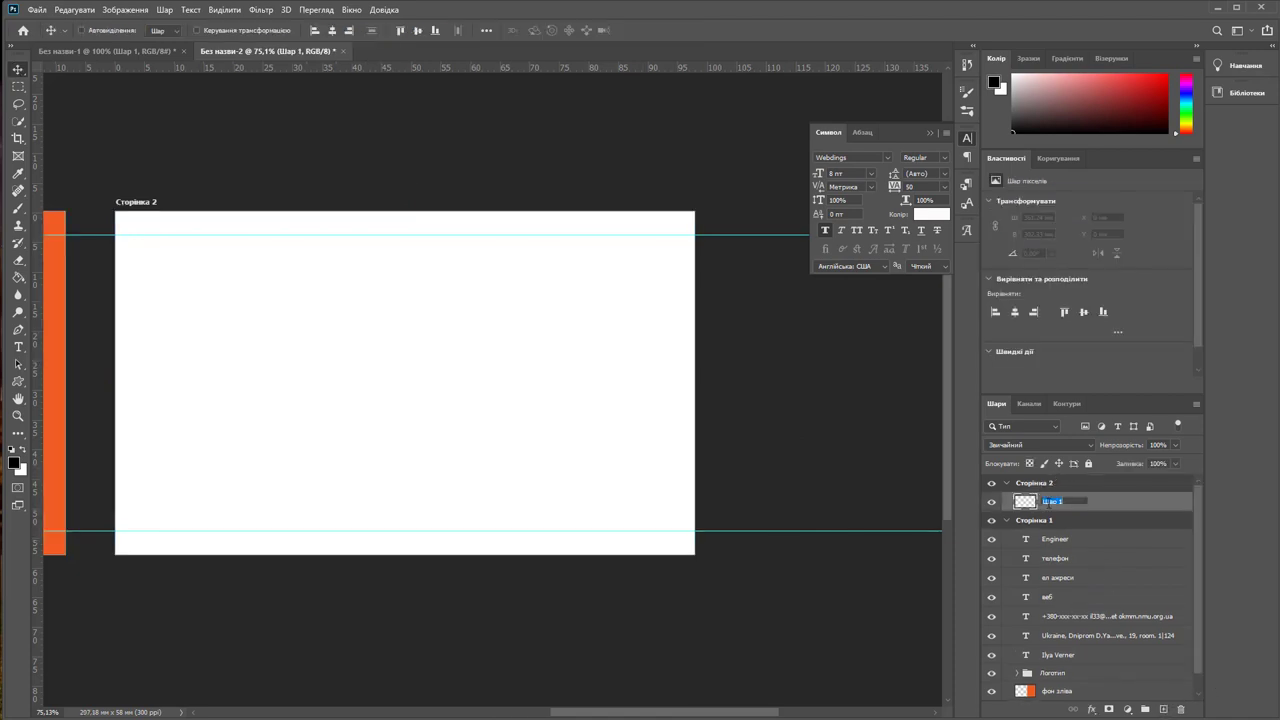
text(фон)
key(Return)
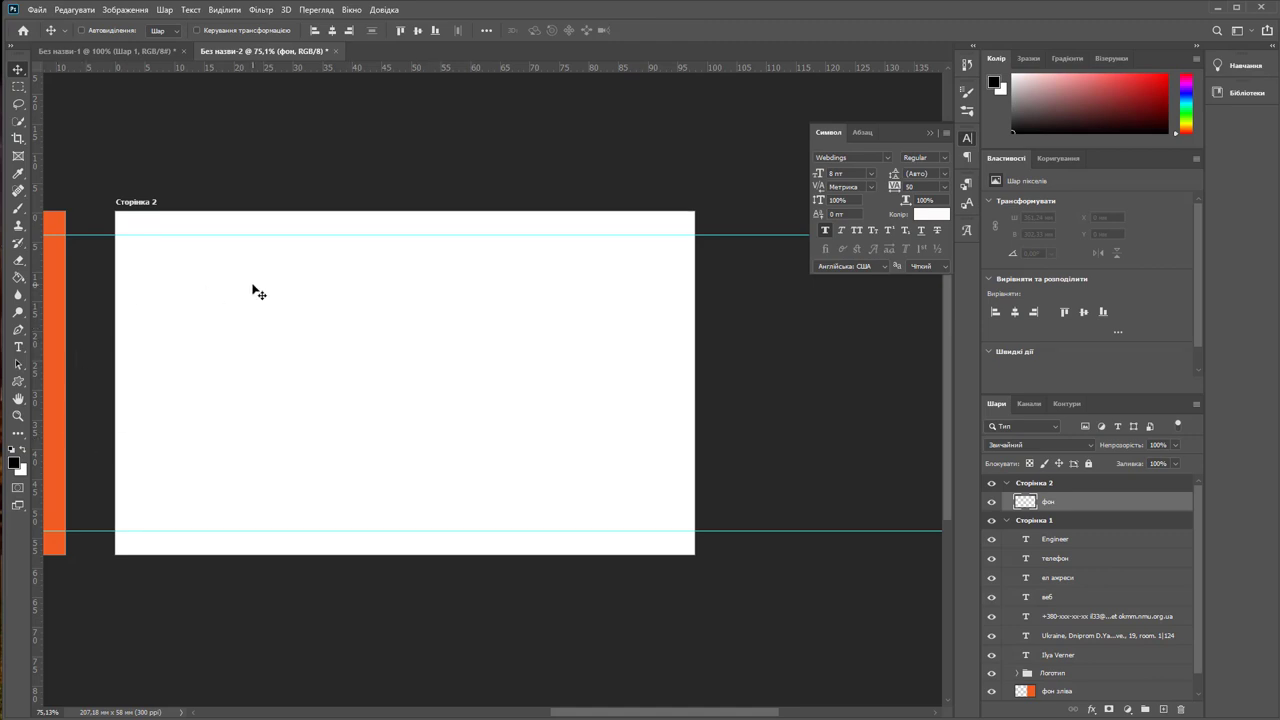
click(75, 9)
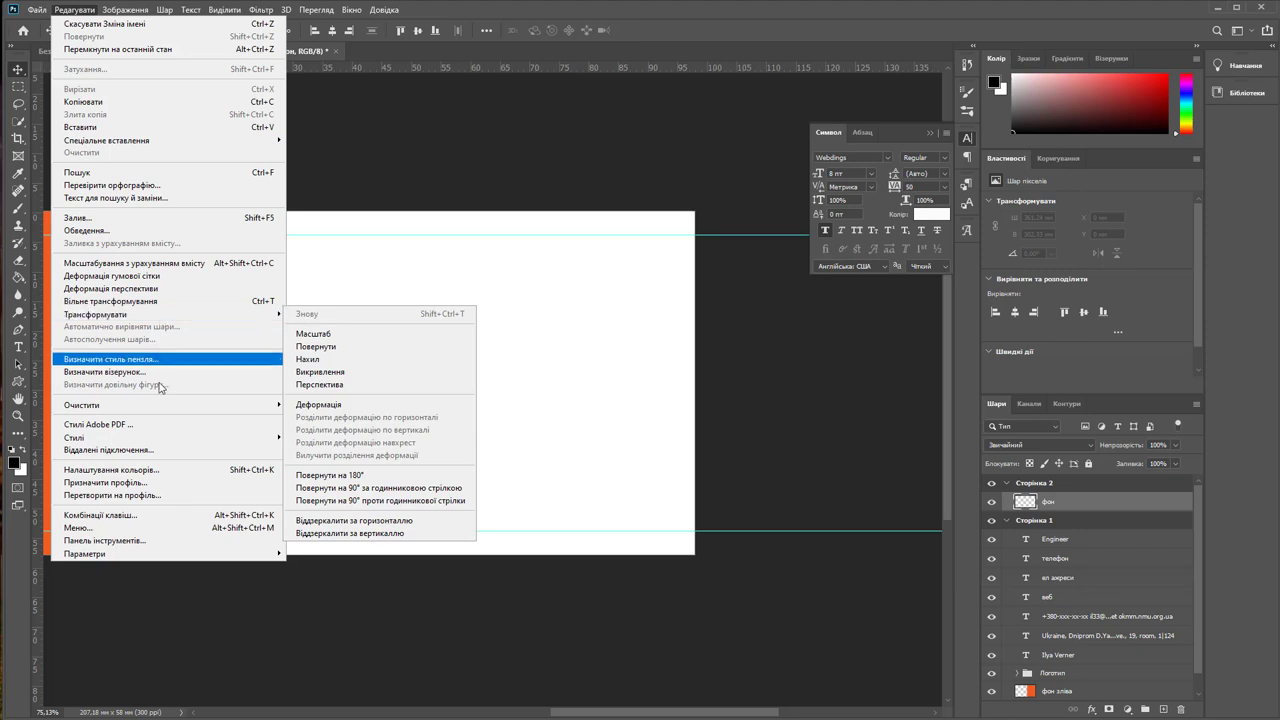
click(200, 218)
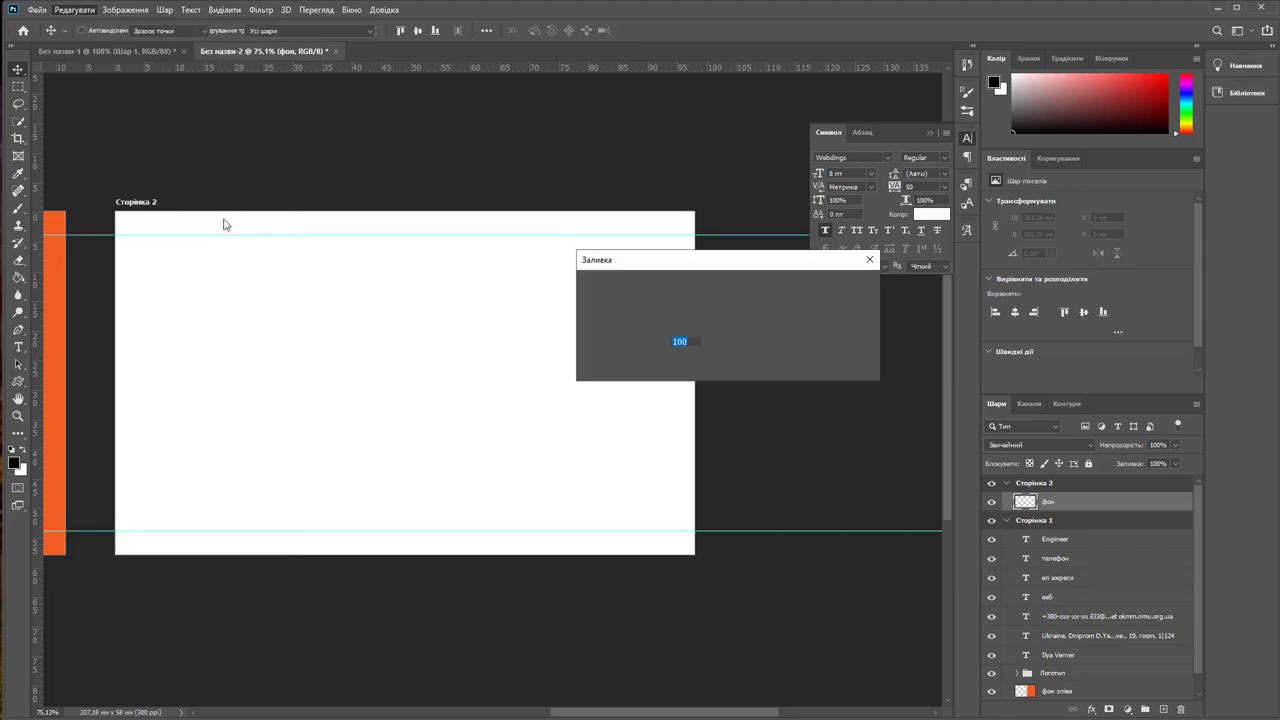
click(63, 360)
click(845, 286)
key(v)
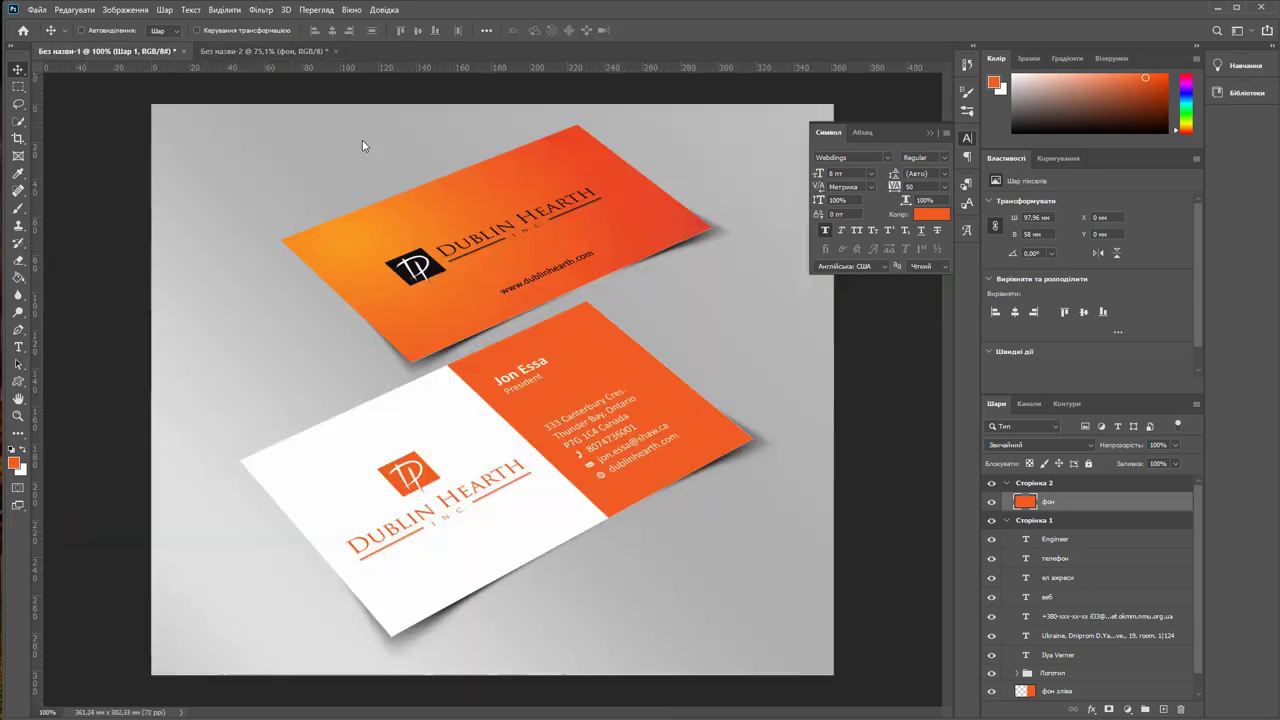
Set up an orange gradient whose stop uses a lighter f67038 sampled from the card
click(139, 52)
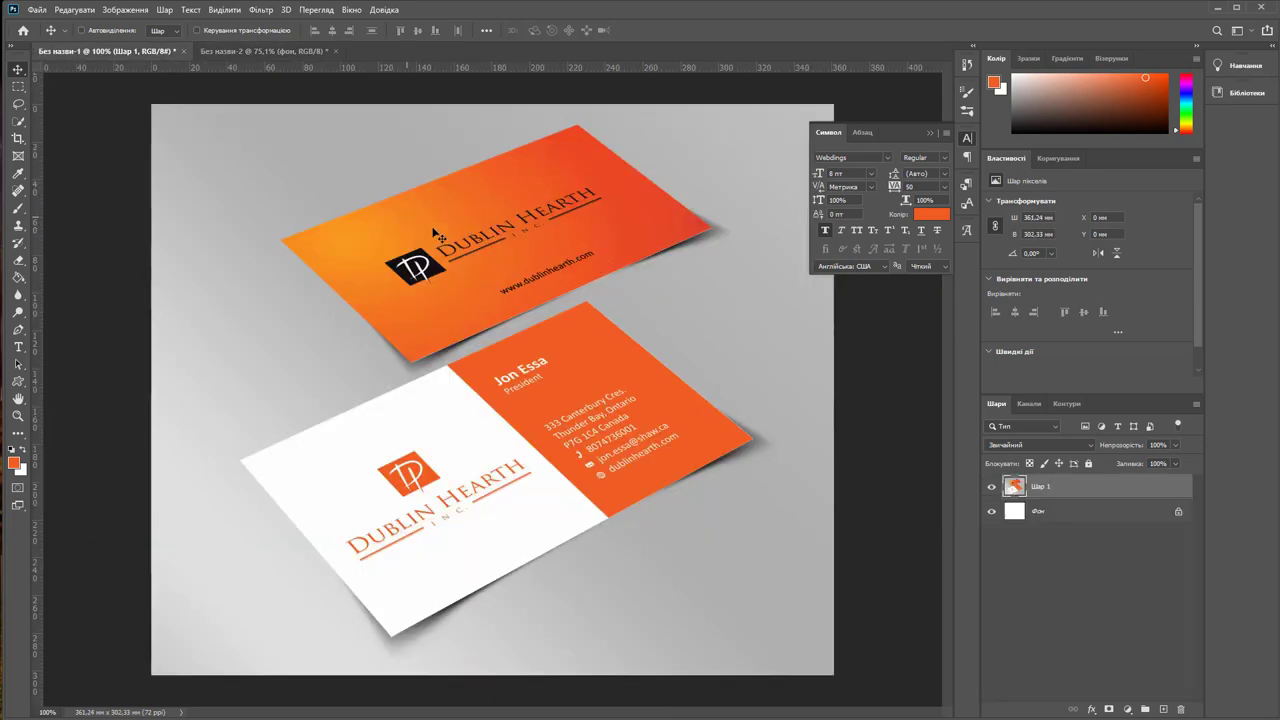
click(263, 51)
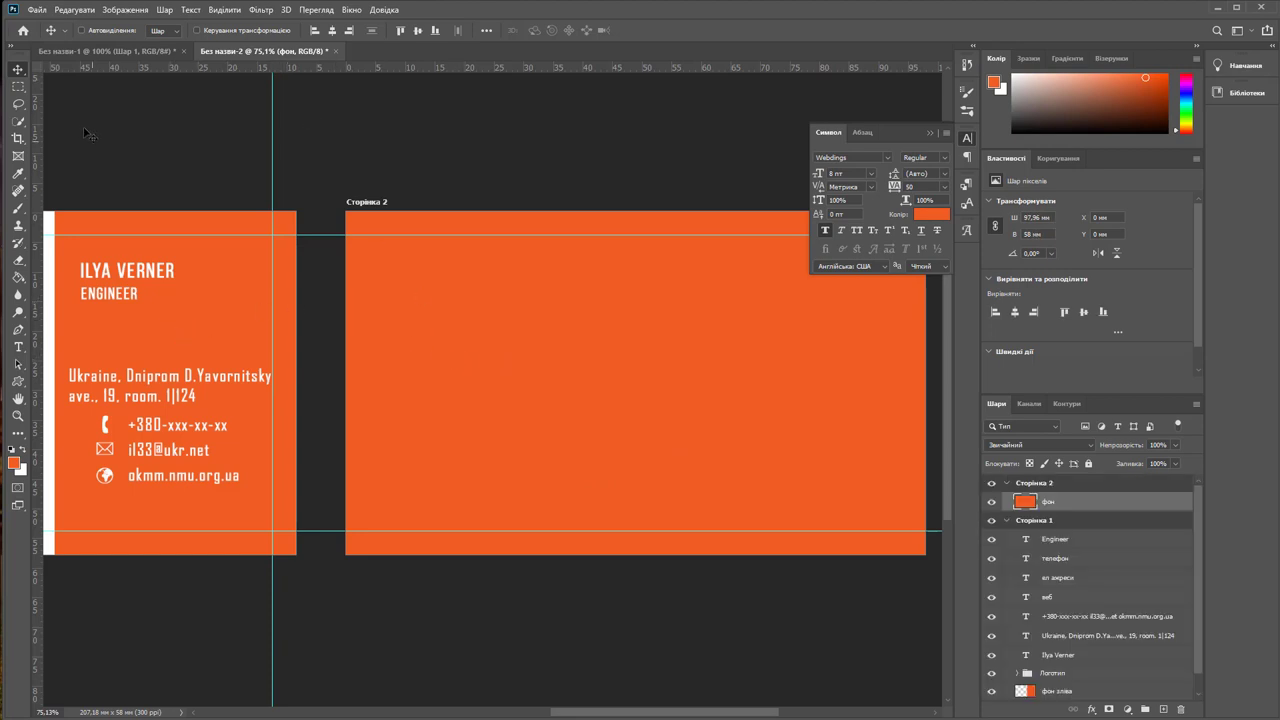
click(18, 277)
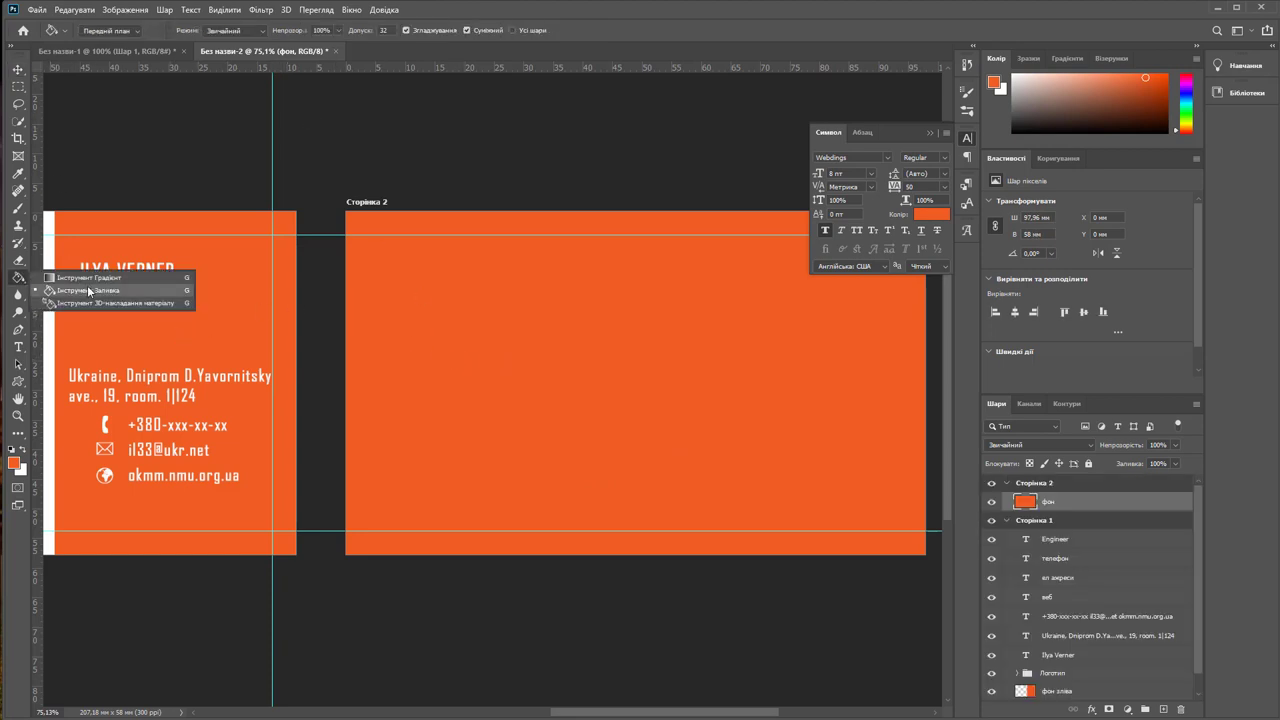
click(128, 274)
click(104, 30)
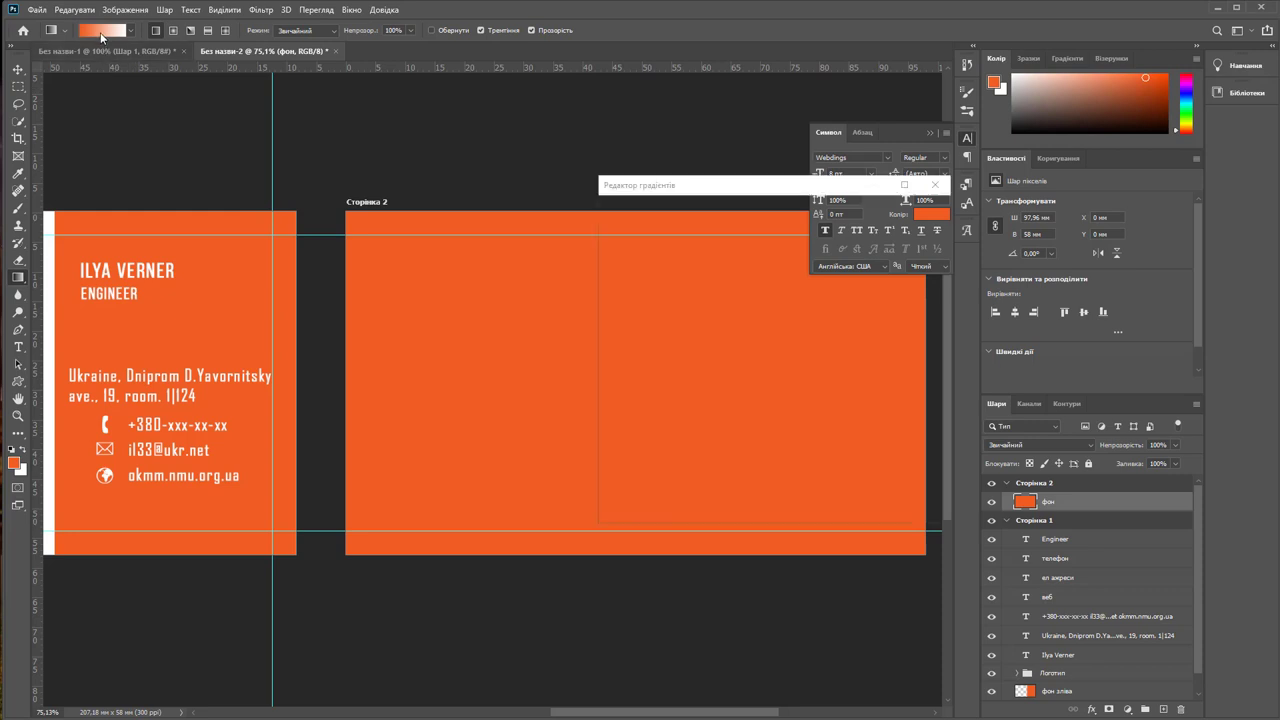
drag(720, 194, 545, 201)
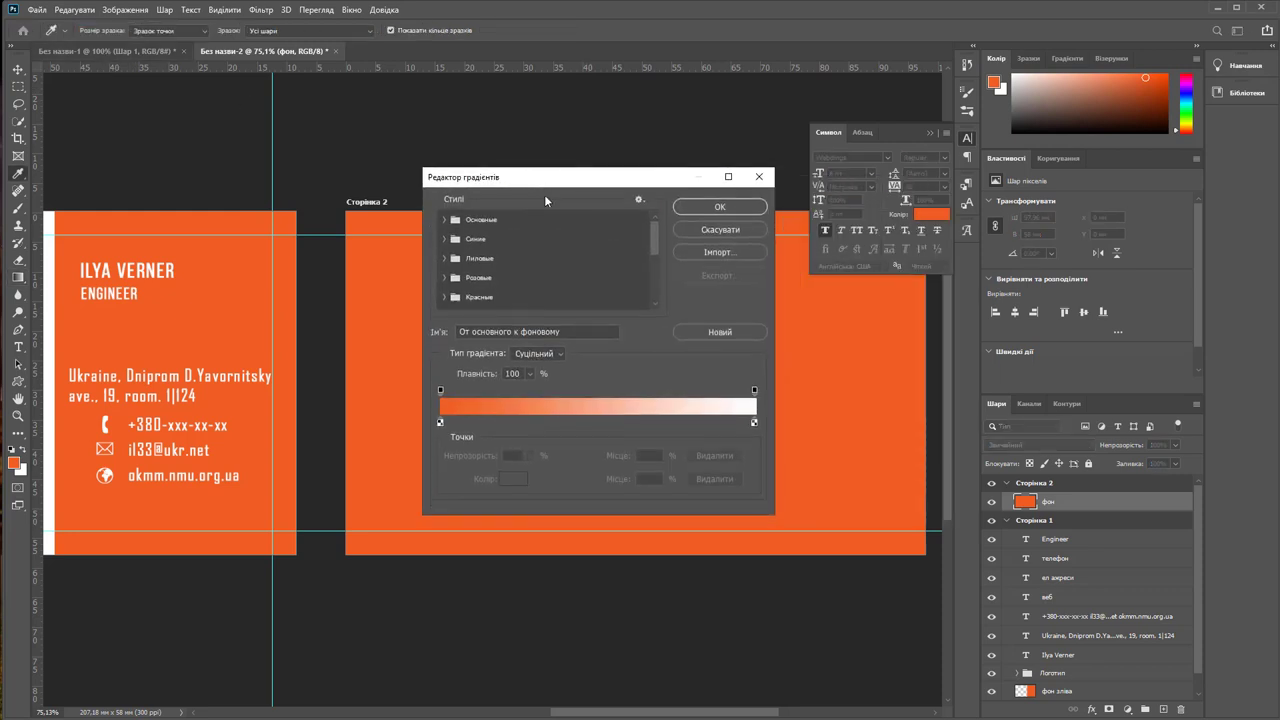
double_click(757, 422)
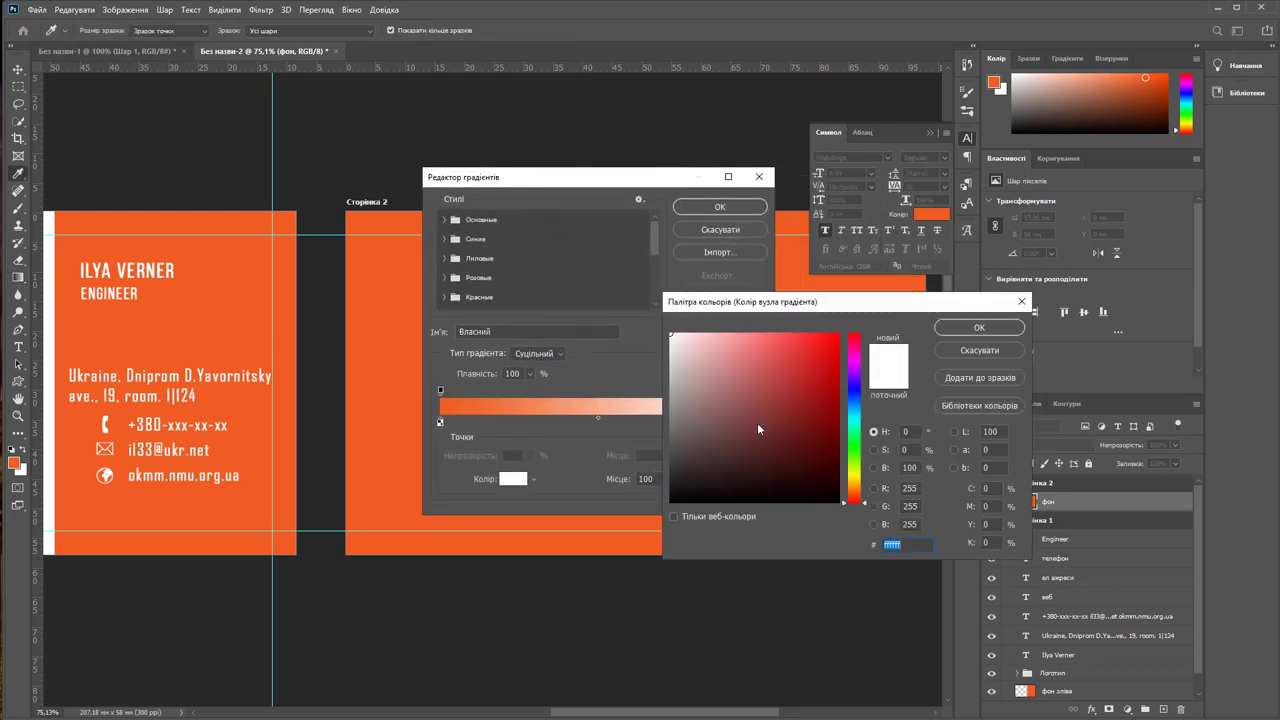
click(263, 416)
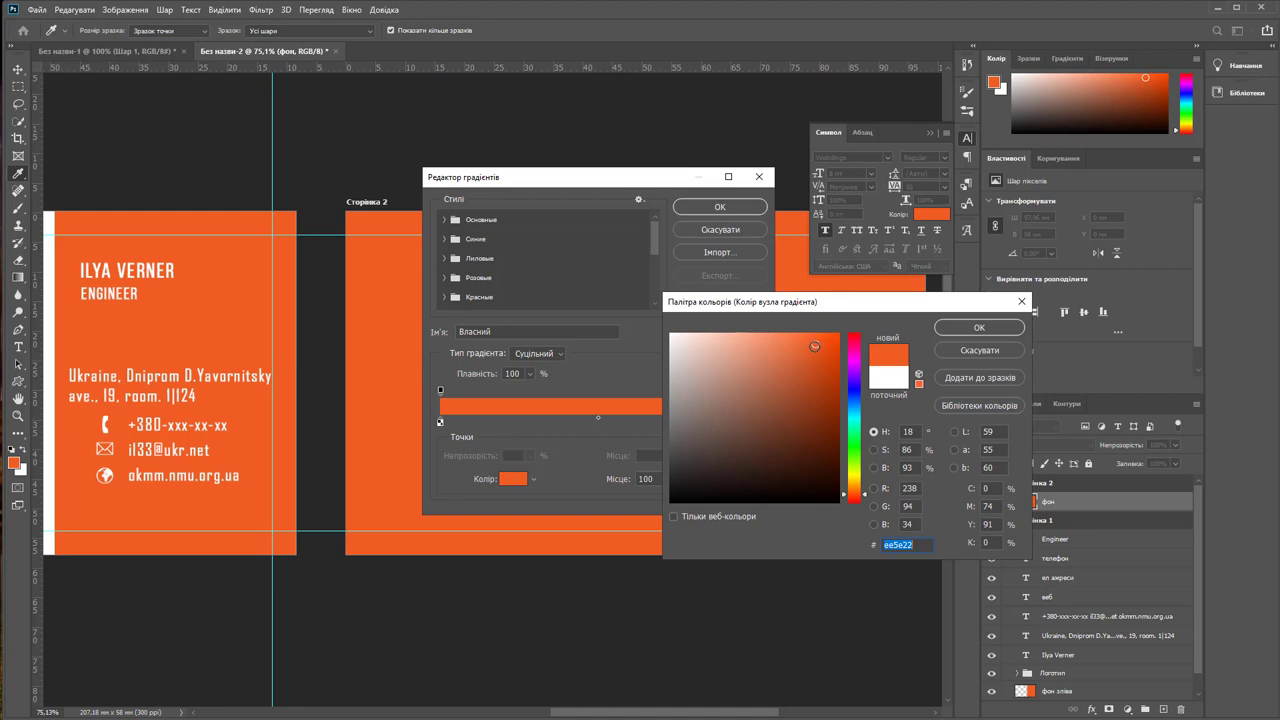
drag(814, 346, 800, 339)
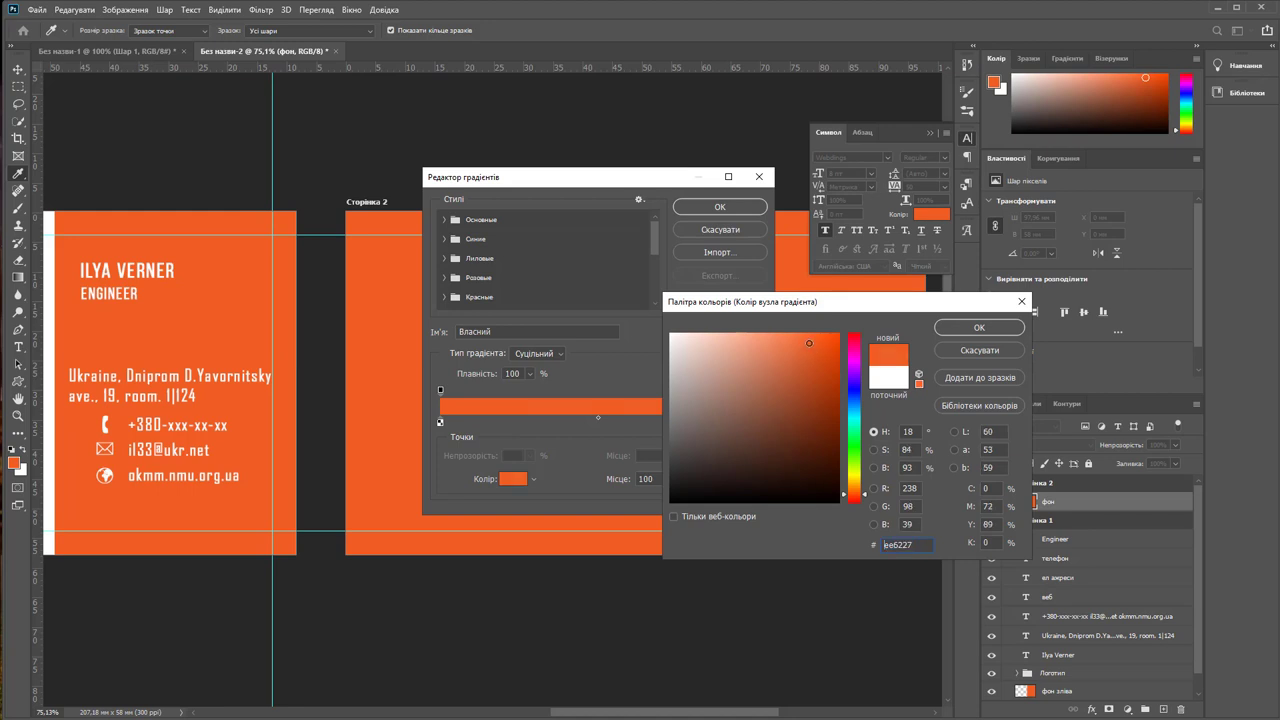
click(979, 328)
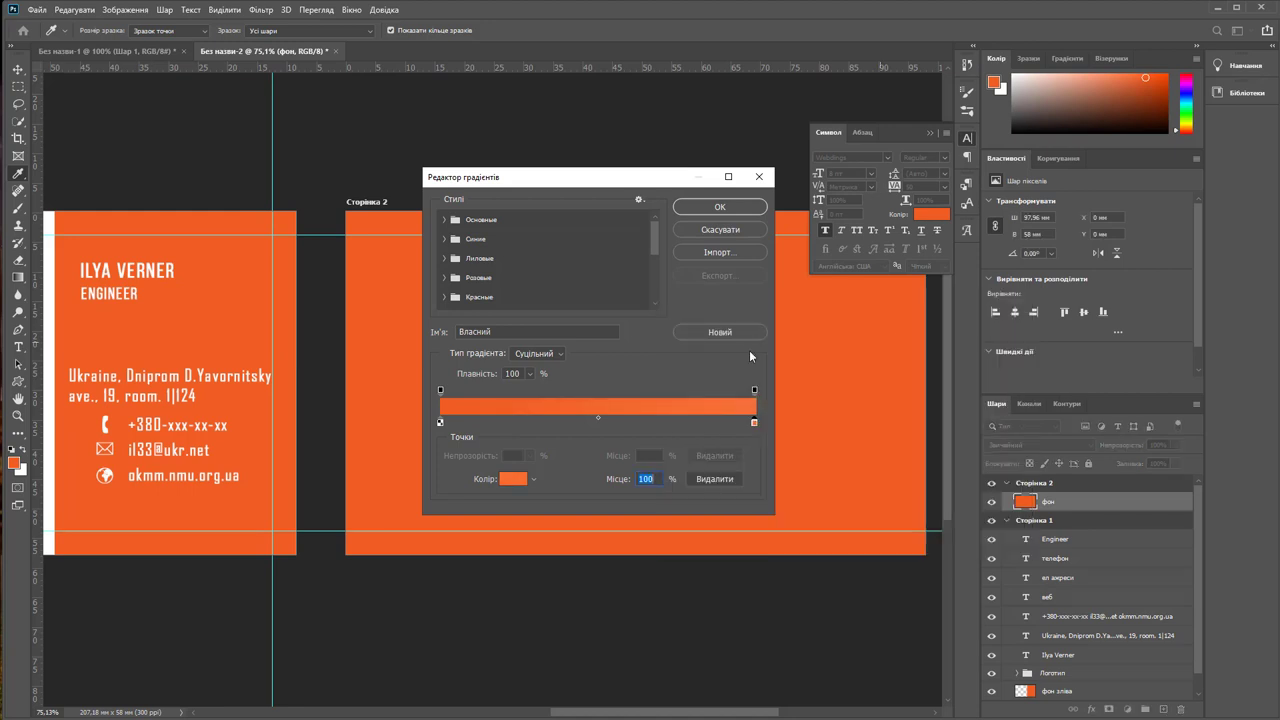
click(719, 208)
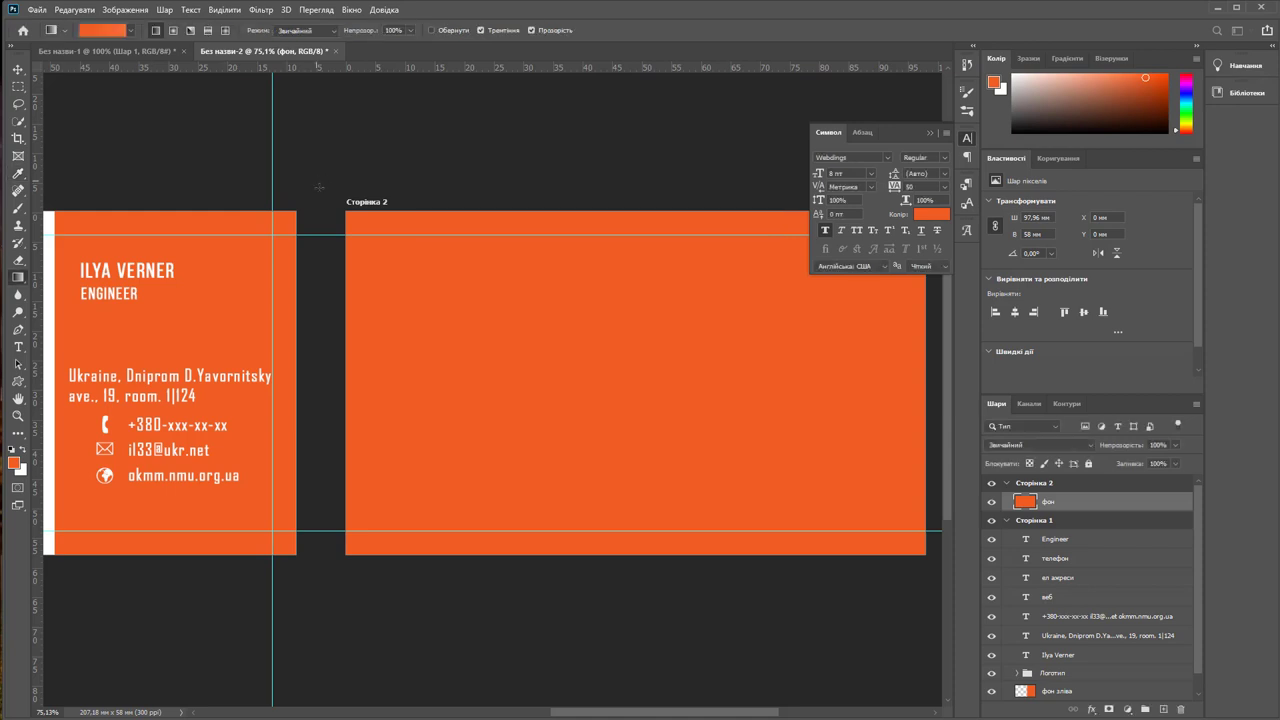
Drag a reversed radial gradient across the back so its centre is lighter
click(174, 31)
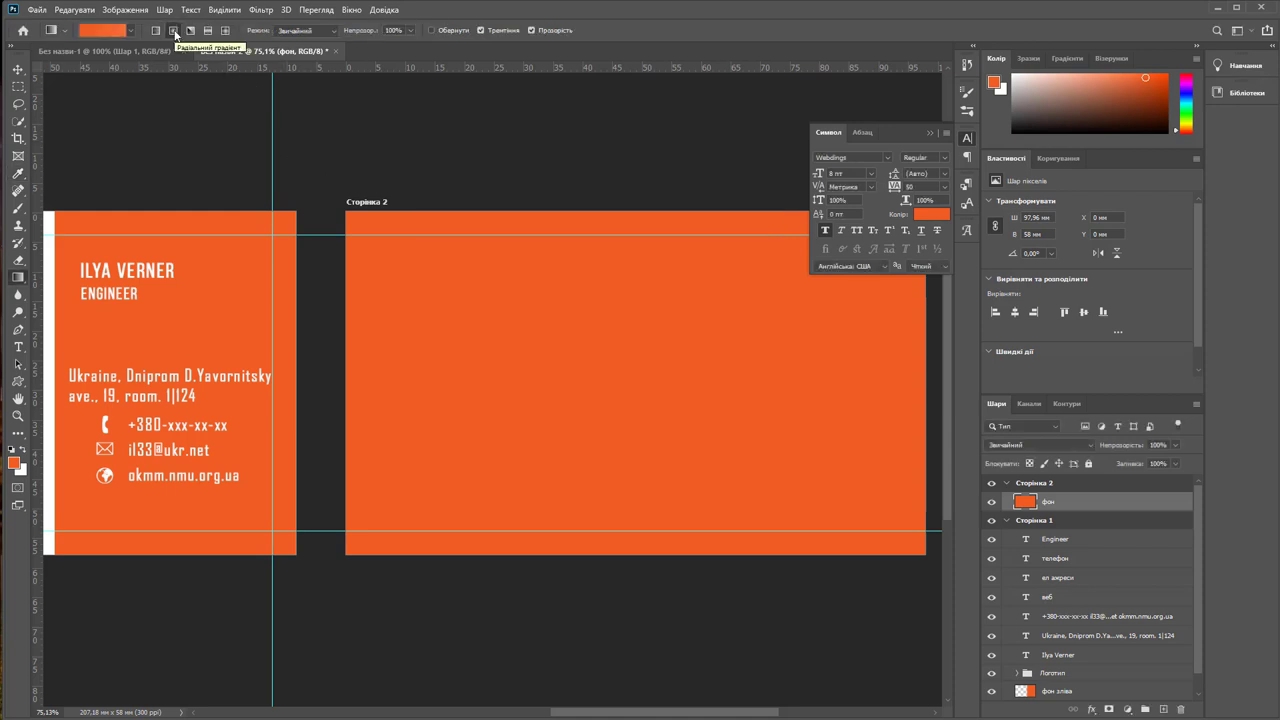
drag(623, 371, 917, 218)
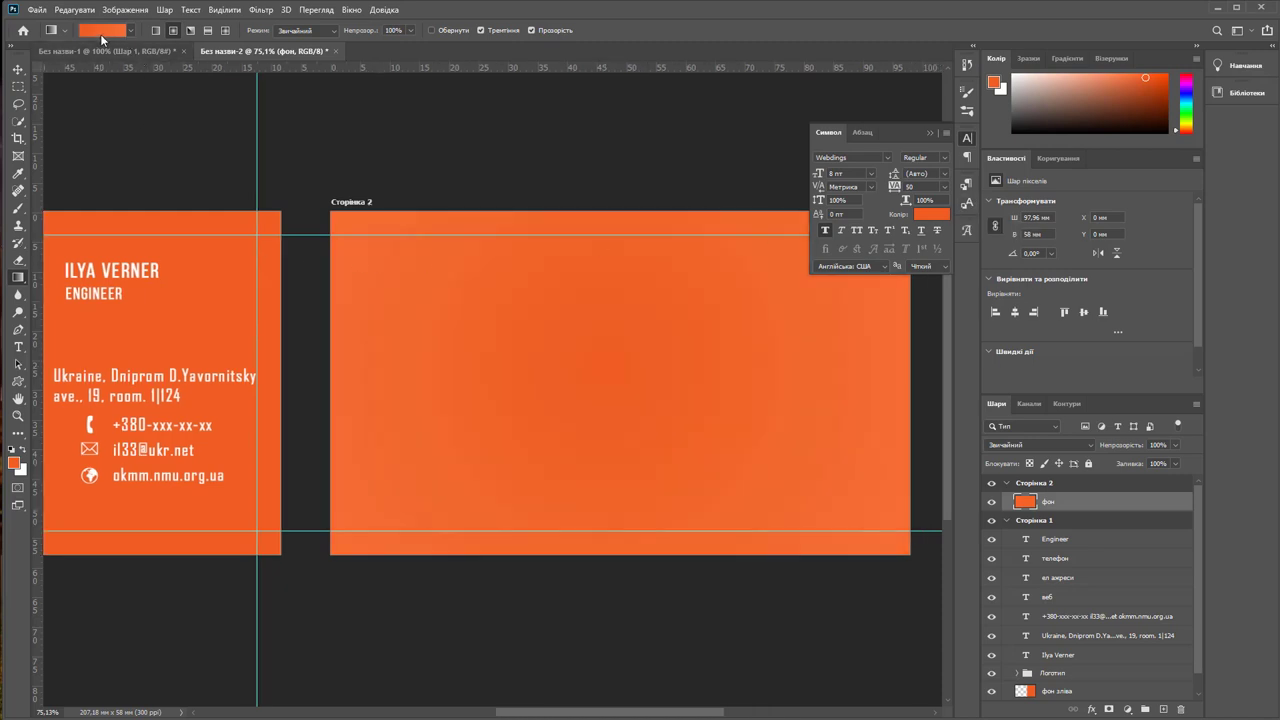
click(100, 31)
double_click(755, 423)
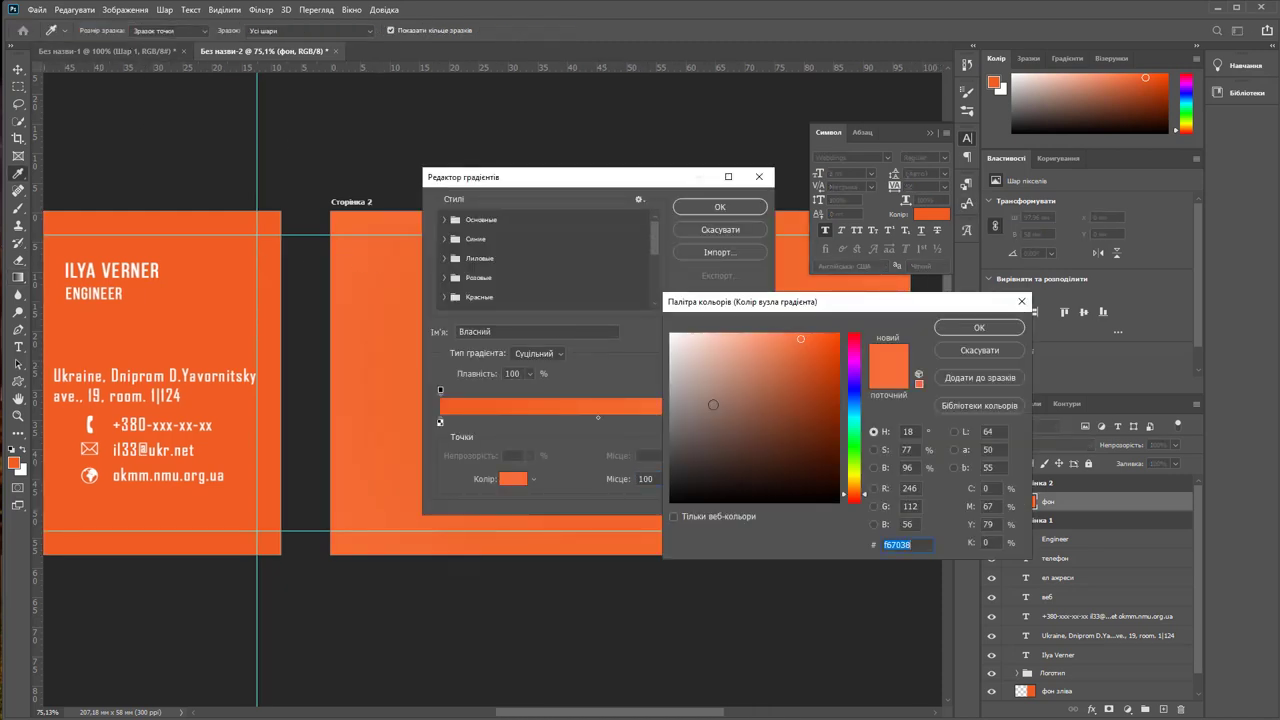
click(979, 327)
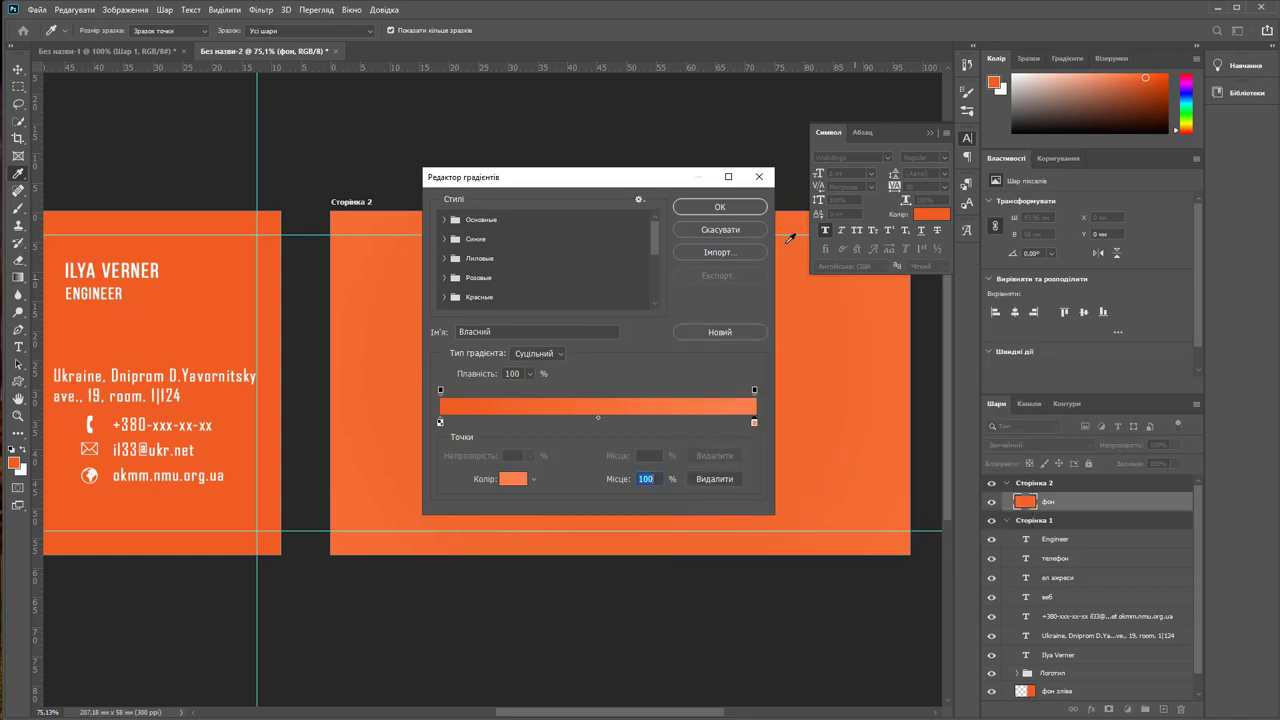
key(Return)
drag(627, 358, 858, 287)
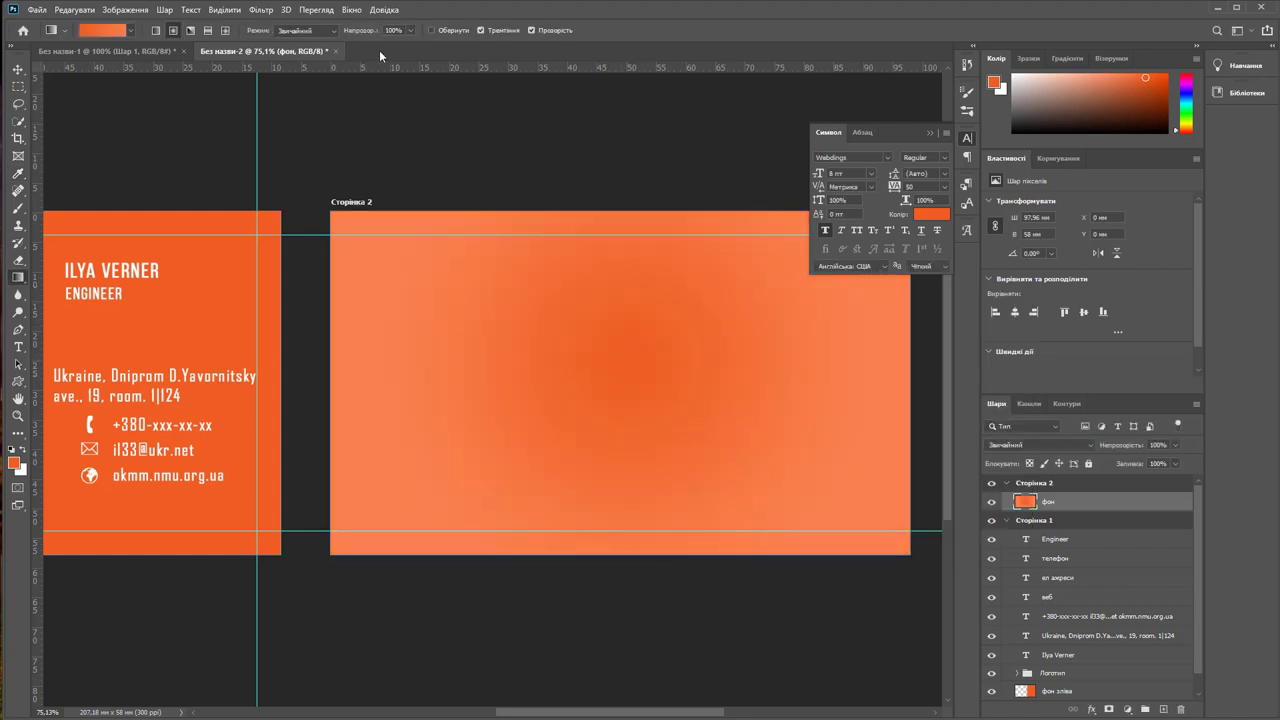
click(444, 31)
drag(780, 305, 781, 305)
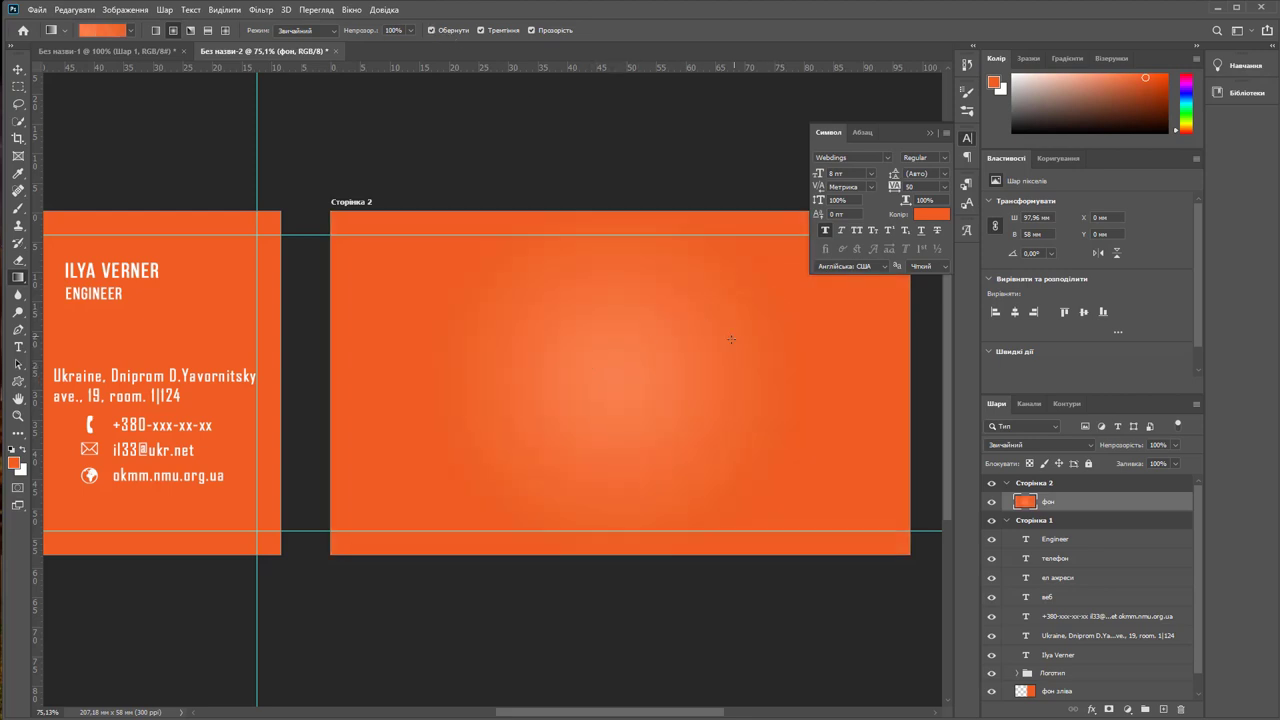
Compare with the mockup and select the Логотип logo group
click(152, 51)
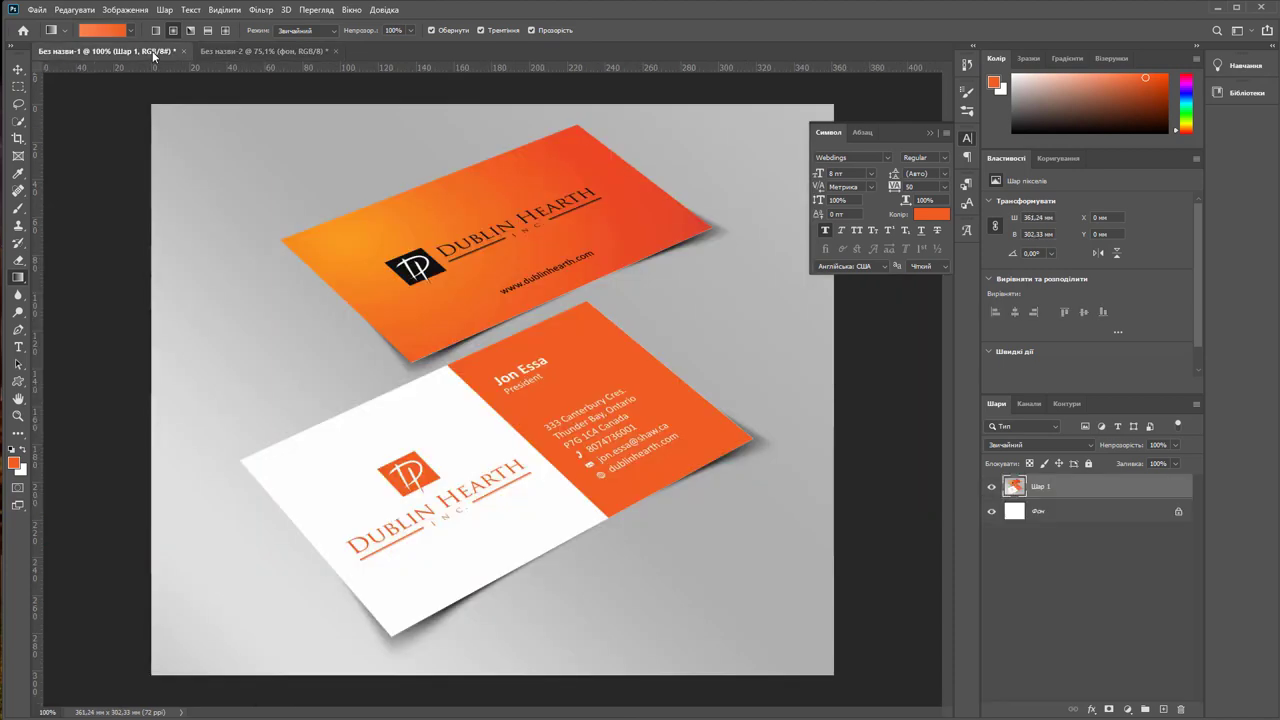
click(268, 51)
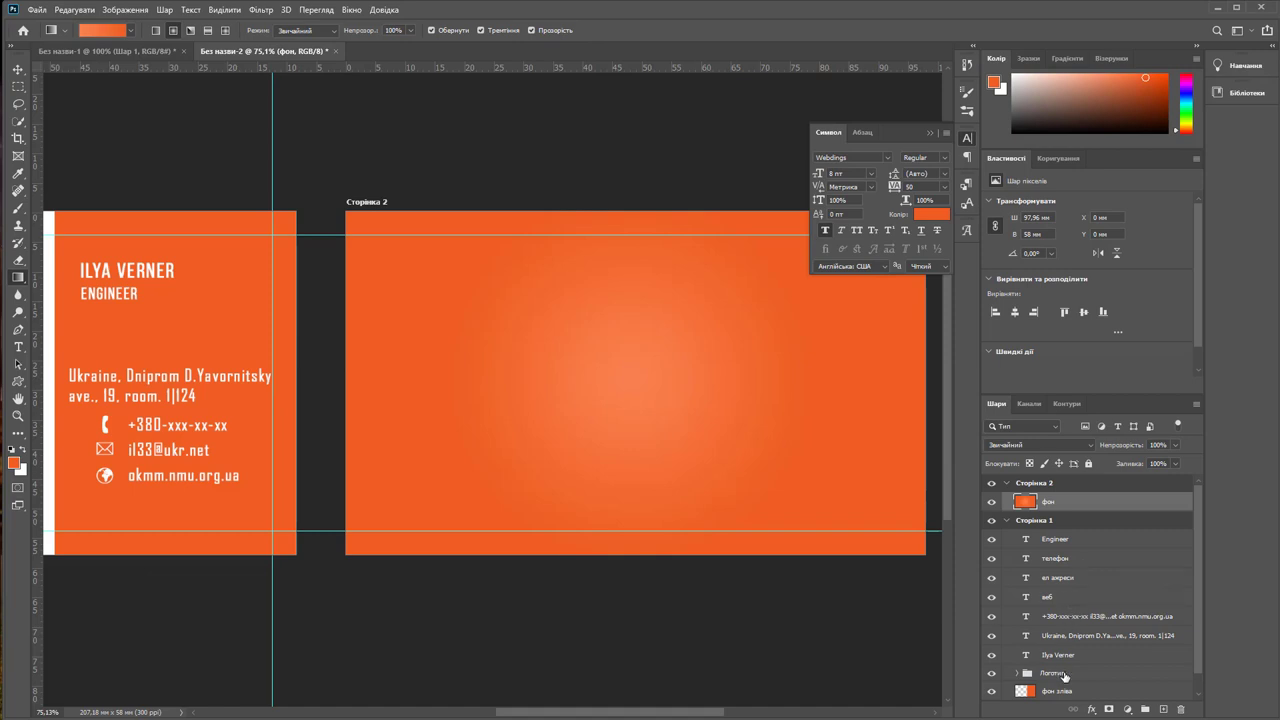
click(1052, 673)
Duplicate the Логотип group into Сторінка 2 and centre it on the back card
drag(1064, 676, 1163, 709)
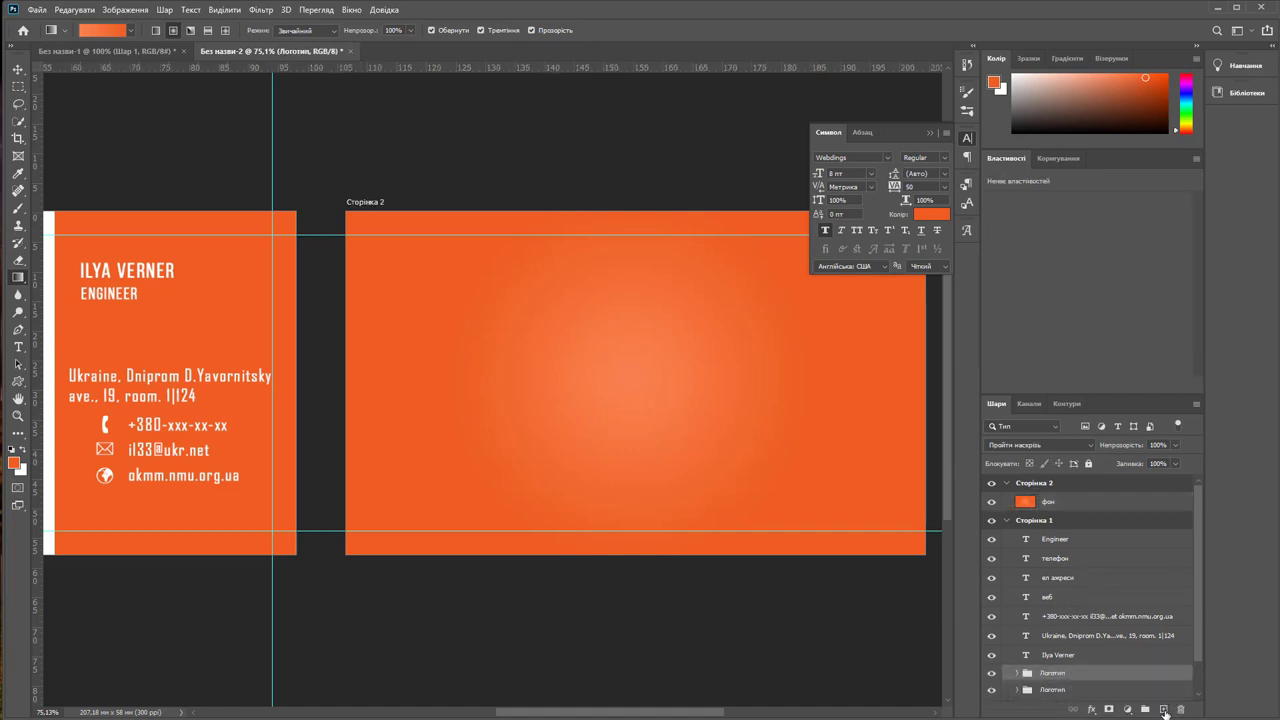
drag(1070, 673, 1081, 490)
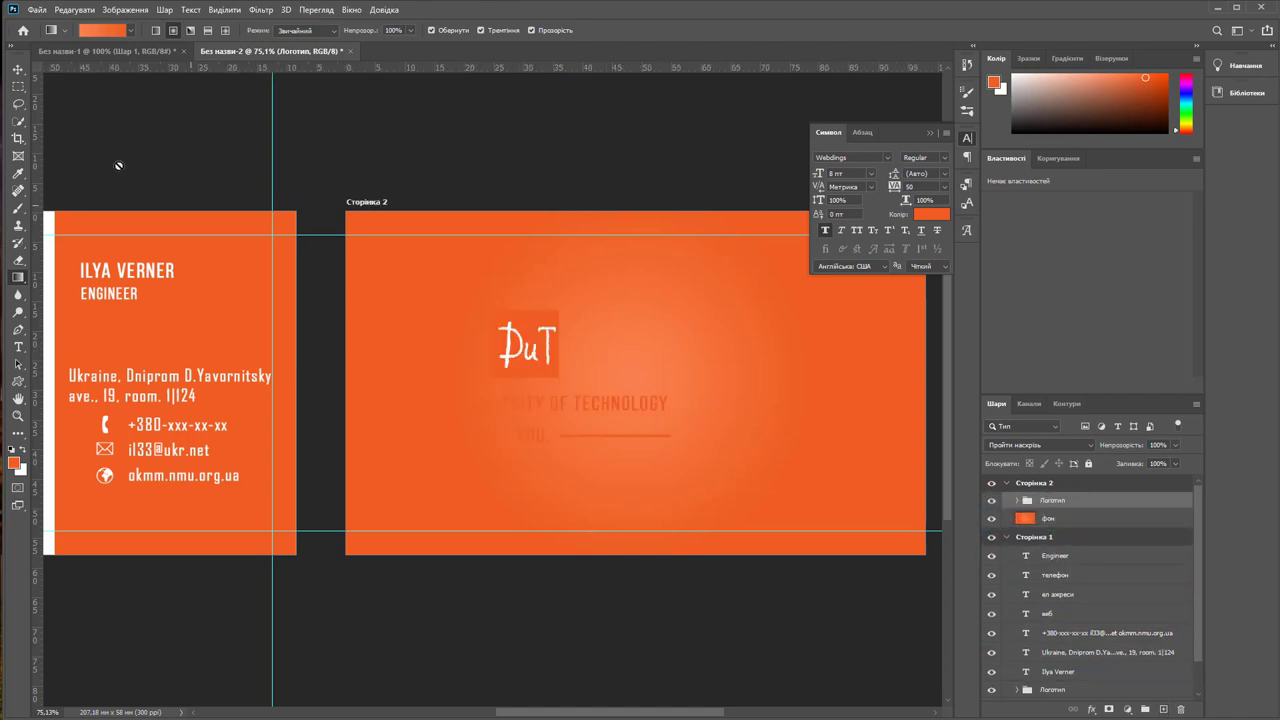
click(17, 70)
drag(541, 350, 668, 330)
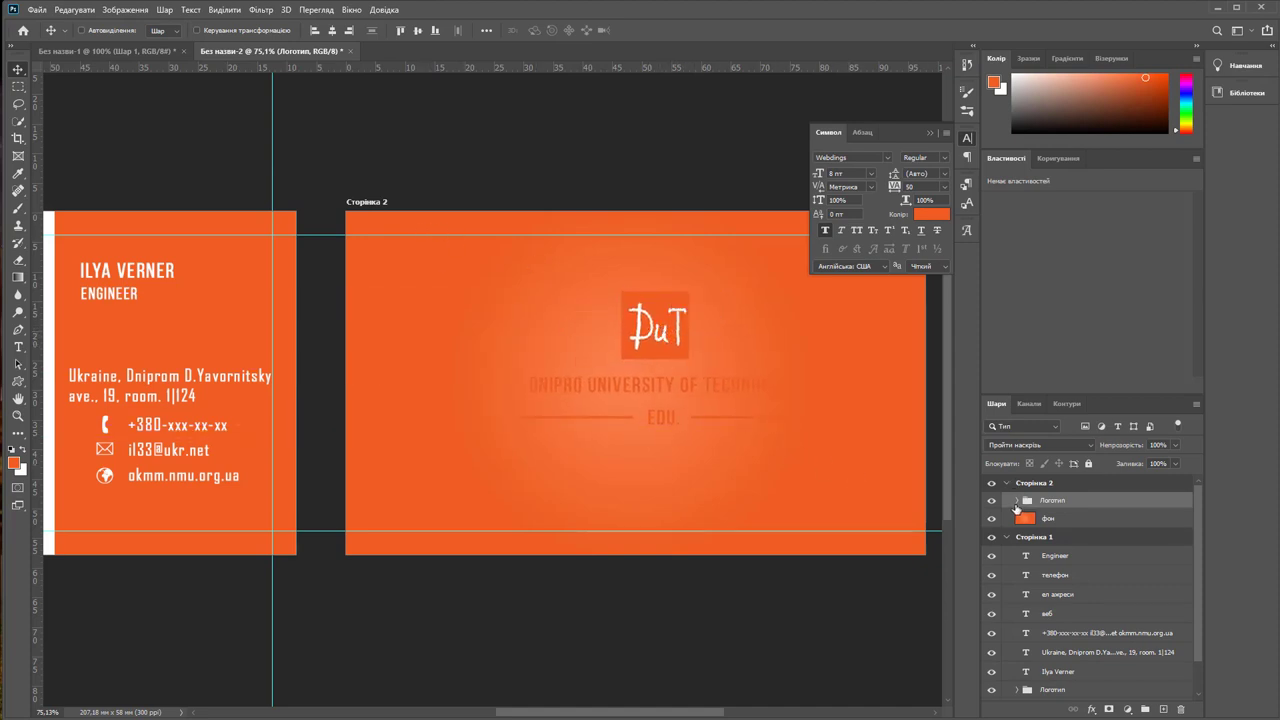
click(1017, 538)
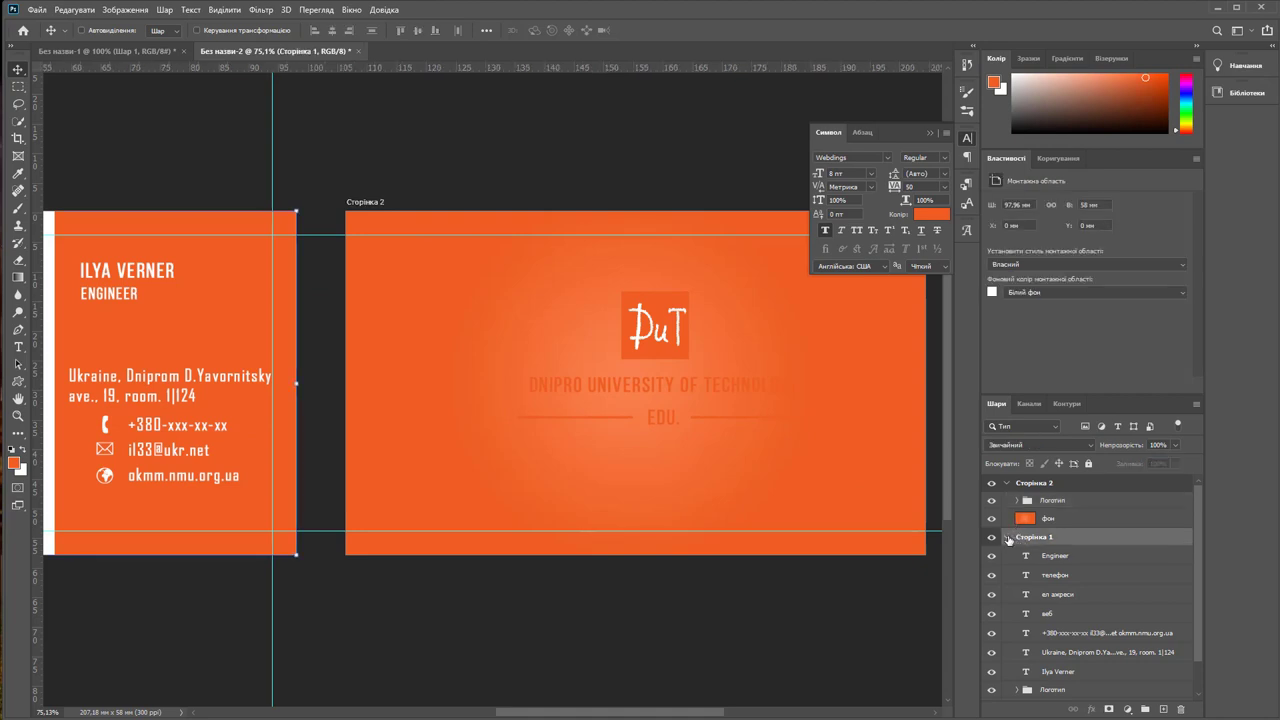
click(1007, 537)
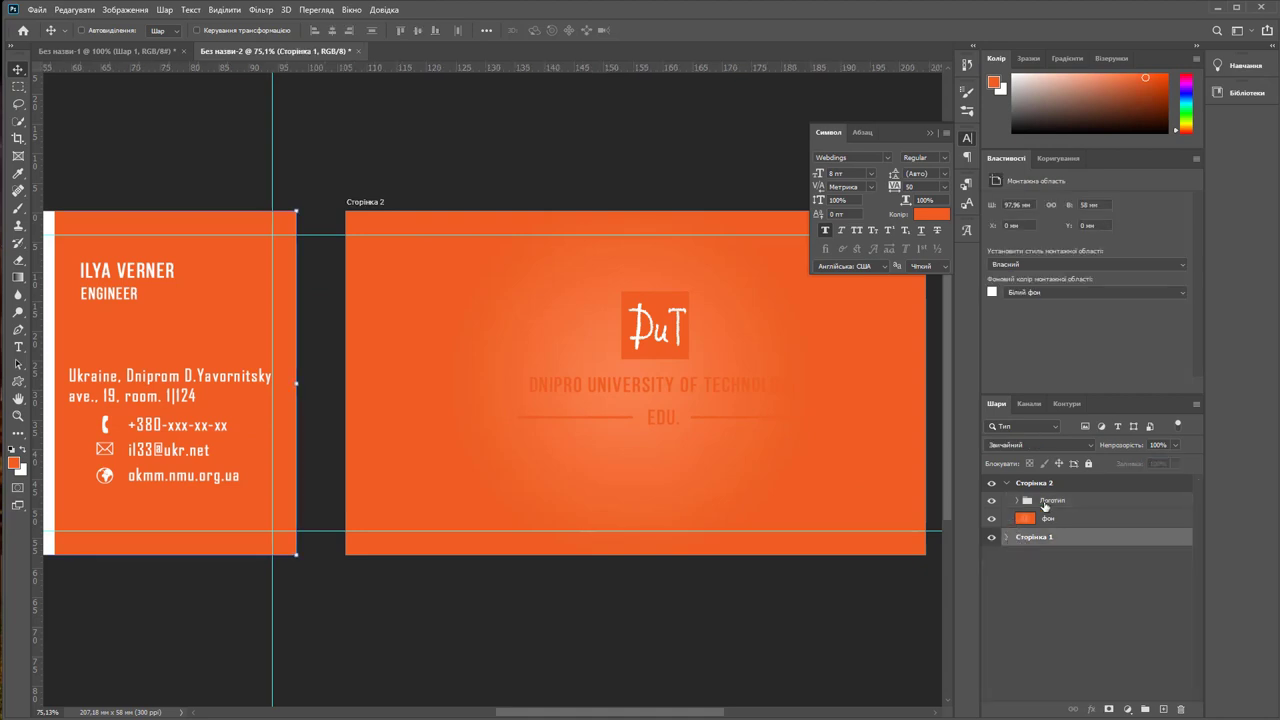
click(1022, 503)
click(1017, 500)
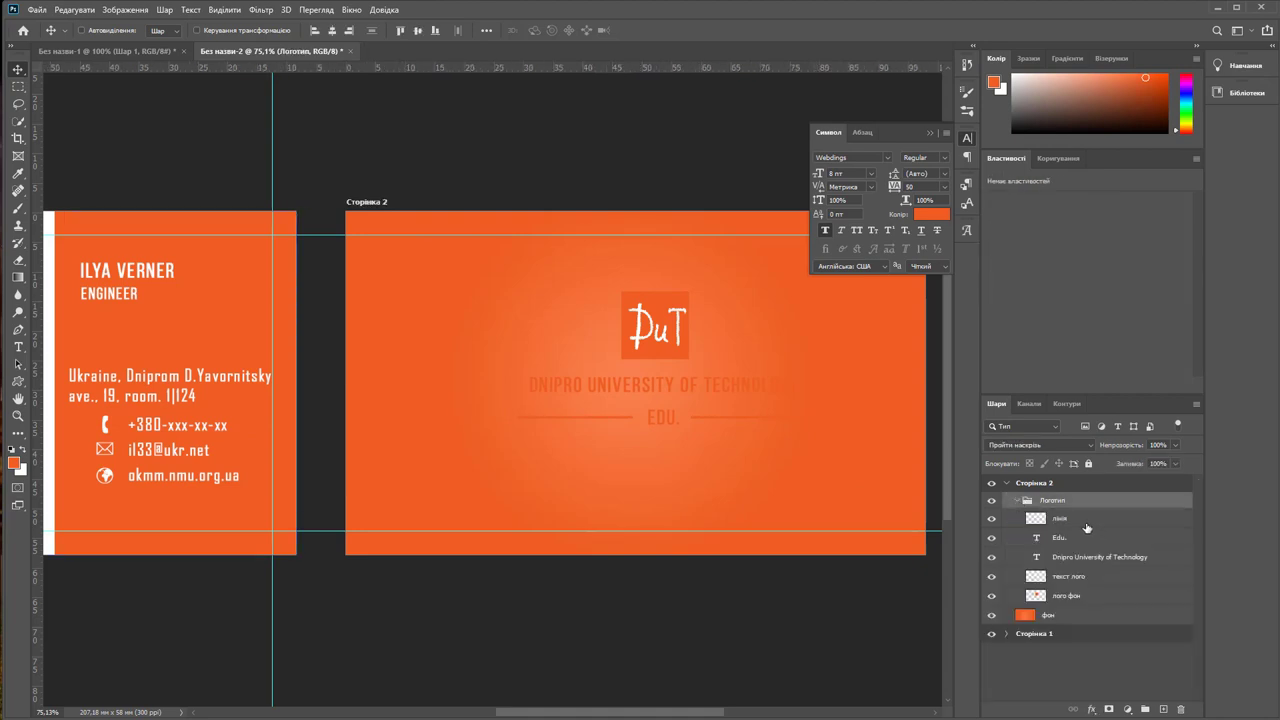
Fill the copied logo's лого фон square with white
click(1068, 597)
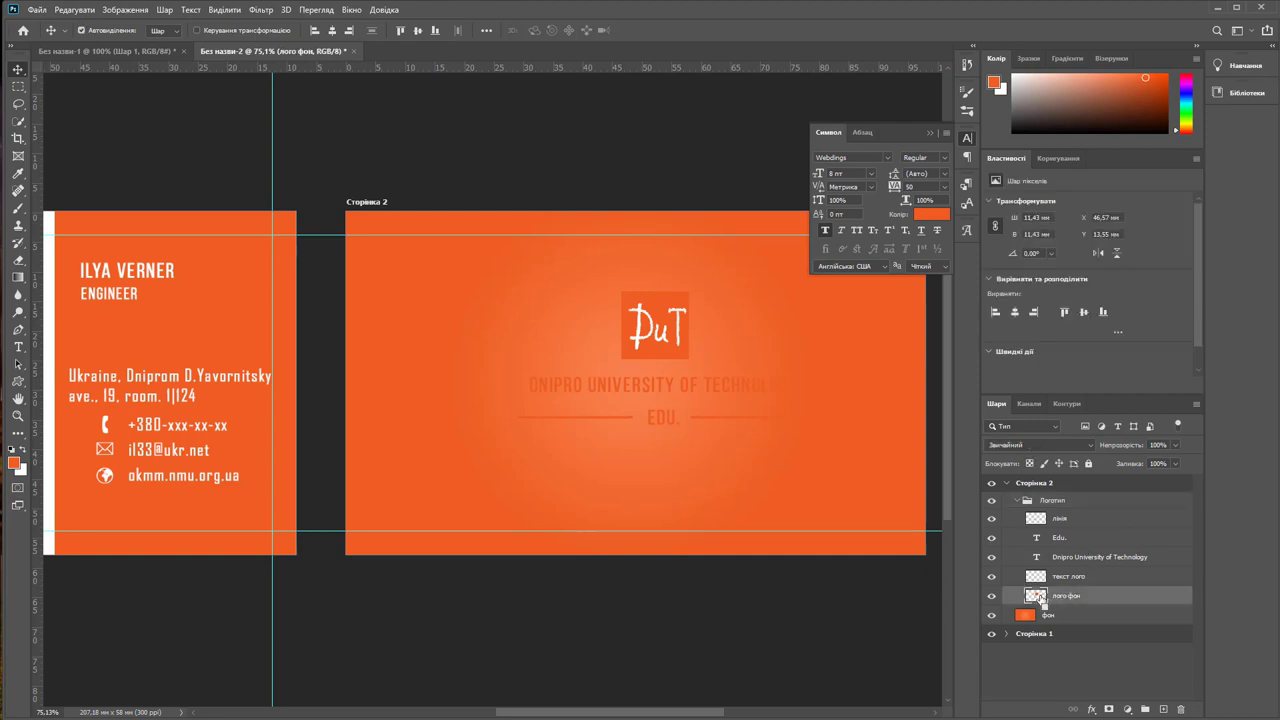
ctrl+click(1036, 597)
click(24, 449)
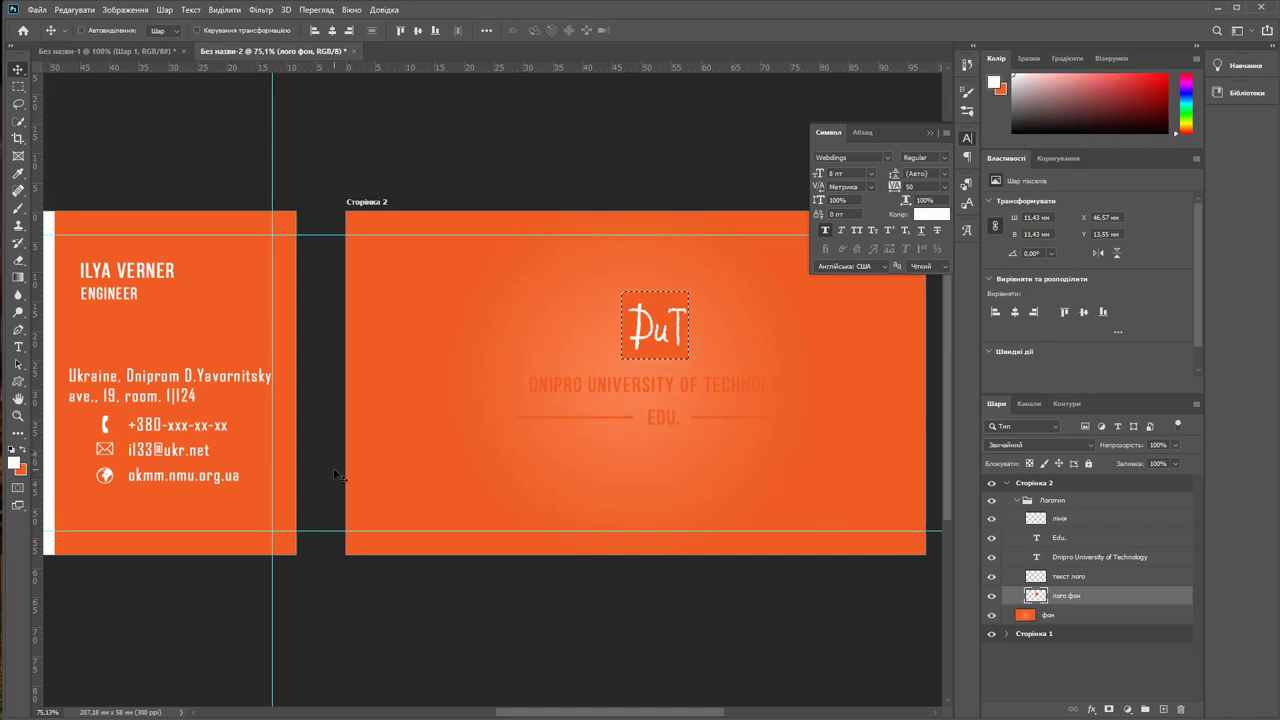
key(shift+F5)
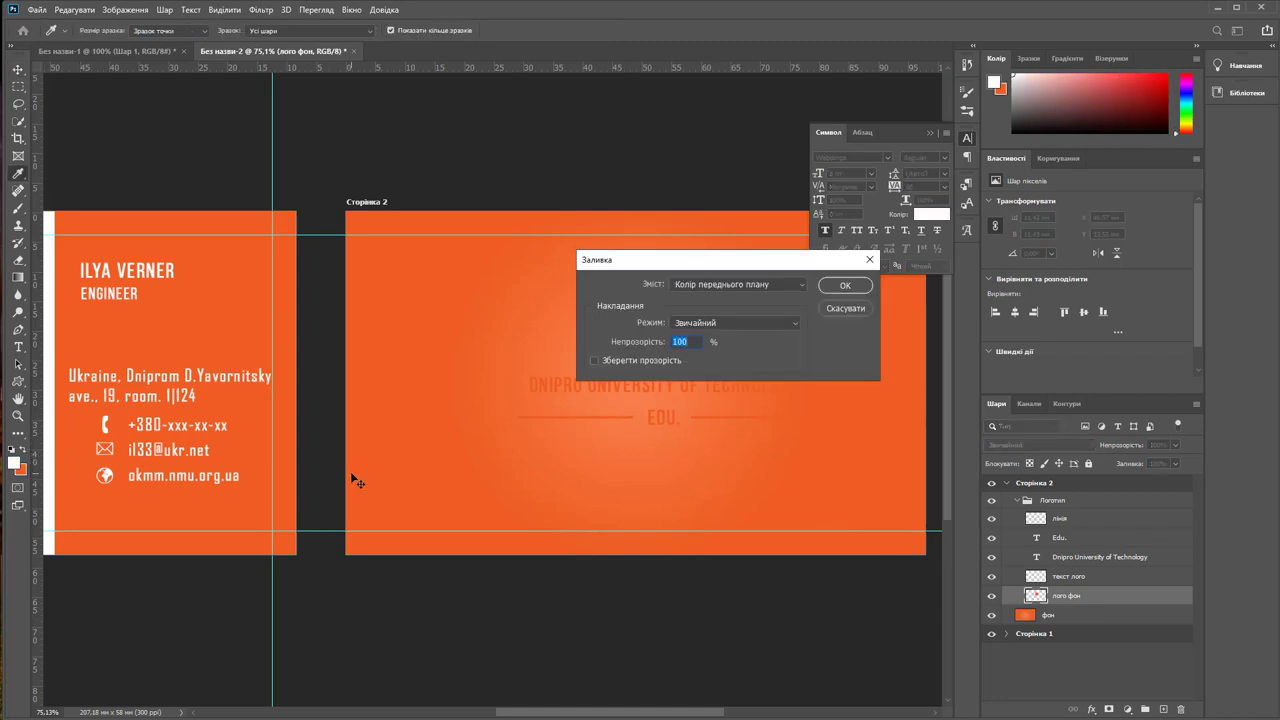
key(Return)
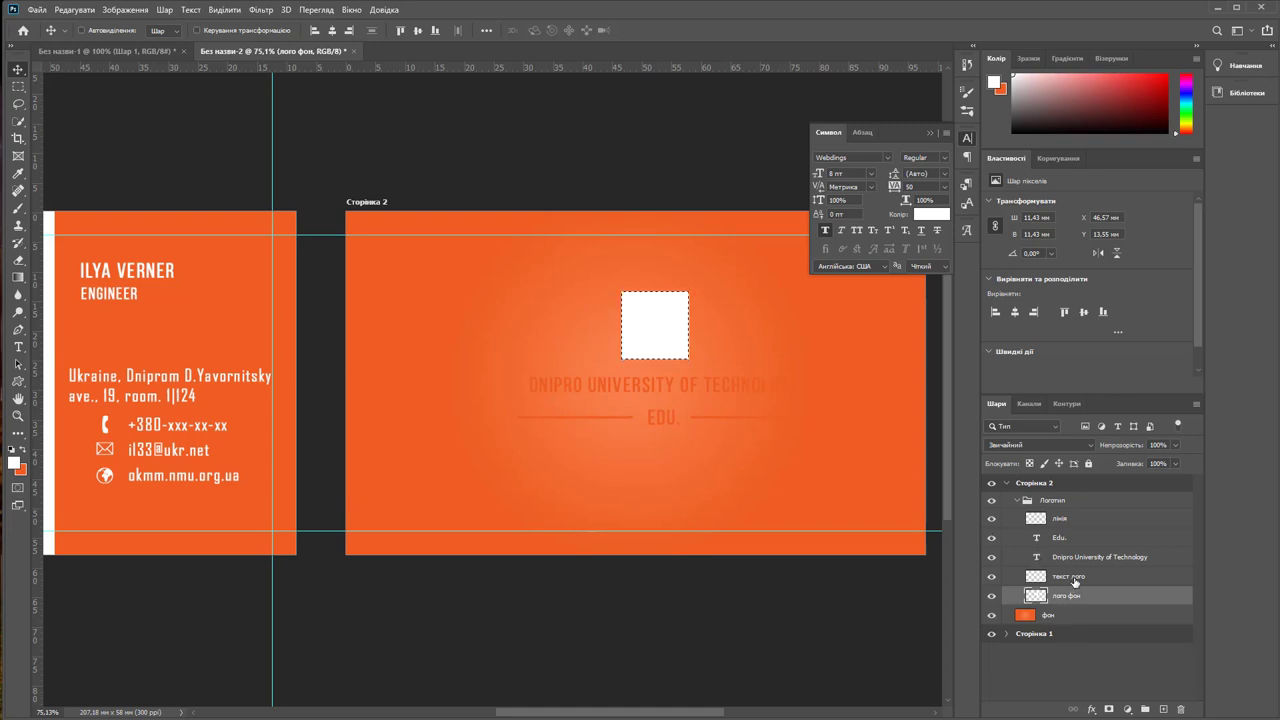
Fill the DuT letters of the текст лого layer with orange and deselect
click(1075, 582)
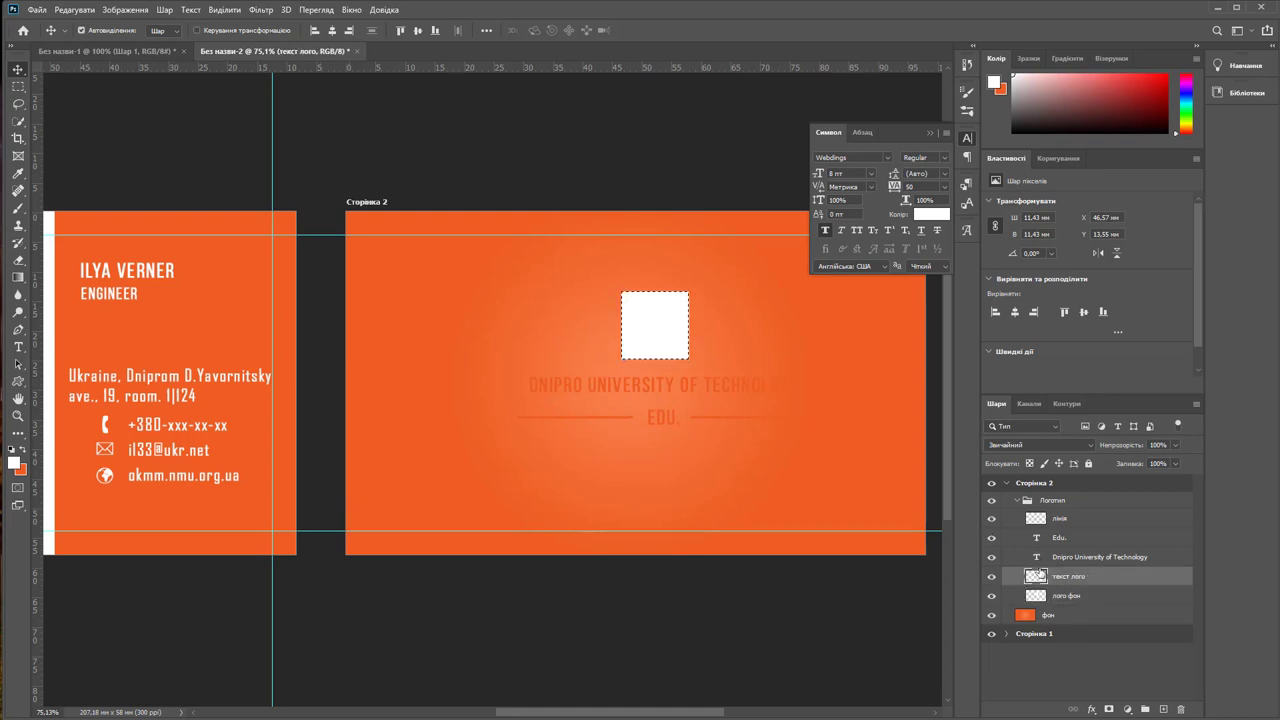
ctrl+click(1036, 577)
click(24, 451)
key(shift+F5)
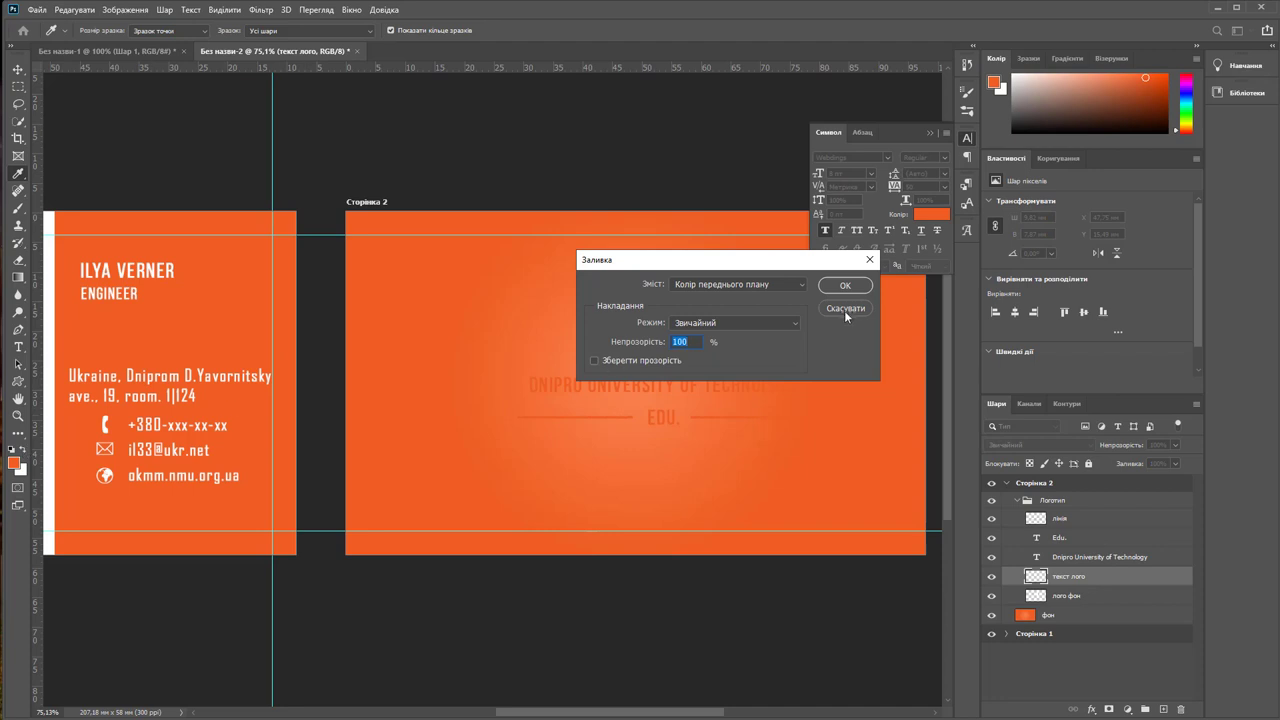
key(Return)
key(v)
key(ctrl+d)
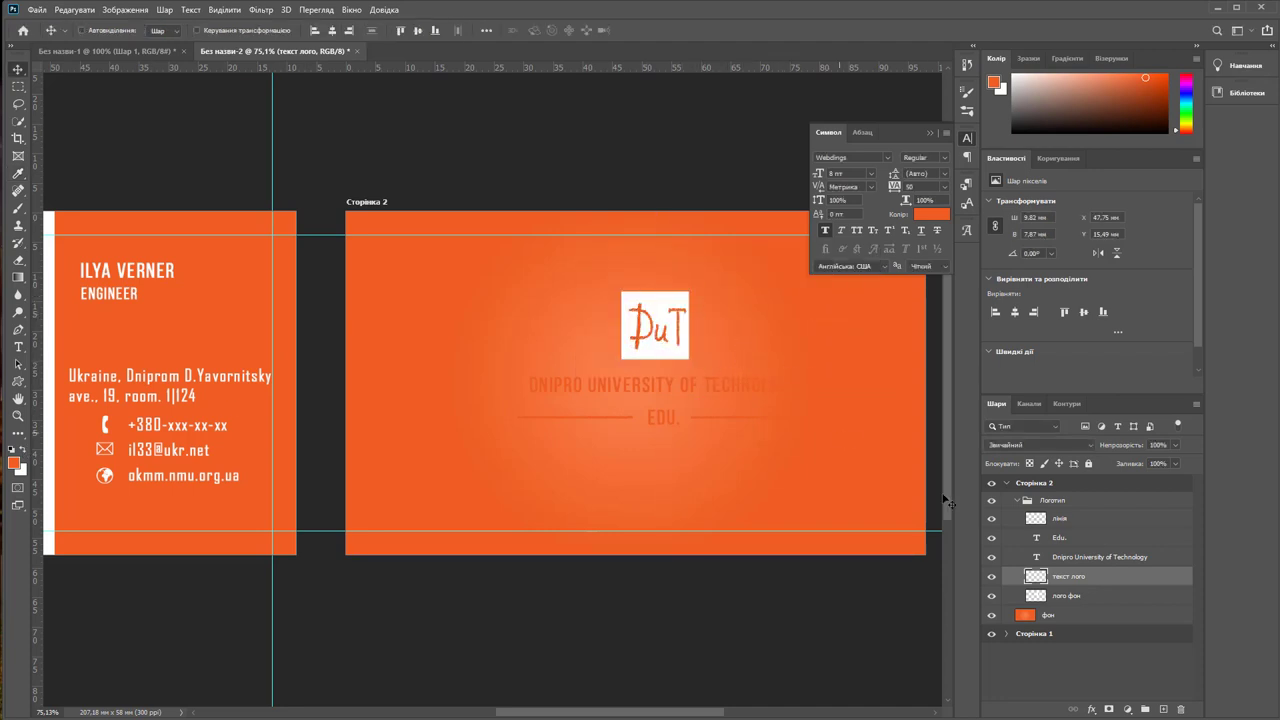
Make the Dnipro University of Technology and EDU. text white
click(1108, 555)
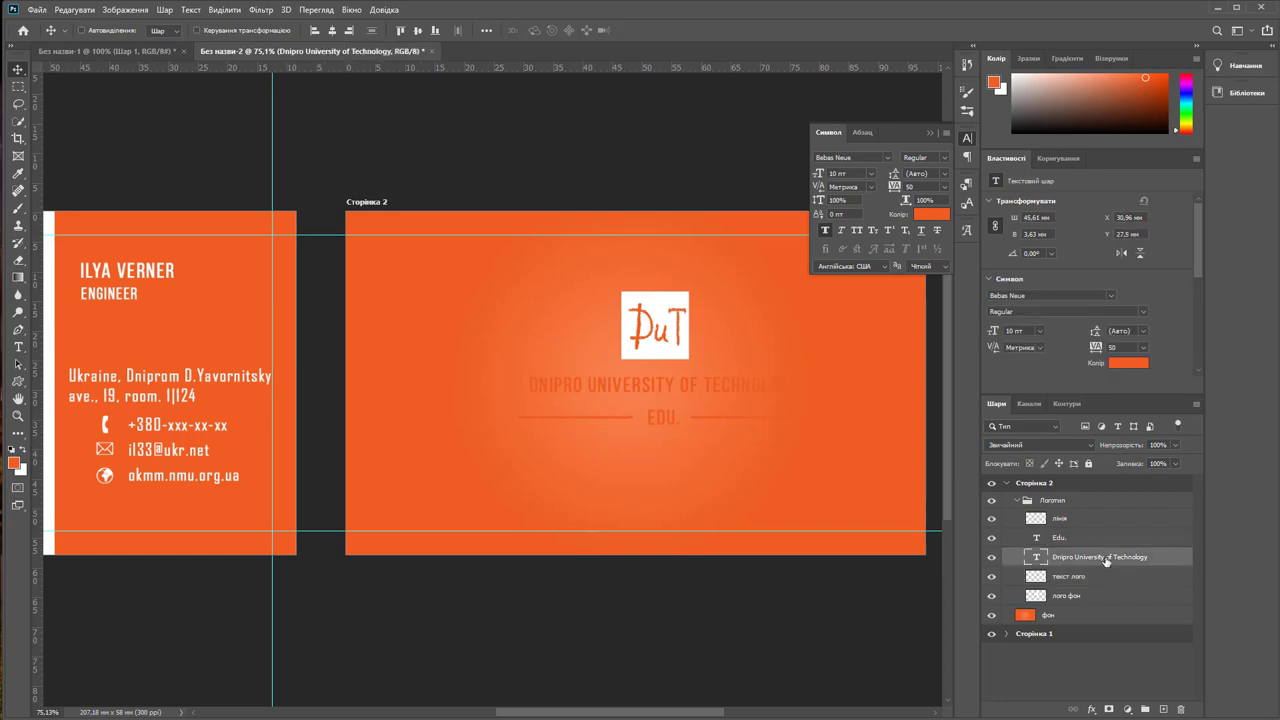
click(942, 217)
click(678, 337)
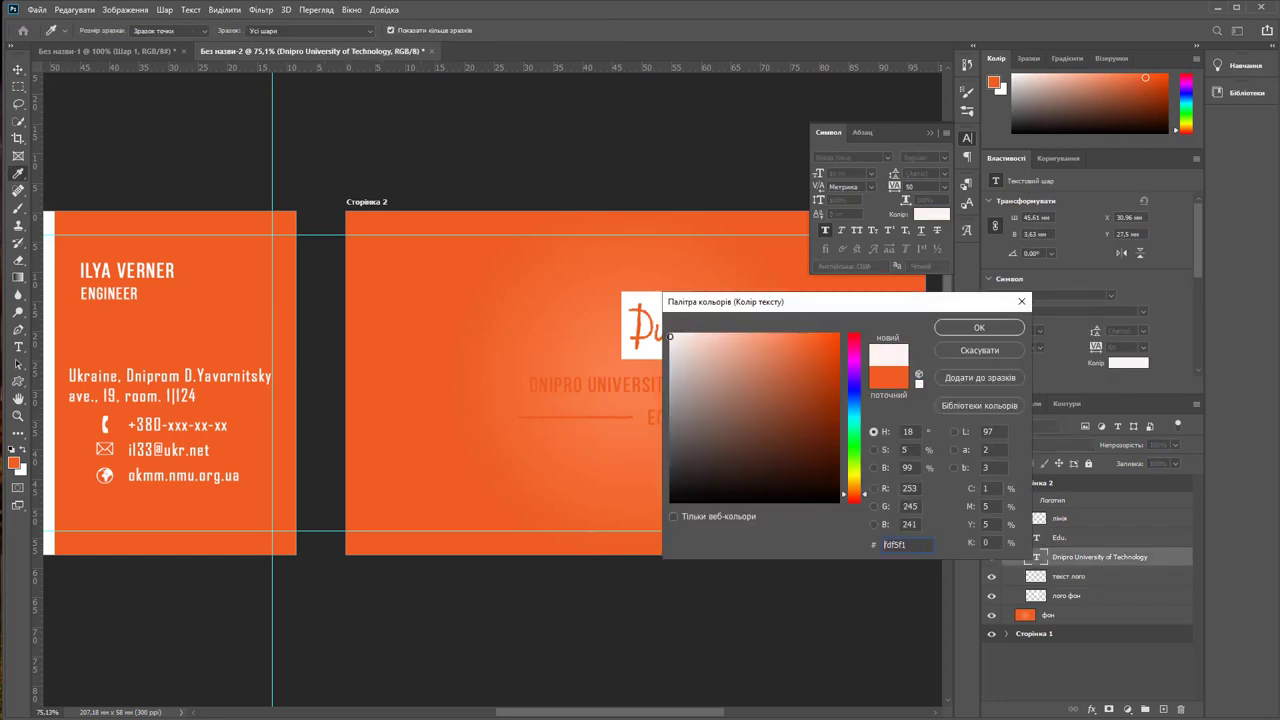
click(980, 330)
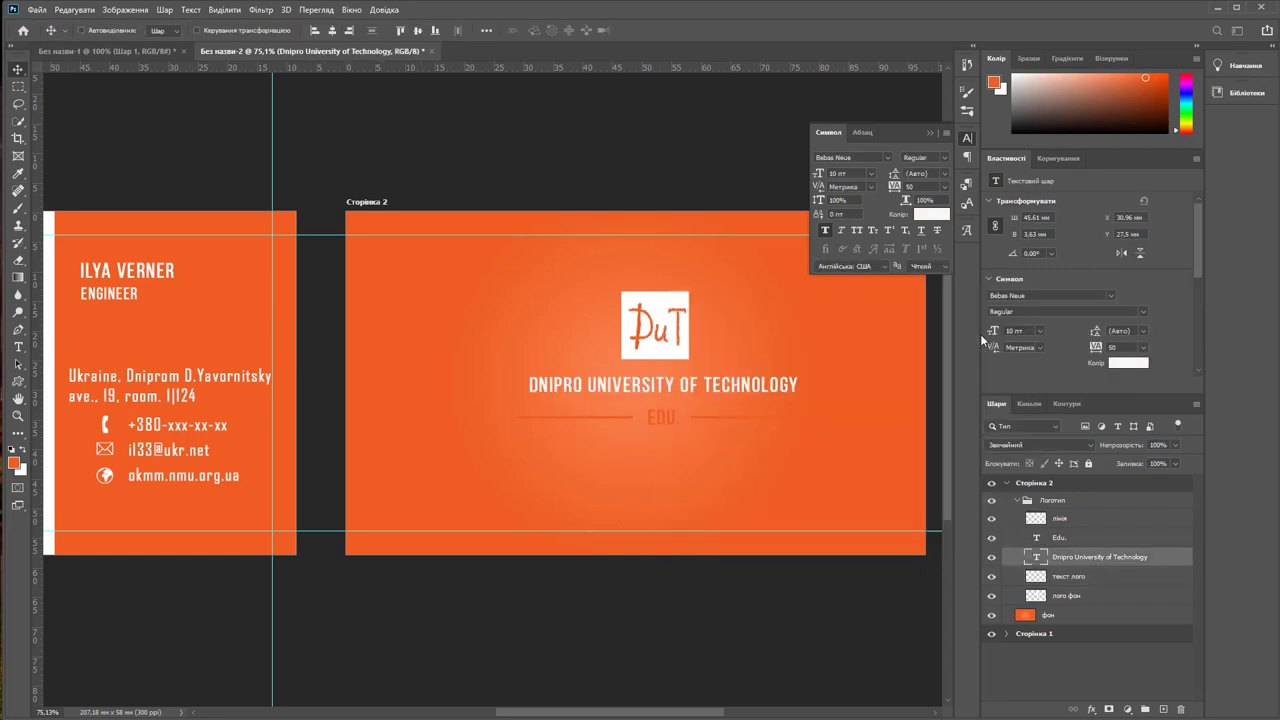
click(1060, 538)
click(935, 217)
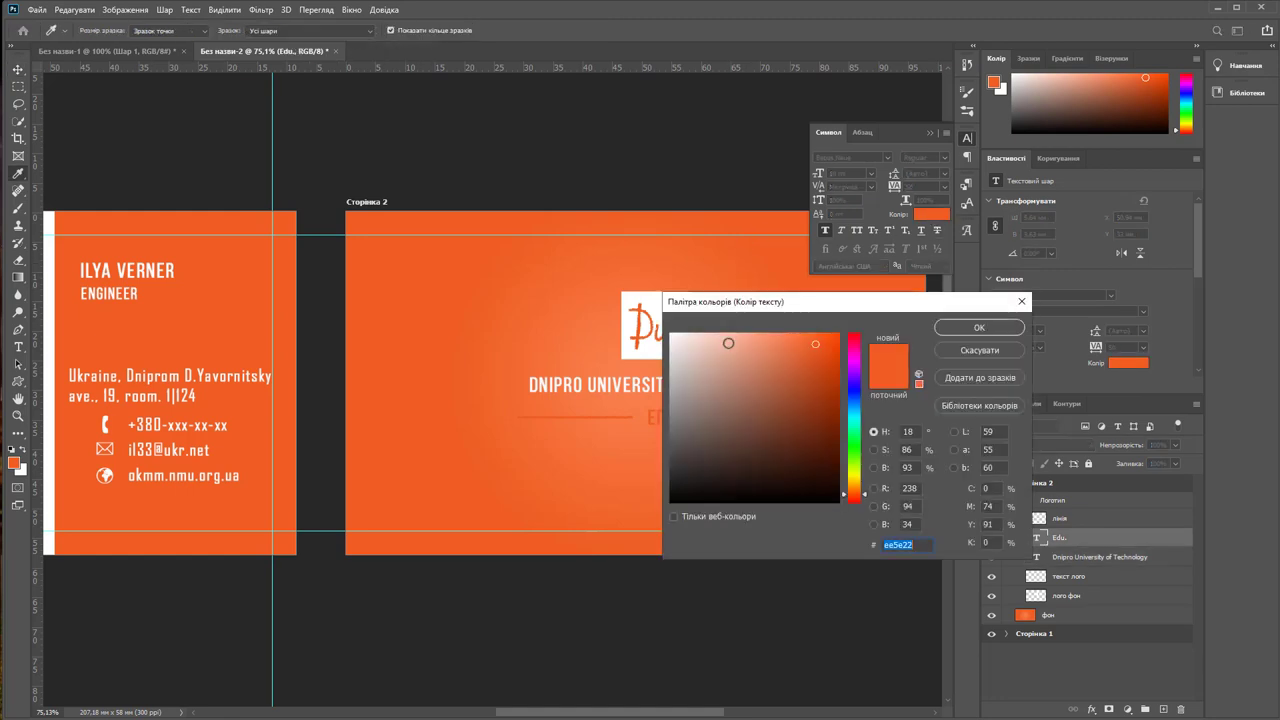
drag(726, 340, 671, 333)
click(967, 330)
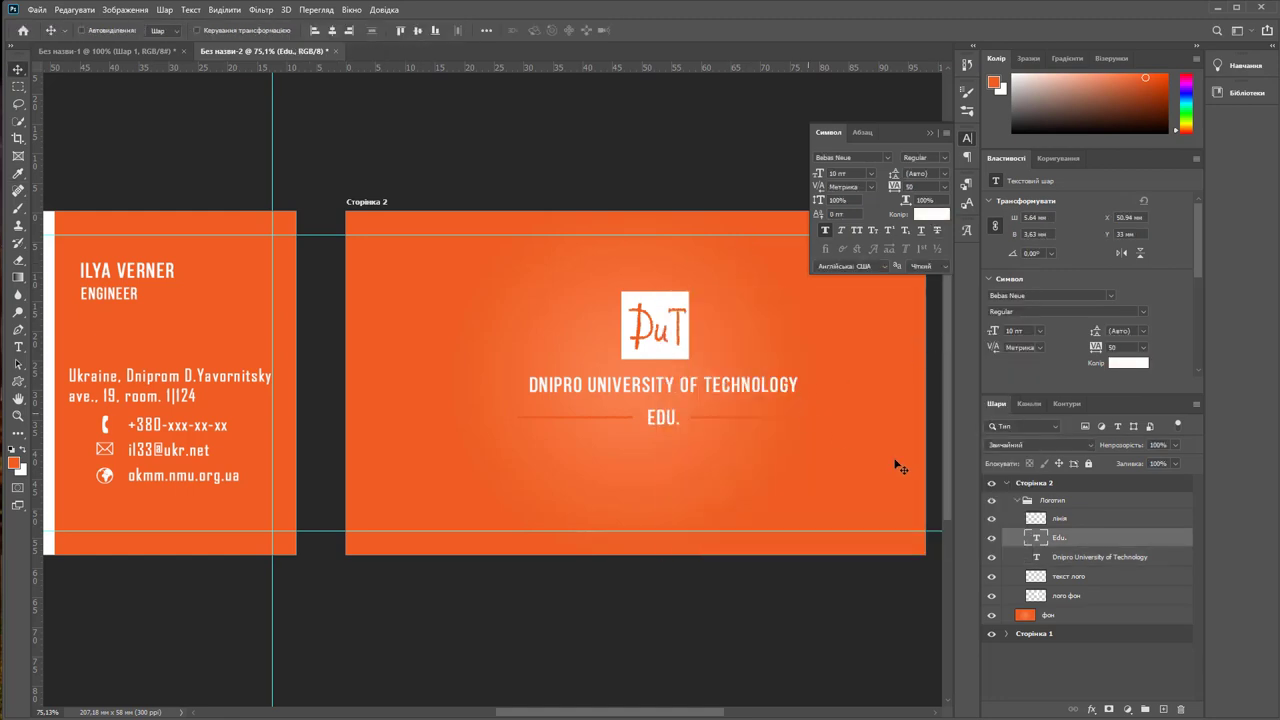
Fill the лінія layer's two lines beside EDU. with white
click(1089, 517)
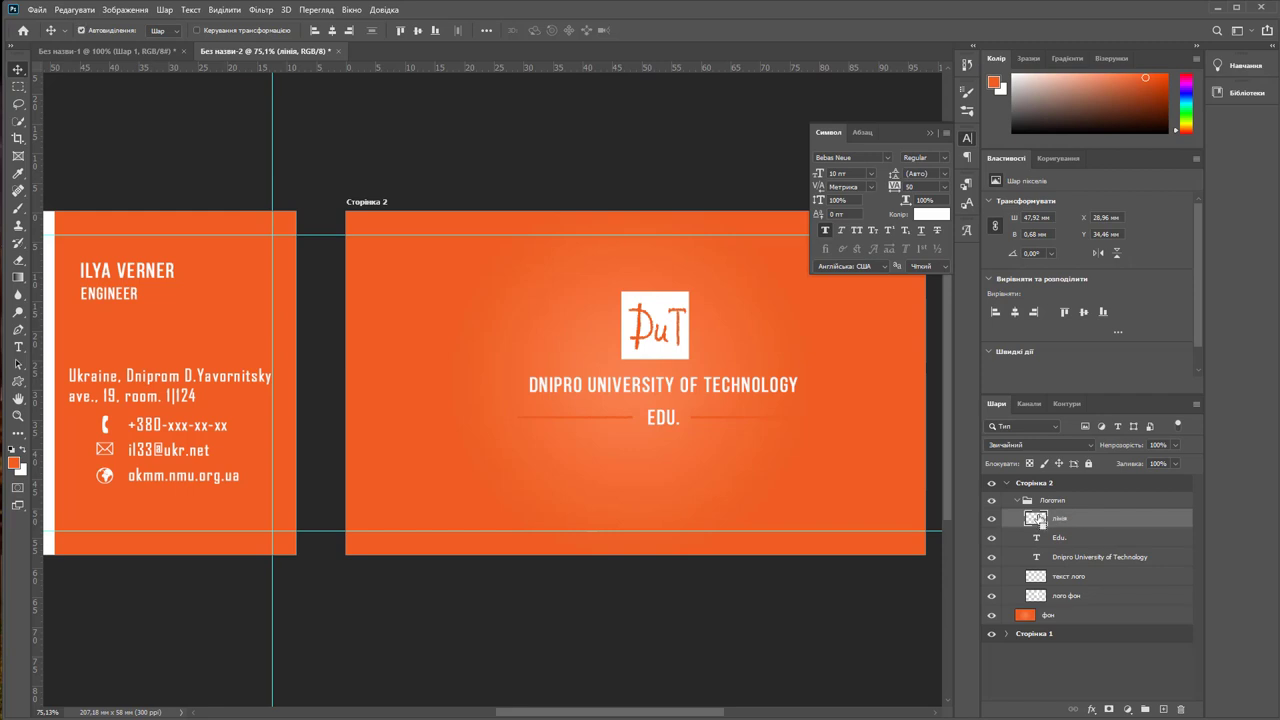
ctrl+click(1036, 518)
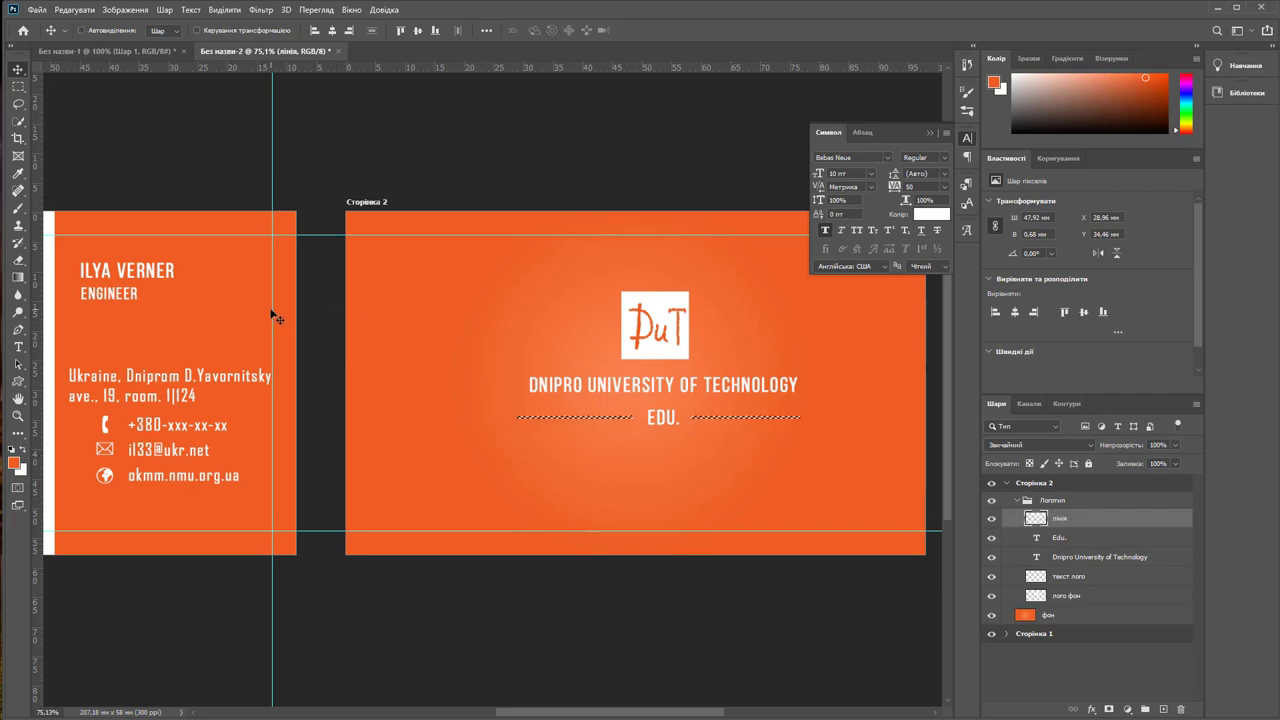
key(shift+F5)
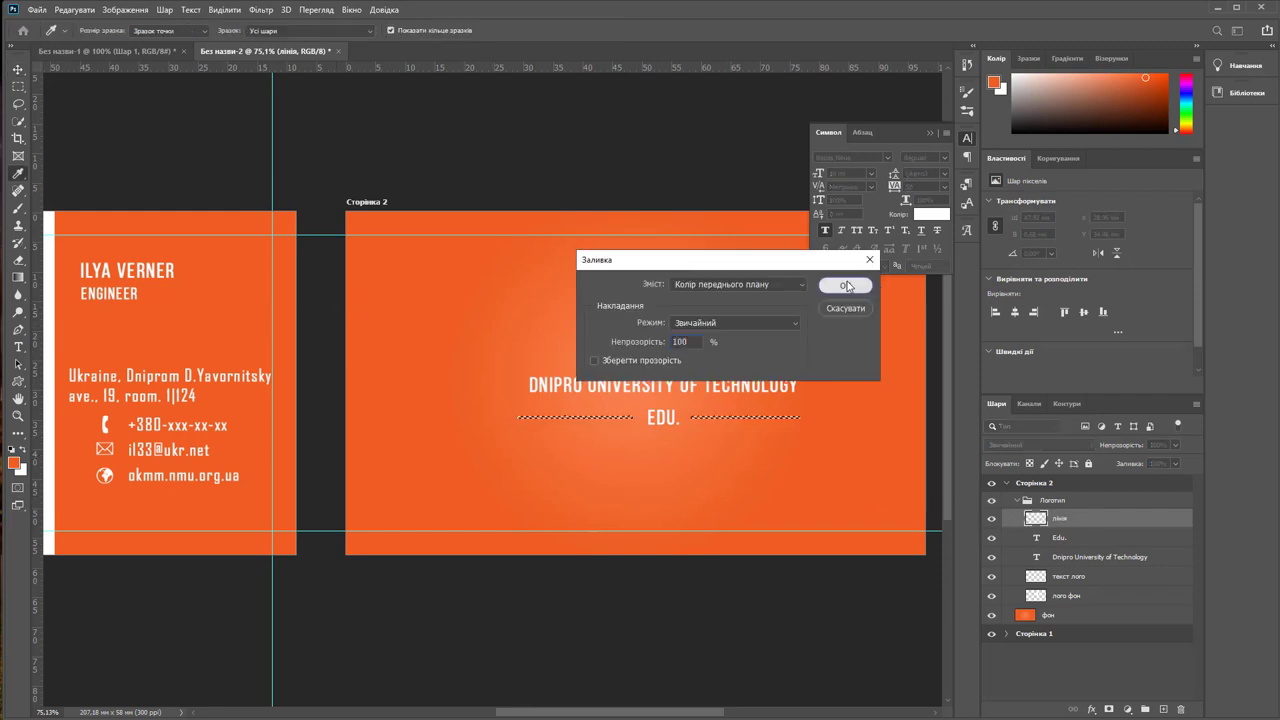
click(845, 285)
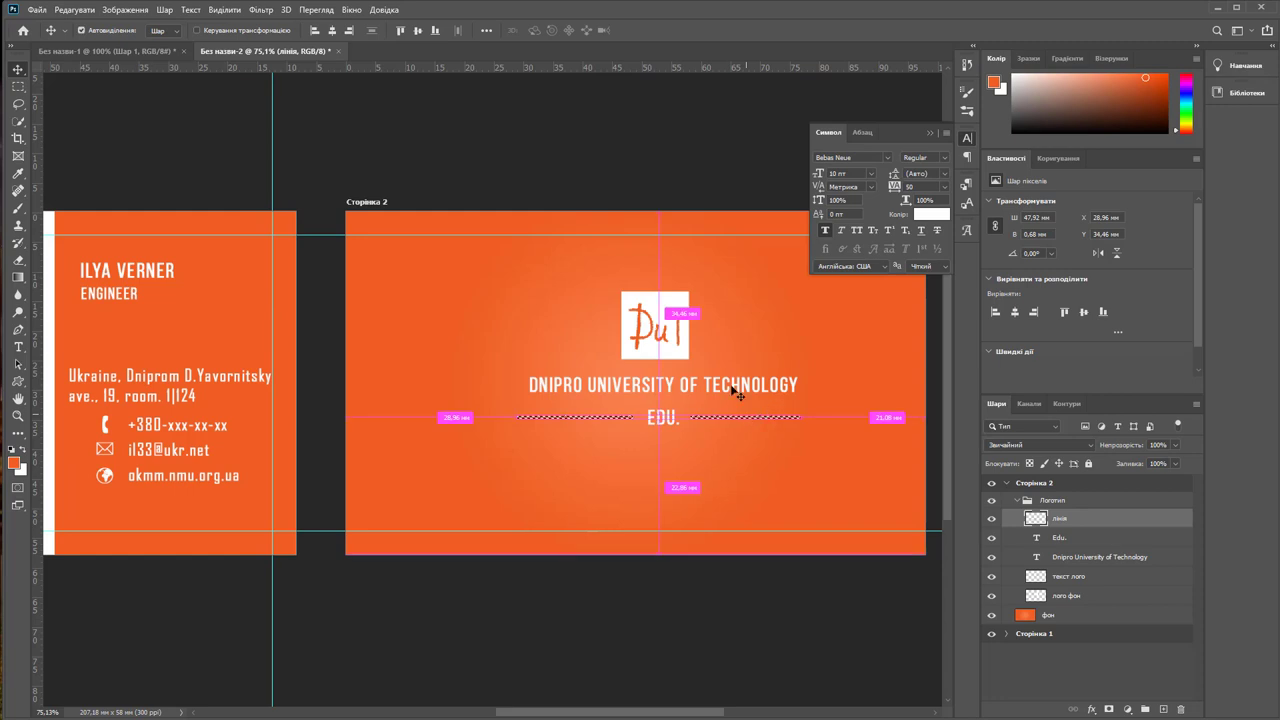
click(22, 452)
key(shift+F5)
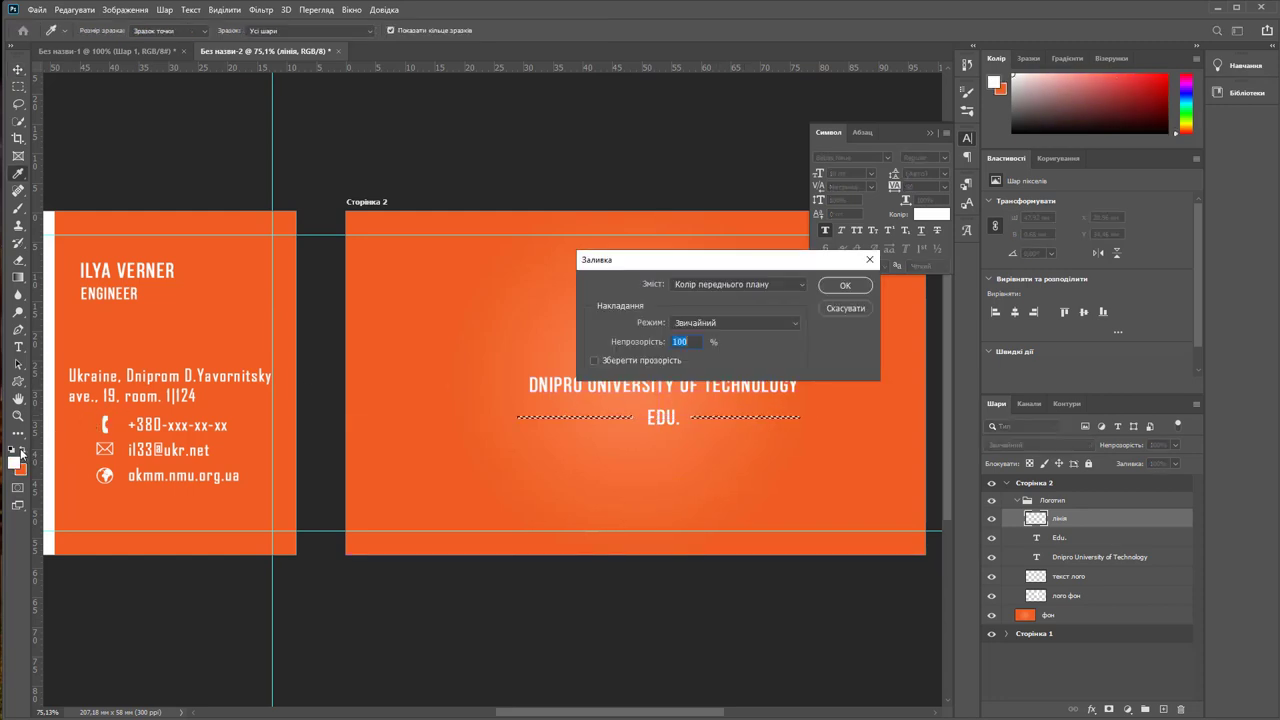
key(Return)
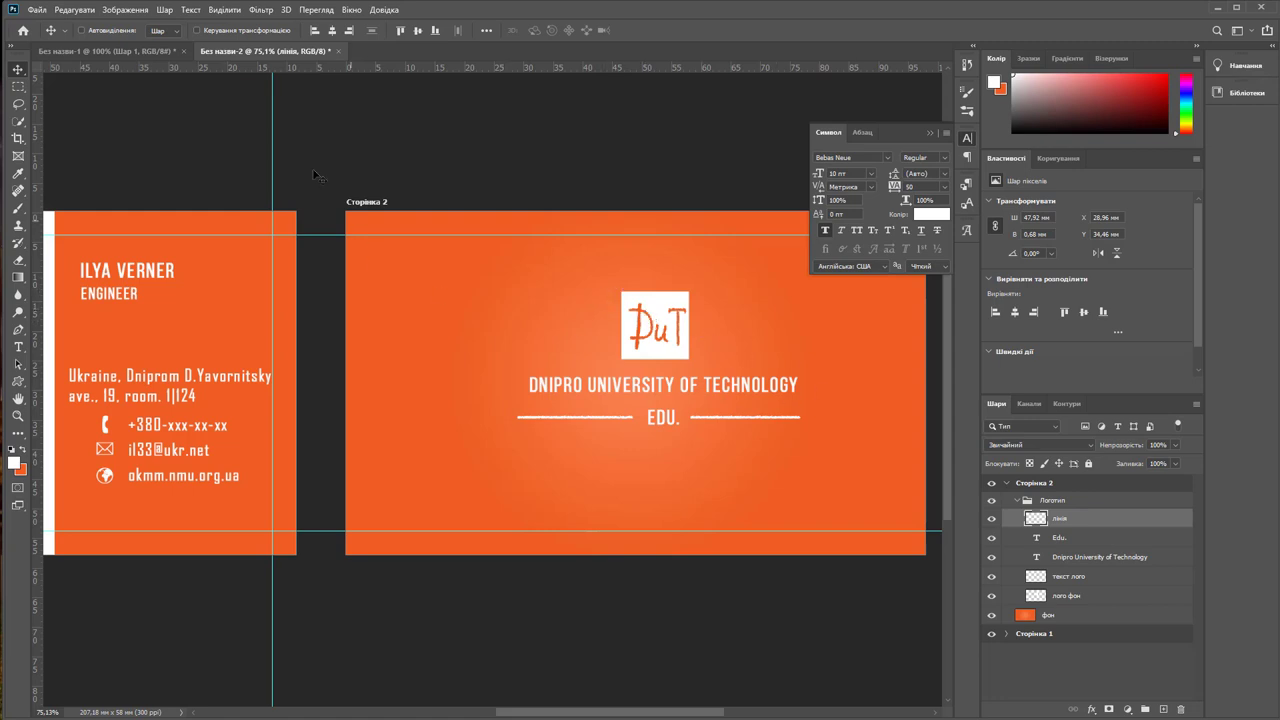
Keep the reference mockup open and return to the business card document
click(185, 52)
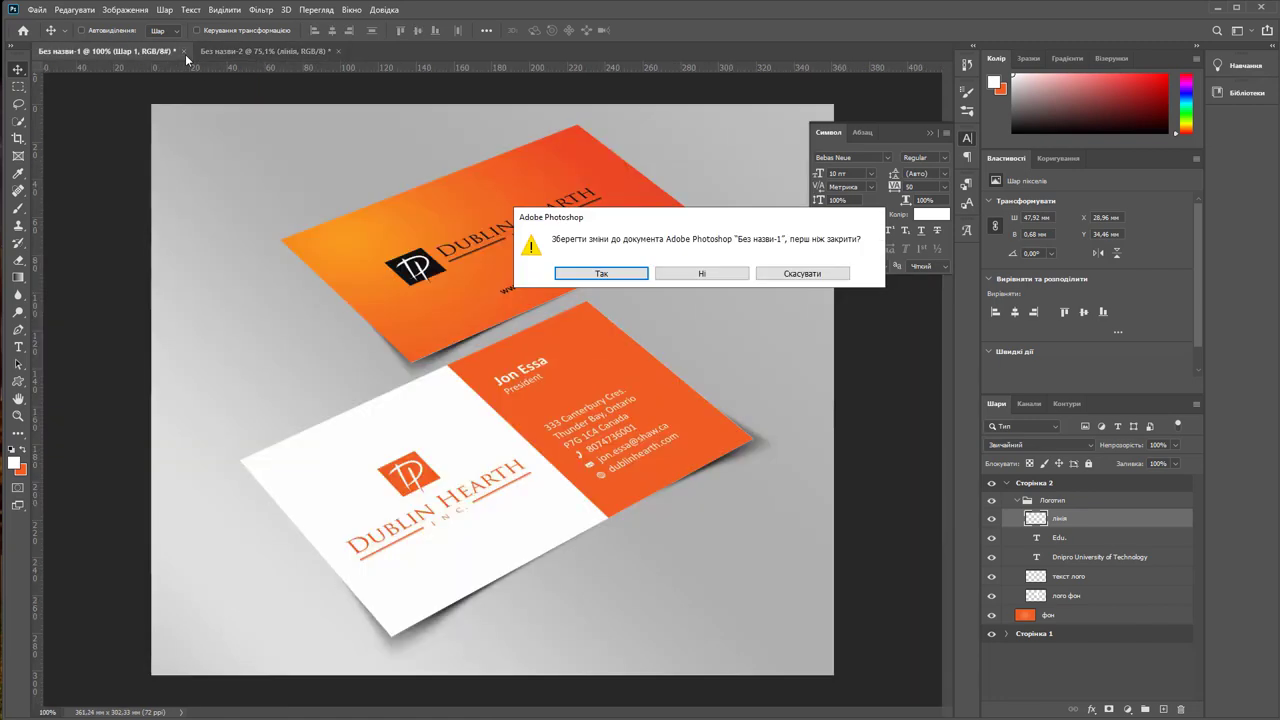
click(797, 270)
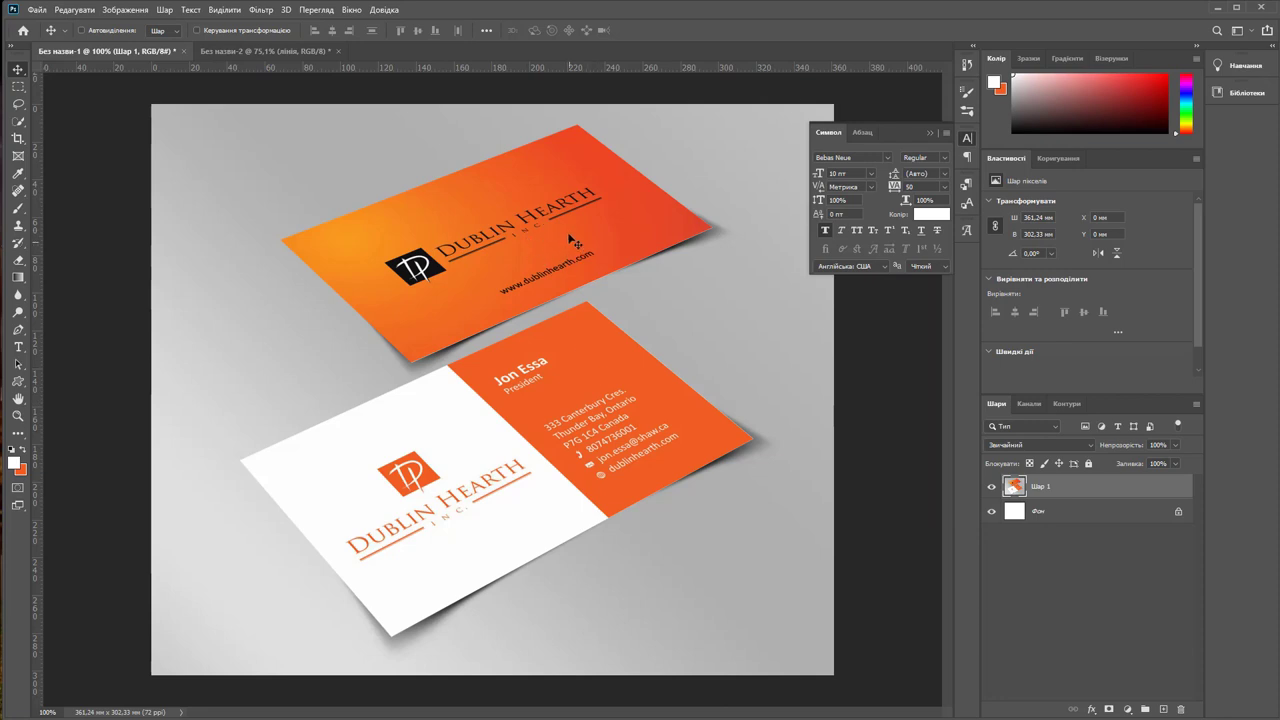
click(256, 52)
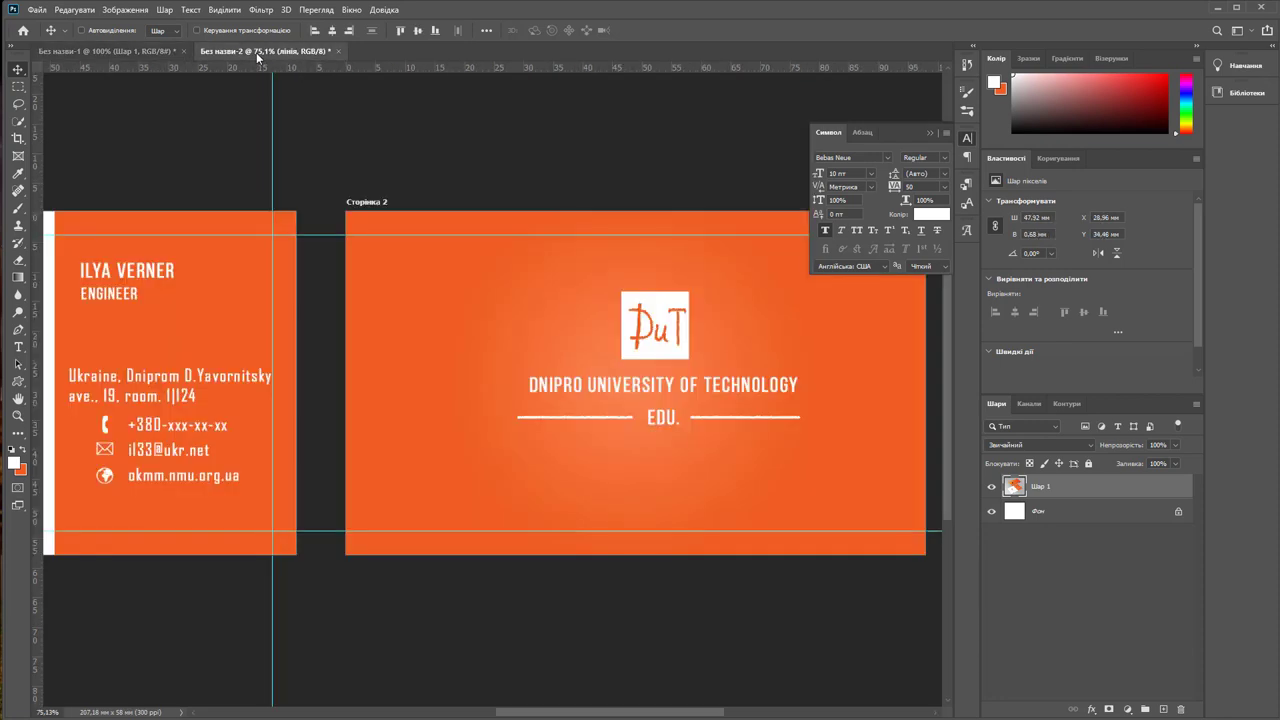
Move the лого фон and текст лого layers to the left side of the back card
right_click(664, 331)
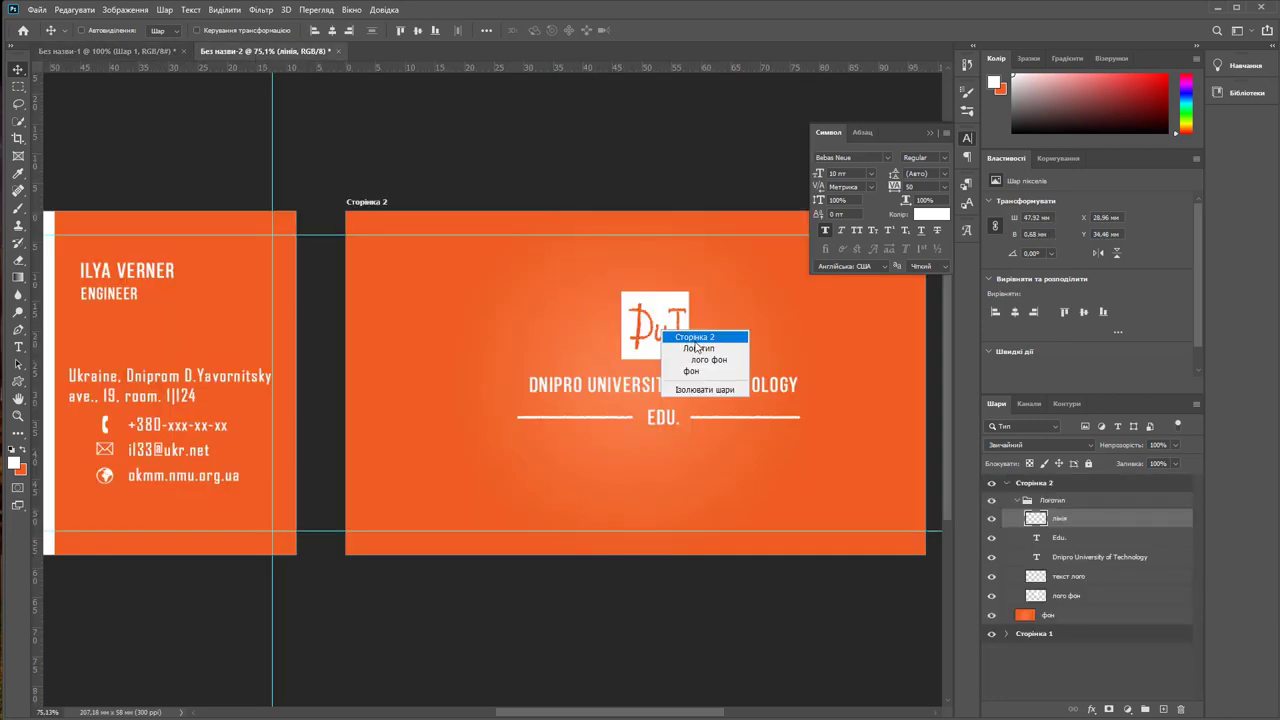
click(676, 340)
drag(676, 340, 723, 343)
right_click(680, 326)
click(711, 343)
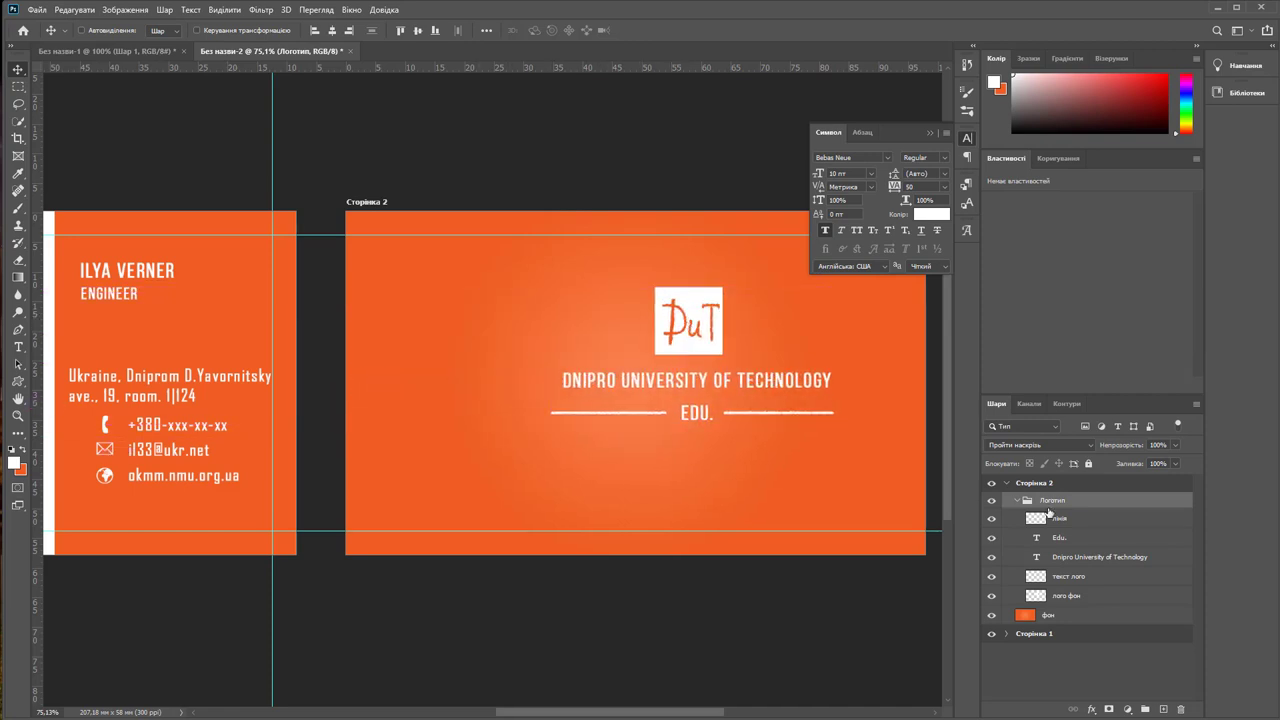
click(1073, 594)
shift+click(1075, 577)
mouse_move(690, 325)
mouse_down()
mouse_move(460, 340)
mouse_move(449, 373)
mouse_move(460, 370)
mouse_up()
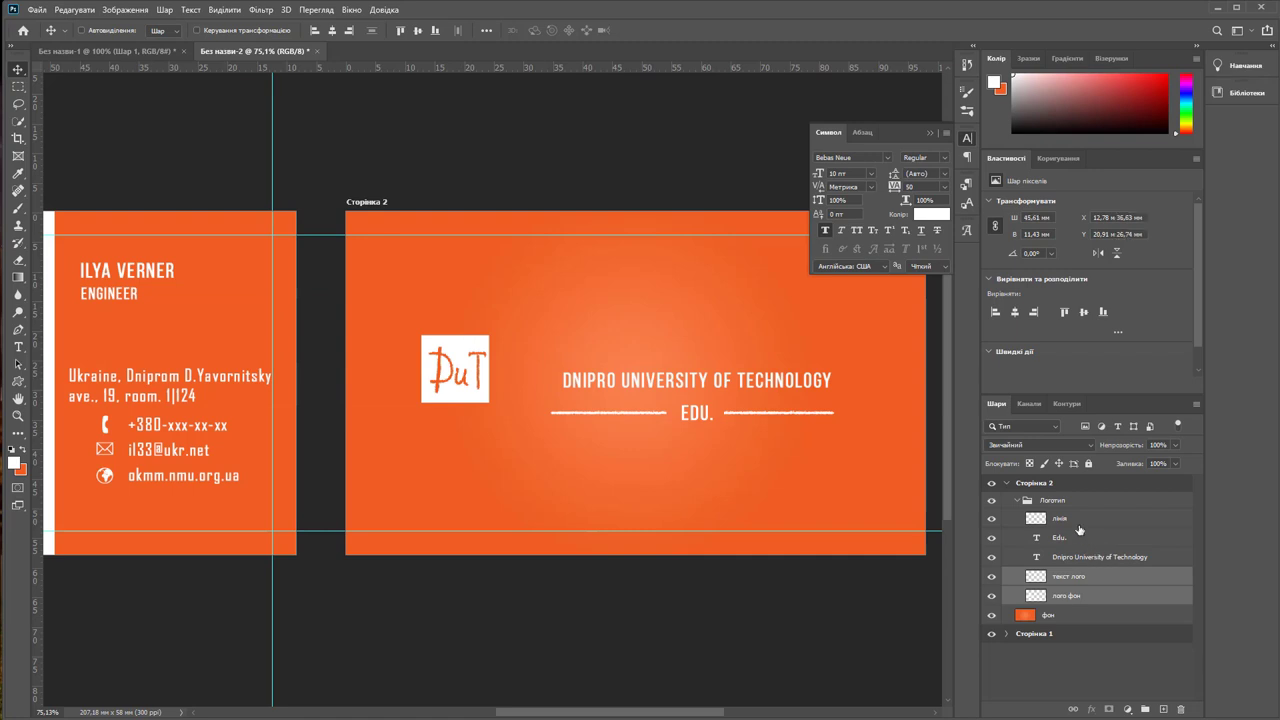
Shift the university name, EDU. and lines up and to the right of the logo
click(1095, 557)
shift+click(1080, 519)
drag(668, 397, 694, 366)
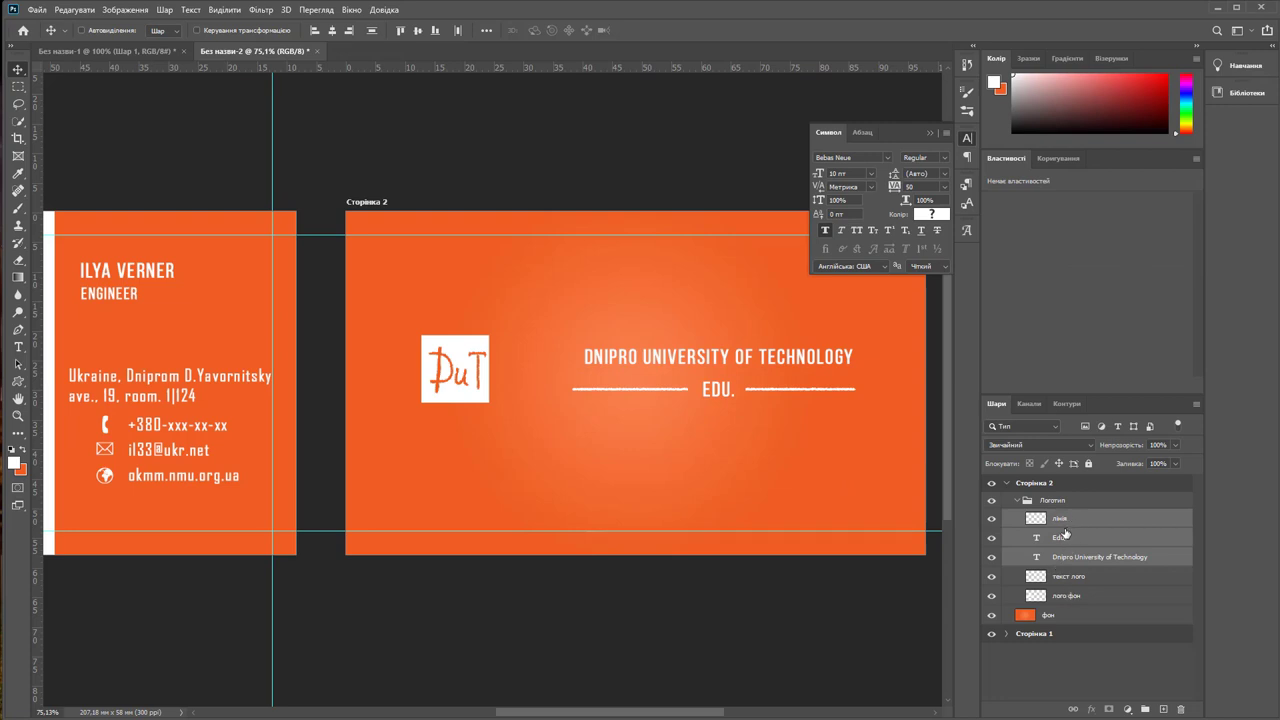
Copy the website address from the front card's contacts
click(1093, 560)
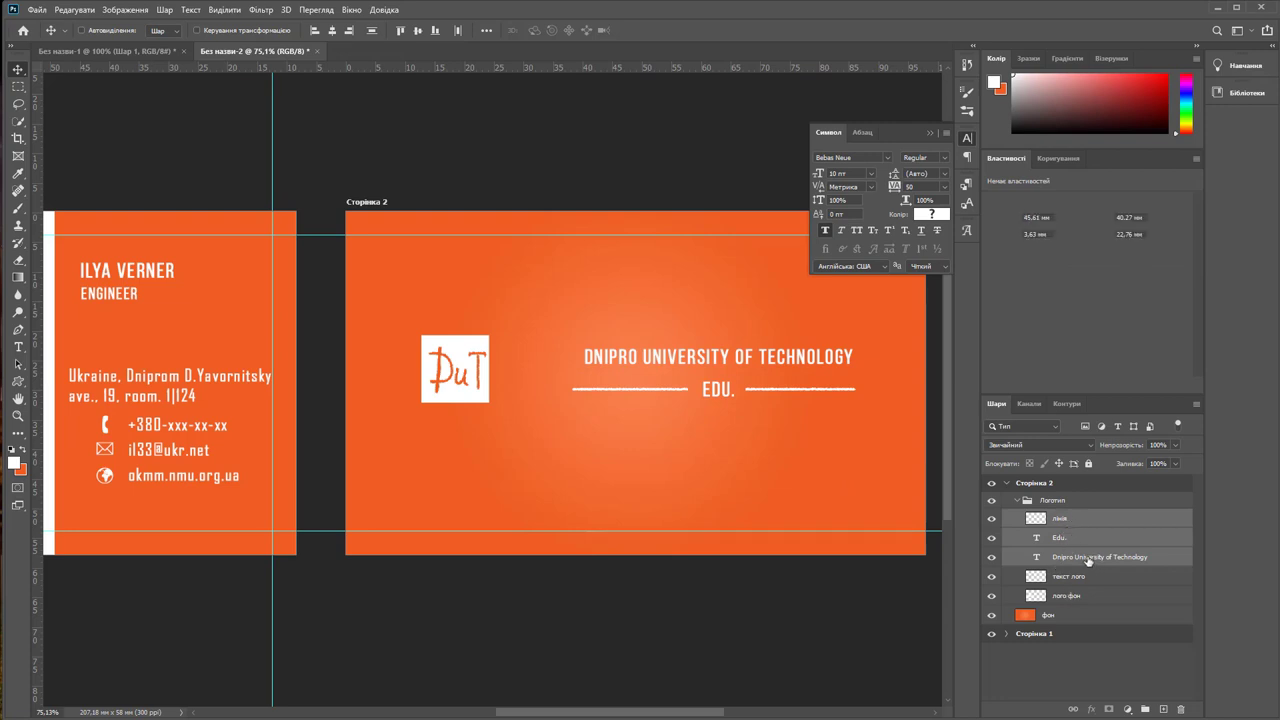
right_click(171, 474)
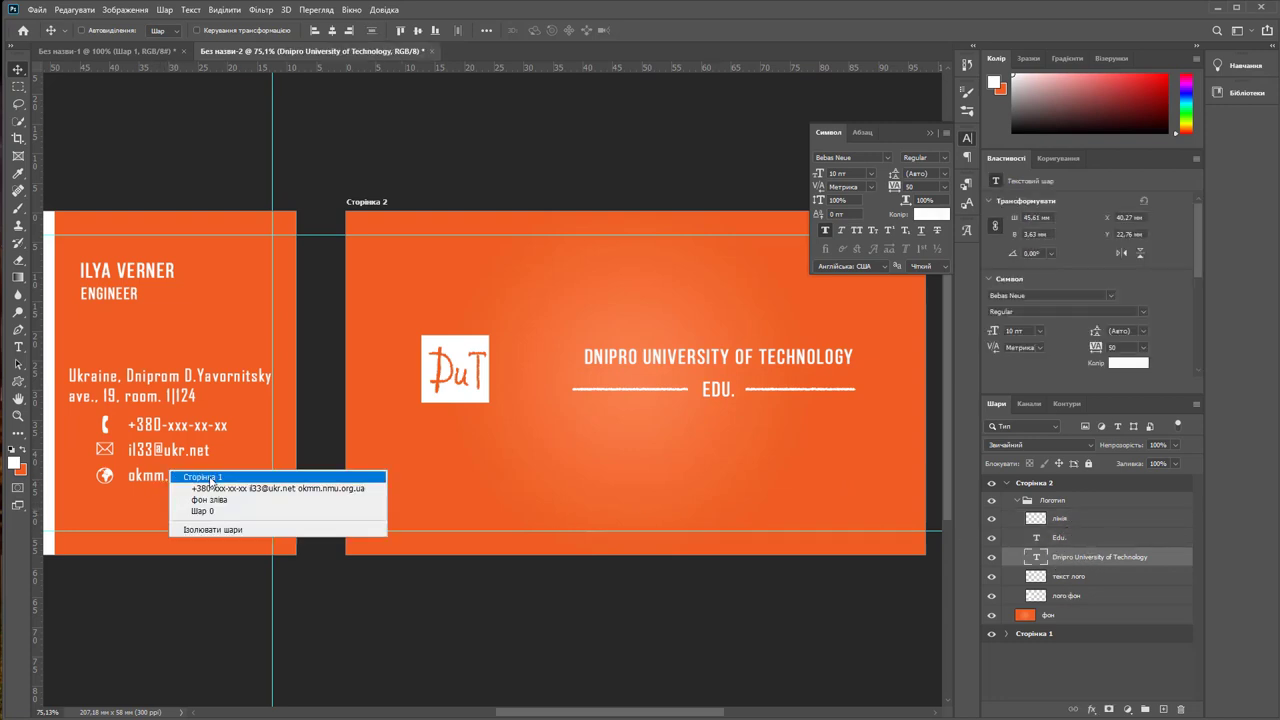
click(523, 449)
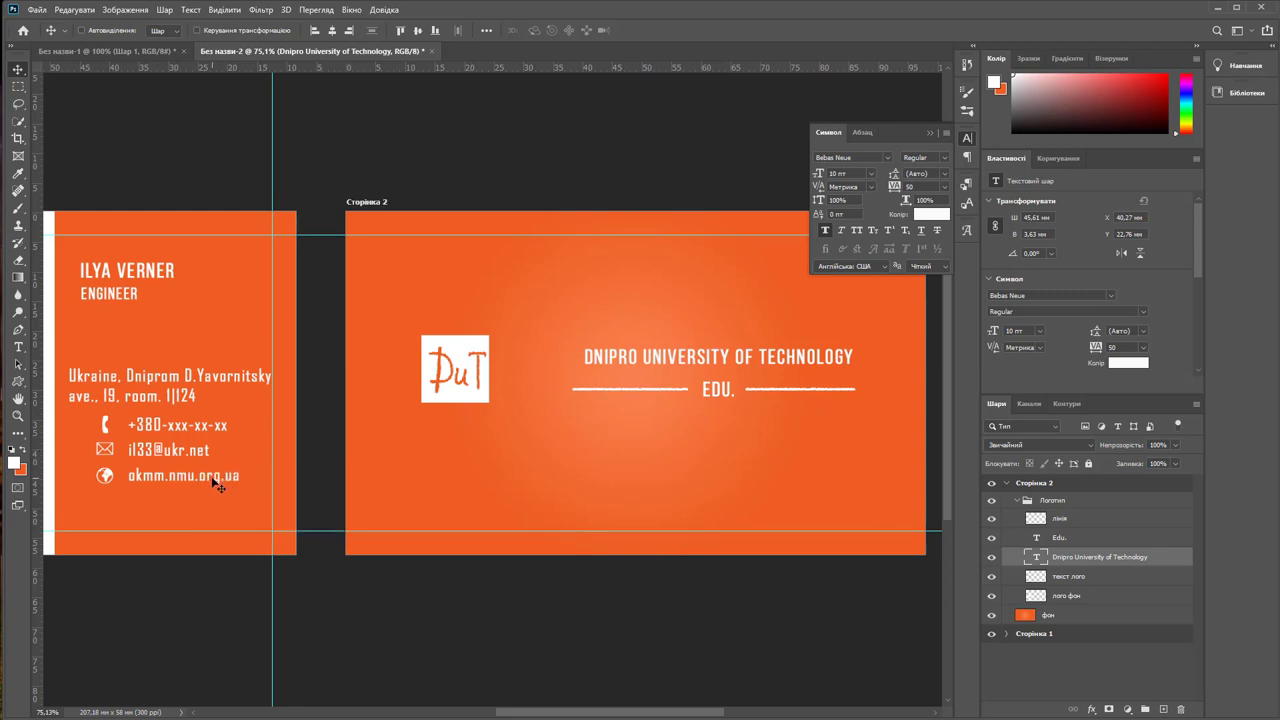
key(t)
drag(131, 474, 240, 476)
key(ctrl+c)
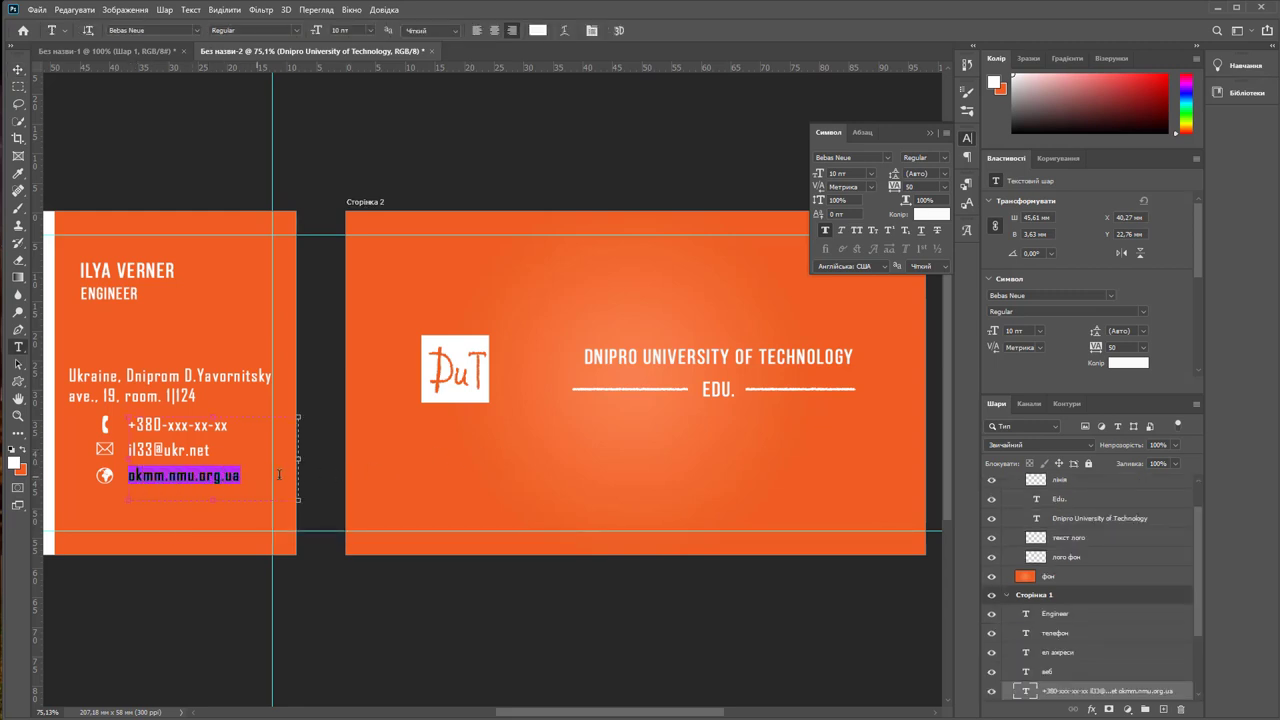
click(18, 72)
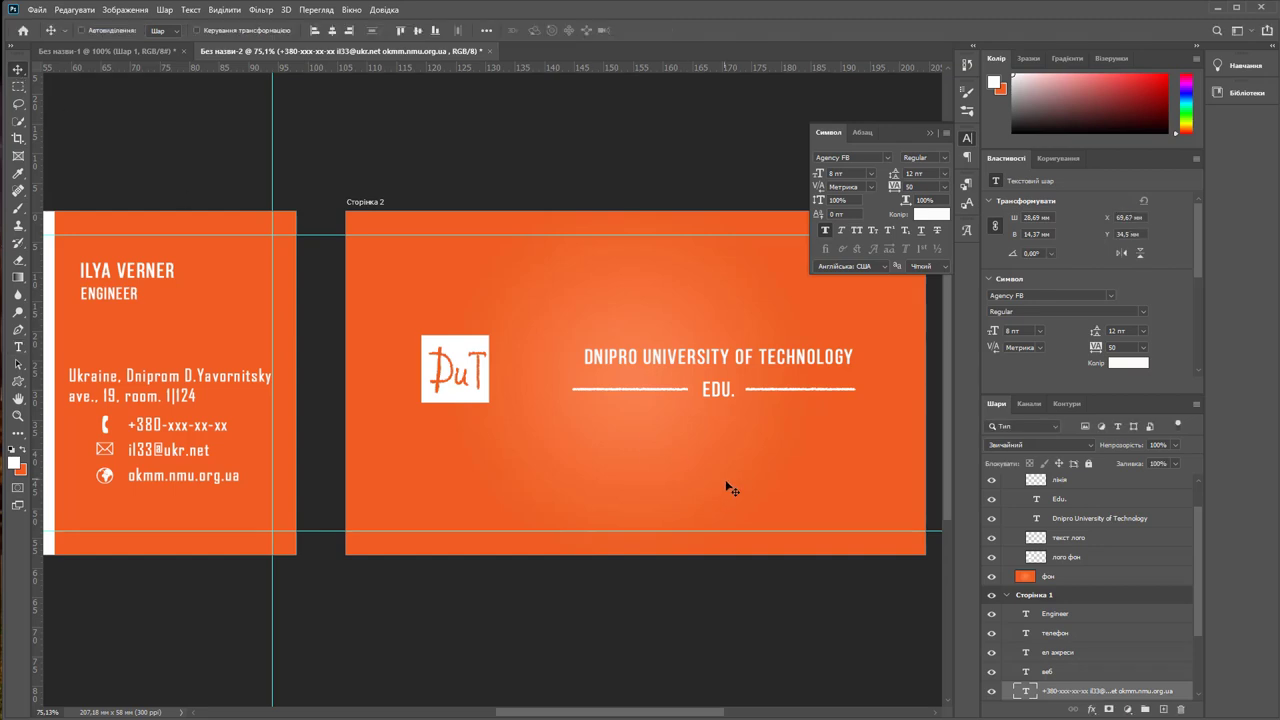
click(1076, 556)
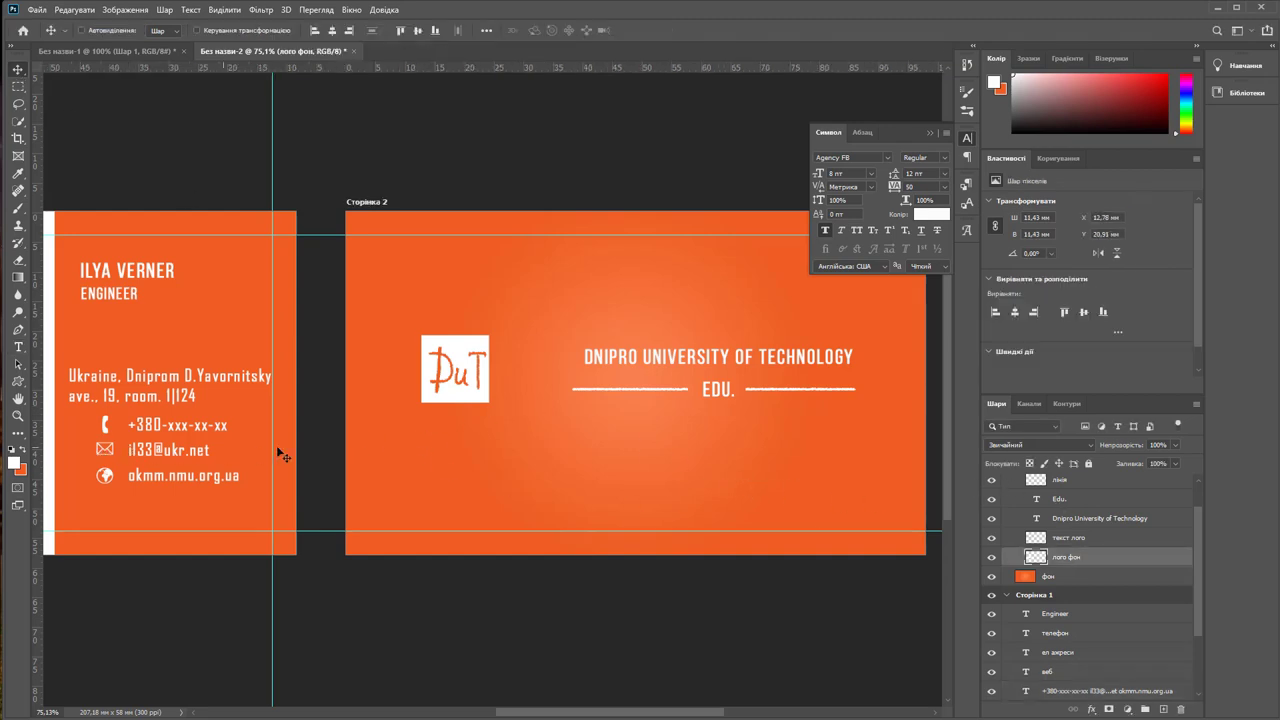
key(t)
click(533, 463)
key(ctrl+v)
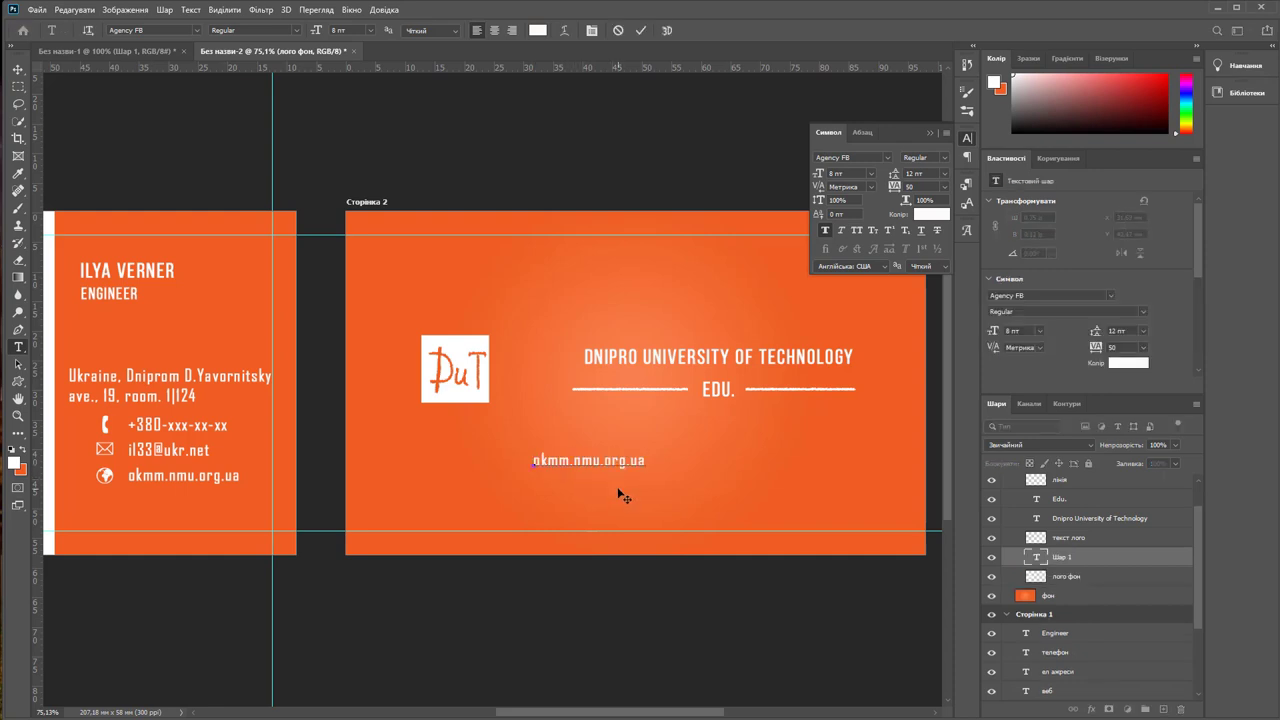
text(реезЖ..)
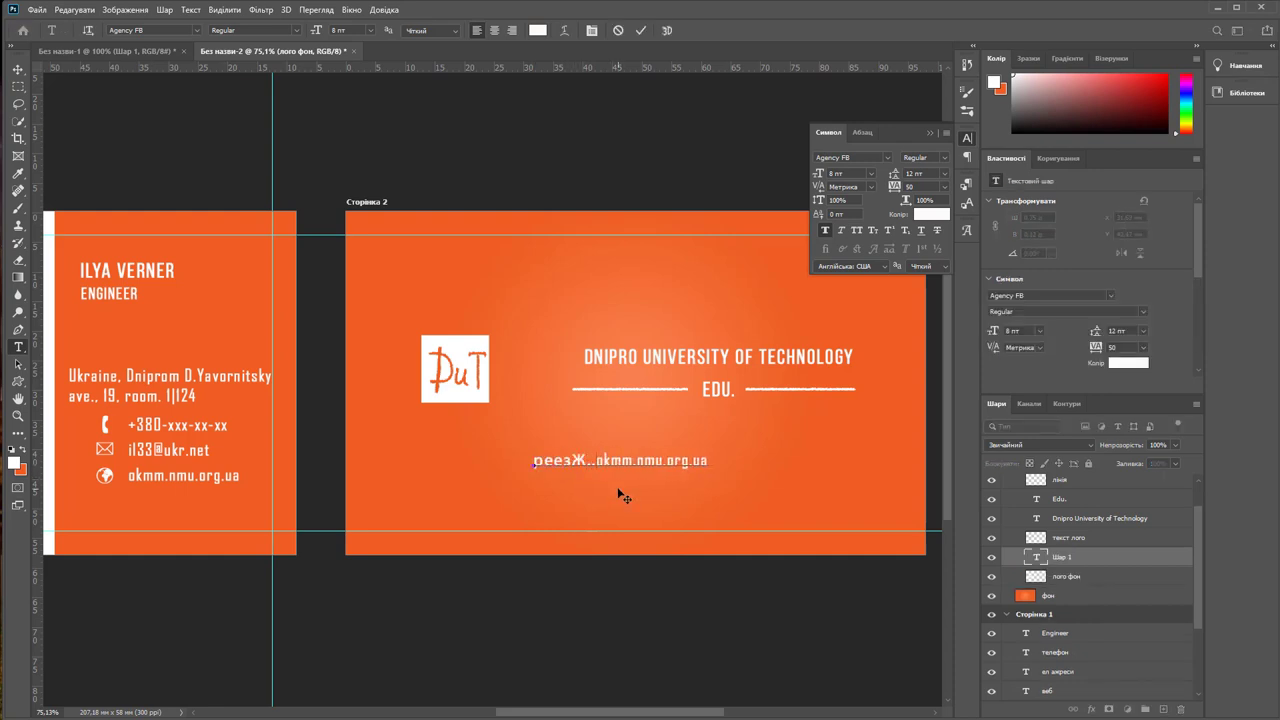
key(shift+Home)
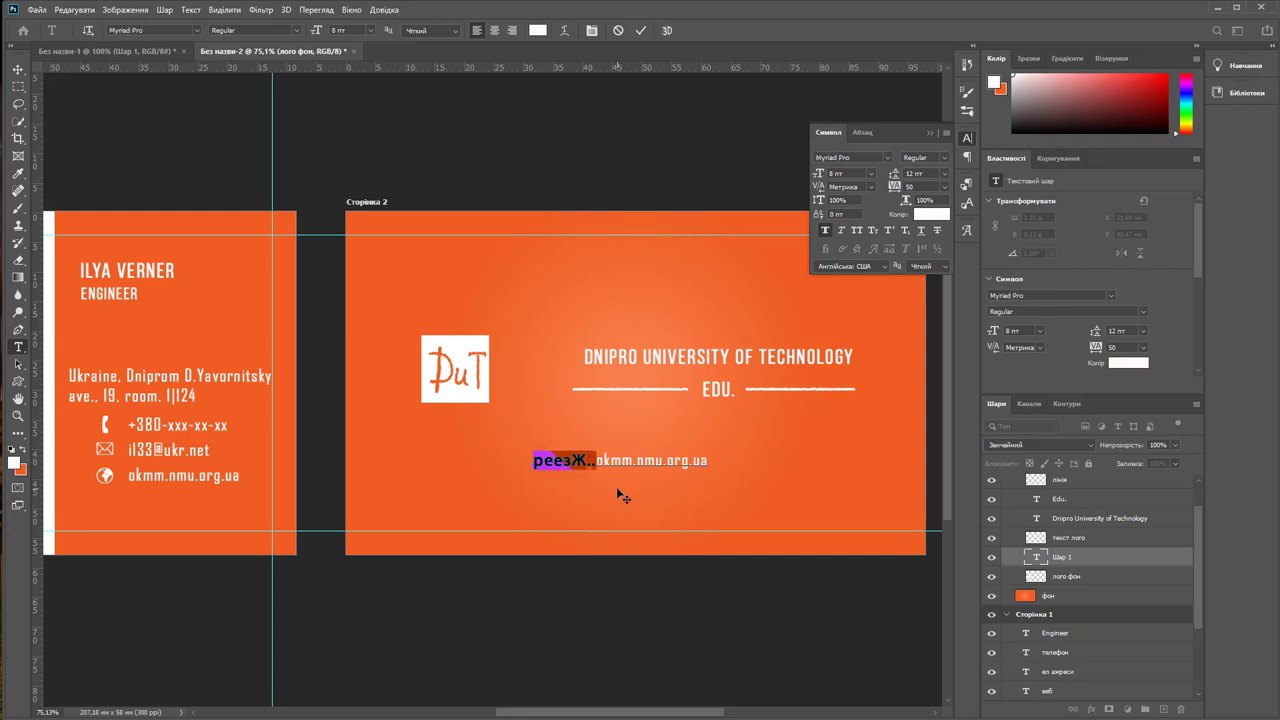
text(http"//)
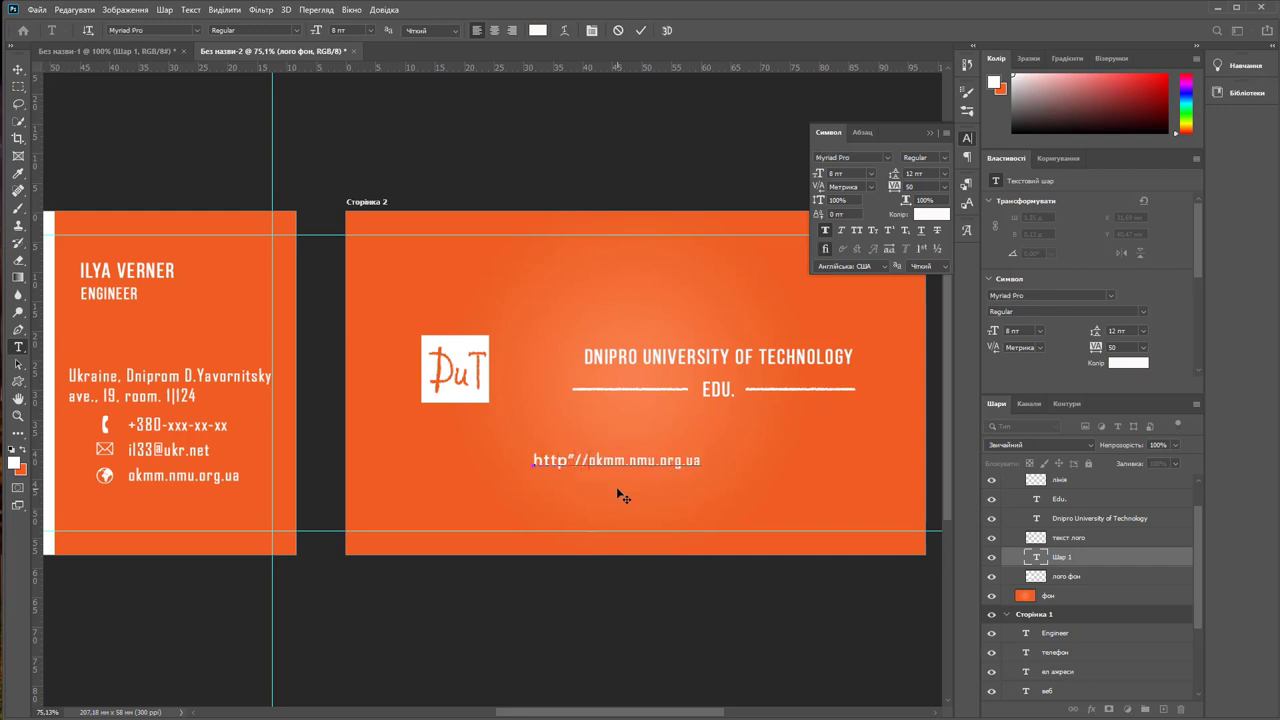
key(BackSpace)
key(BackSpace)
key(BackSpace)
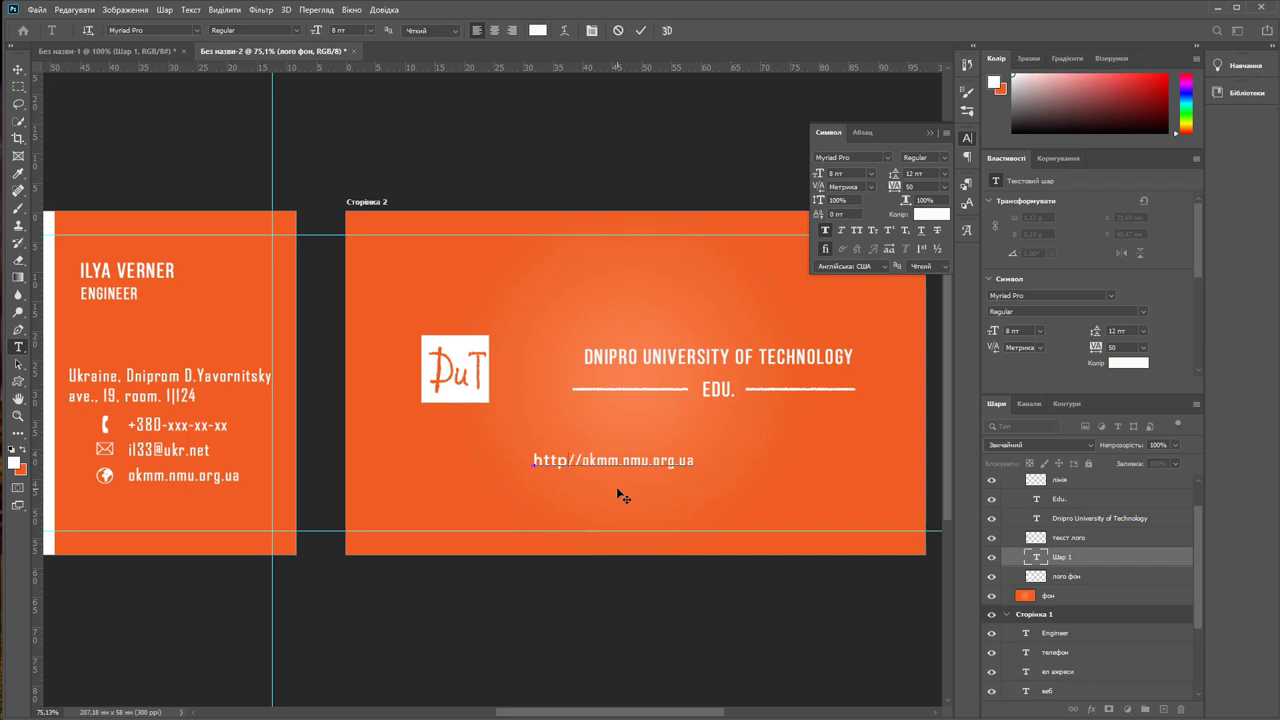
text(://)
click(19, 70)
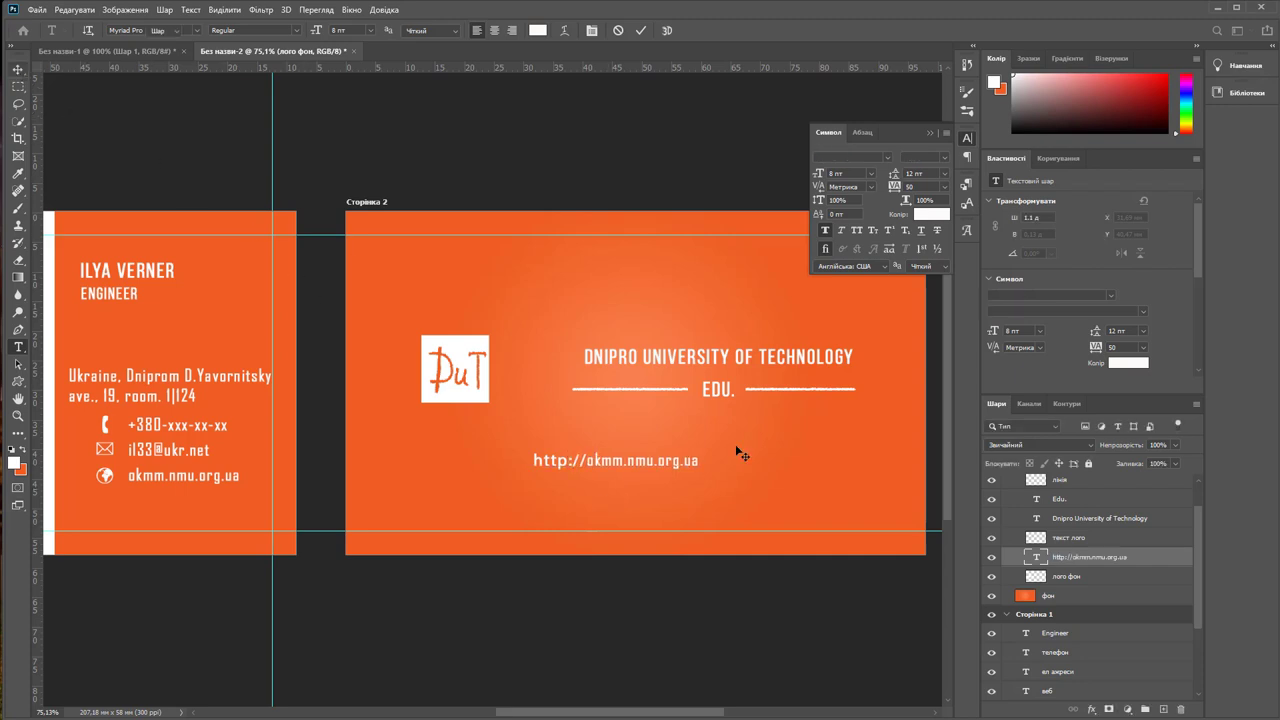
mouse_move(674, 472)
mouse_down()
mouse_move(728, 492)
mouse_move(686, 467)
mouse_up()
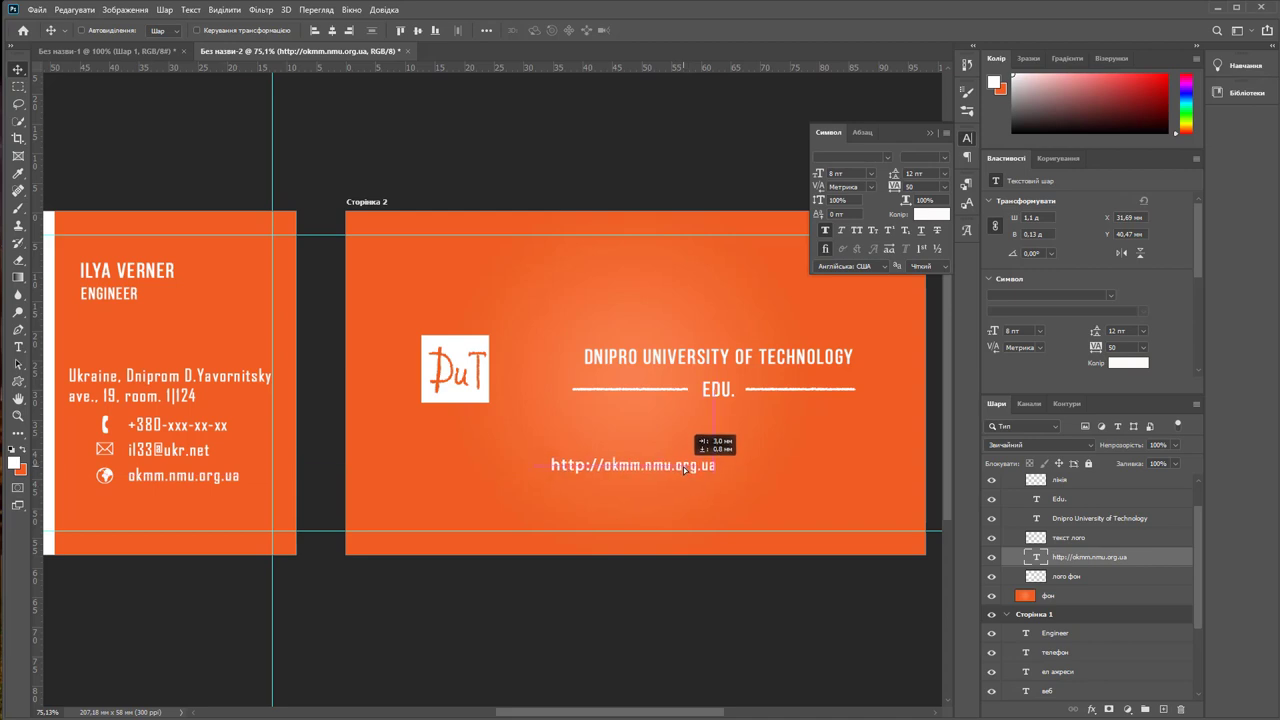
scroll(674, 380, down, 3)
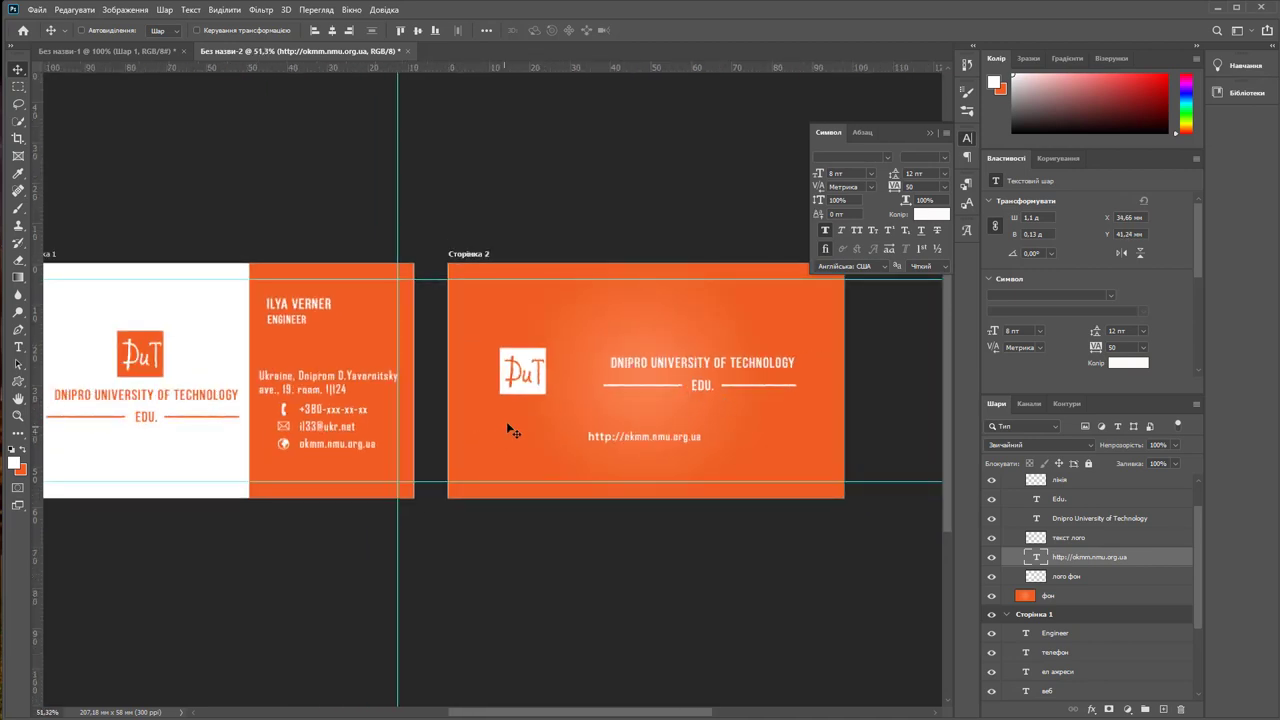
scroll(506, 421, down, 2)
scroll(568, 414, up, 1)
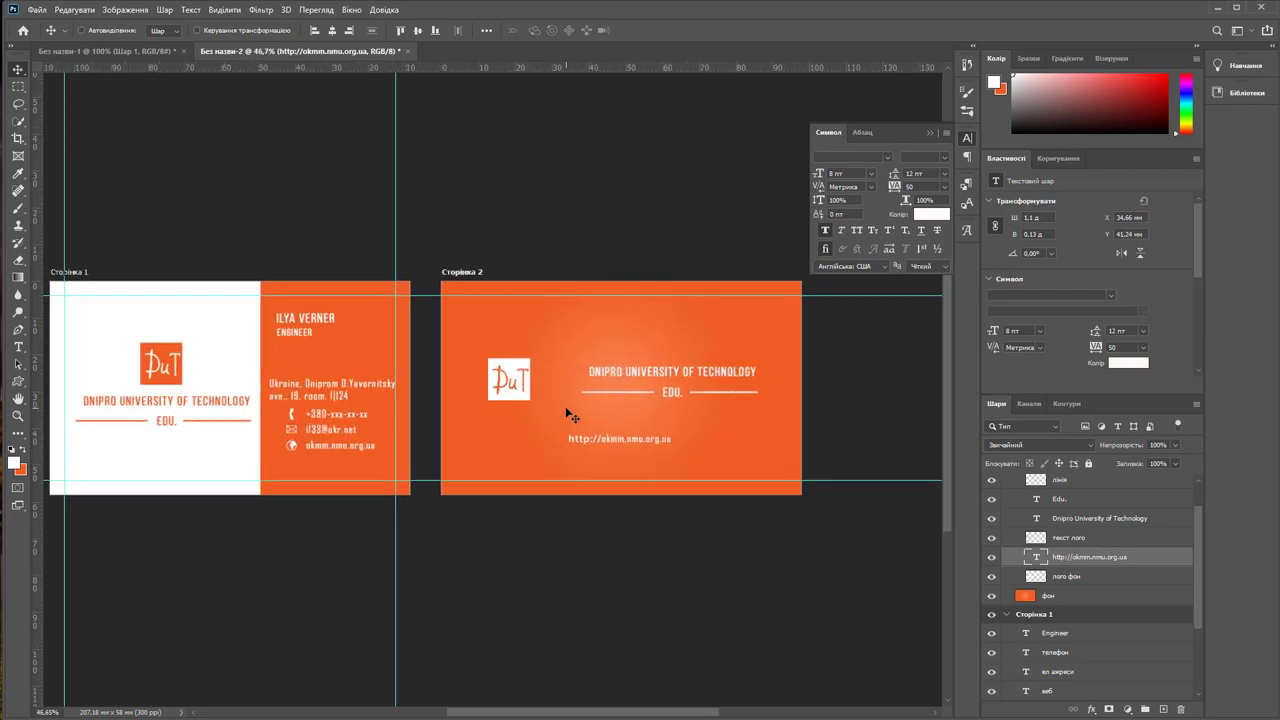